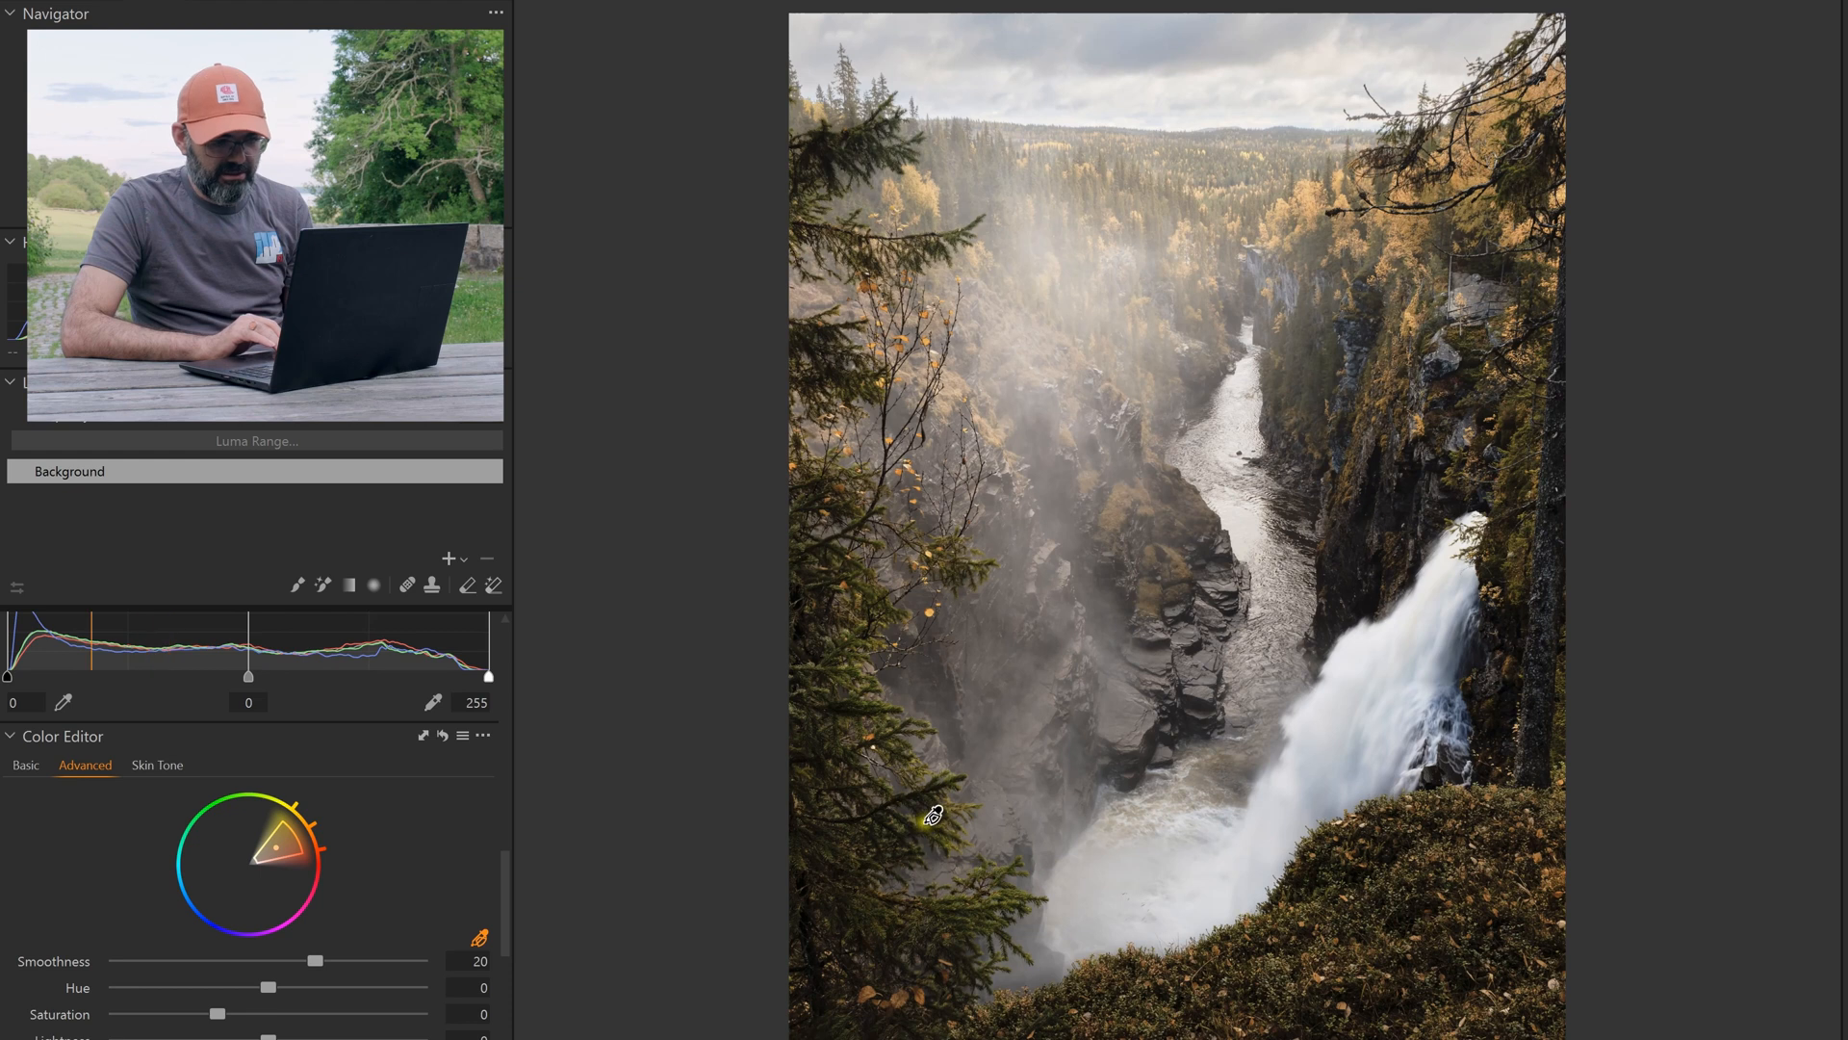
# Sample the spruce foliage and the waterfall as color ranges with the advanced Color Editor's picker
pyautogui.click(936, 793)
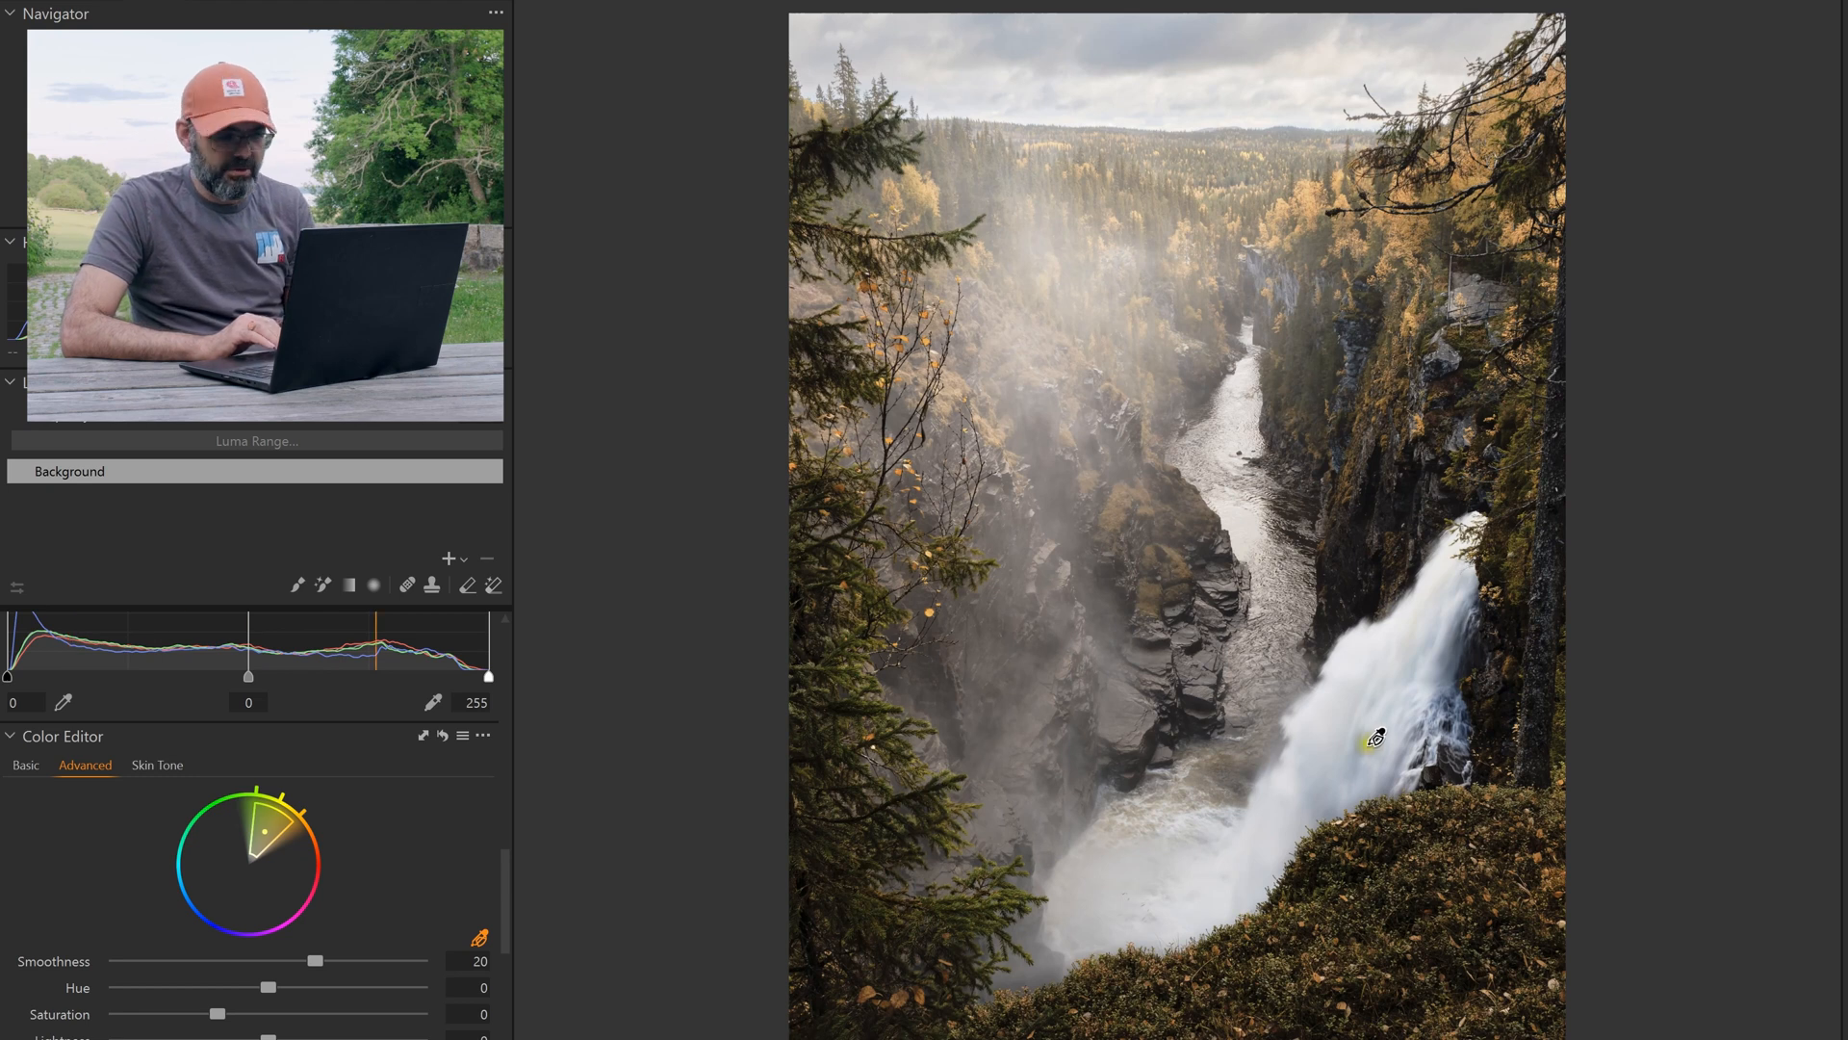
pyautogui.click(1434, 655)
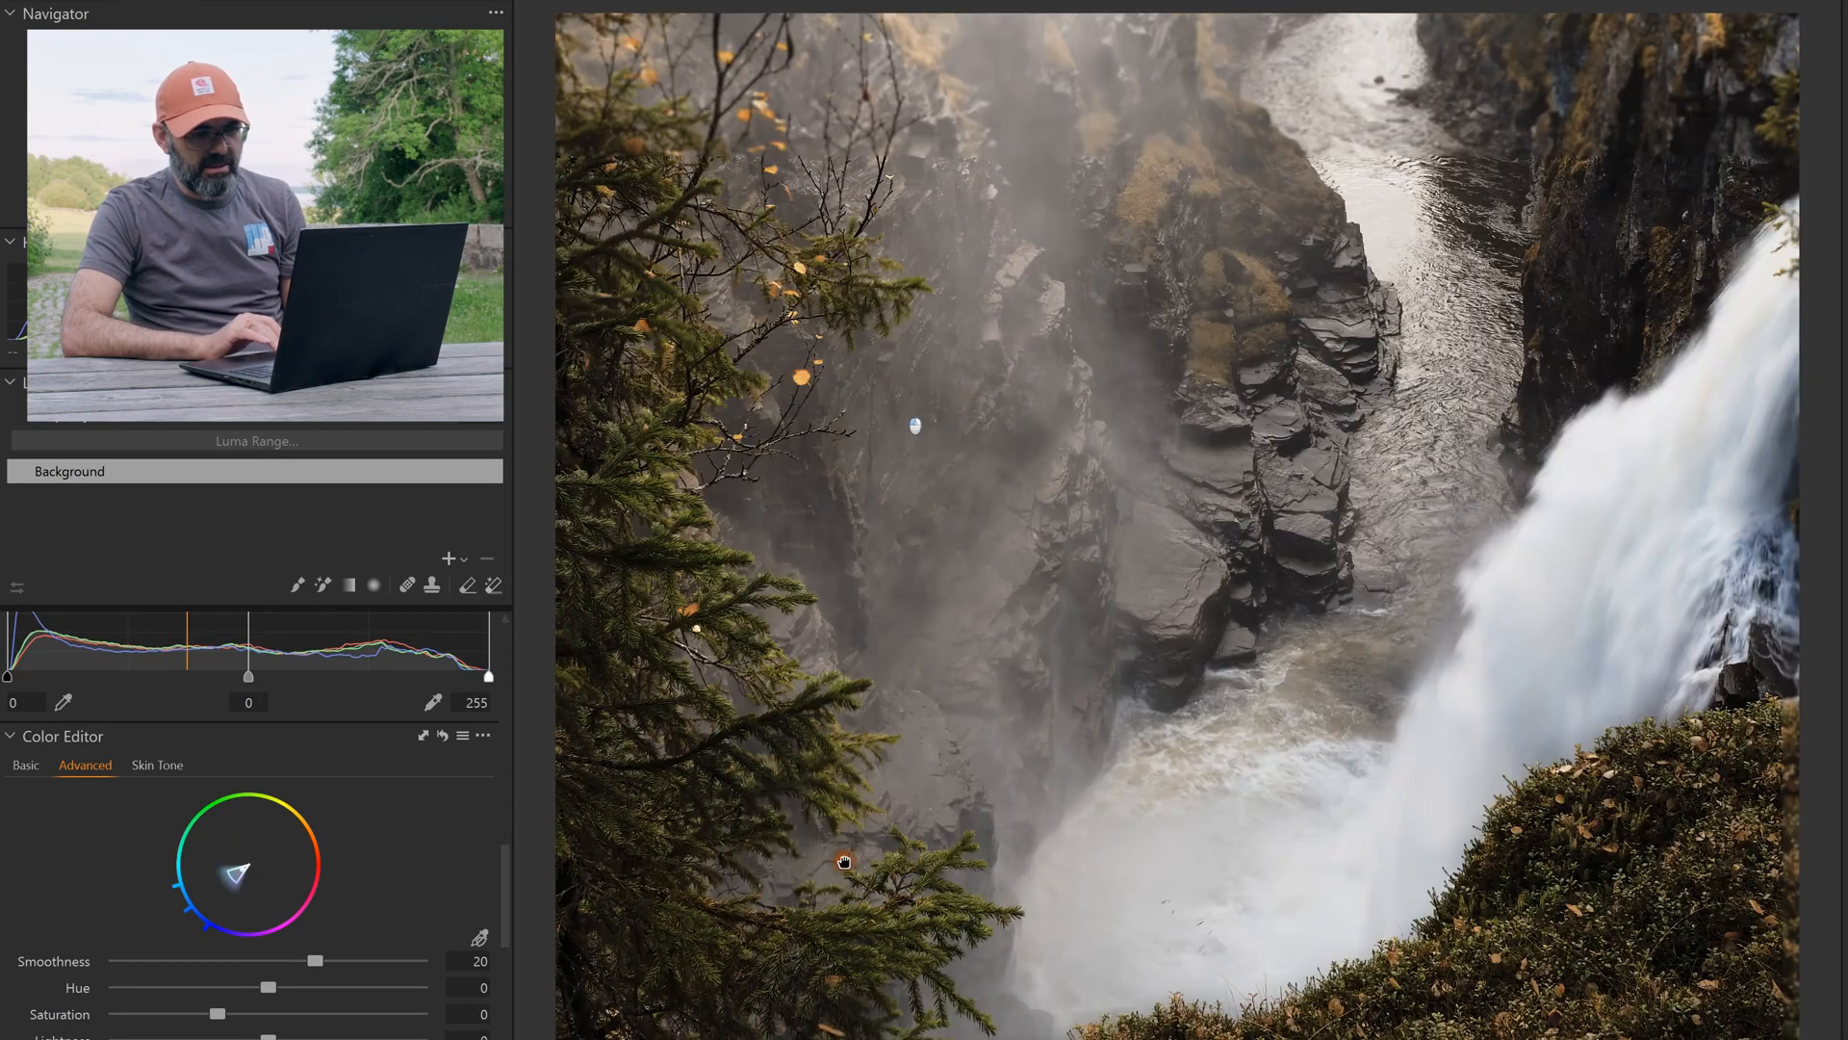
# Examine the colors of the foliage, mist, rocks, river and waterfall up close across the gorge photo
pyautogui.click(845, 862)
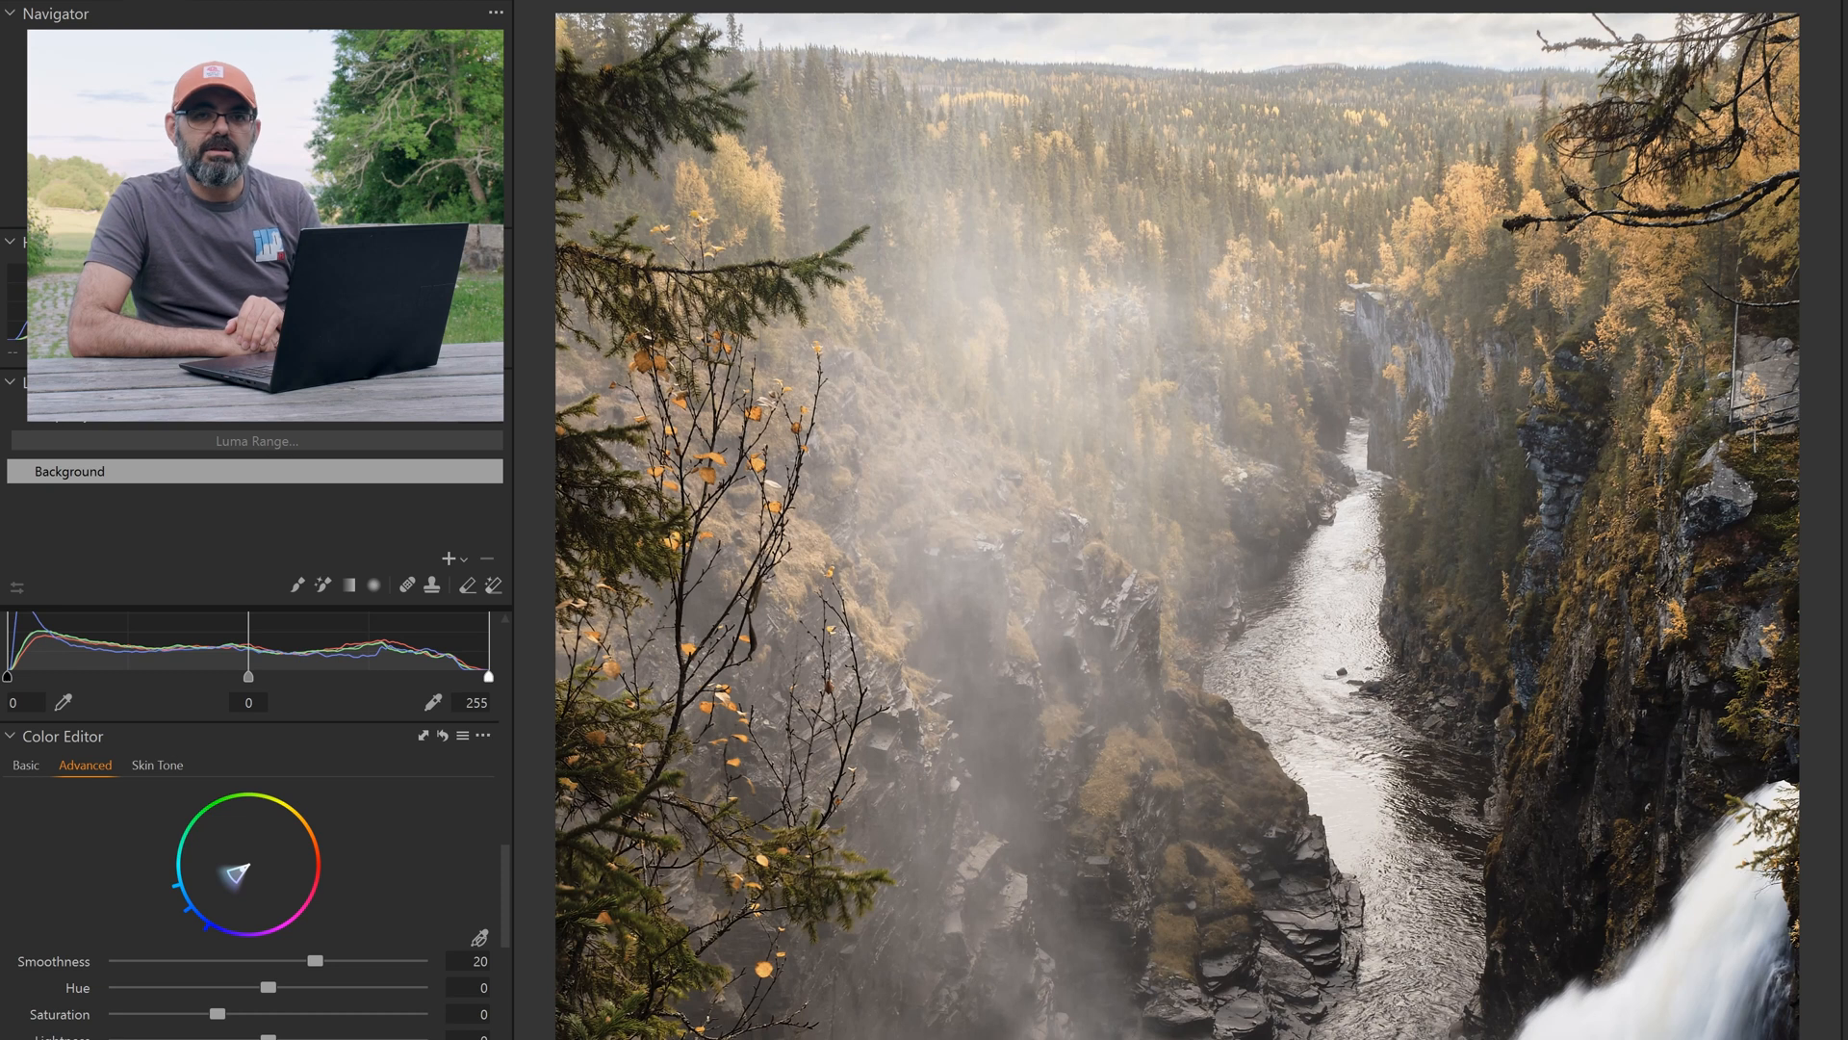
pyautogui.click(1121, 813)
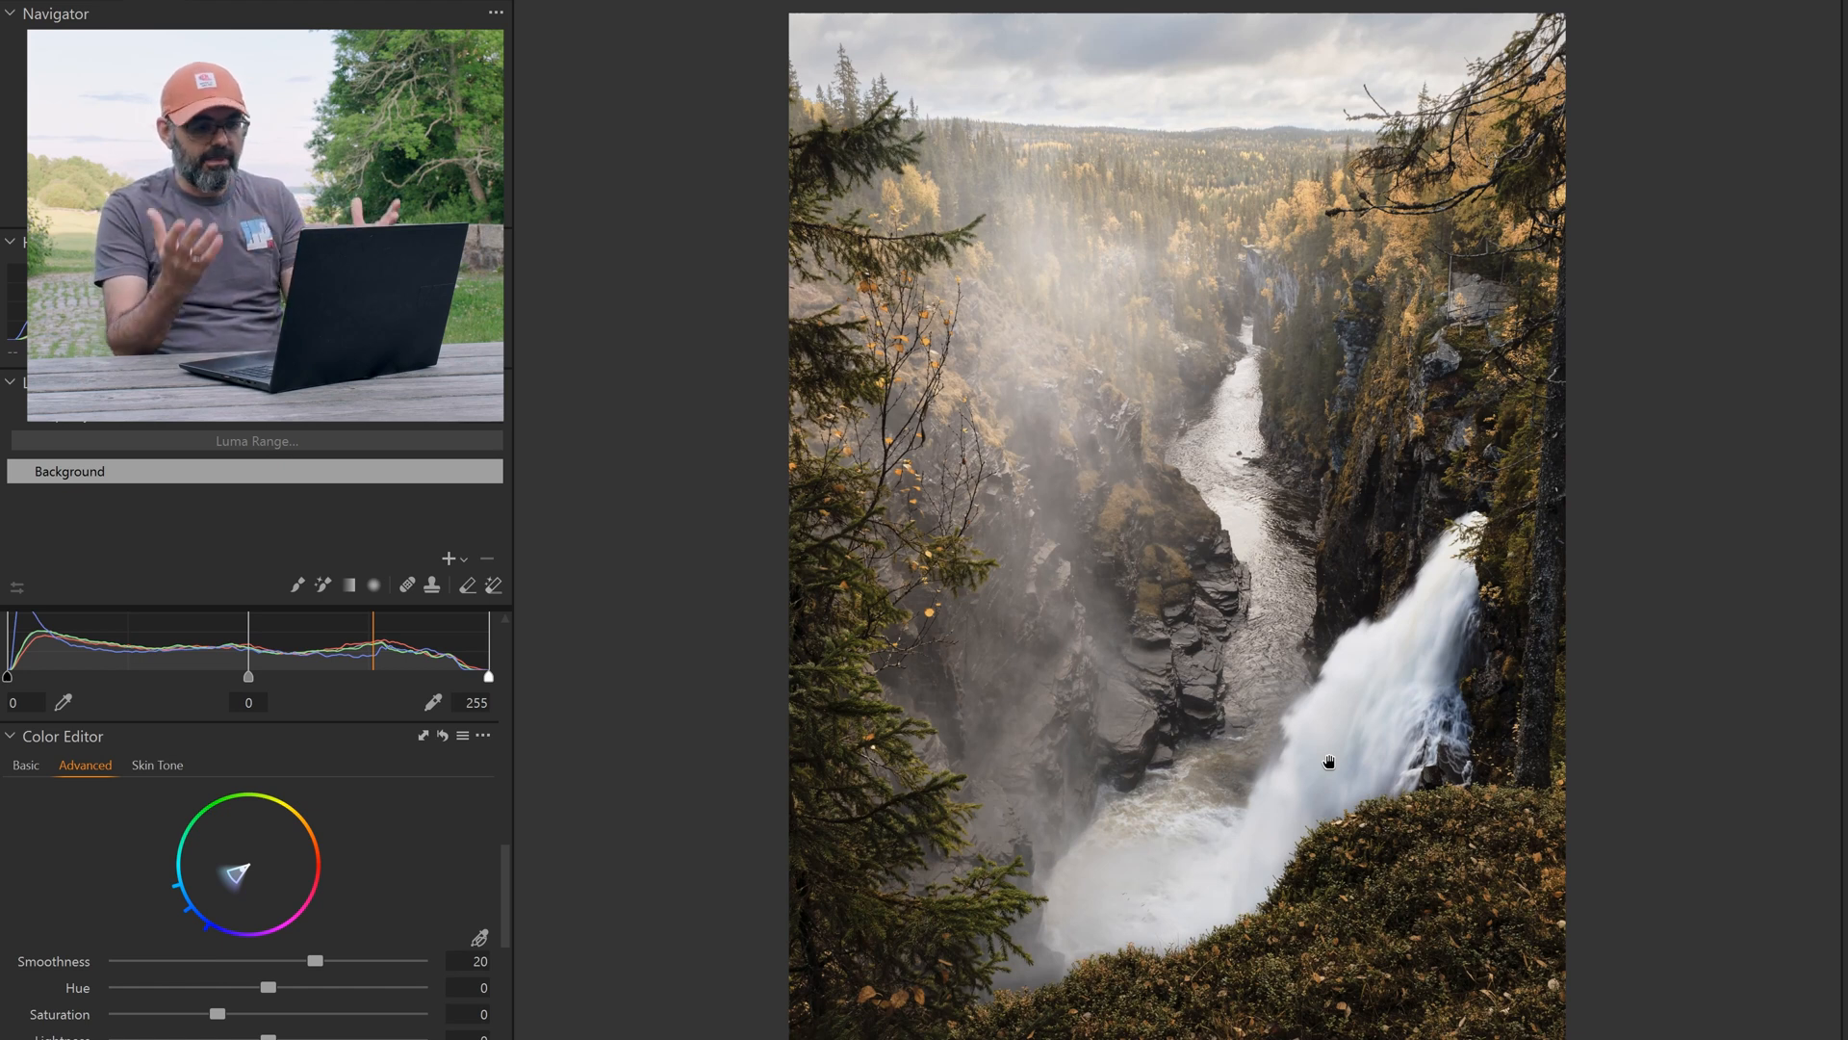
pyautogui.click(1128, 811)
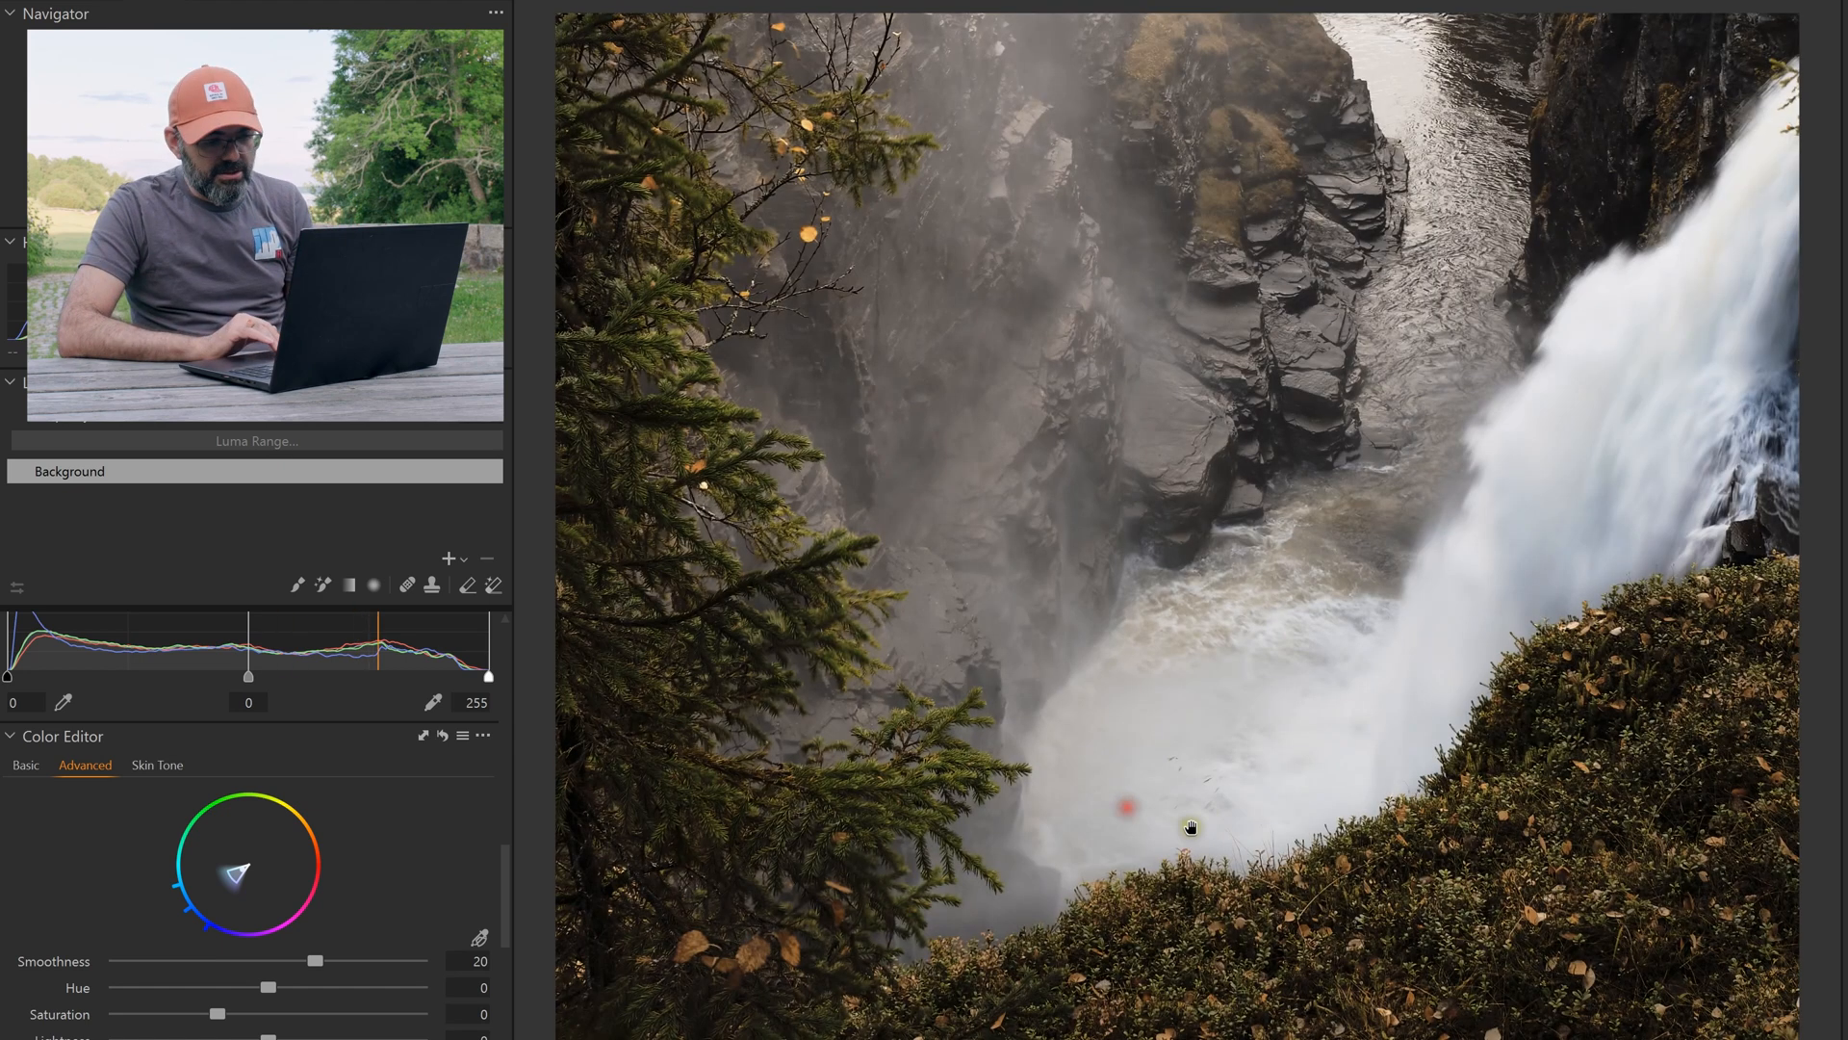
pyautogui.moveTo(1112, 917); pyautogui.dragTo(930, 620)
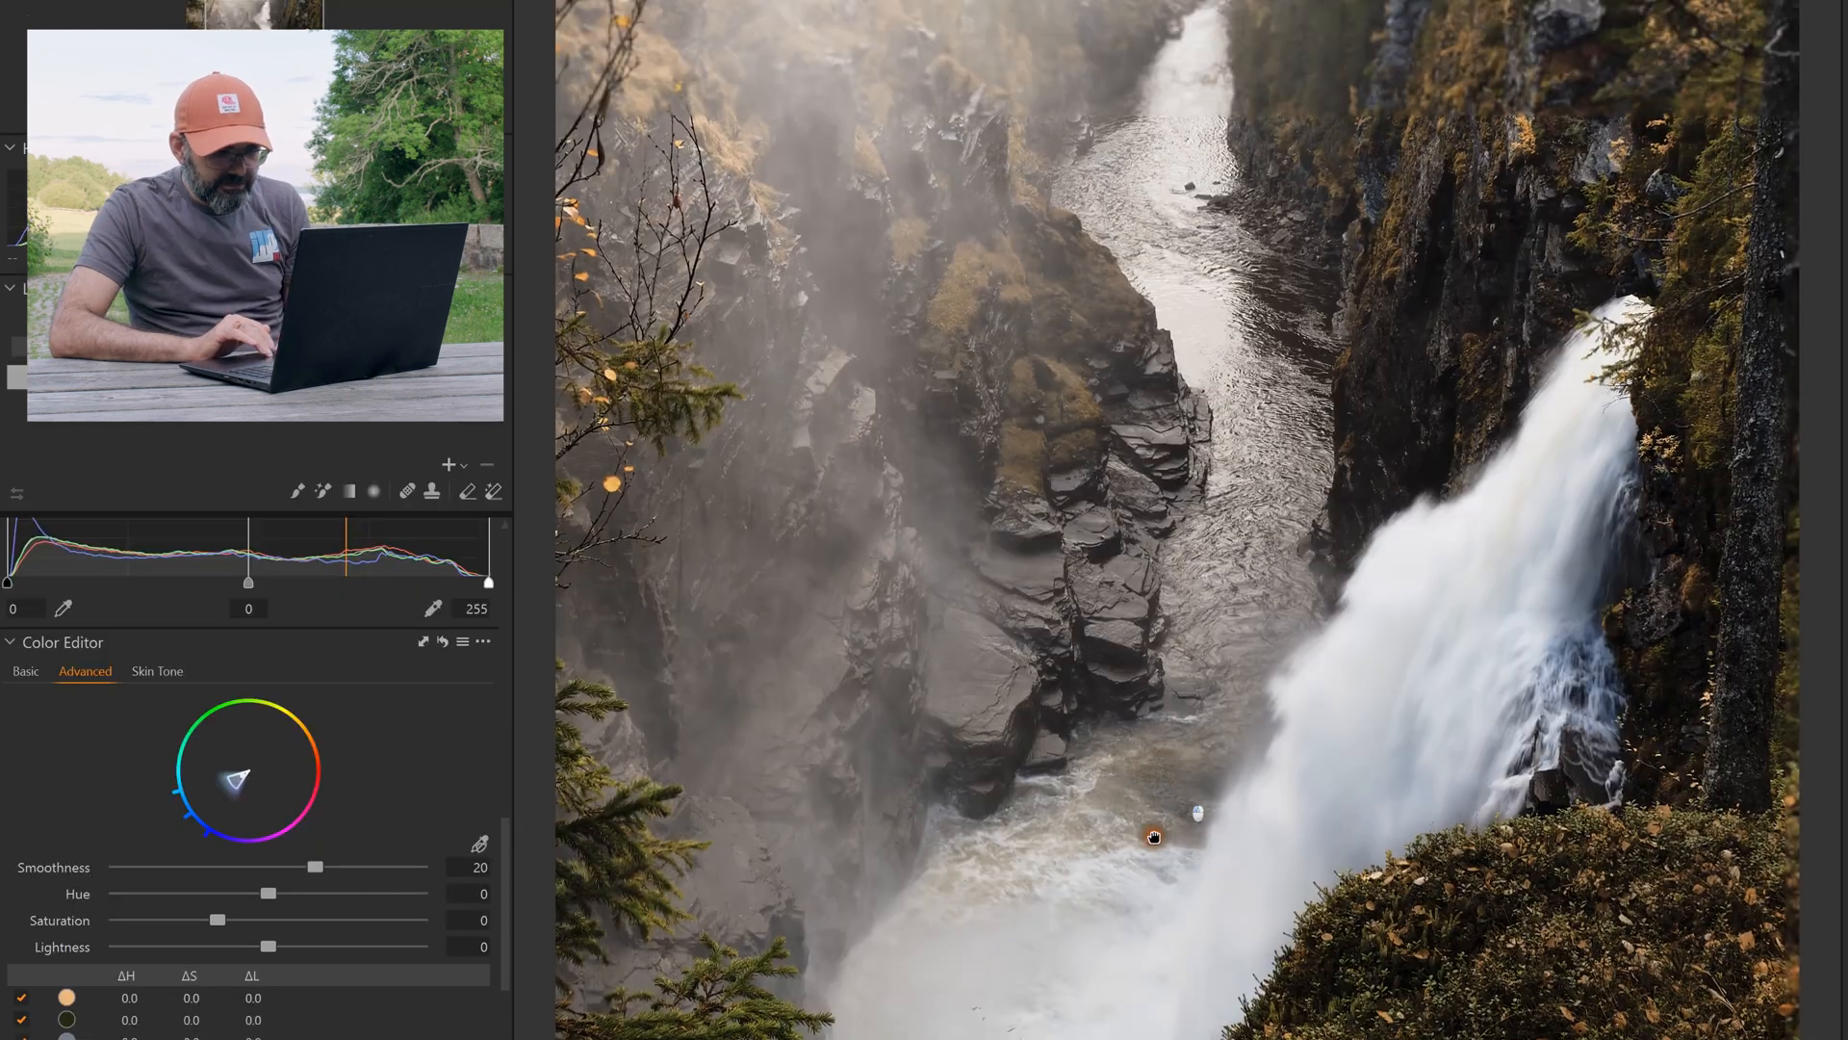
pyautogui.moveTo(1155, 836); pyautogui.dragTo(1059, 1039)
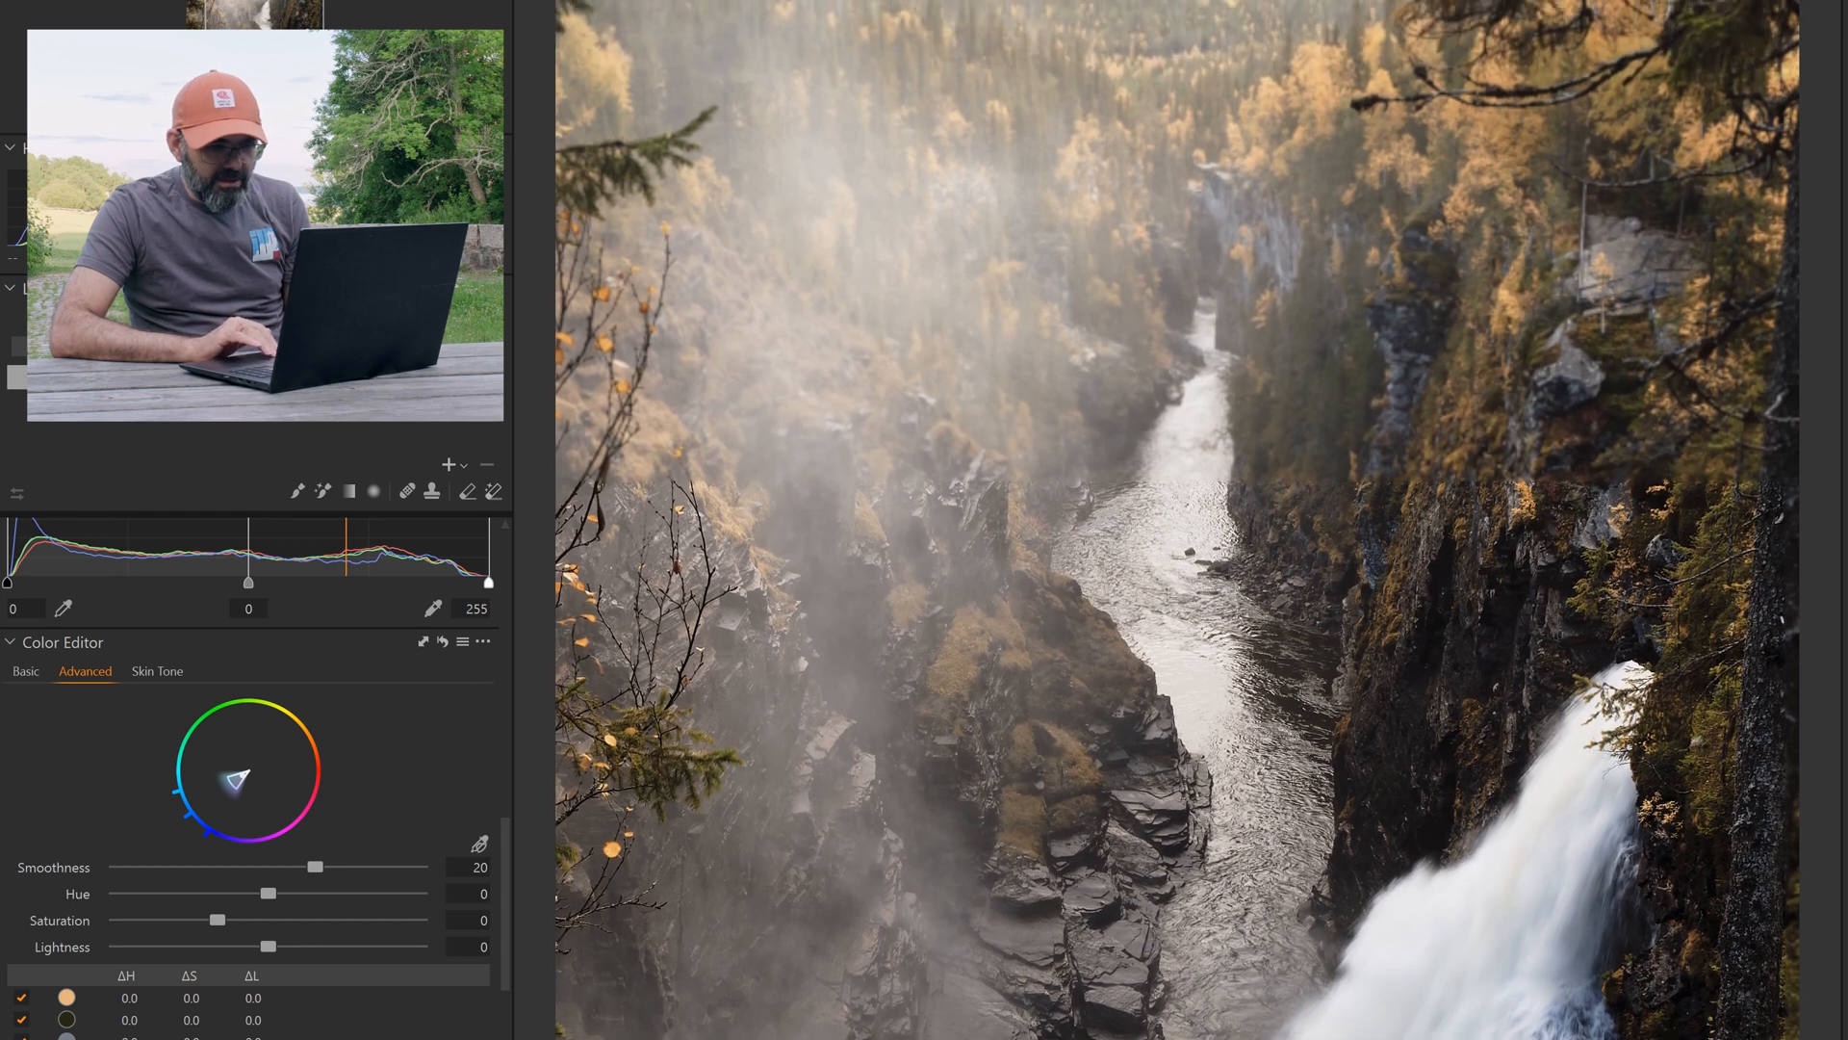
pyautogui.moveTo(1386, 1011); pyautogui.dragTo(1519, 957)
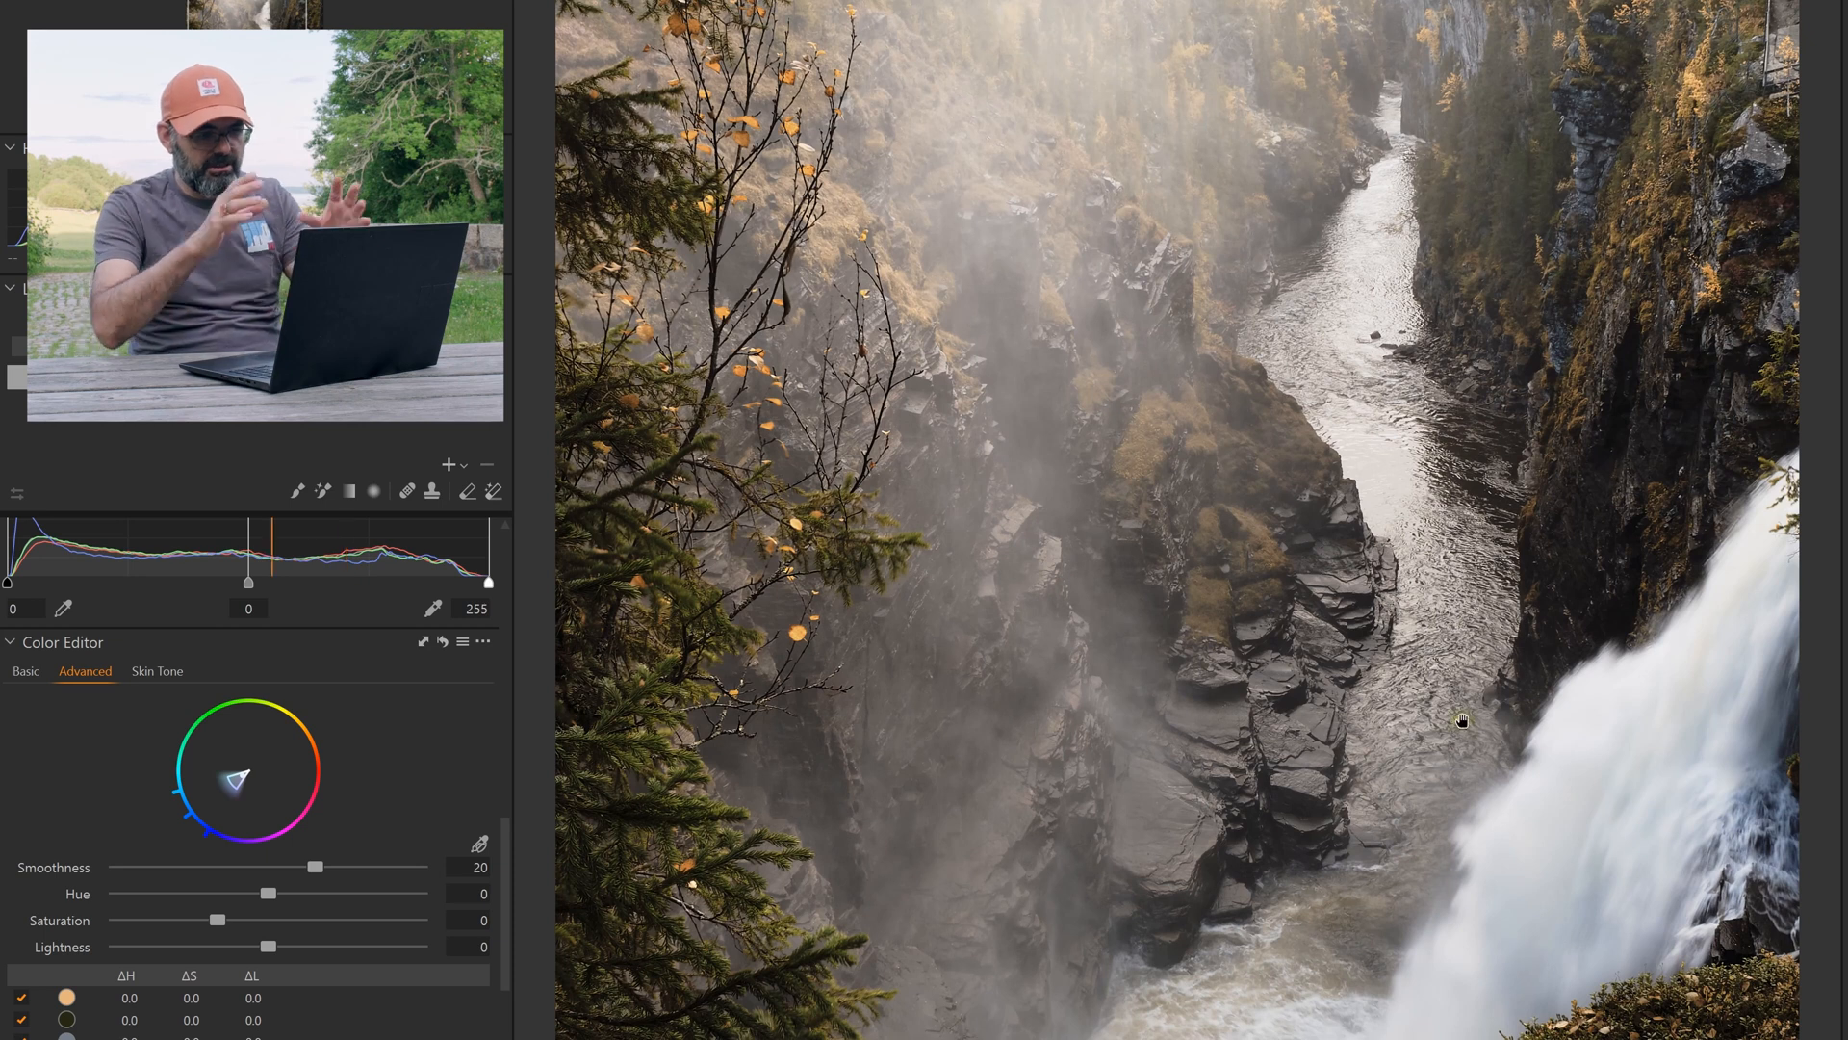
pyautogui.moveTo(1506, 408); pyautogui.dragTo(1227, 855)
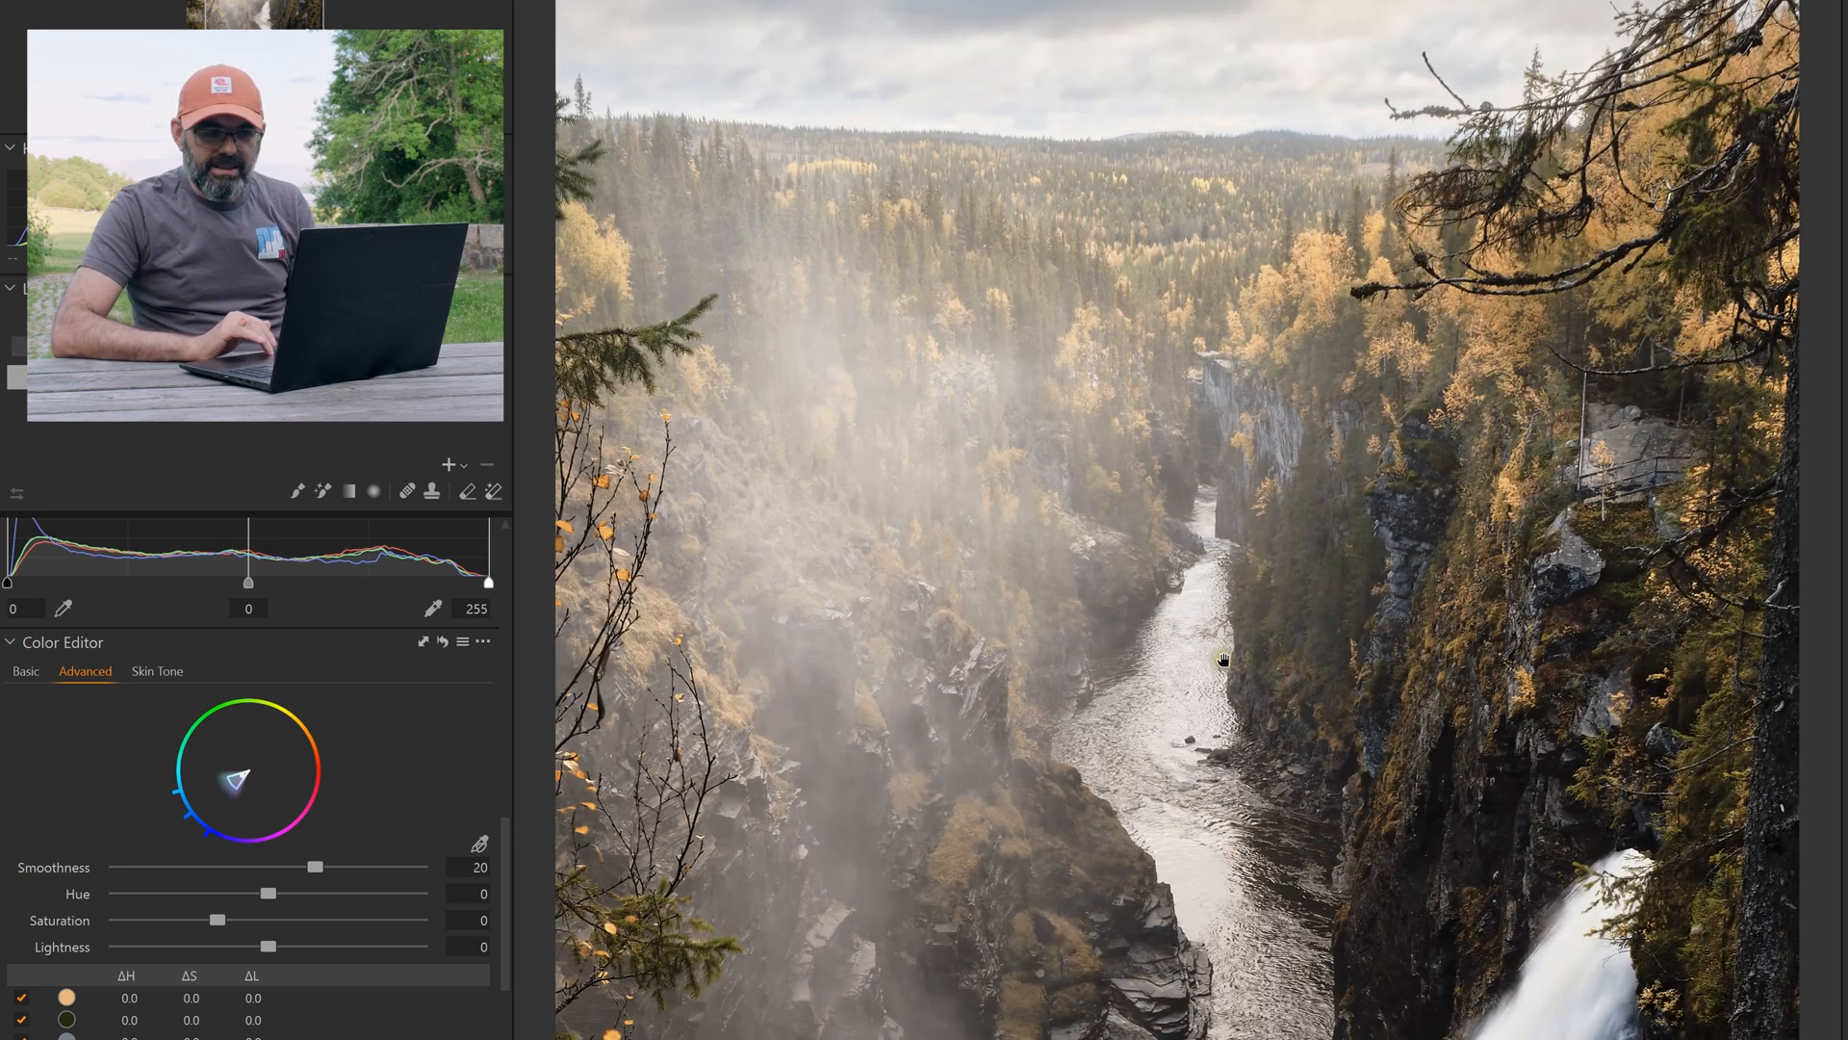
pyautogui.scroll(-3, 1223, 586)
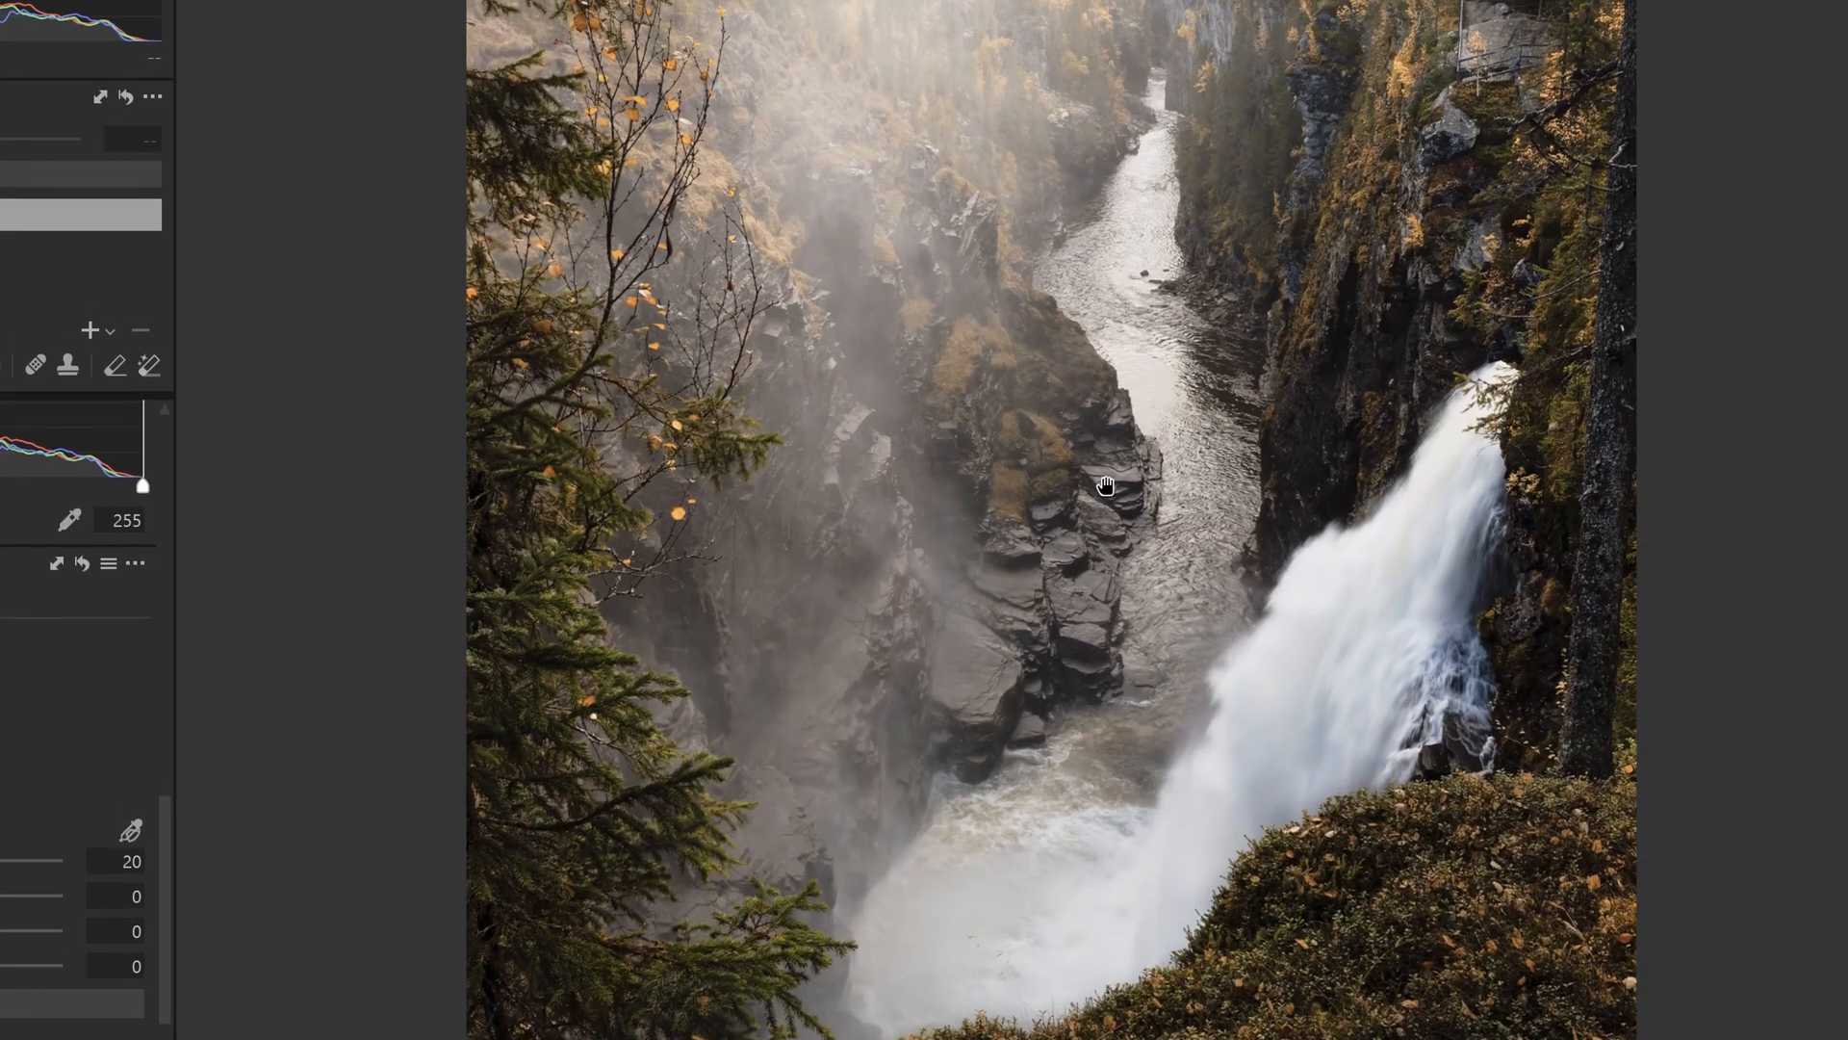
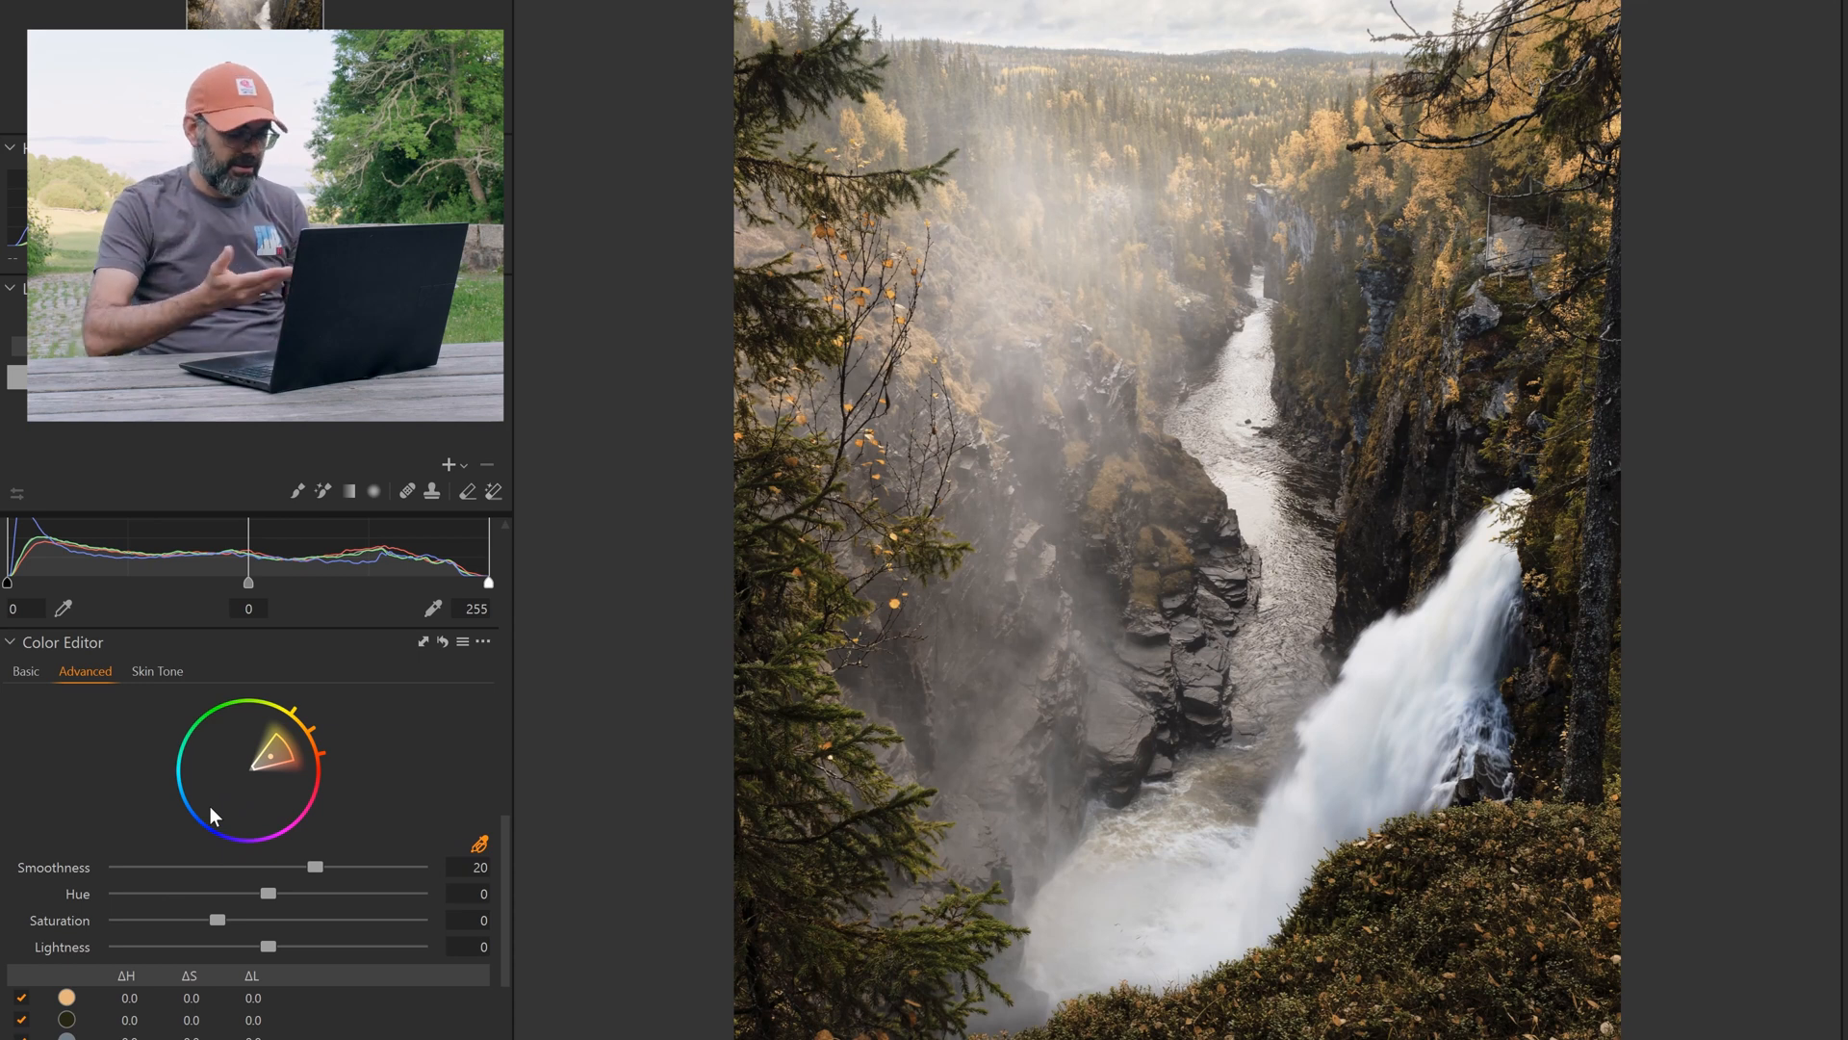
# Sample a spruce tone in the gorge photo and the pink cloud, blue sky, dark rock and tide-pool colors in the rocky seascape
pyautogui.click(854, 734)
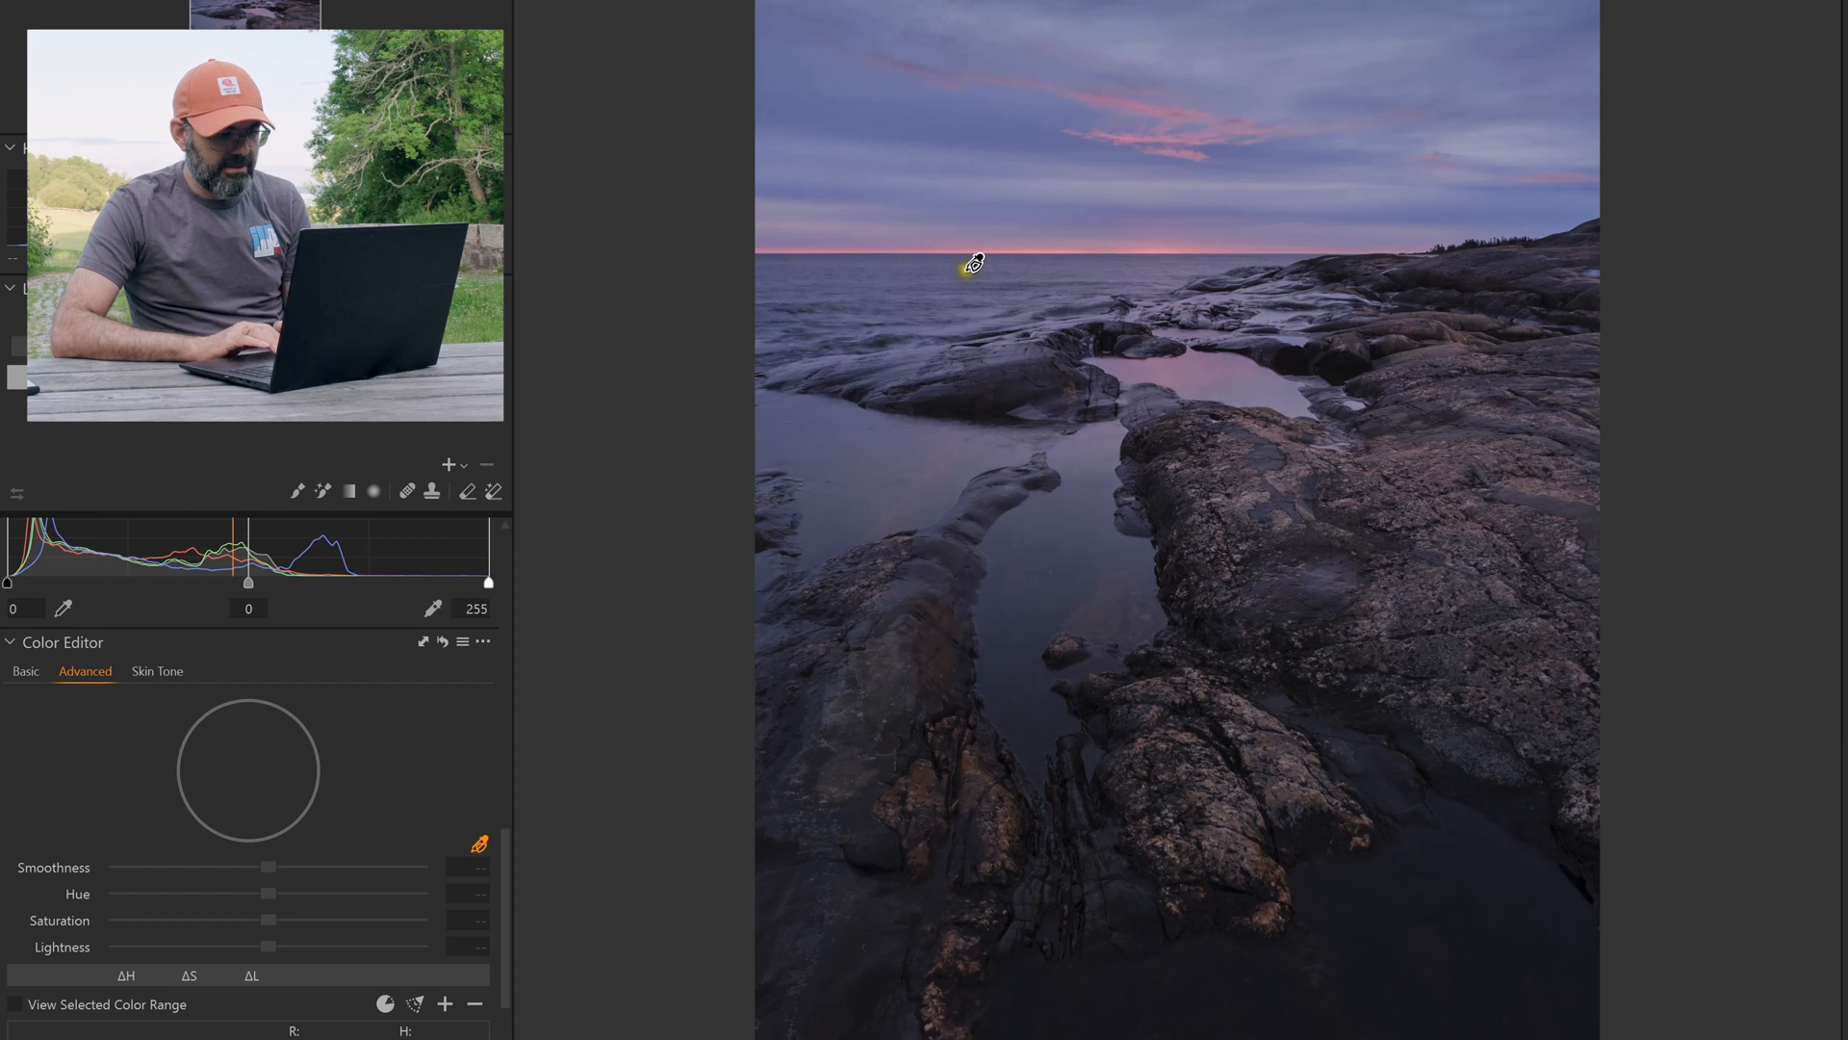
pyautogui.click(1148, 101)
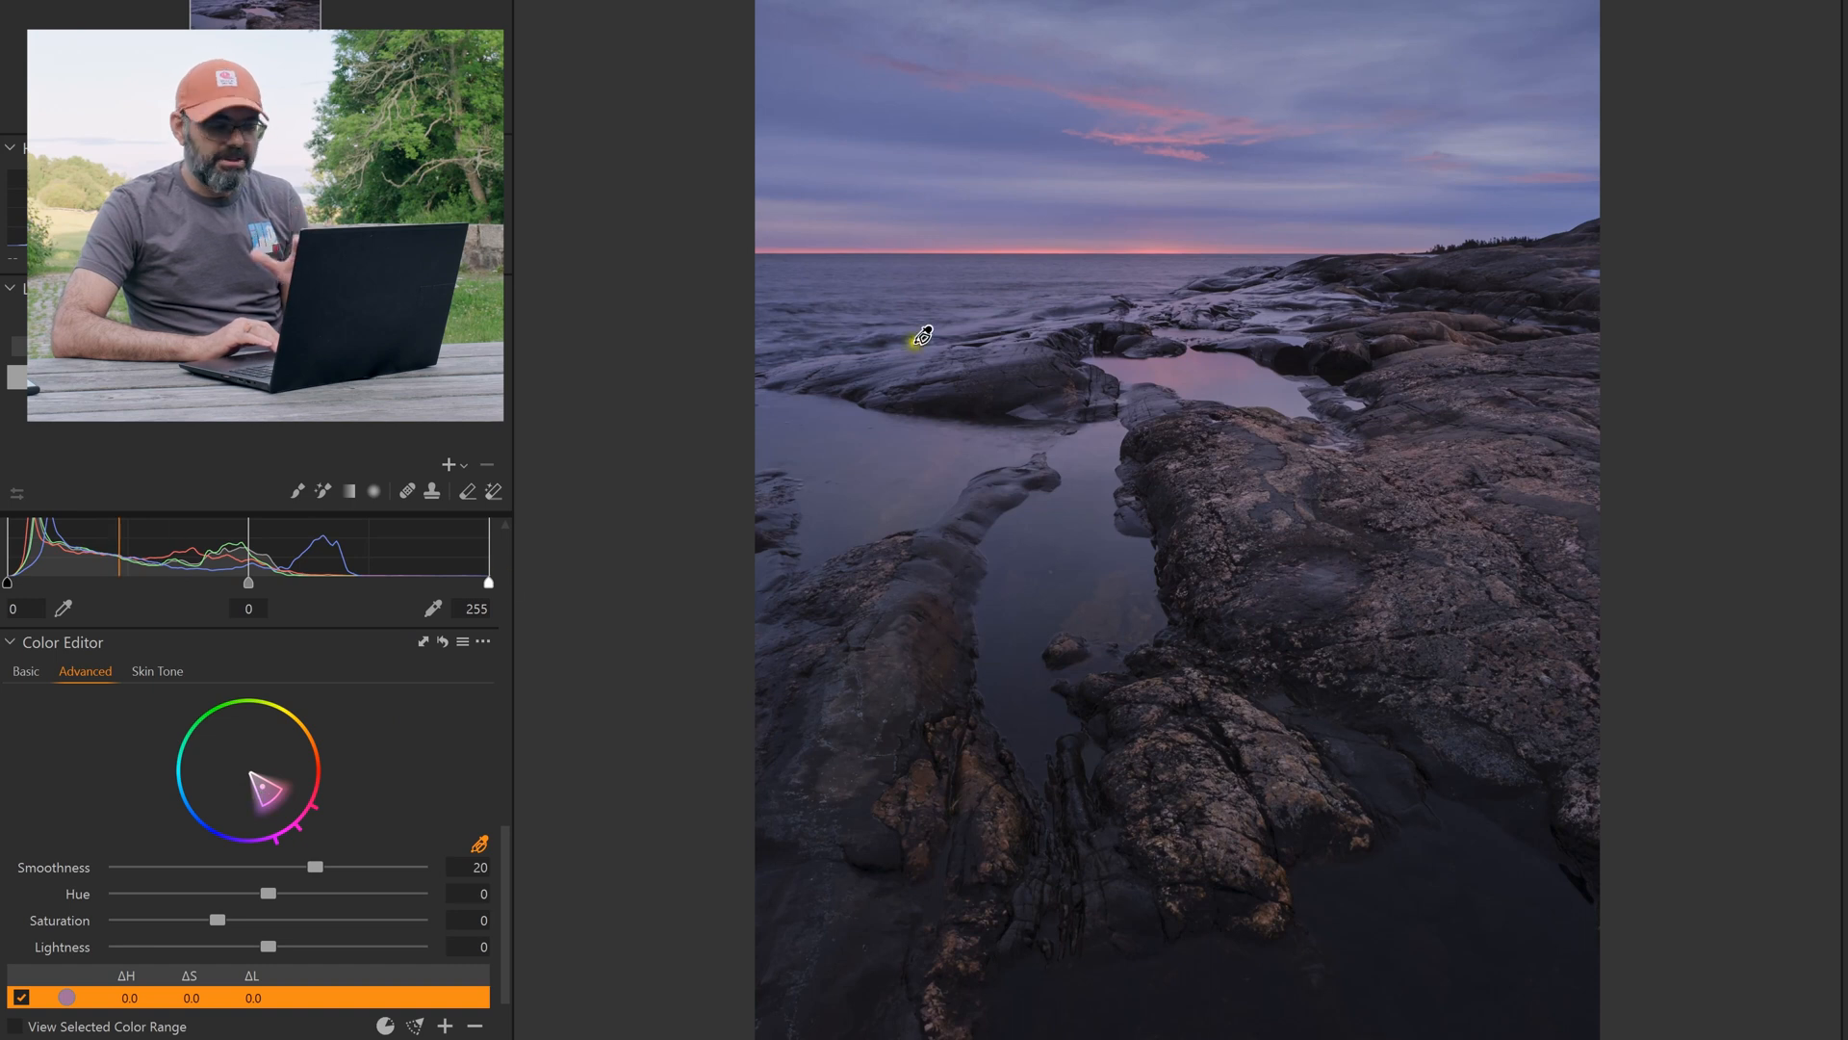
pyautogui.click(970, 157)
pyautogui.click(972, 123)
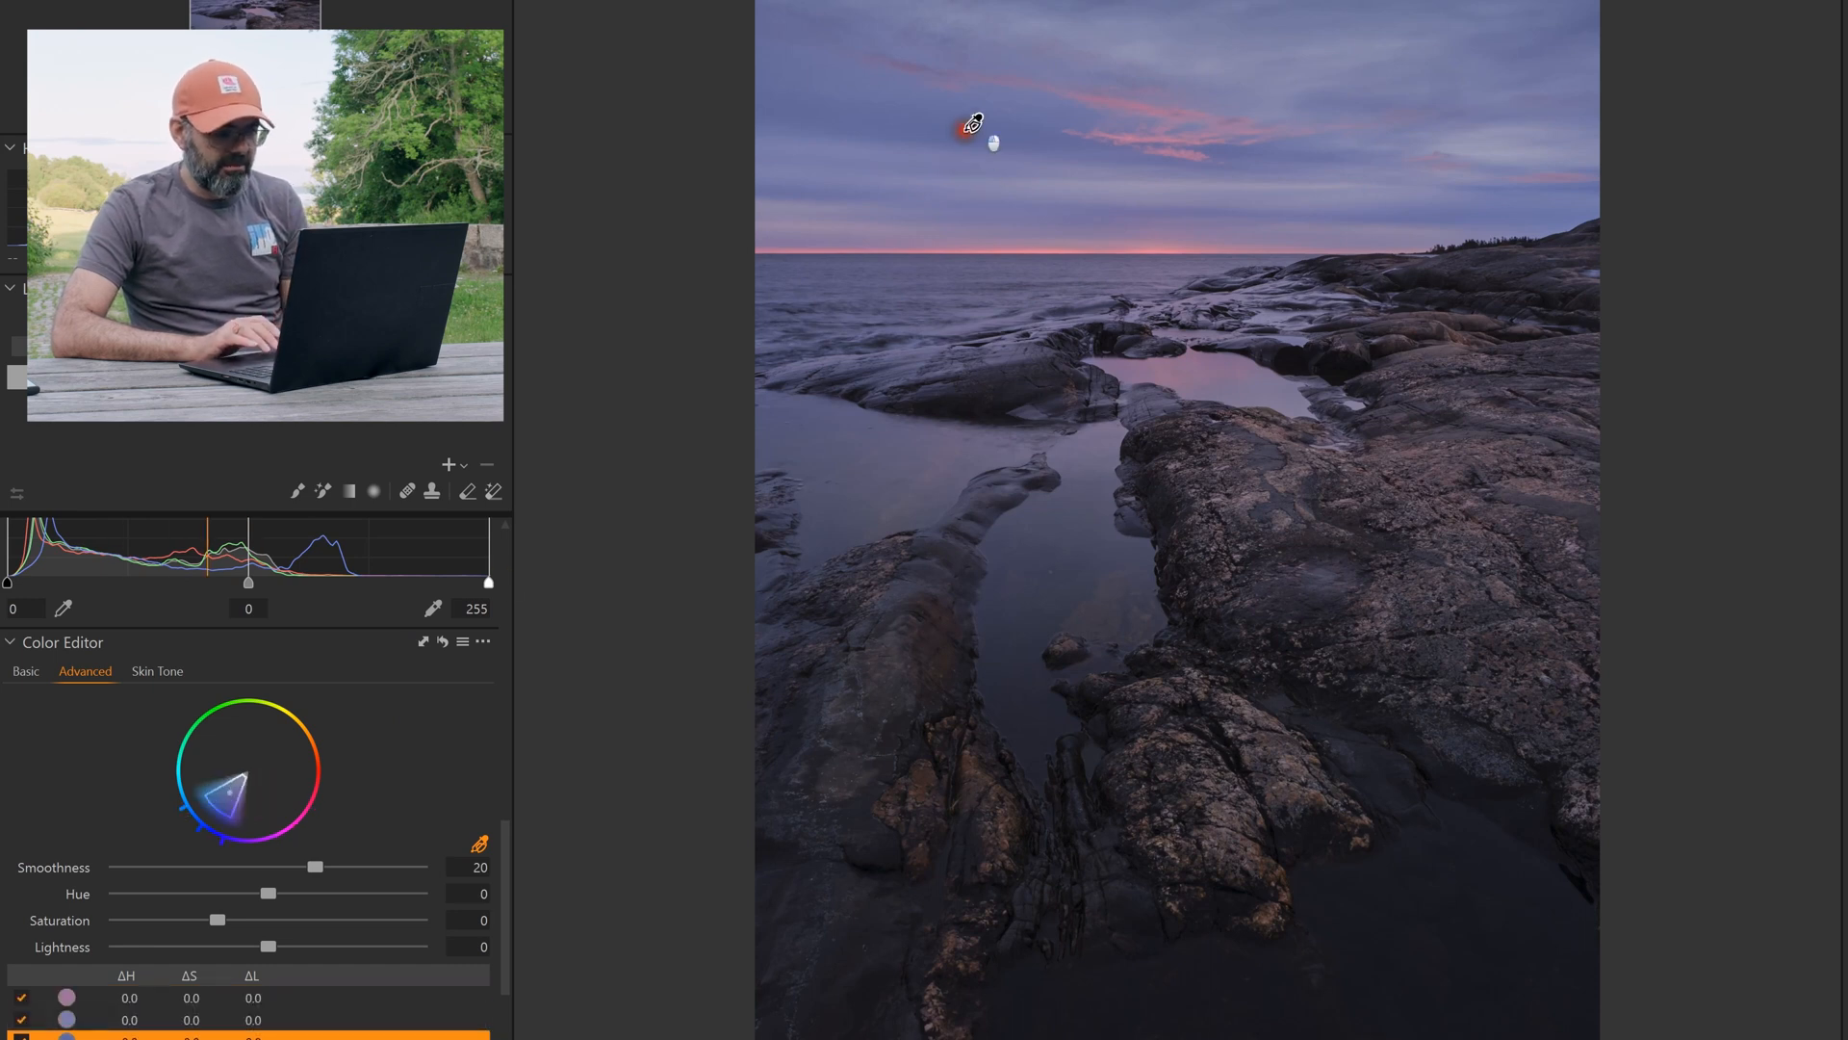
pyautogui.click(899, 569)
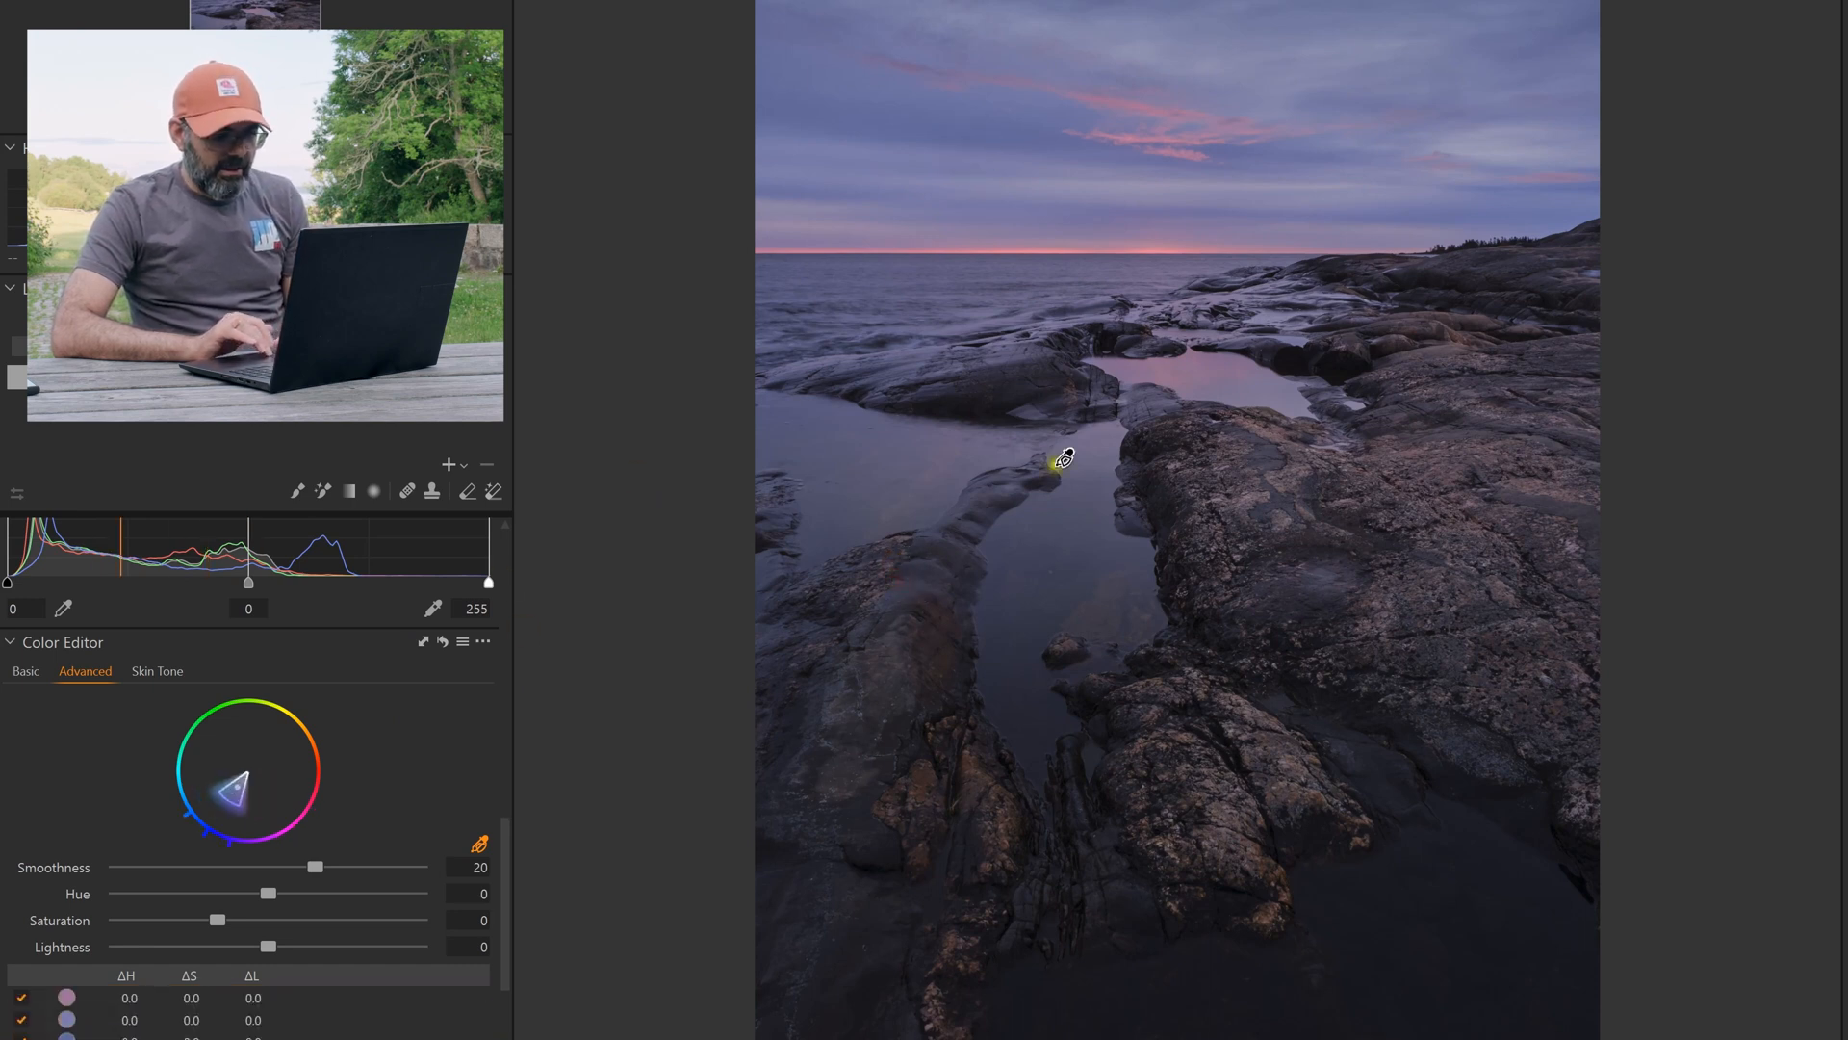
pyautogui.click(1159, 353)
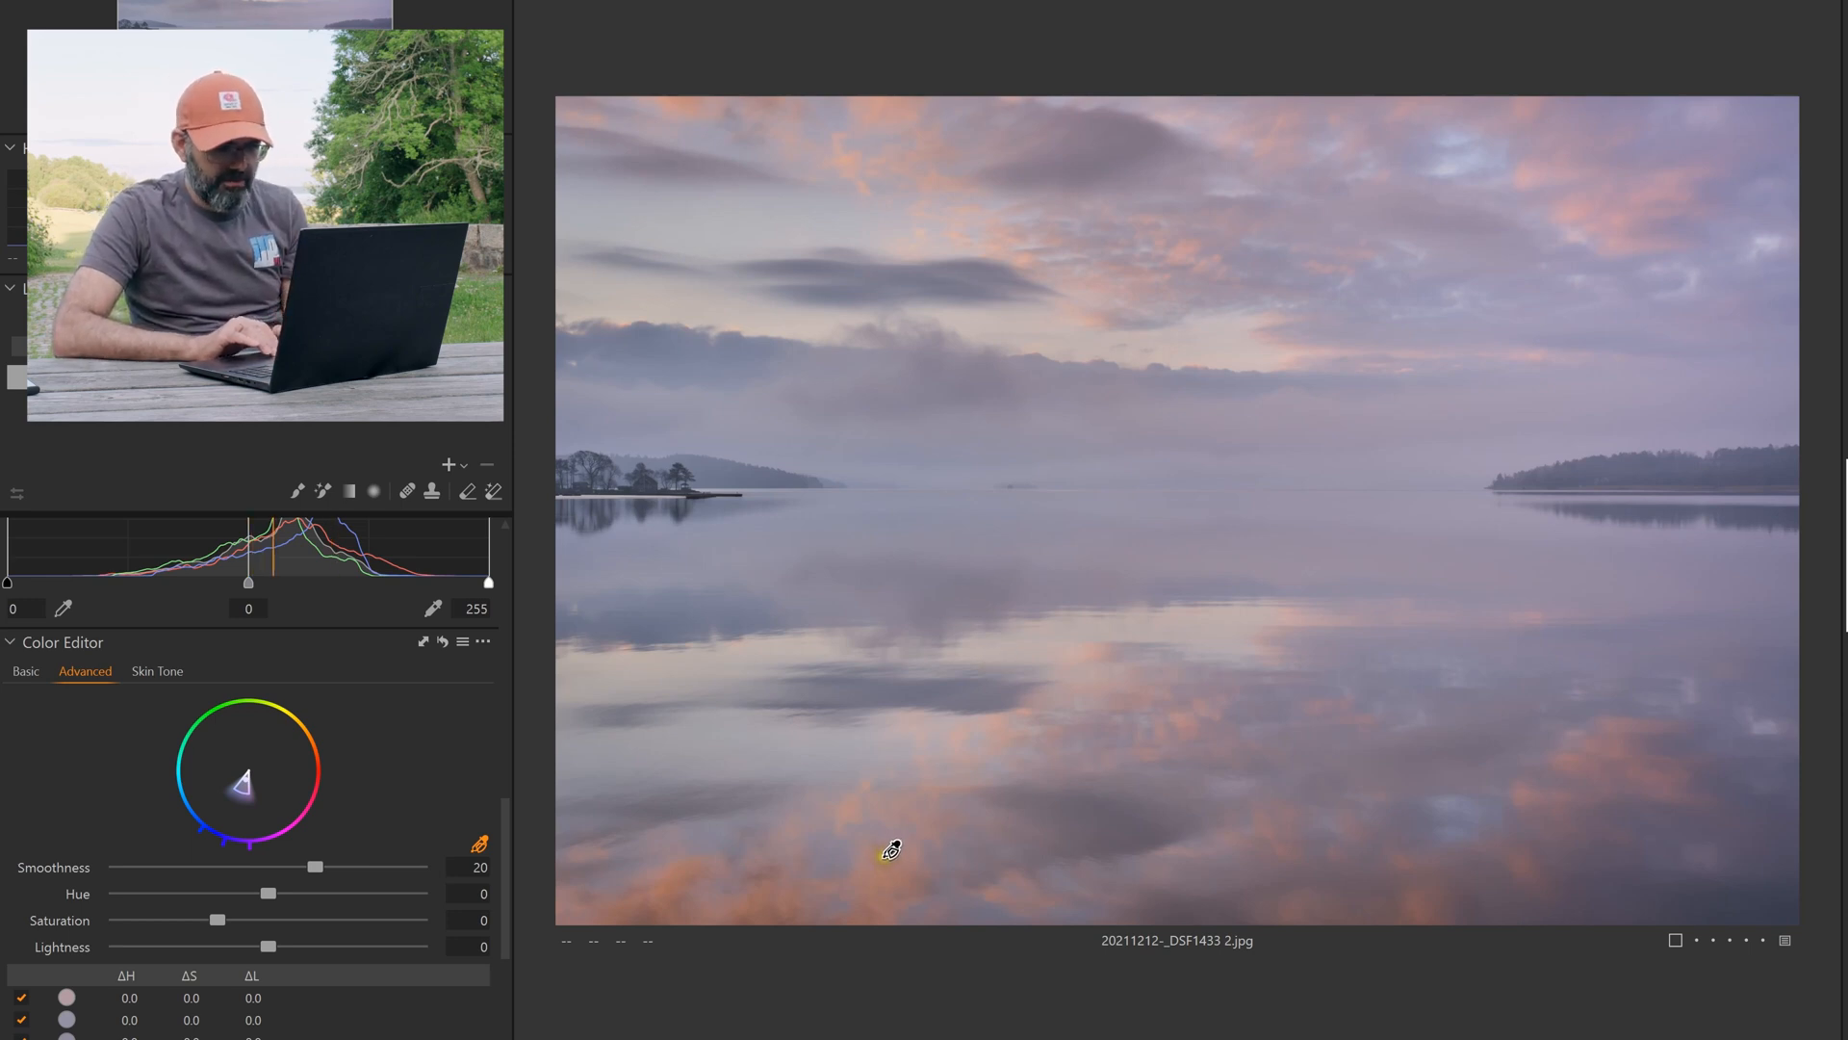
# Sample the orange cloud reflection in the lake photo, the fern green and purple flowers, and the blue of the snowy forest
pyautogui.click(890, 850)
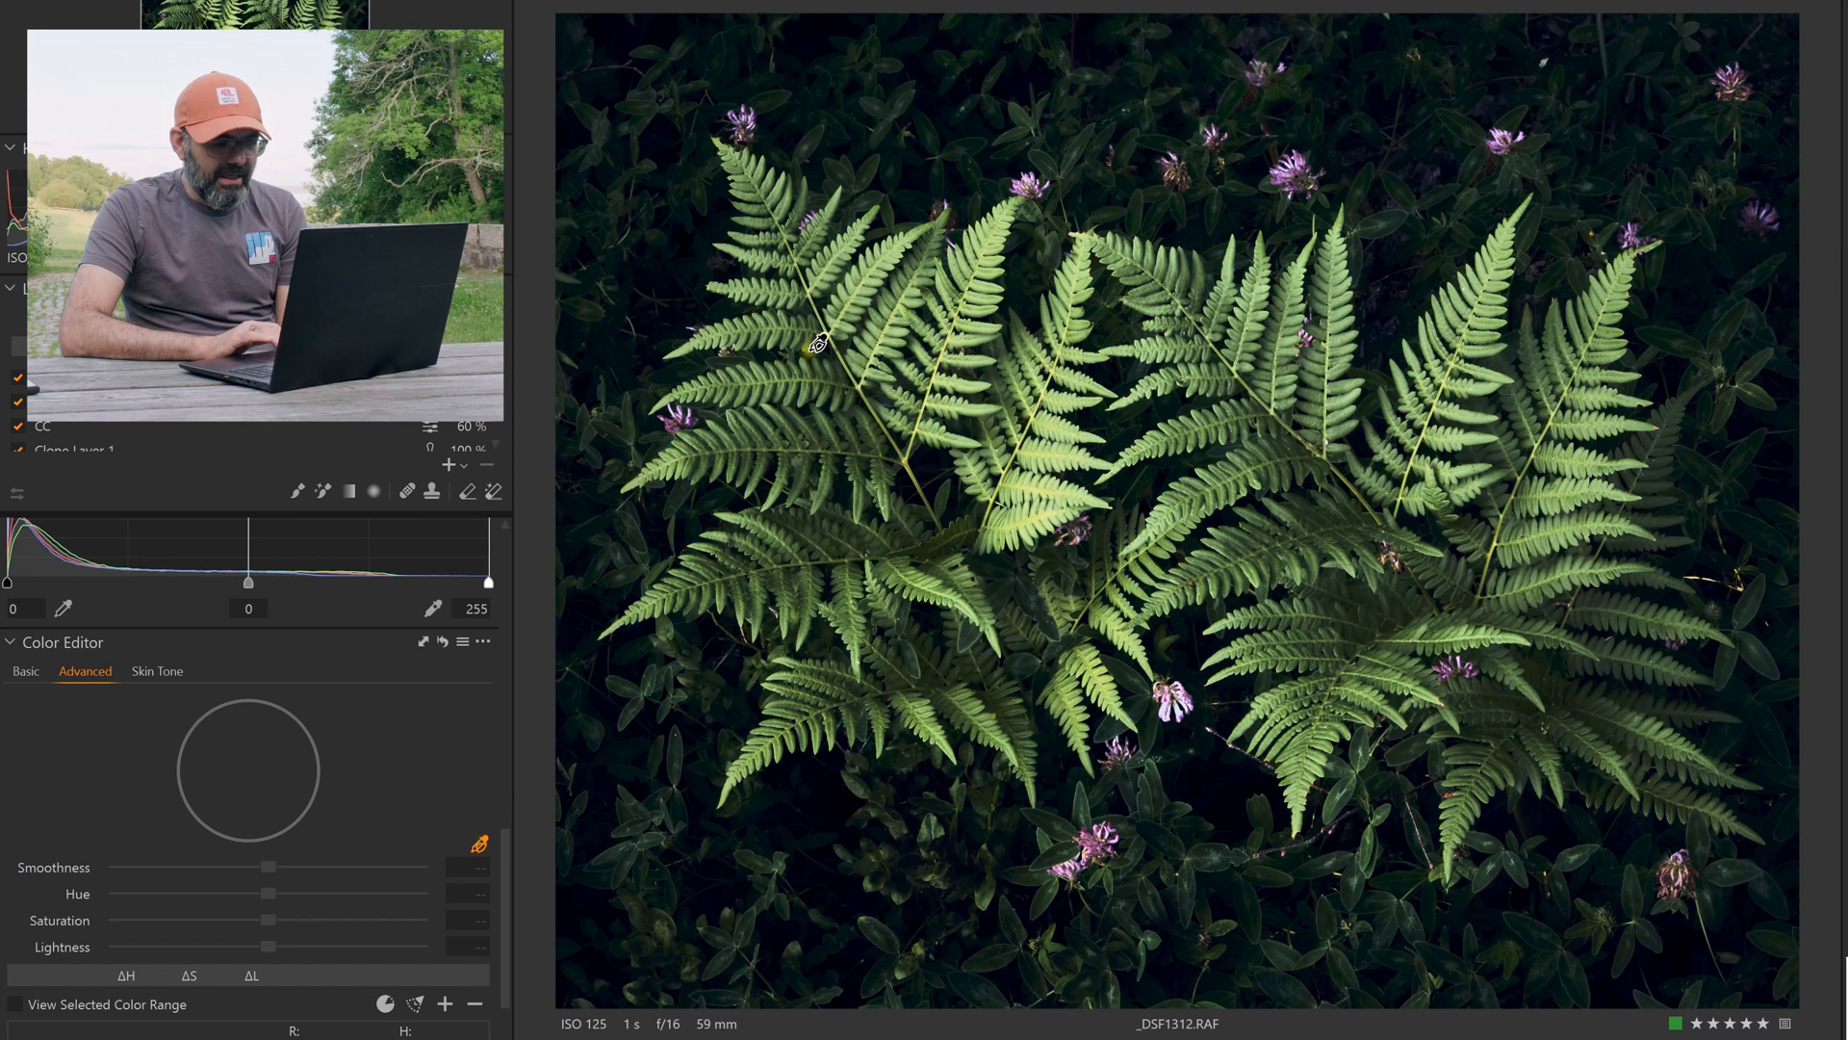
pyautogui.click(771, 334)
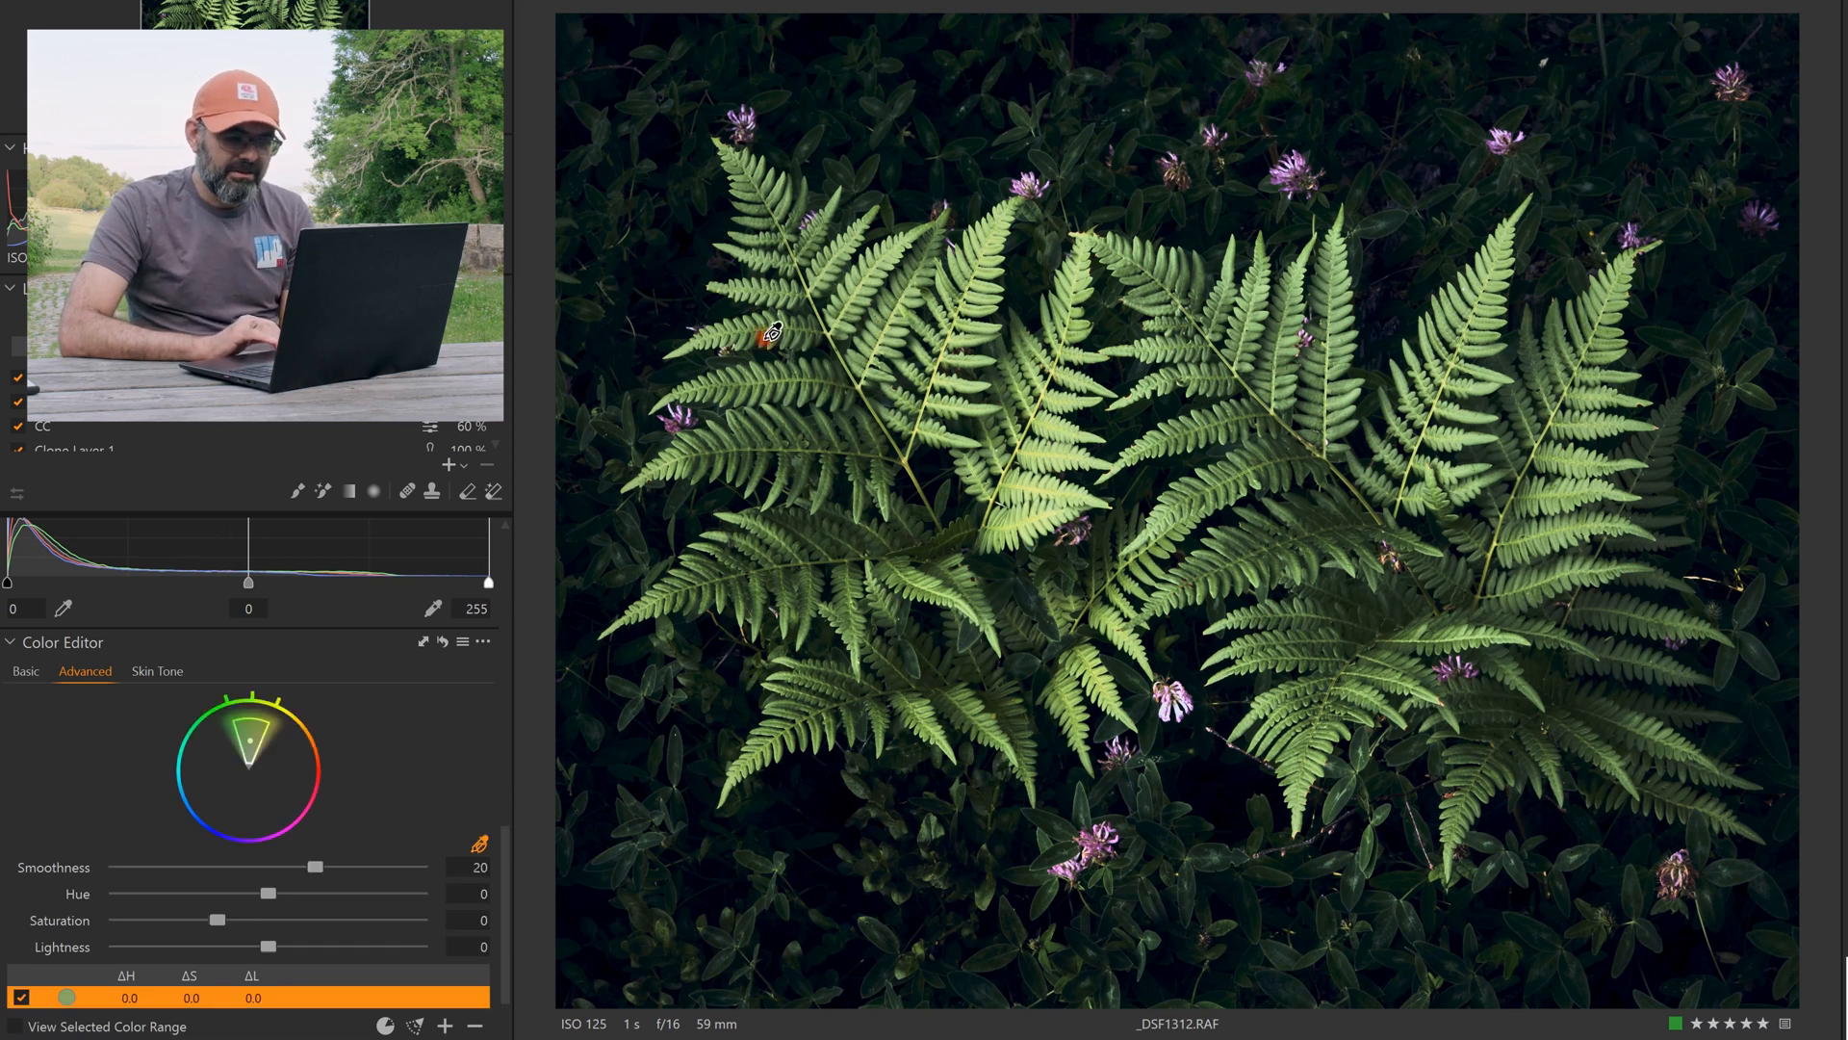
pyautogui.click(1026, 179)
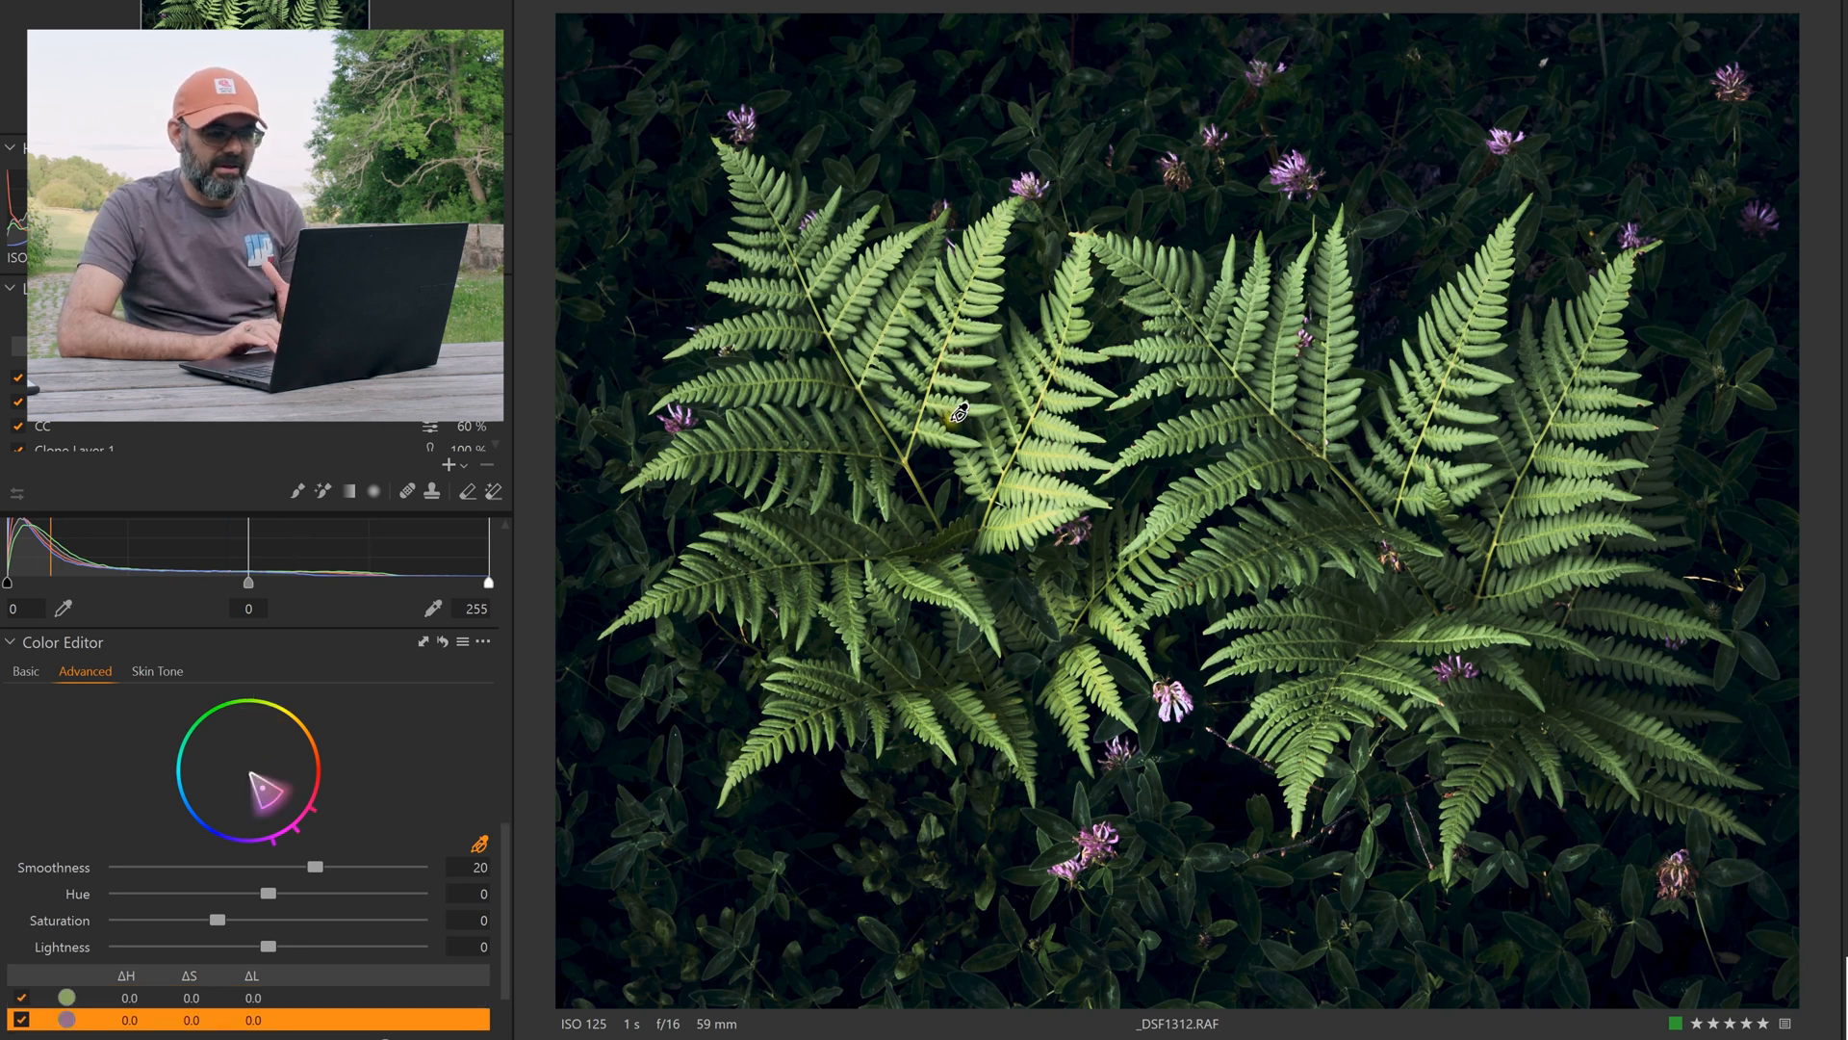
pyautogui.click(1108, 837)
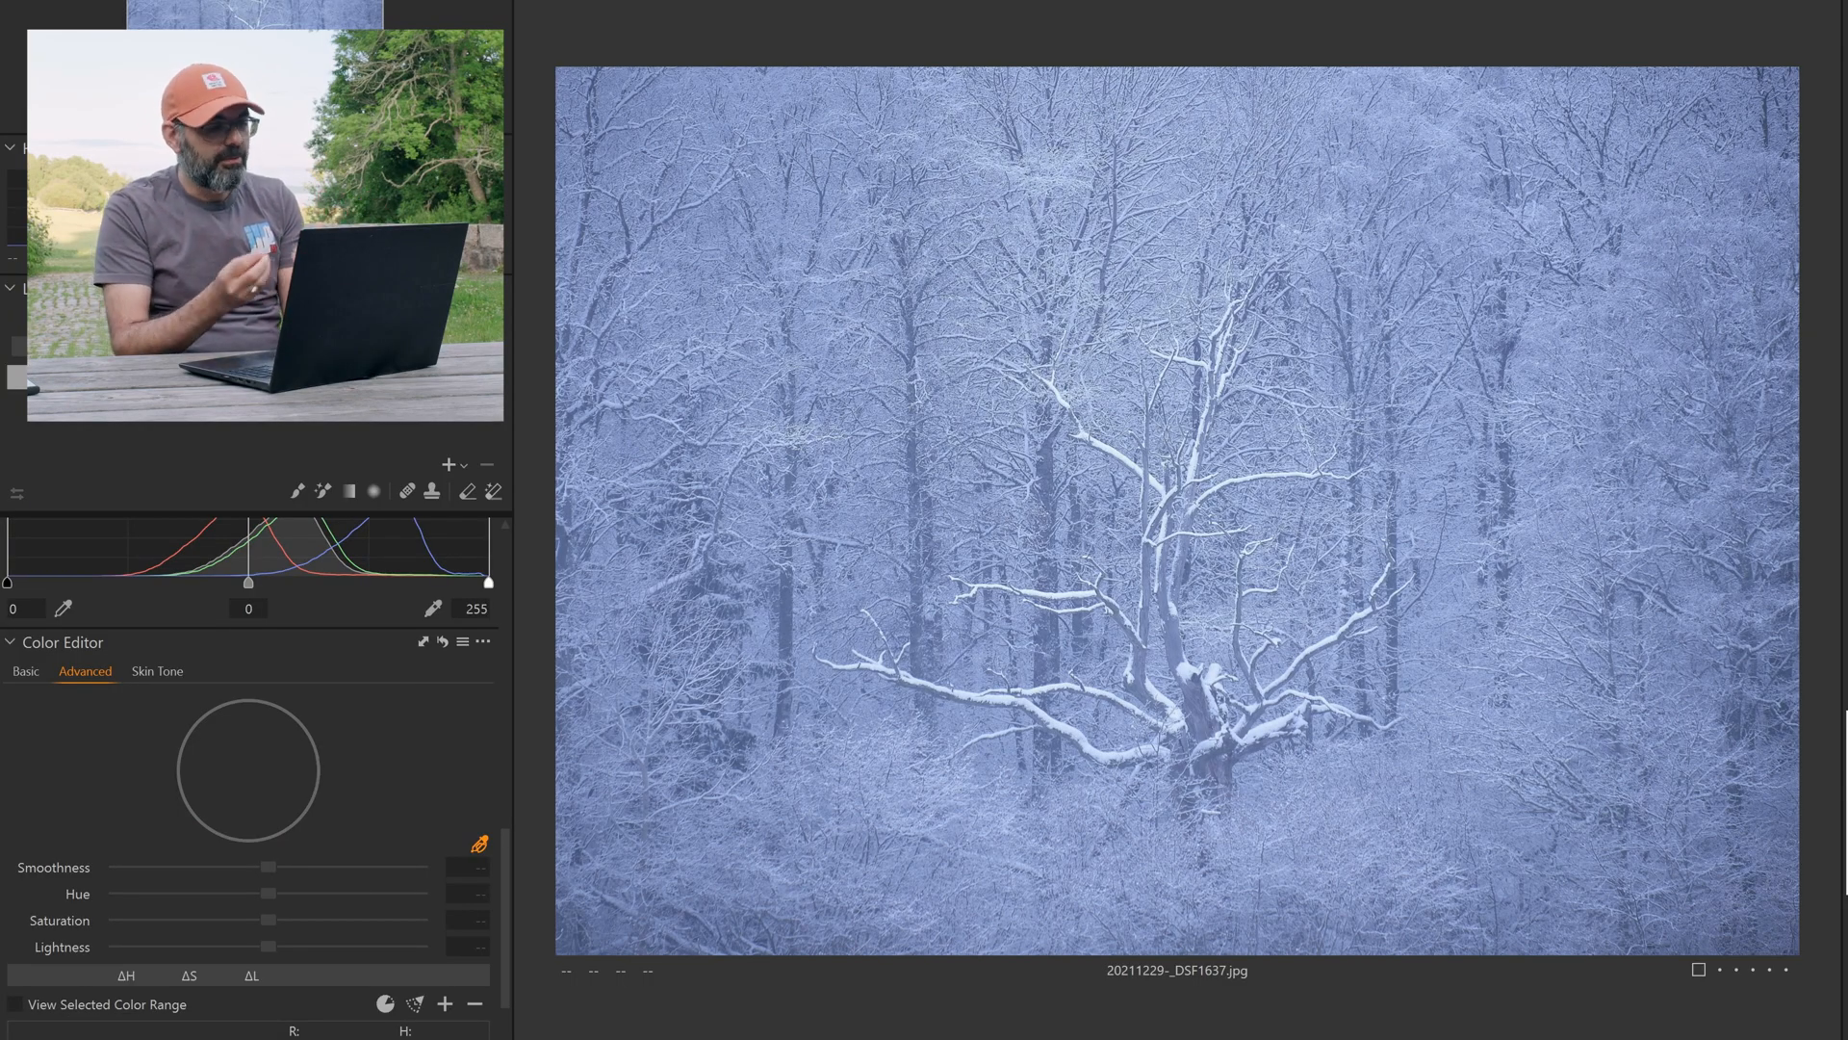
pyautogui.click(885, 435)
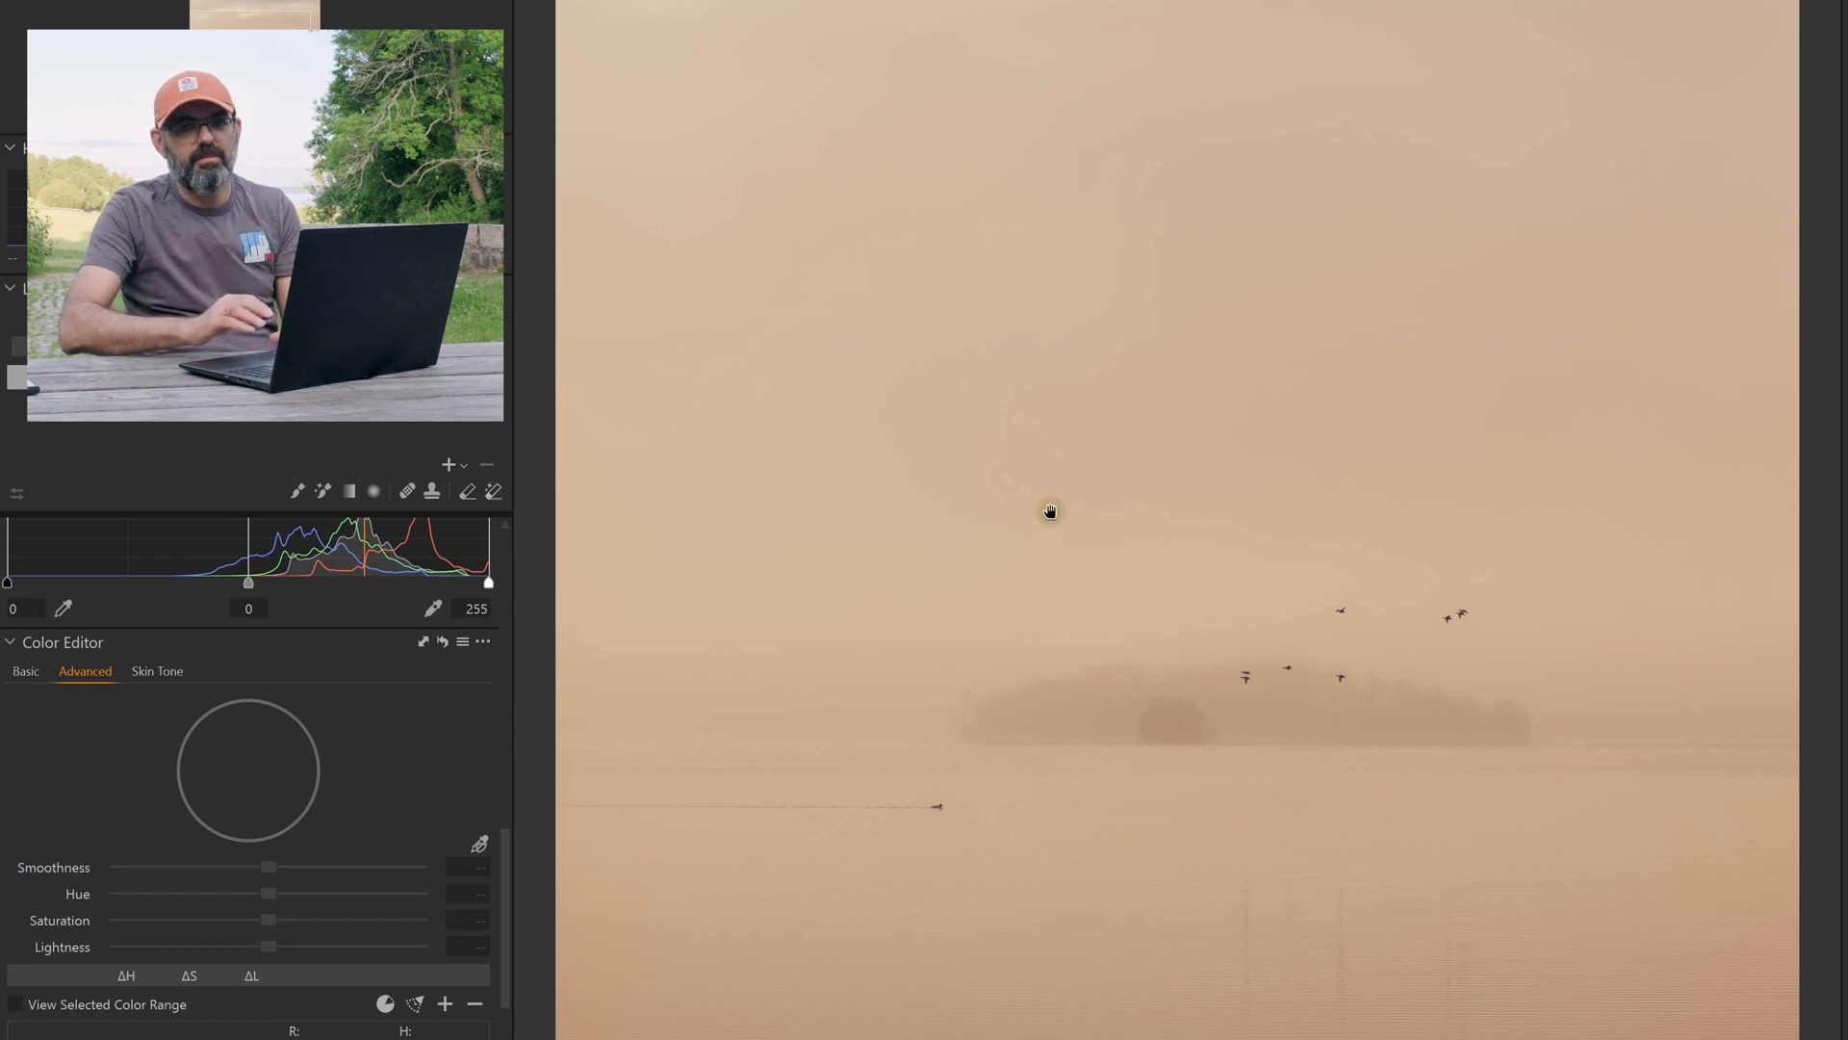
# Examine the color palettes of the misty lake photo and the backlit pine photo, inspecting sky, trees and dark undergrowth up close
pyautogui.moveTo(1047, 512); pyautogui.dragTo(1069, 862)
pyautogui.click(1146, 524)
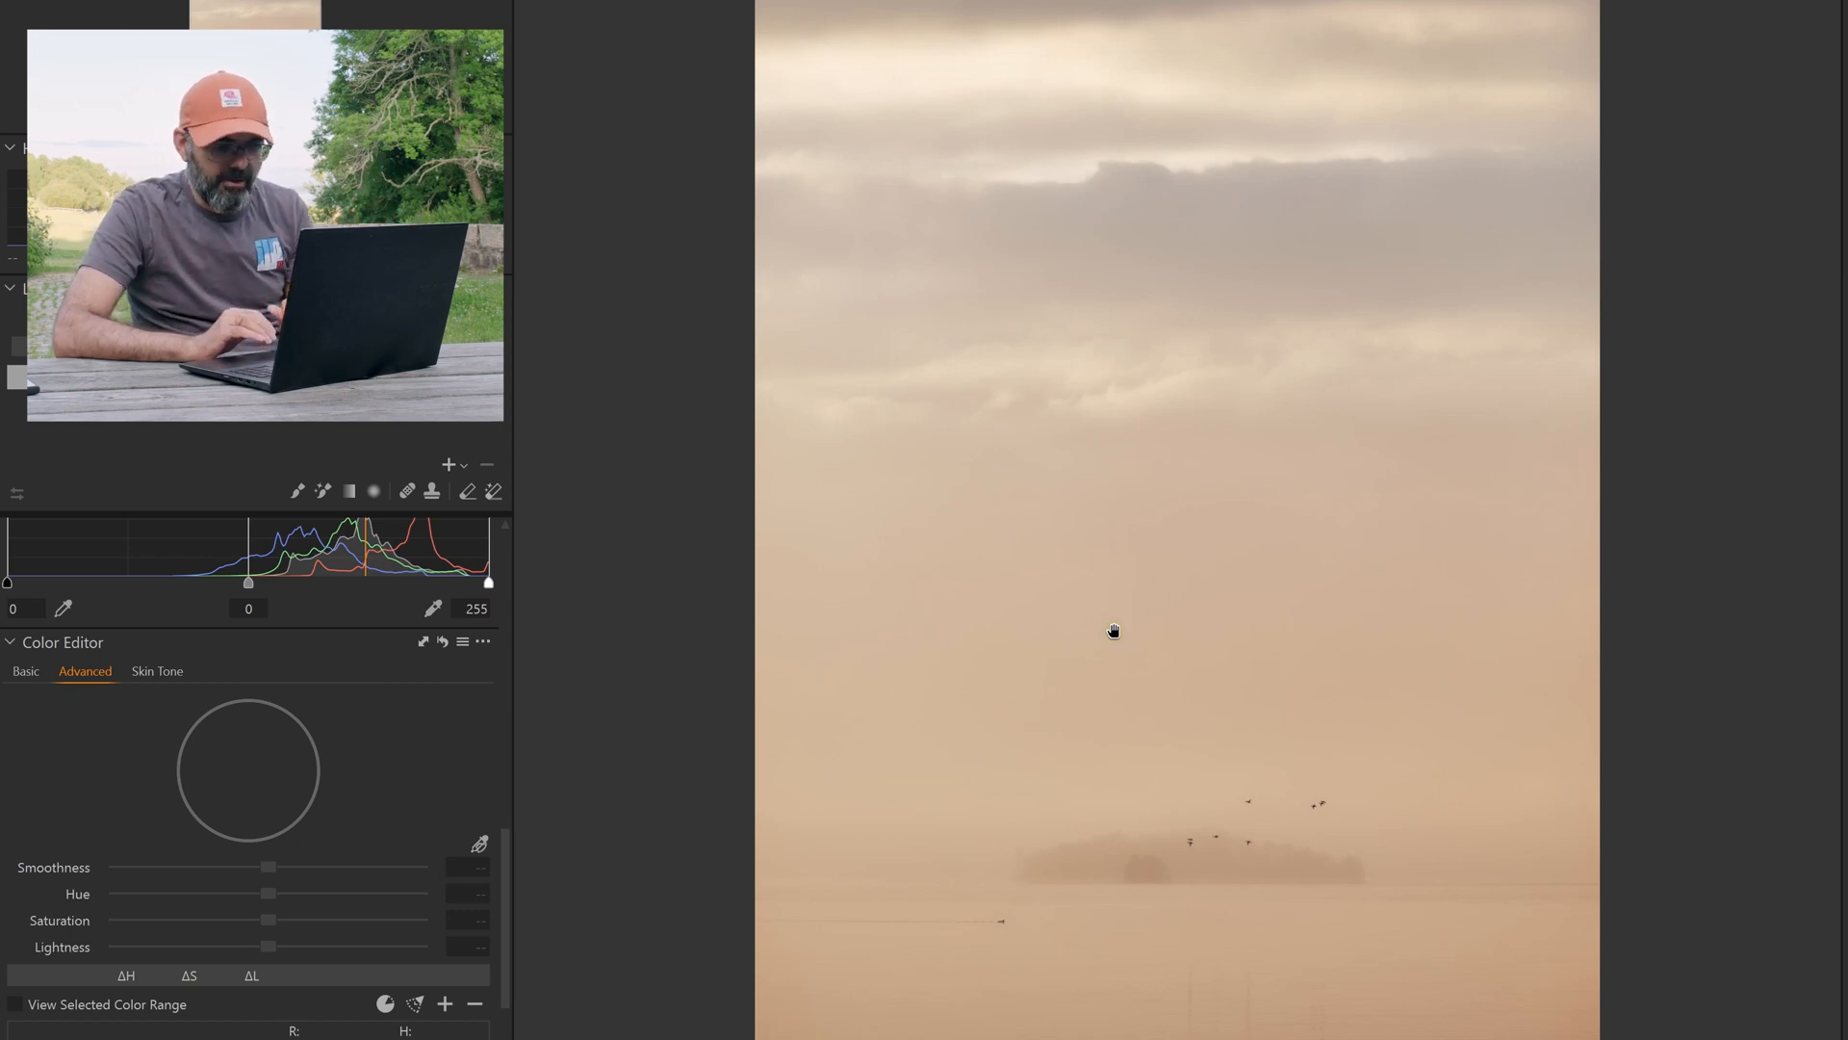
pyautogui.press('Right')
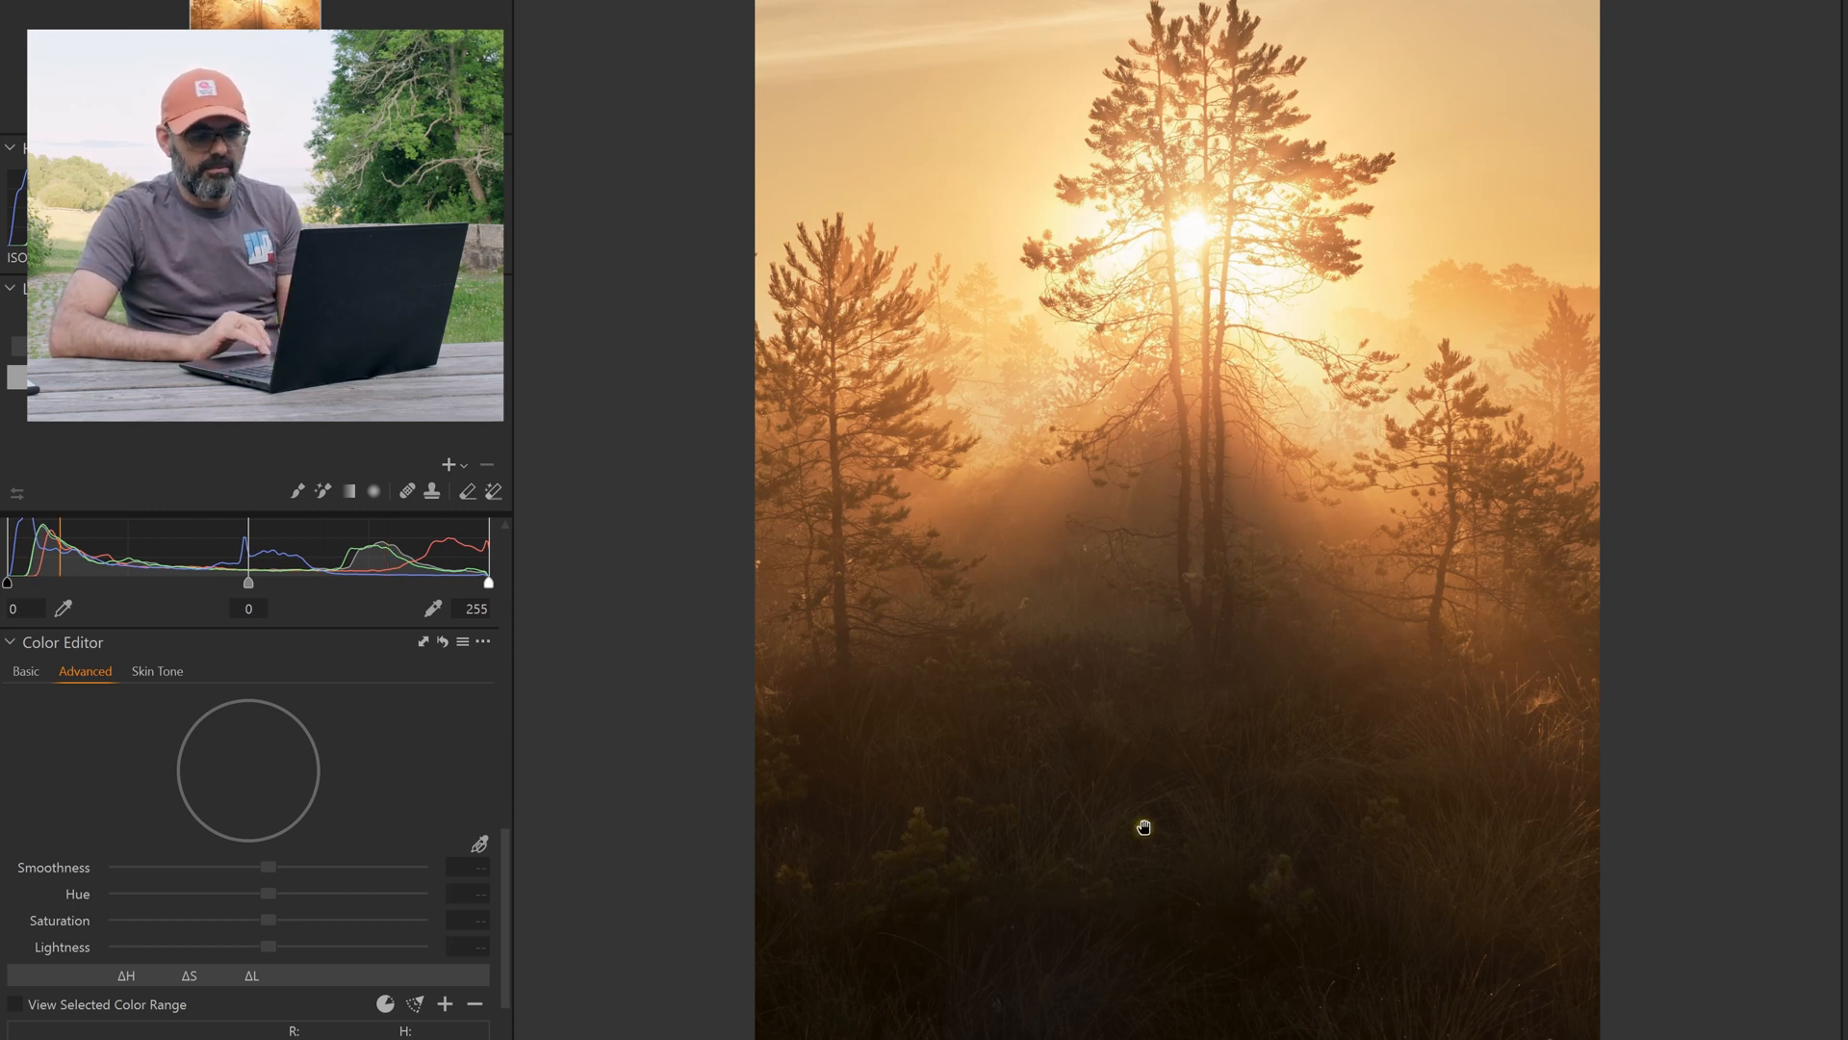
pyautogui.doubleClick(1083, 919)
pyautogui.moveTo(1185, 584); pyautogui.dragTo(1175, 780)
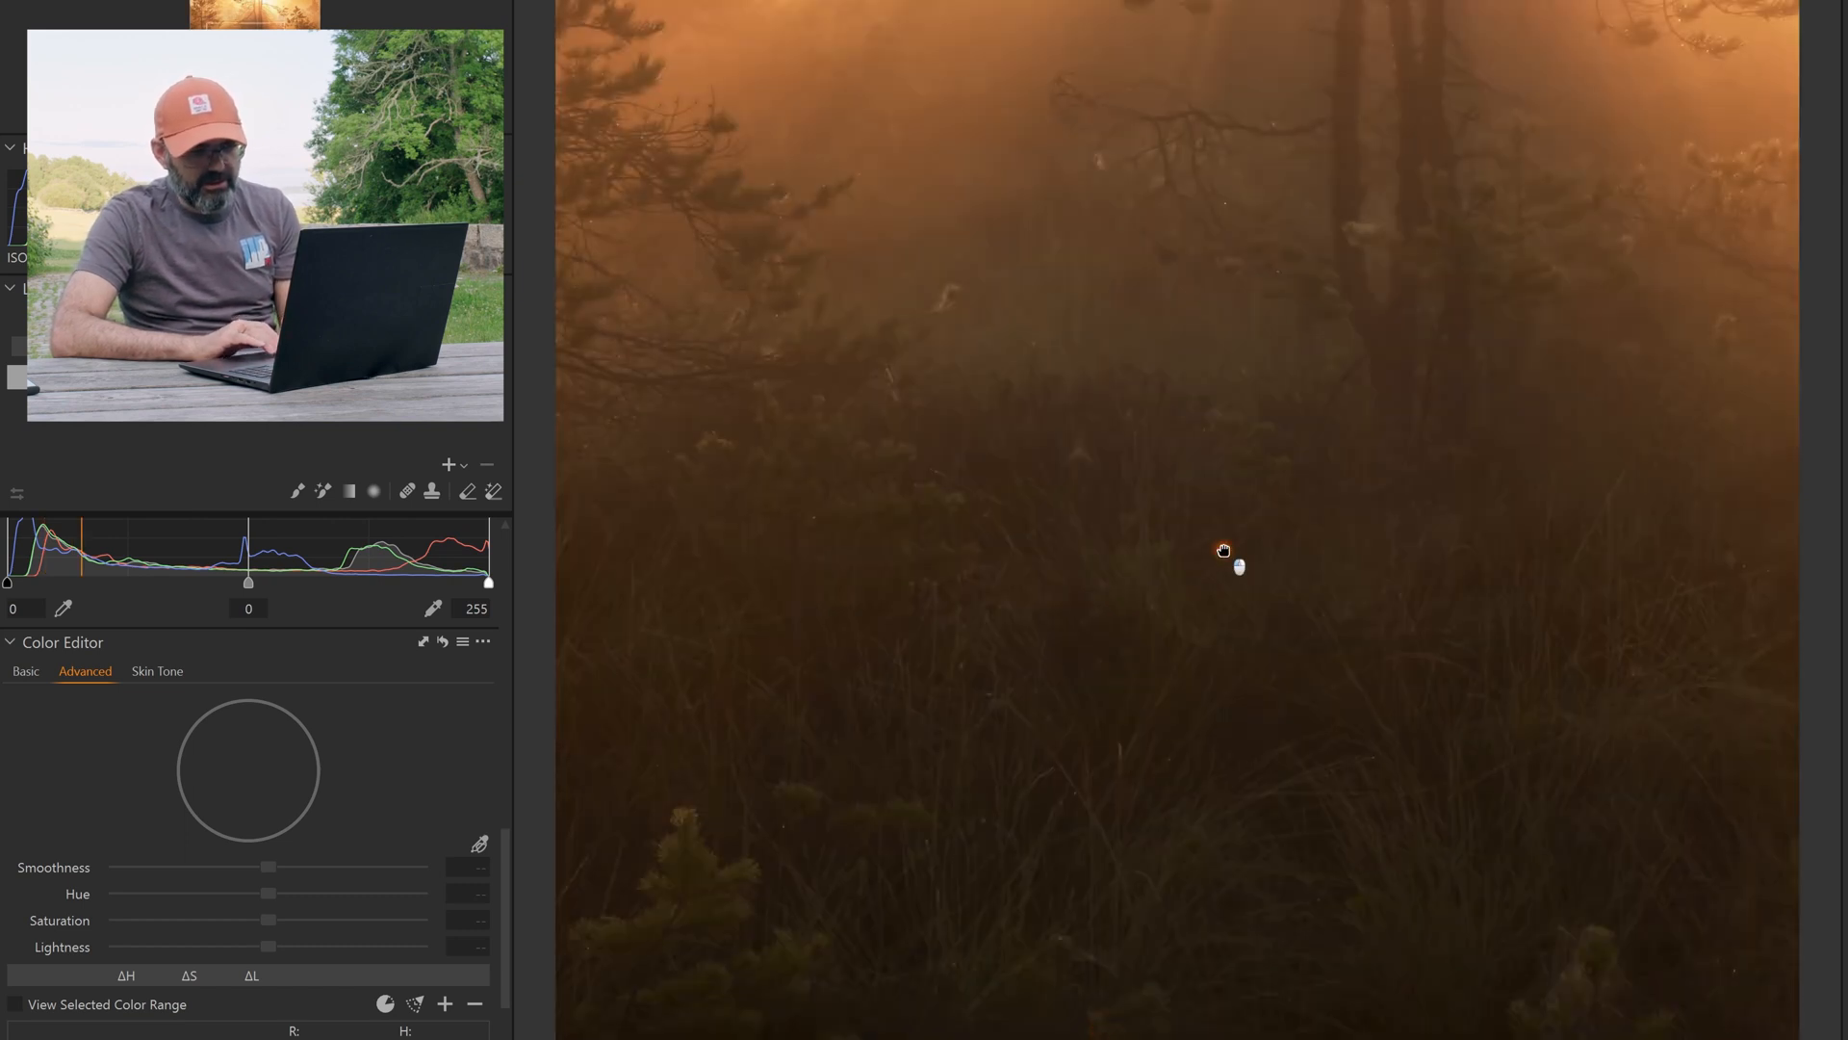
pyautogui.moveTo(1226, 552); pyautogui.dragTo(1245, 900)
pyautogui.moveTo(1257, 553); pyautogui.dragTo(1329, 959)
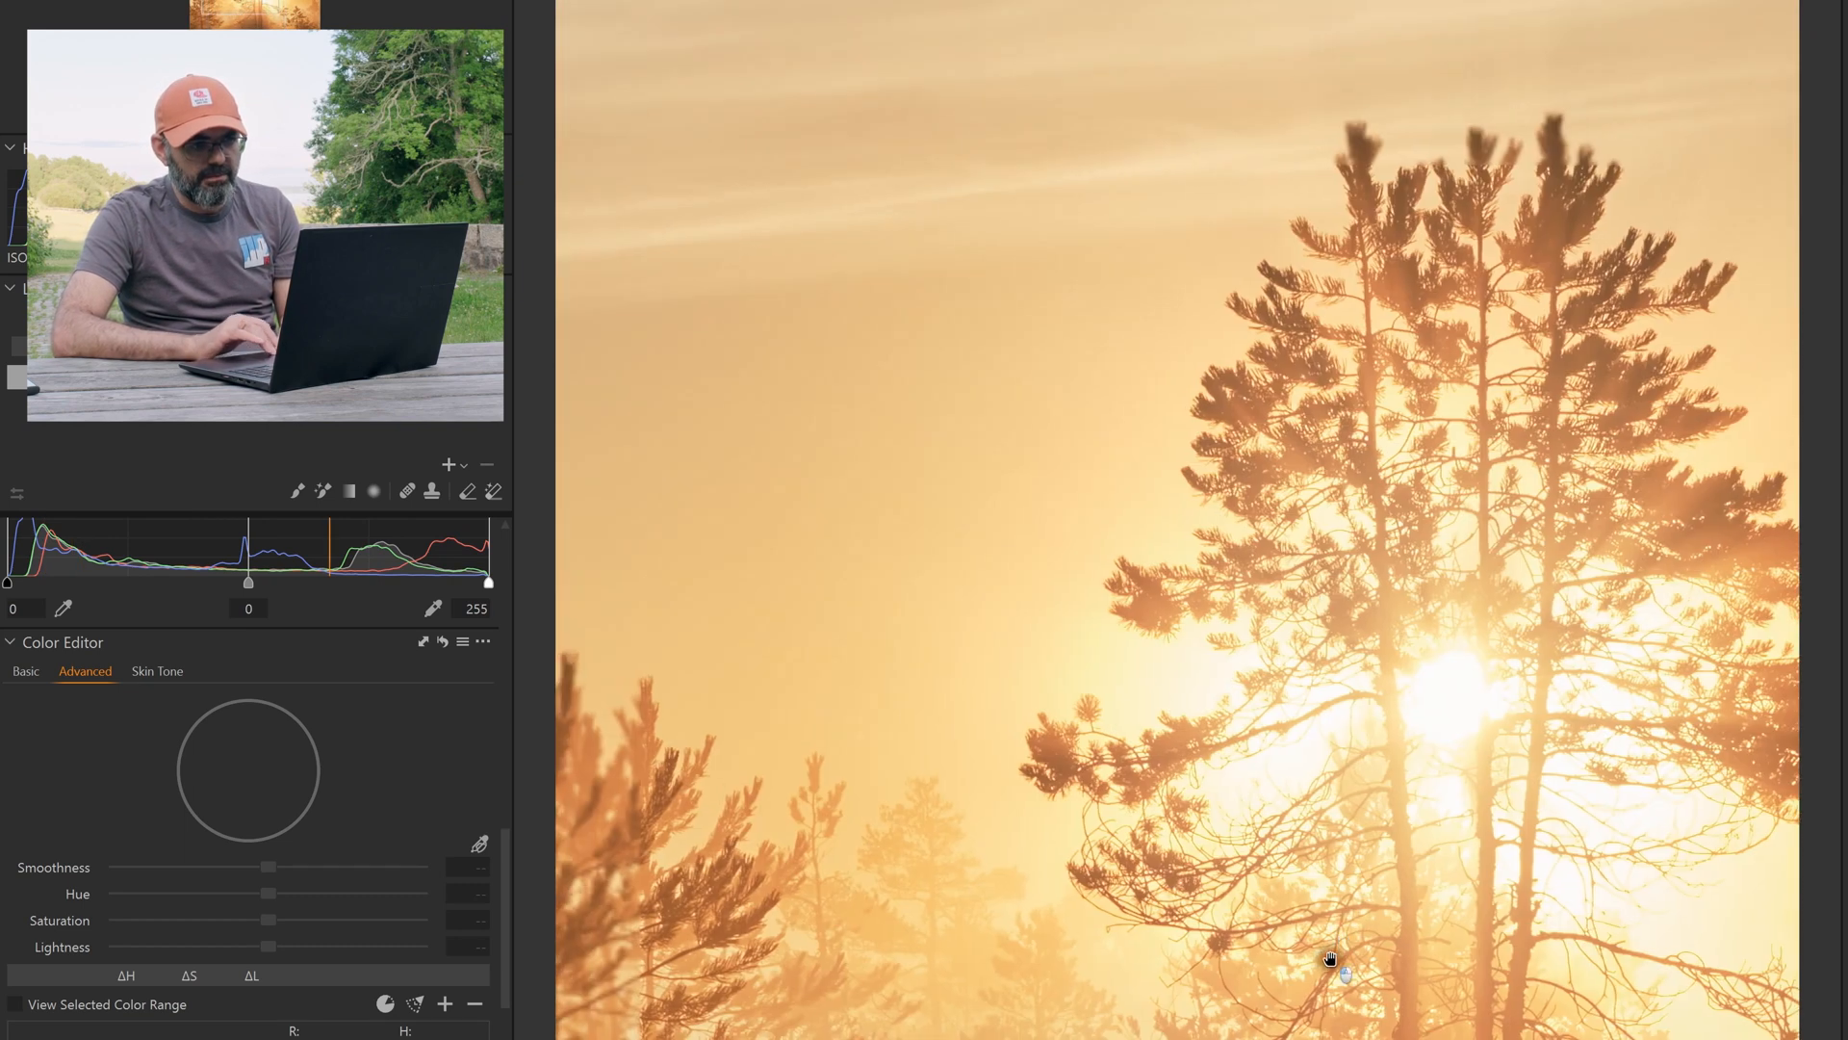
pyautogui.doubleClick(1410, 398)
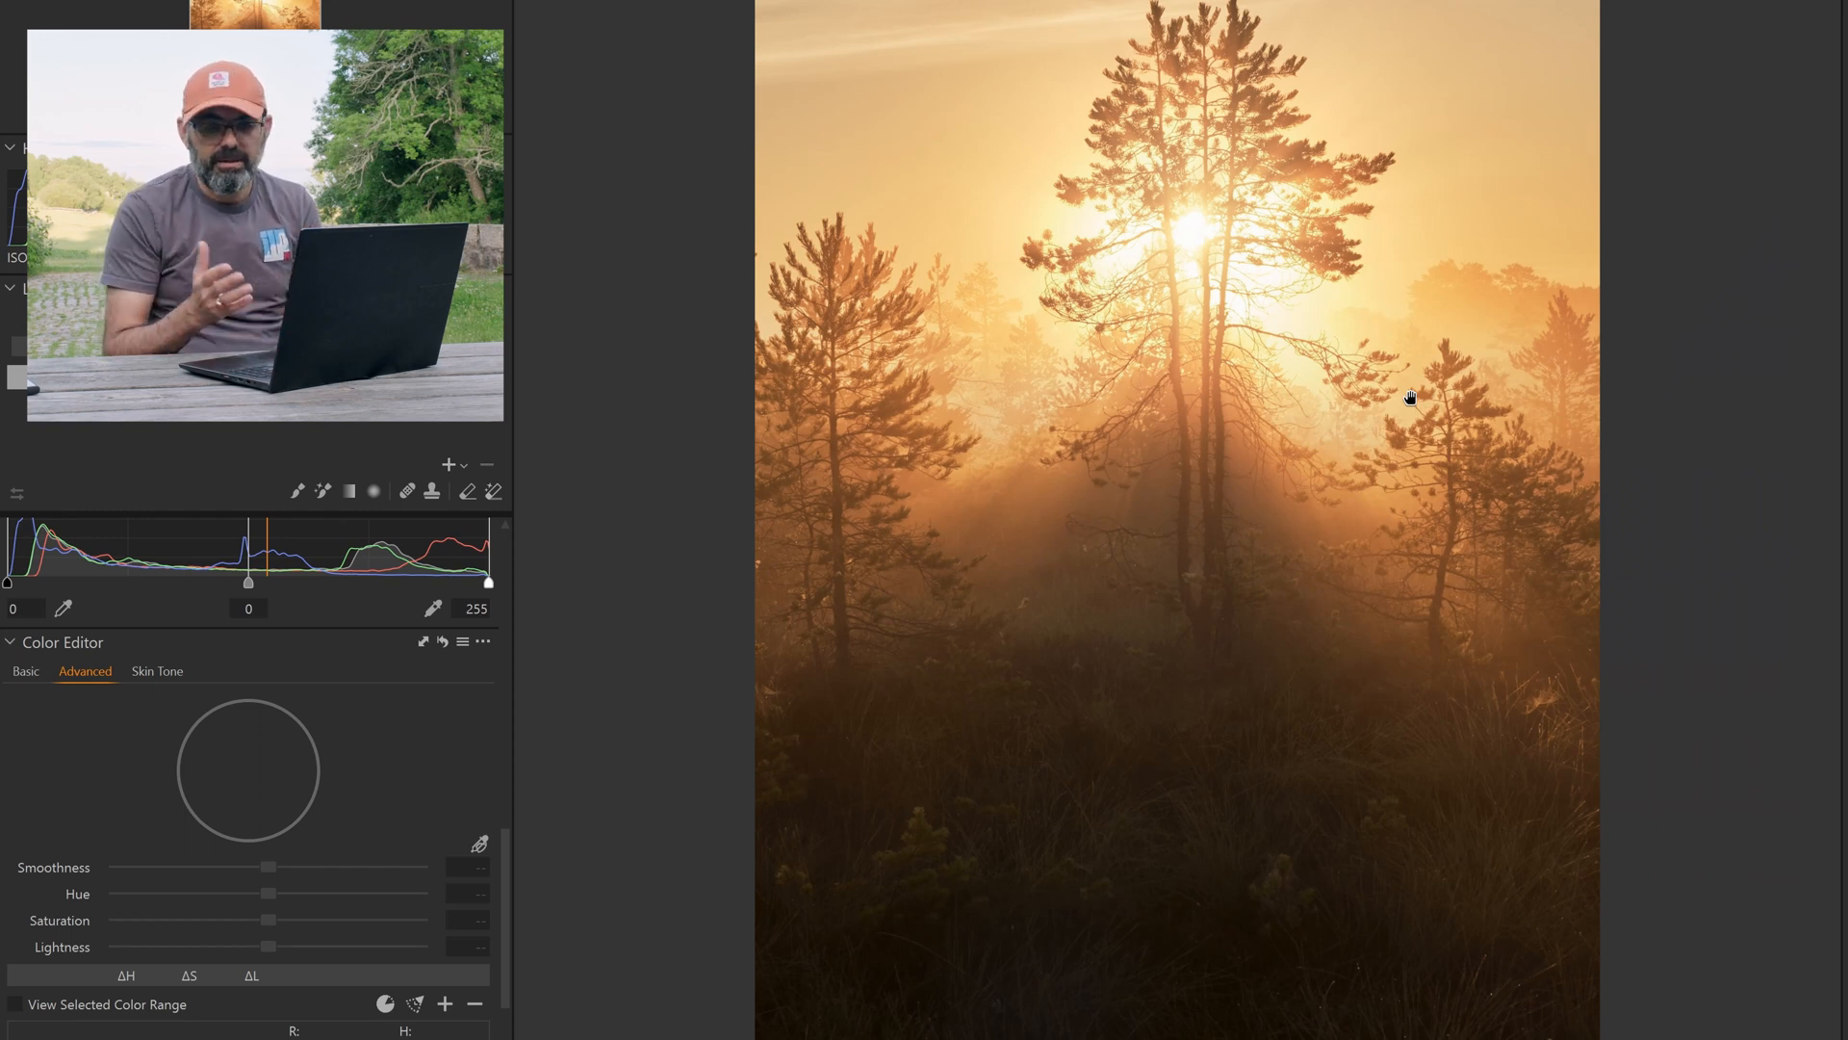
# Review the color palettes of the autumn forest, sunset rocks, blue coastal house and calm-water photos one after another
pyautogui.press('Right')
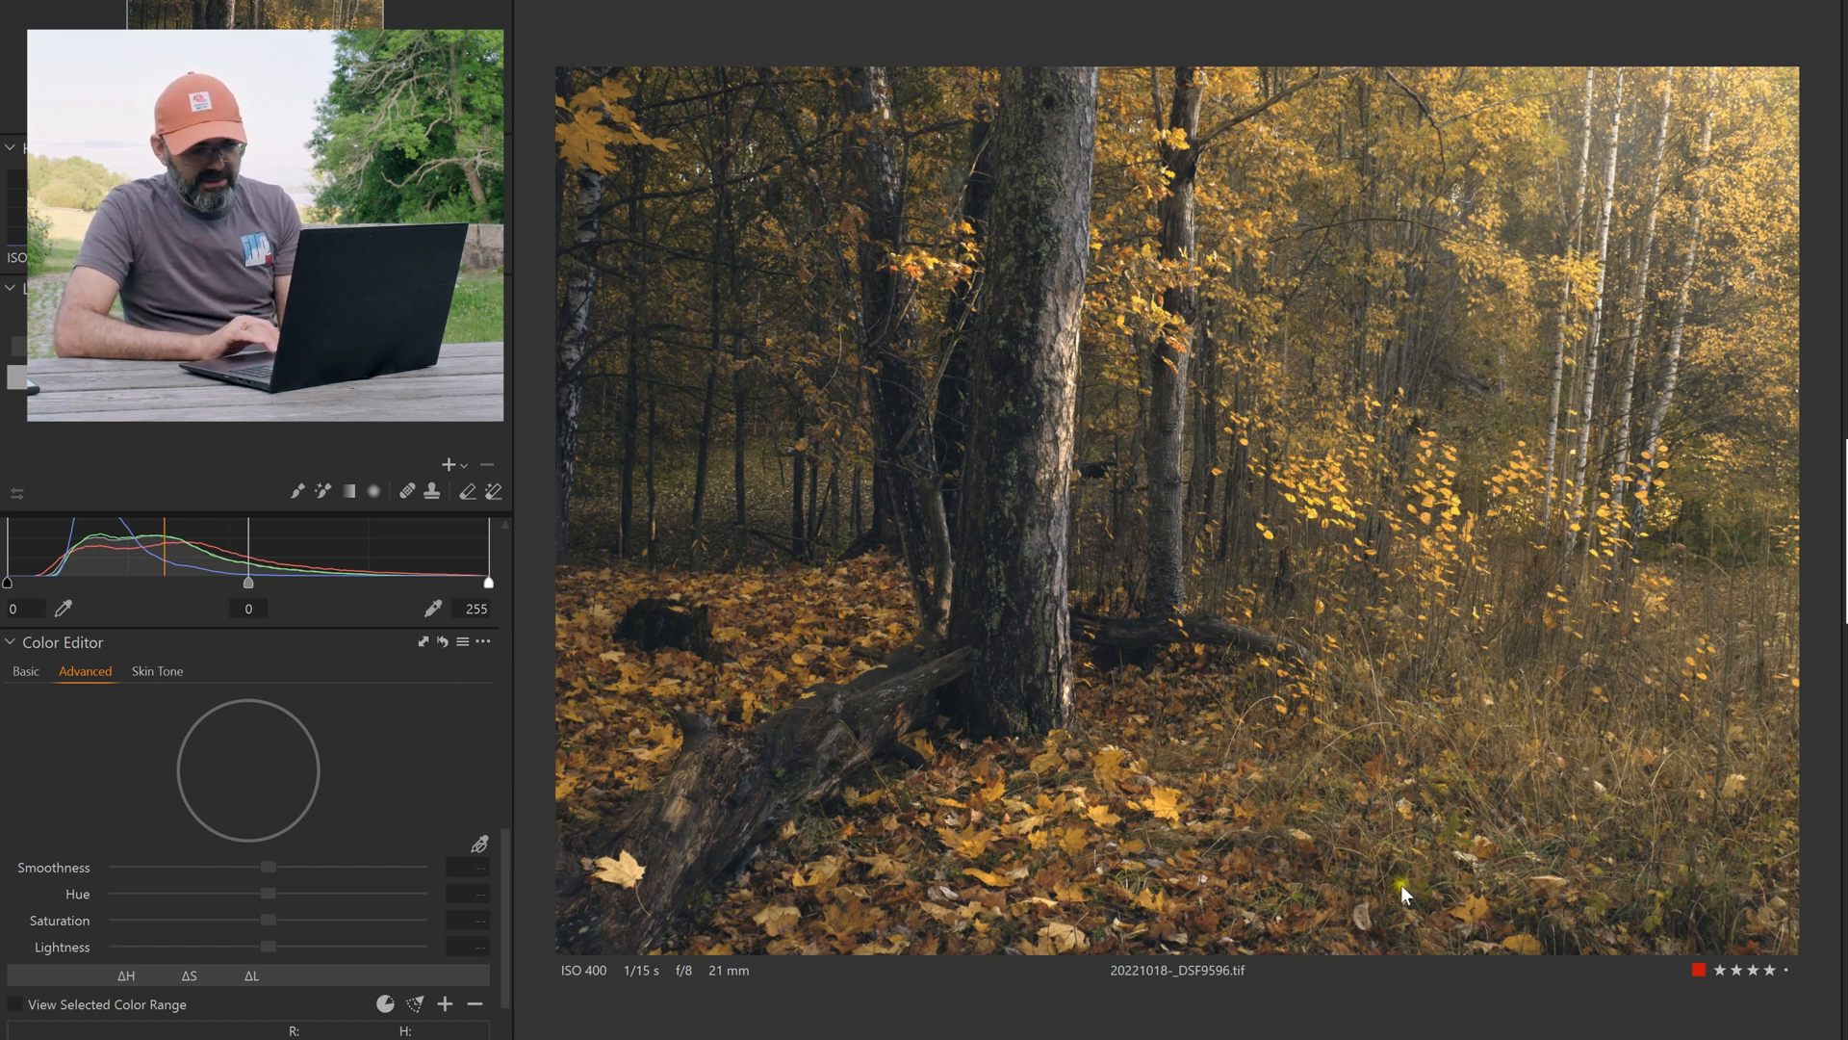
pyautogui.click(1100, 703)
pyautogui.moveTo(1100, 710)
pyautogui.mouseDown()
pyautogui.moveTo(789, 437)
pyautogui.moveTo(1001, 741)
pyautogui.mouseUp()
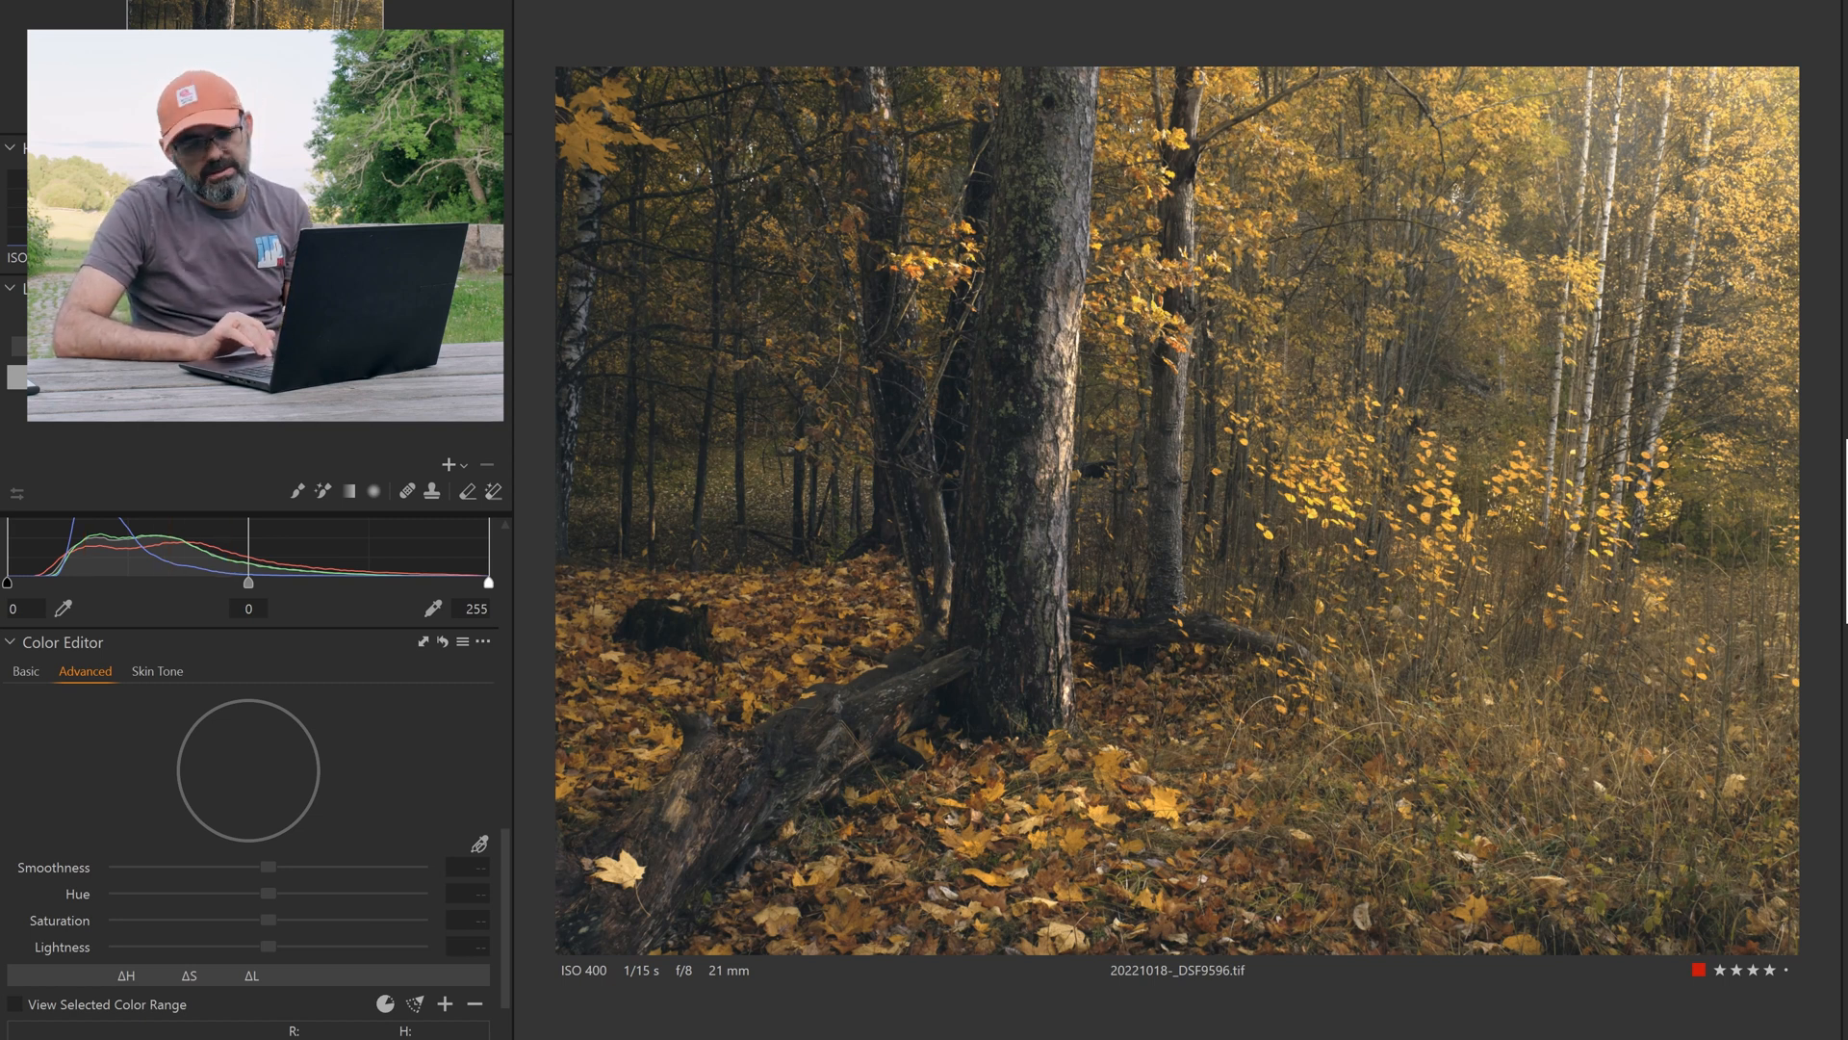
pyautogui.click(1846, 801)
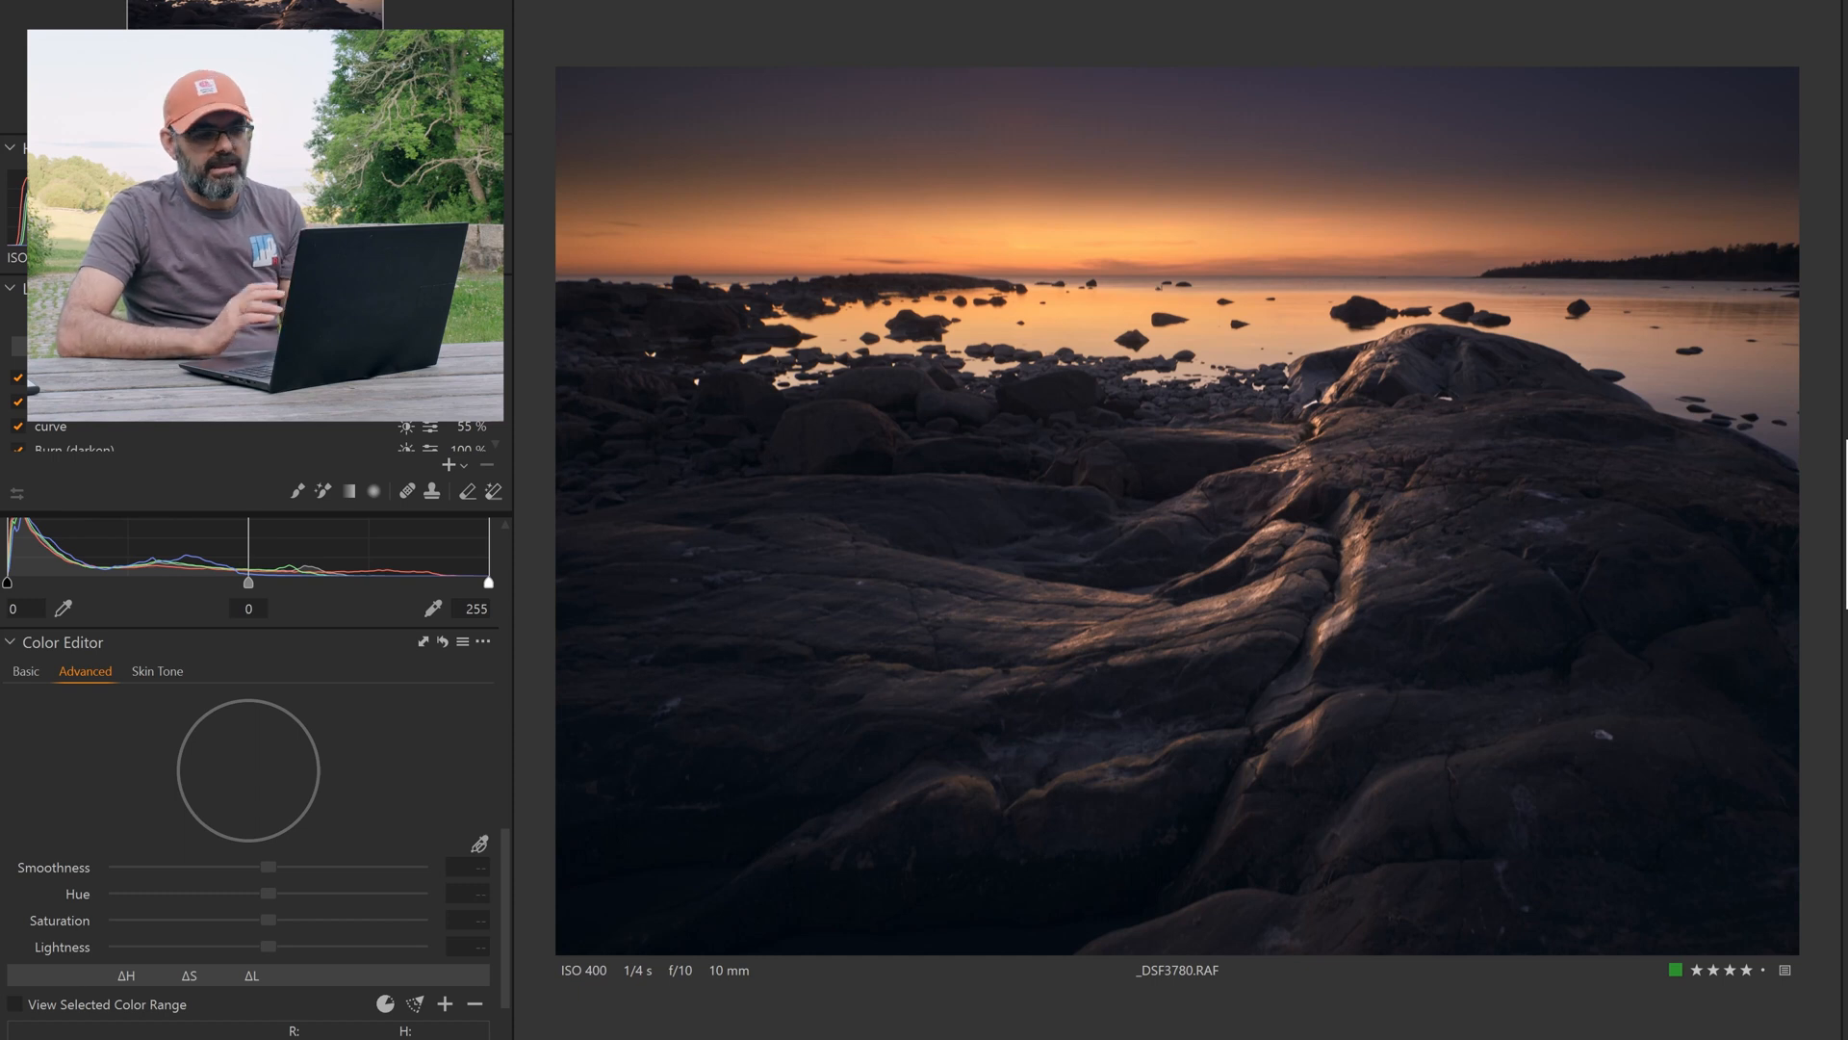
pyautogui.press('Right')
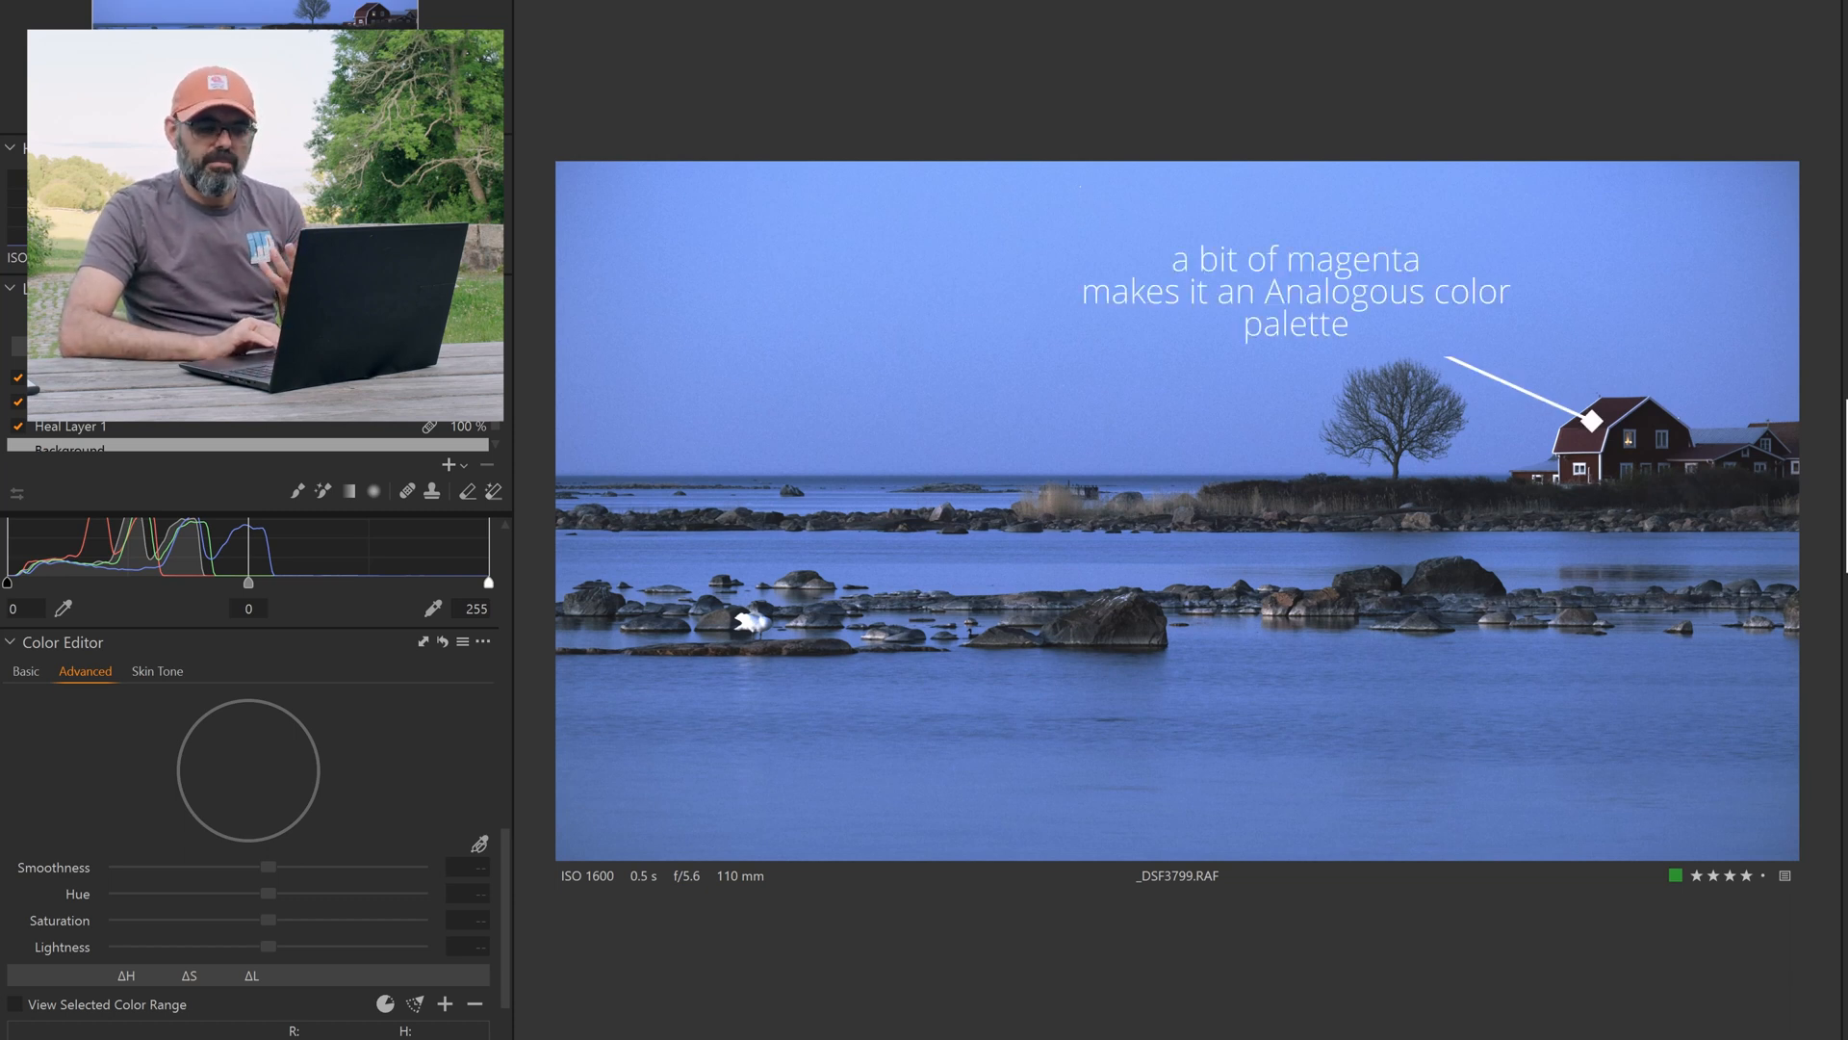
pyautogui.press('Right')
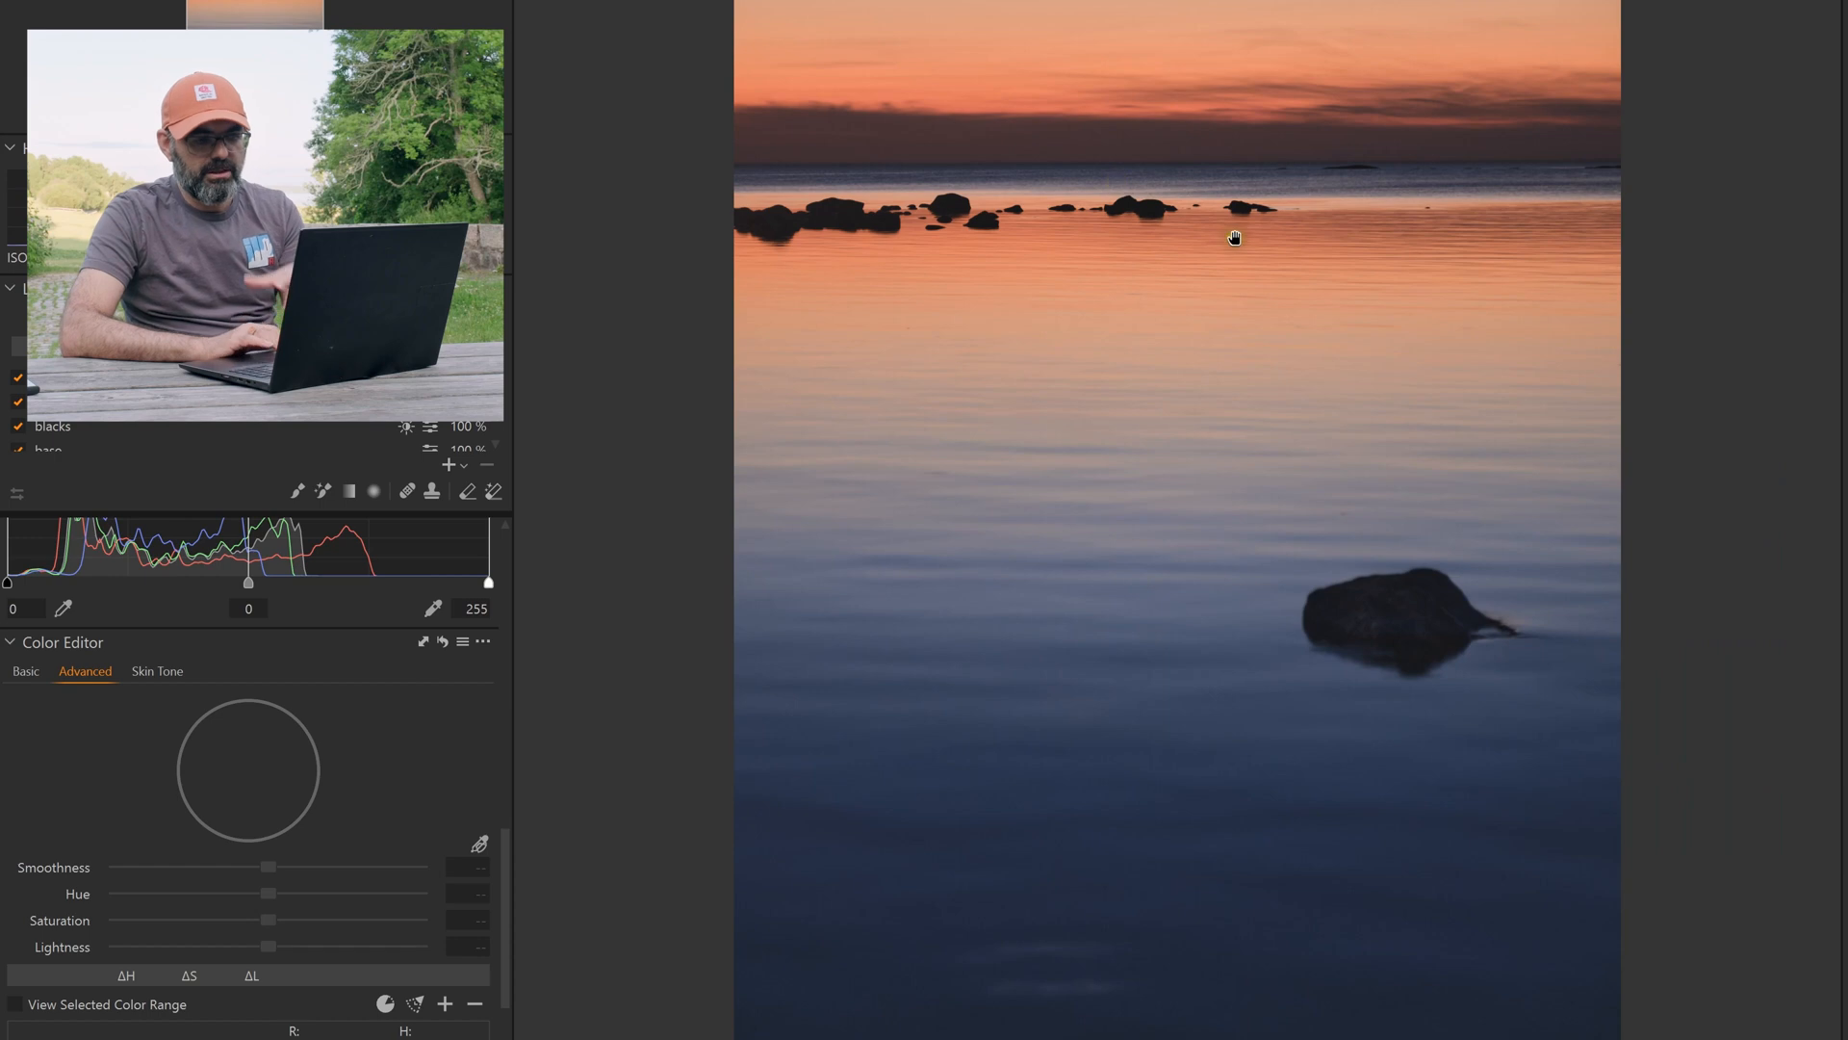
pyautogui.press('Right')
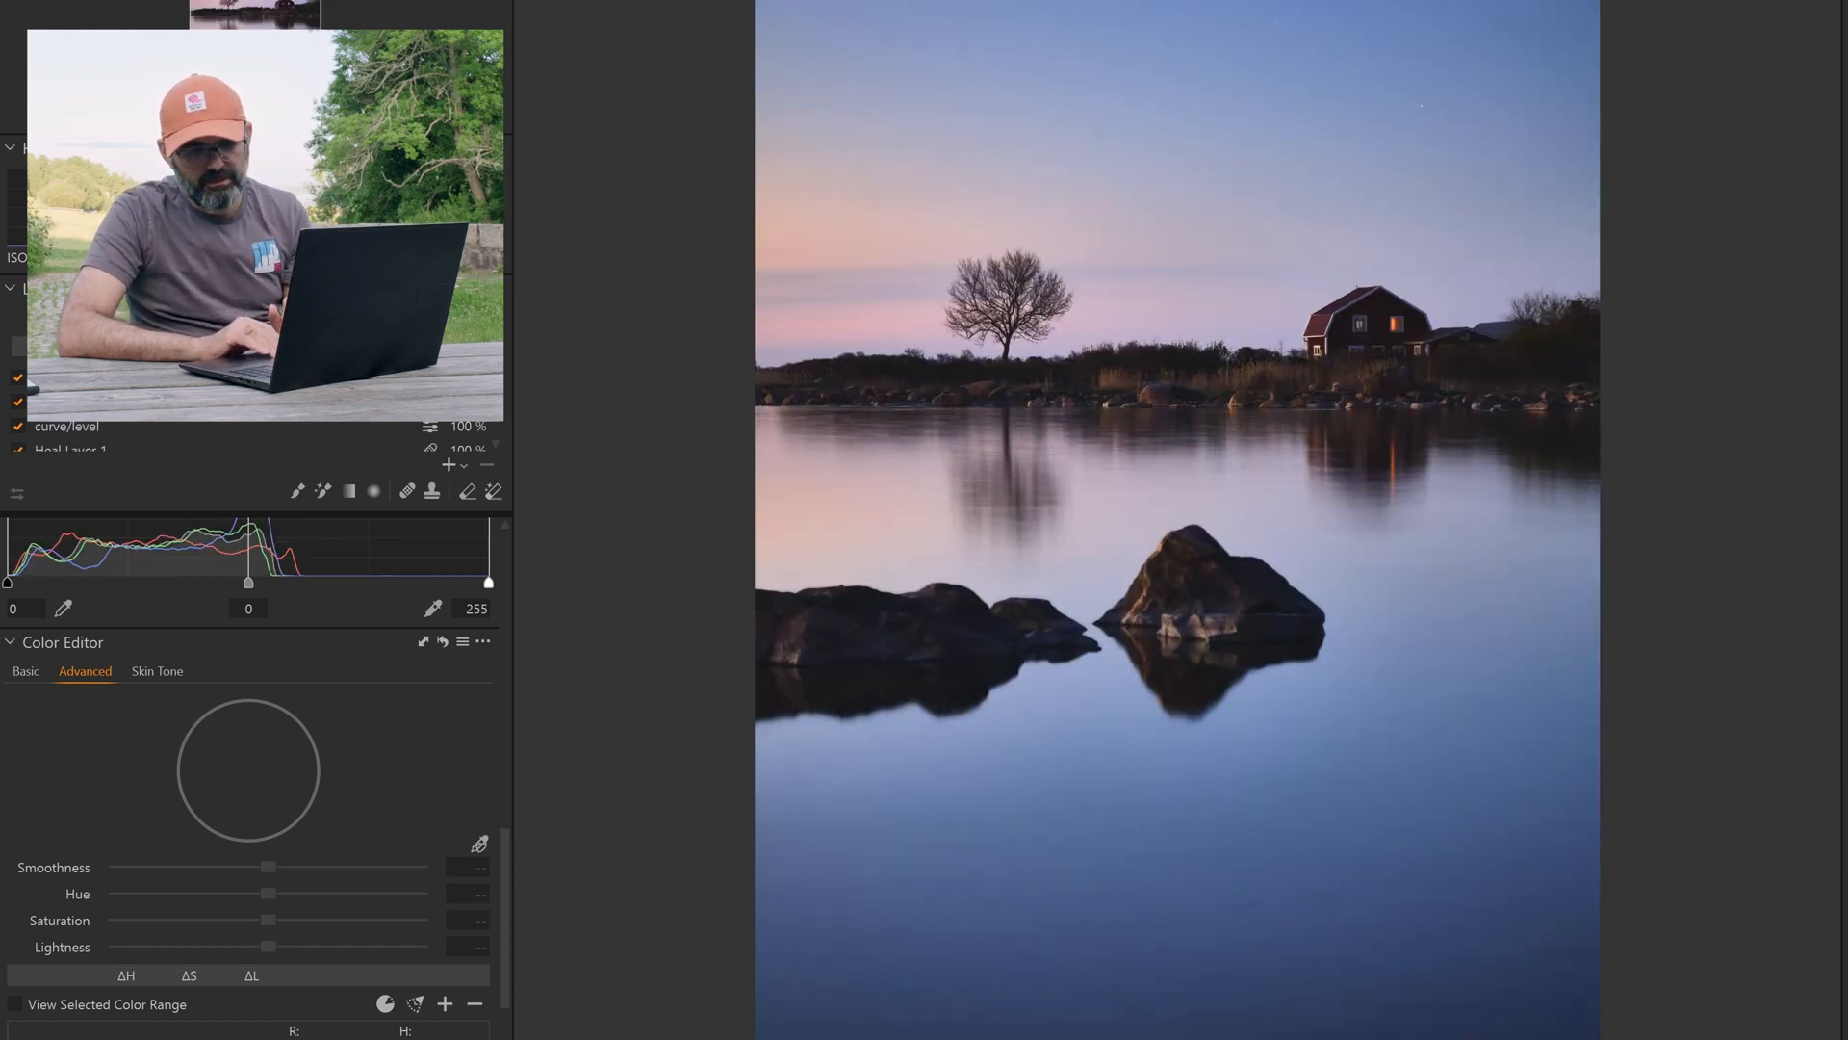
pyautogui.press('Right')
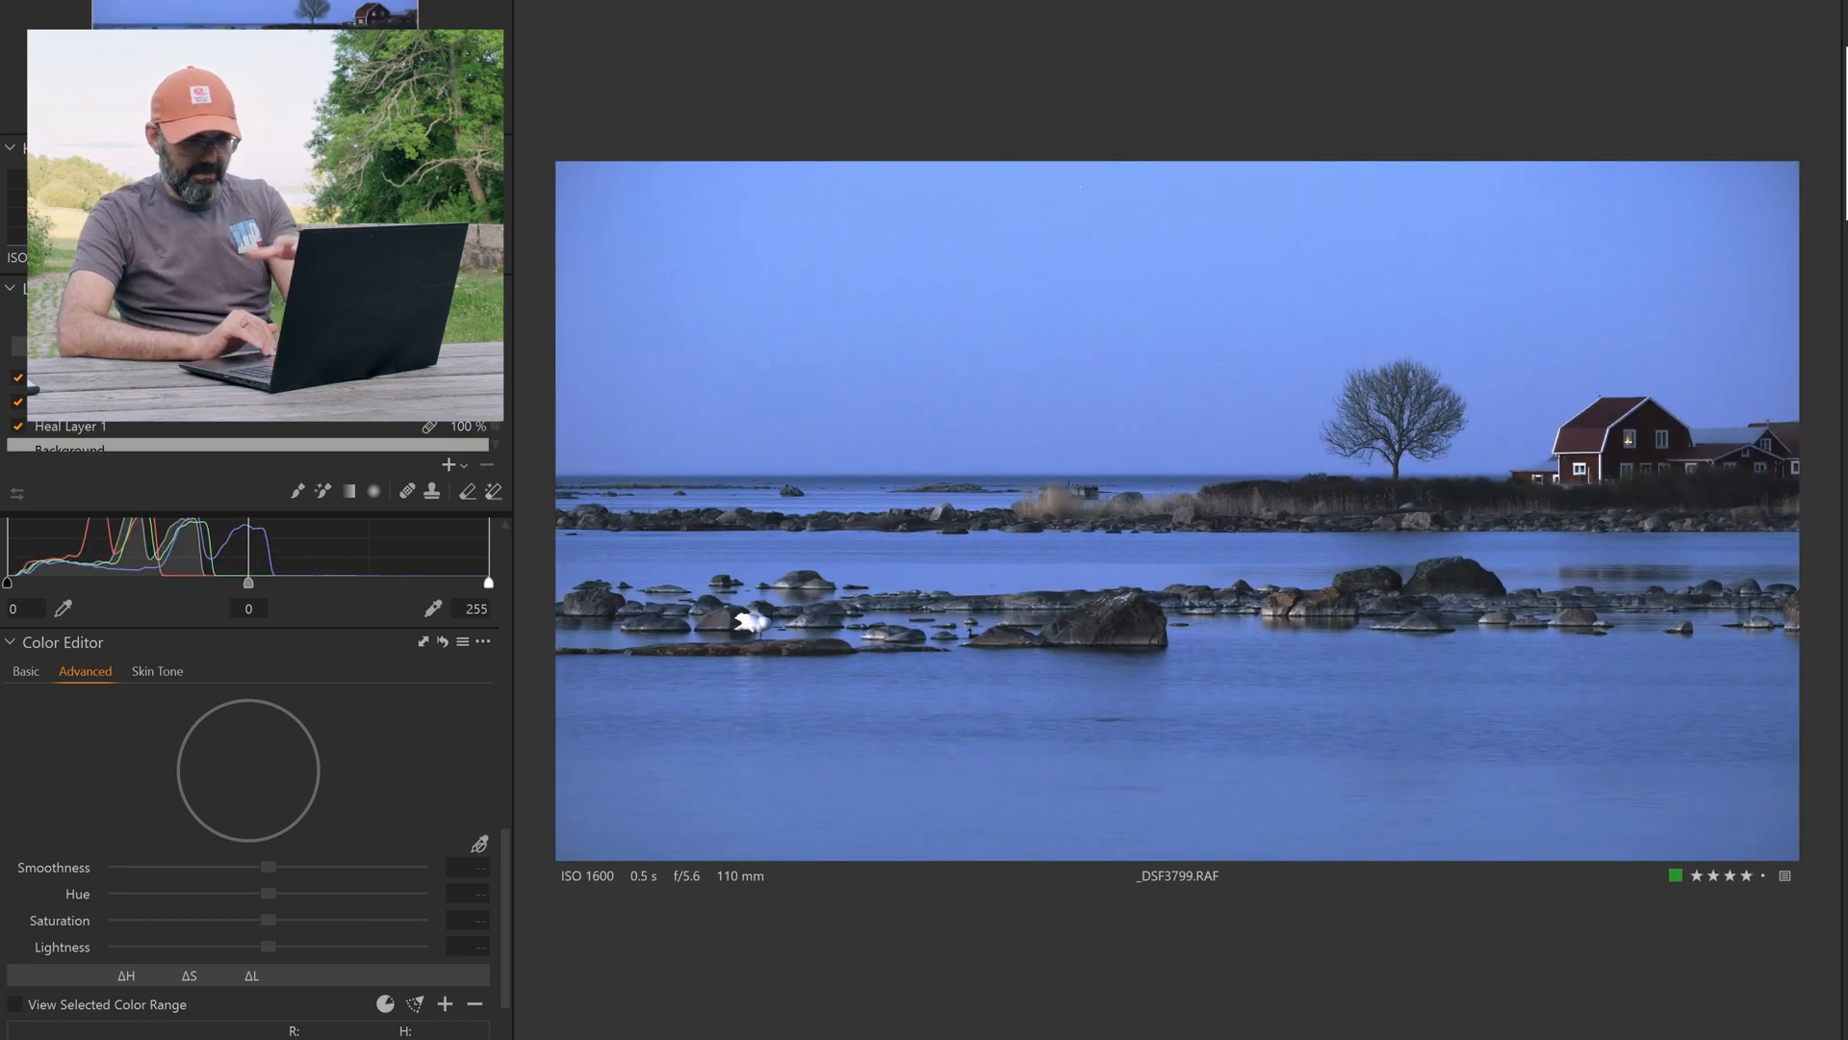
pyautogui.press('Left')
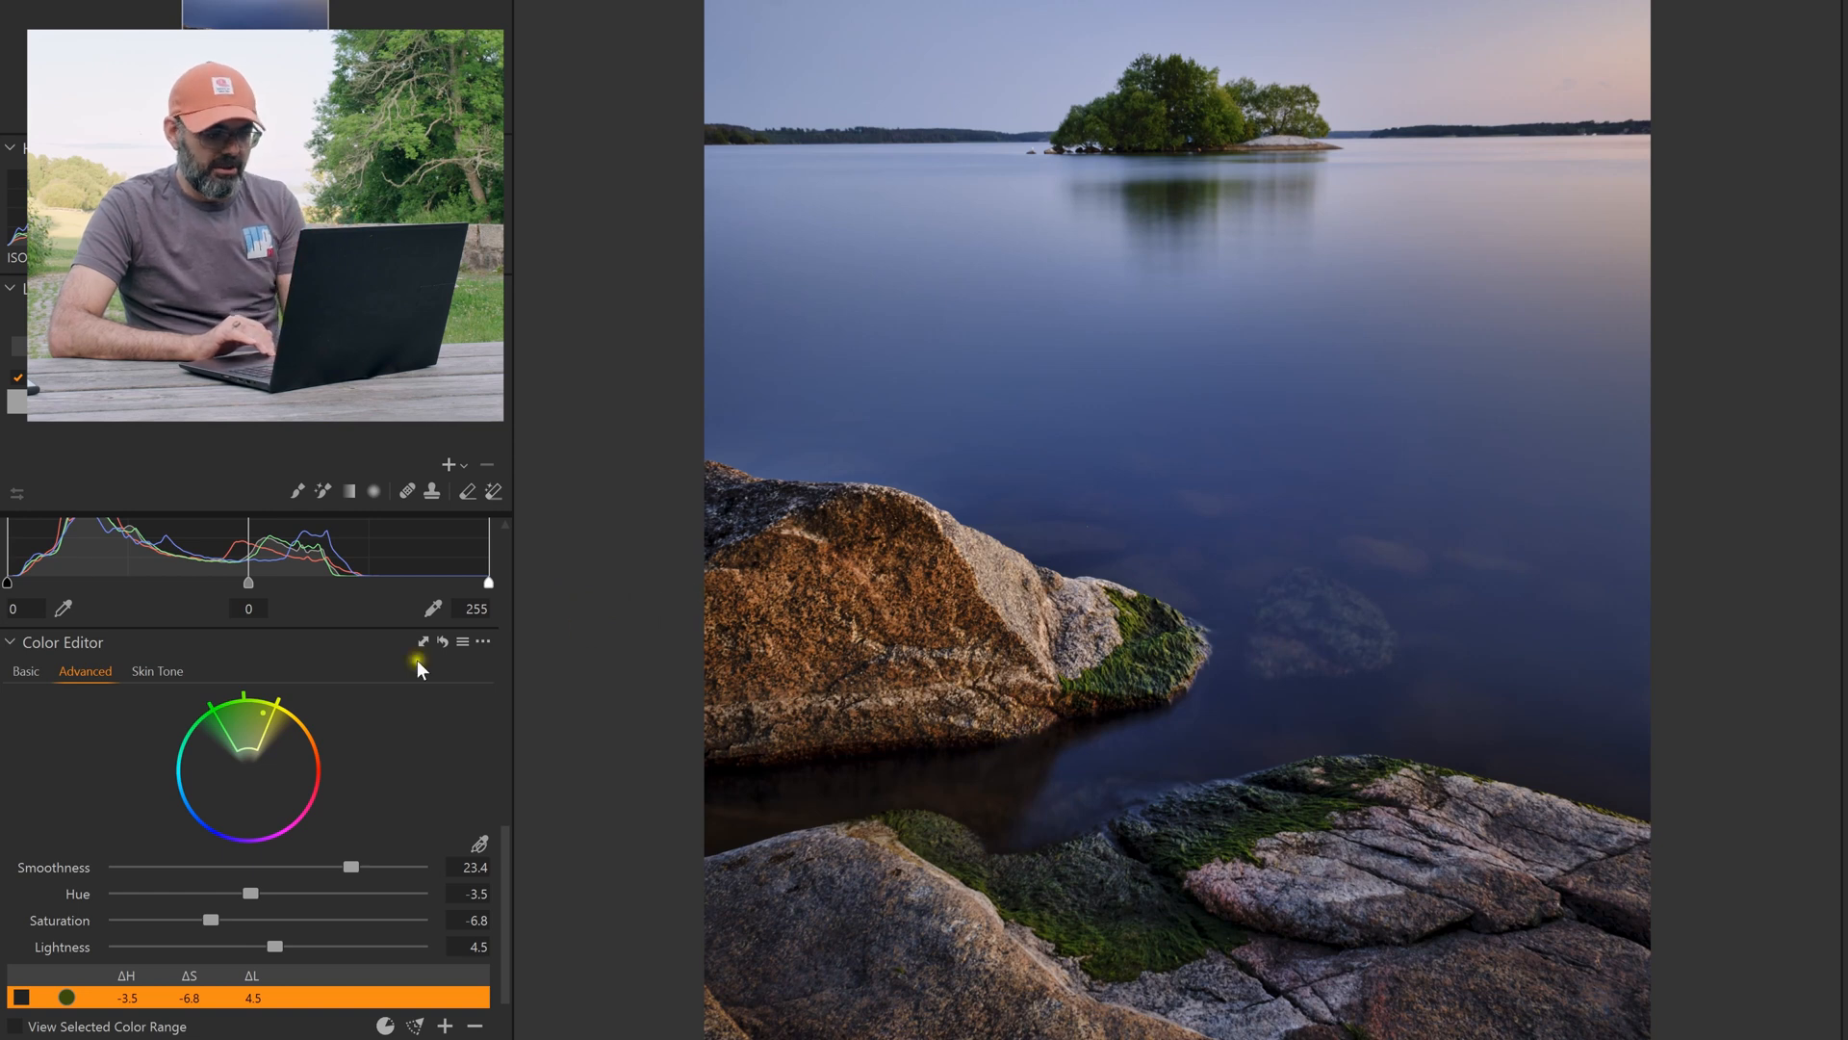
# Sample the orange-brown rock in the lake photo with the green islet as a new color range
pyautogui.click(481, 847)
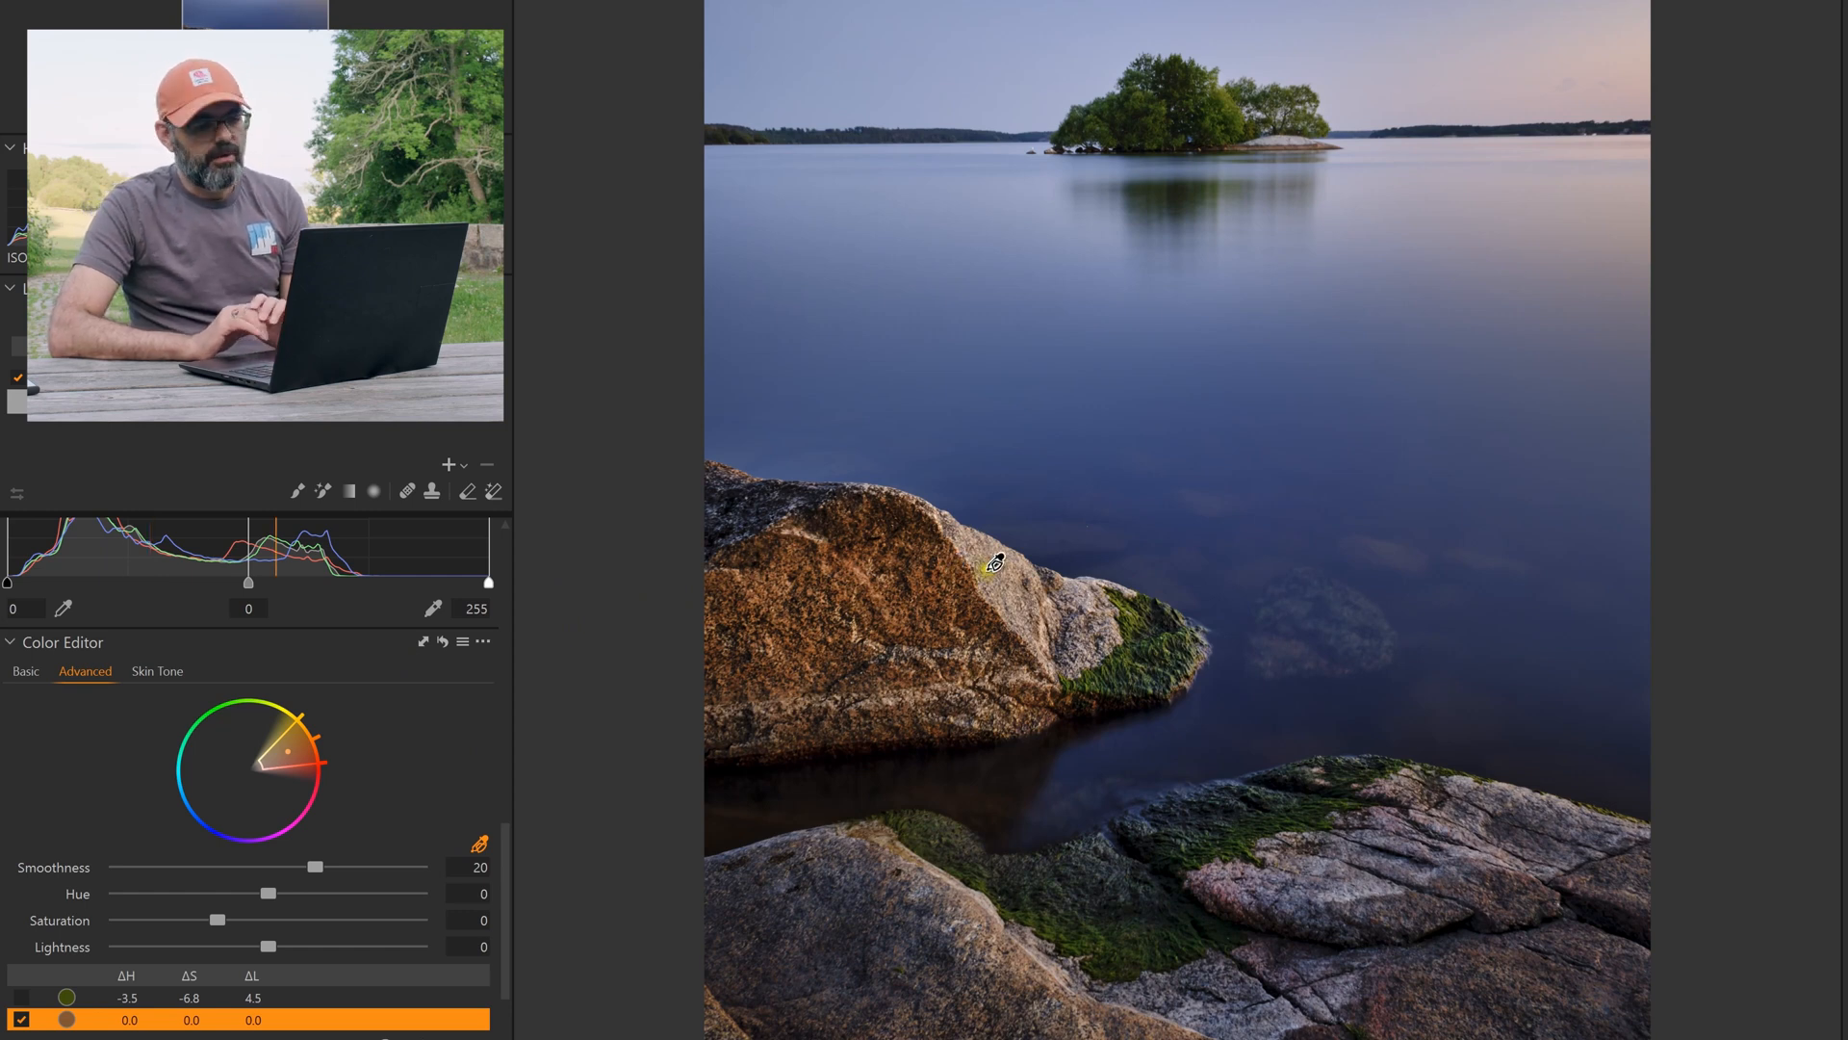
# Sample the pale rock, blue water, green moss and islet trees in the lake photo, and lower the sampled green's hue
pyautogui.click(982, 565)
pyautogui.click(1161, 343)
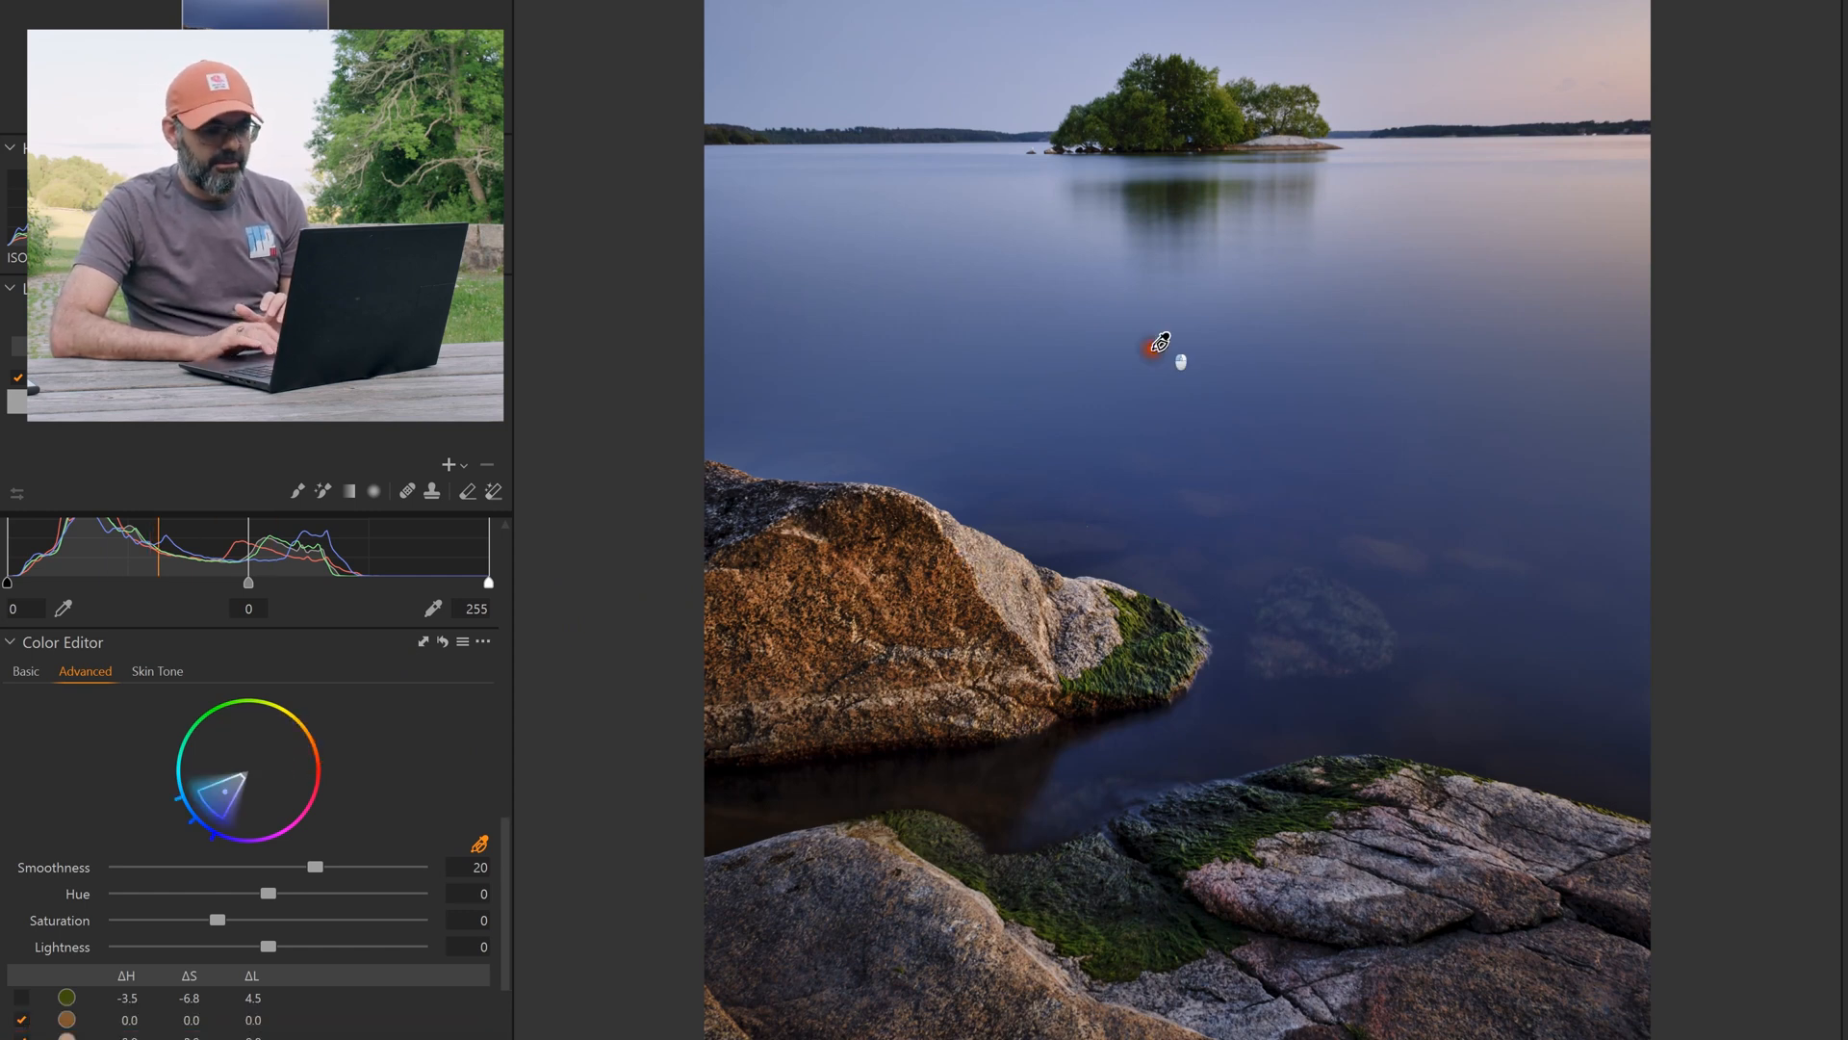
pyautogui.click(1147, 613)
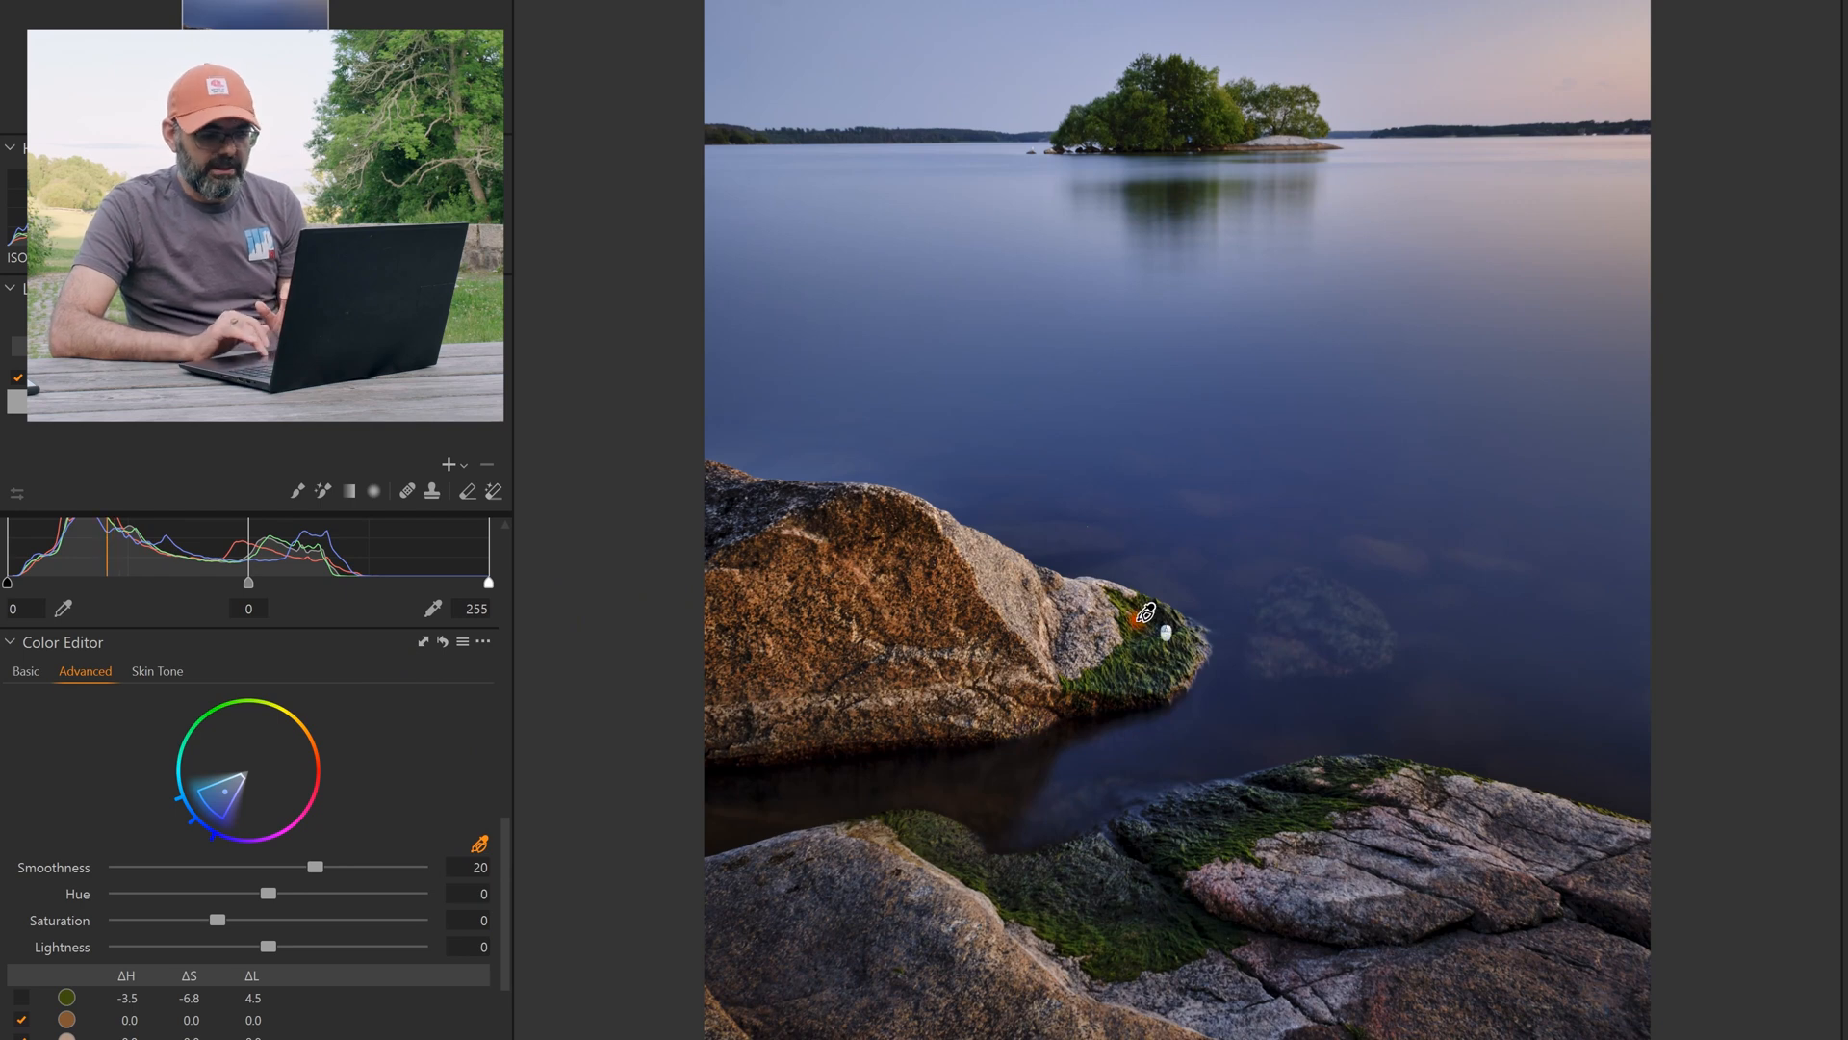
pyautogui.click(1185, 101)
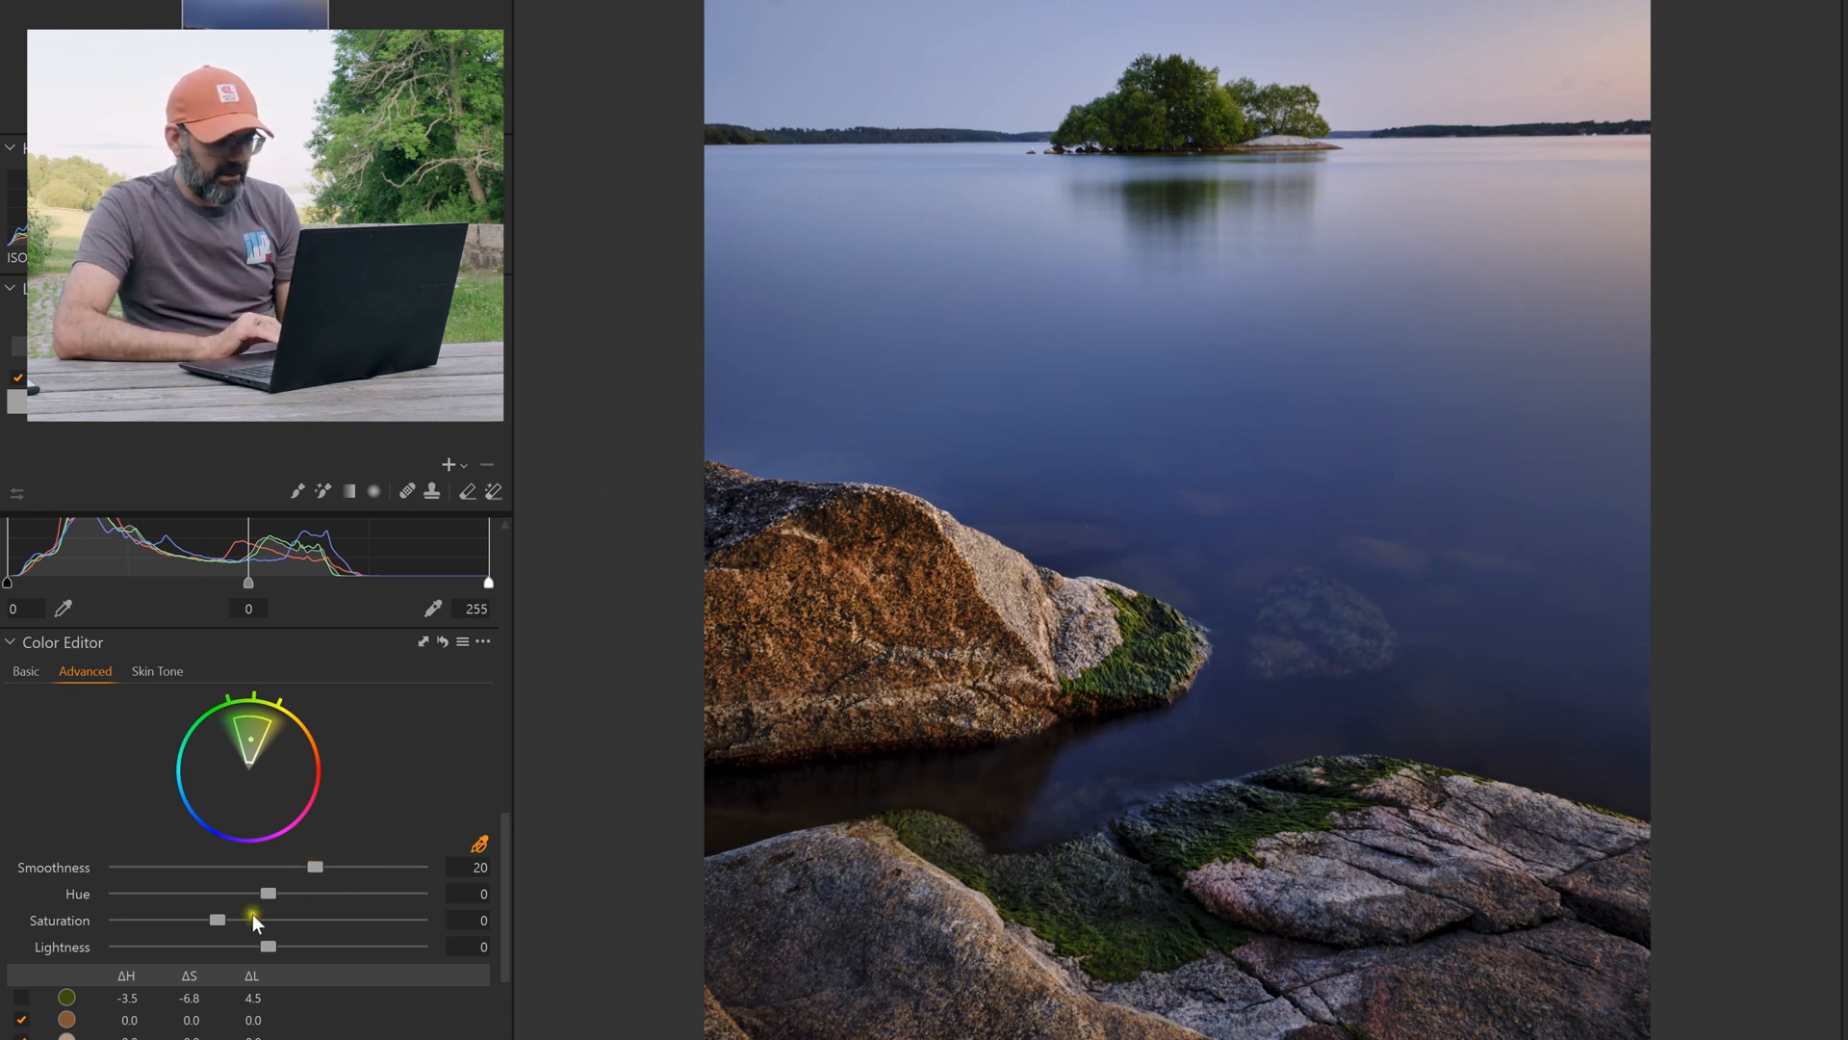
pyautogui.moveTo(268, 899)
pyautogui.mouseDown()
pyautogui.moveTo(391, 897)
pyautogui.moveTo(158, 887)
pyautogui.moveTo(385, 904)
pyautogui.moveTo(177, 885)
pyautogui.moveTo(240, 892)
pyautogui.mouseUp()
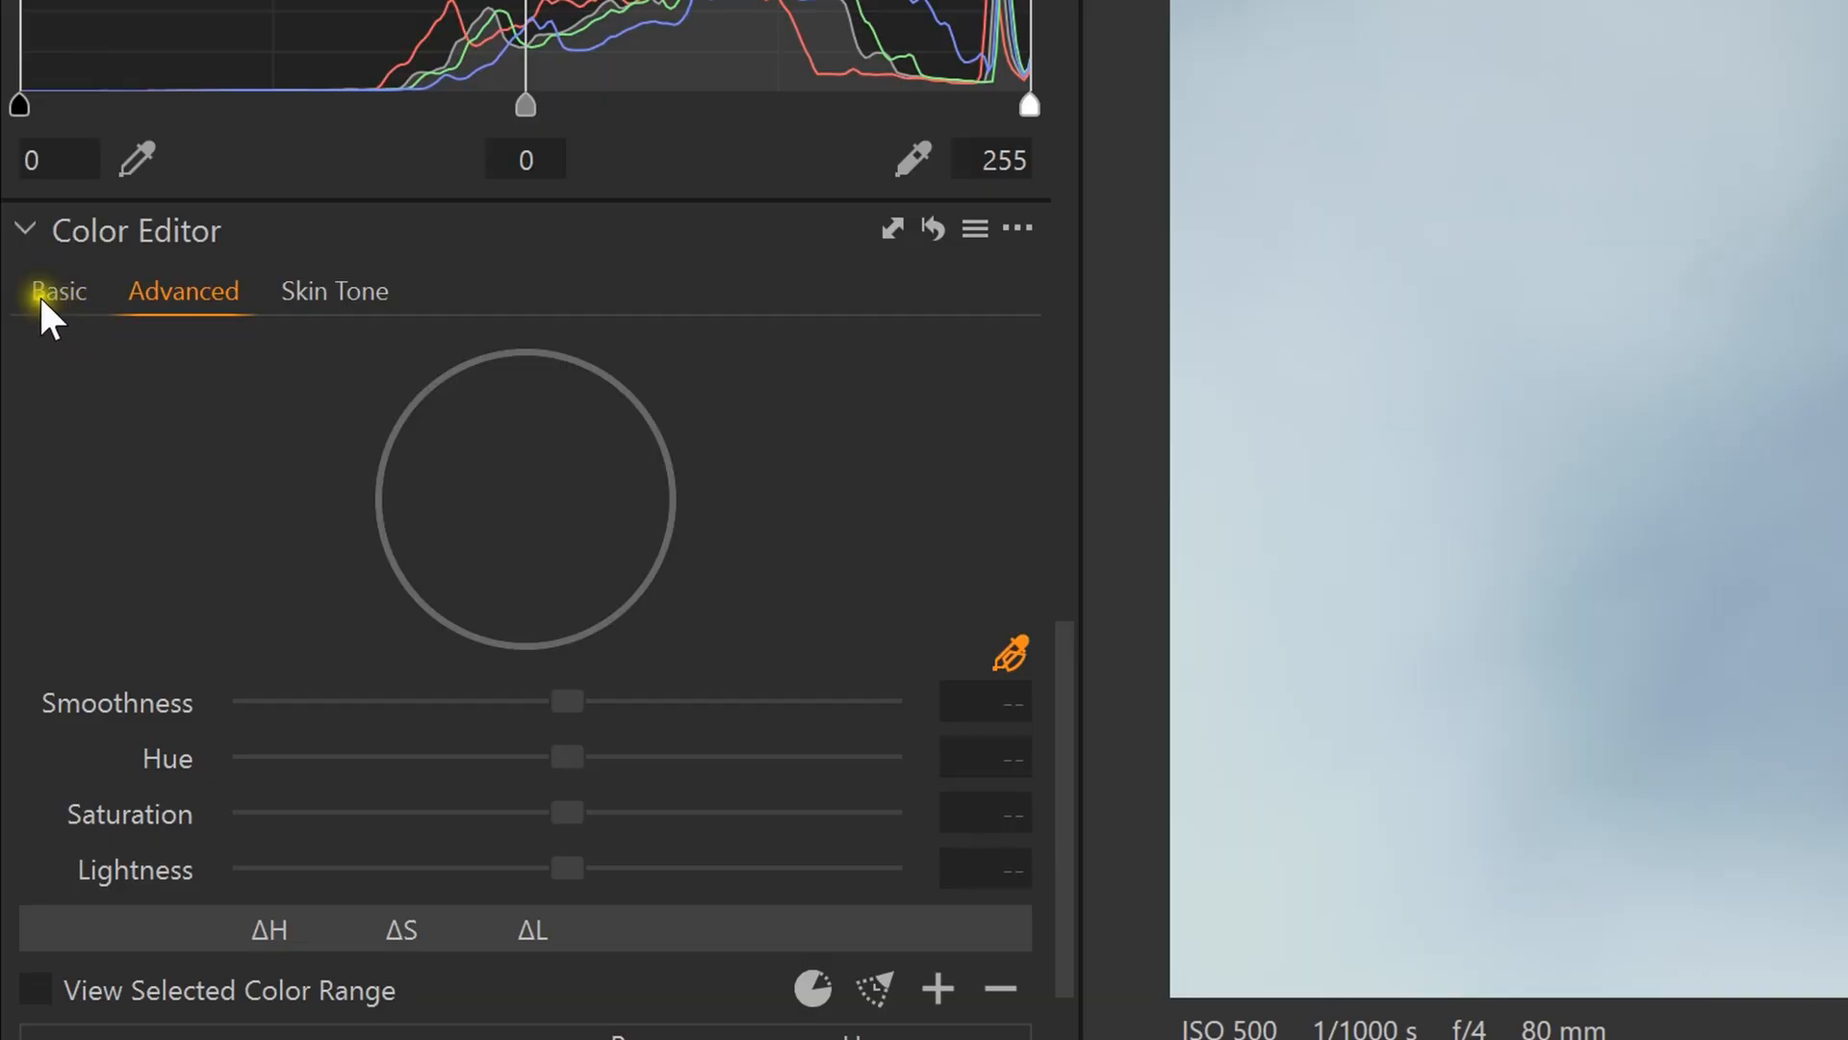
# Show the Color Editor's basic mode and select its orange color range to view the hue adjustment
pyautogui.click(42, 299)
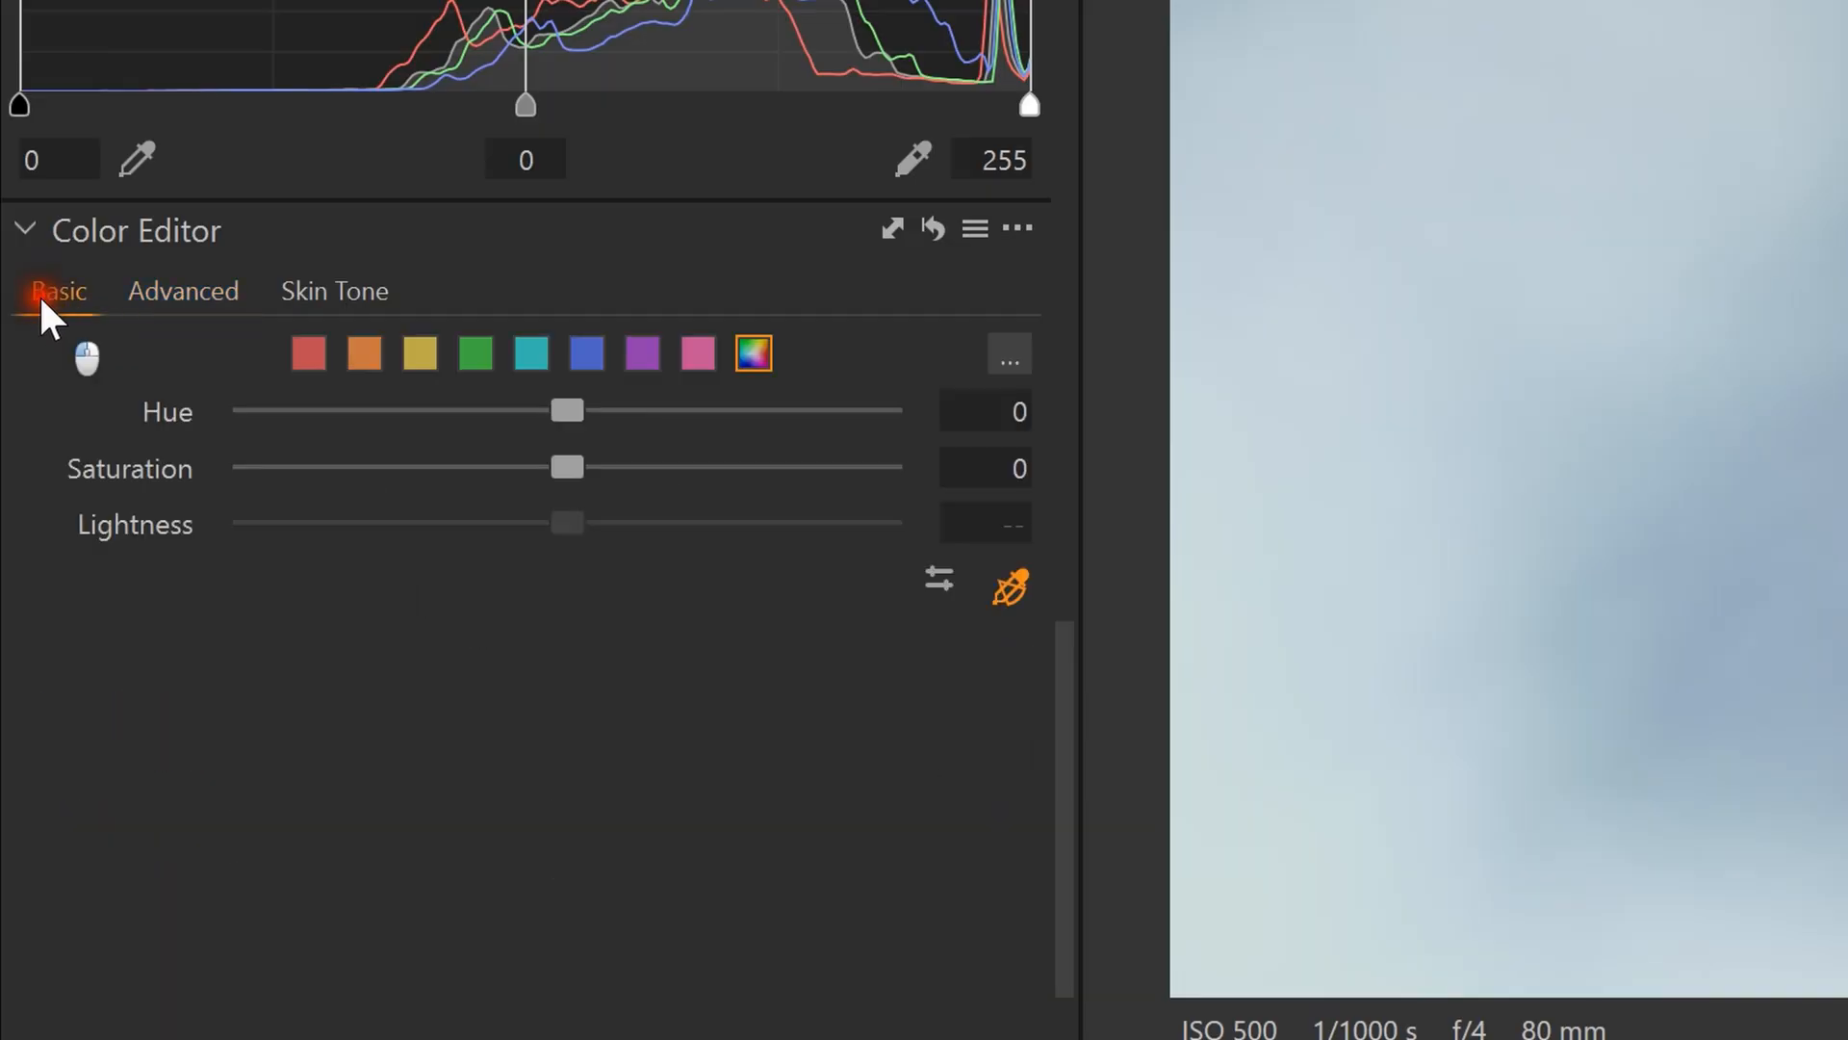
pyautogui.click(333, 354)
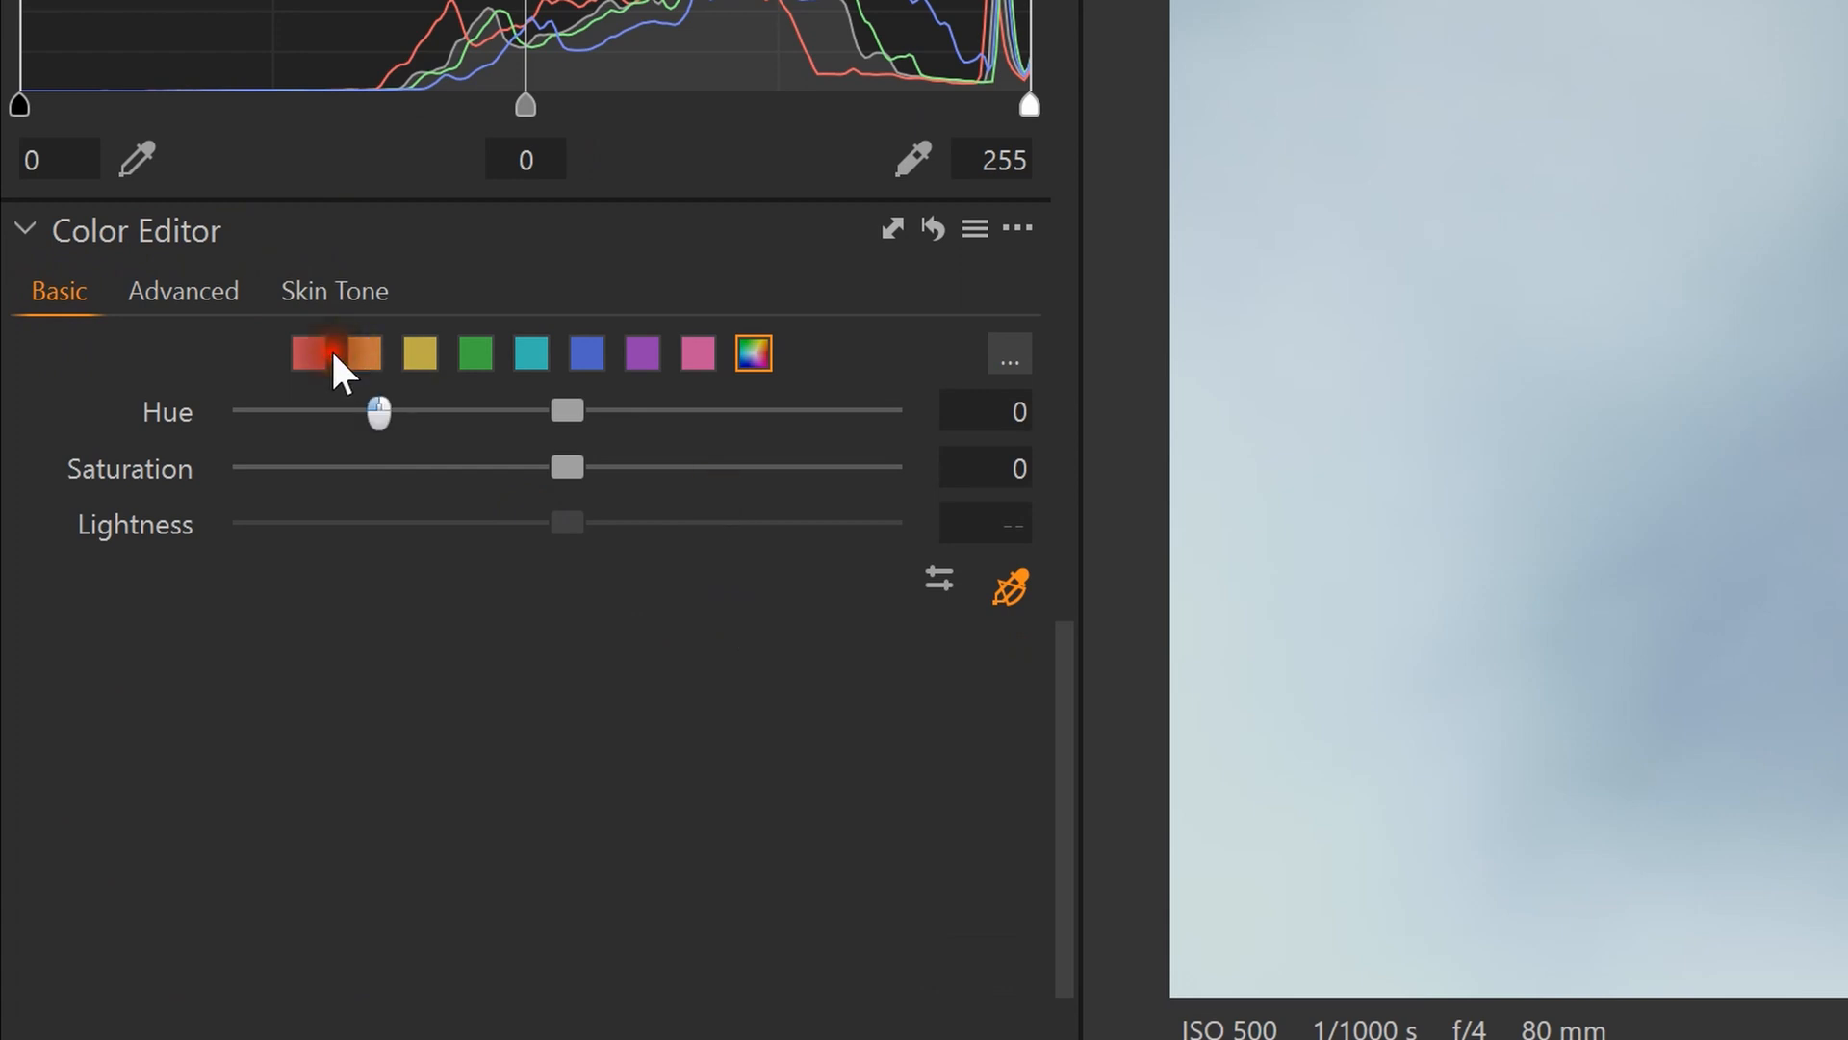
pyautogui.click(362, 359)
pyautogui.click(574, 418)
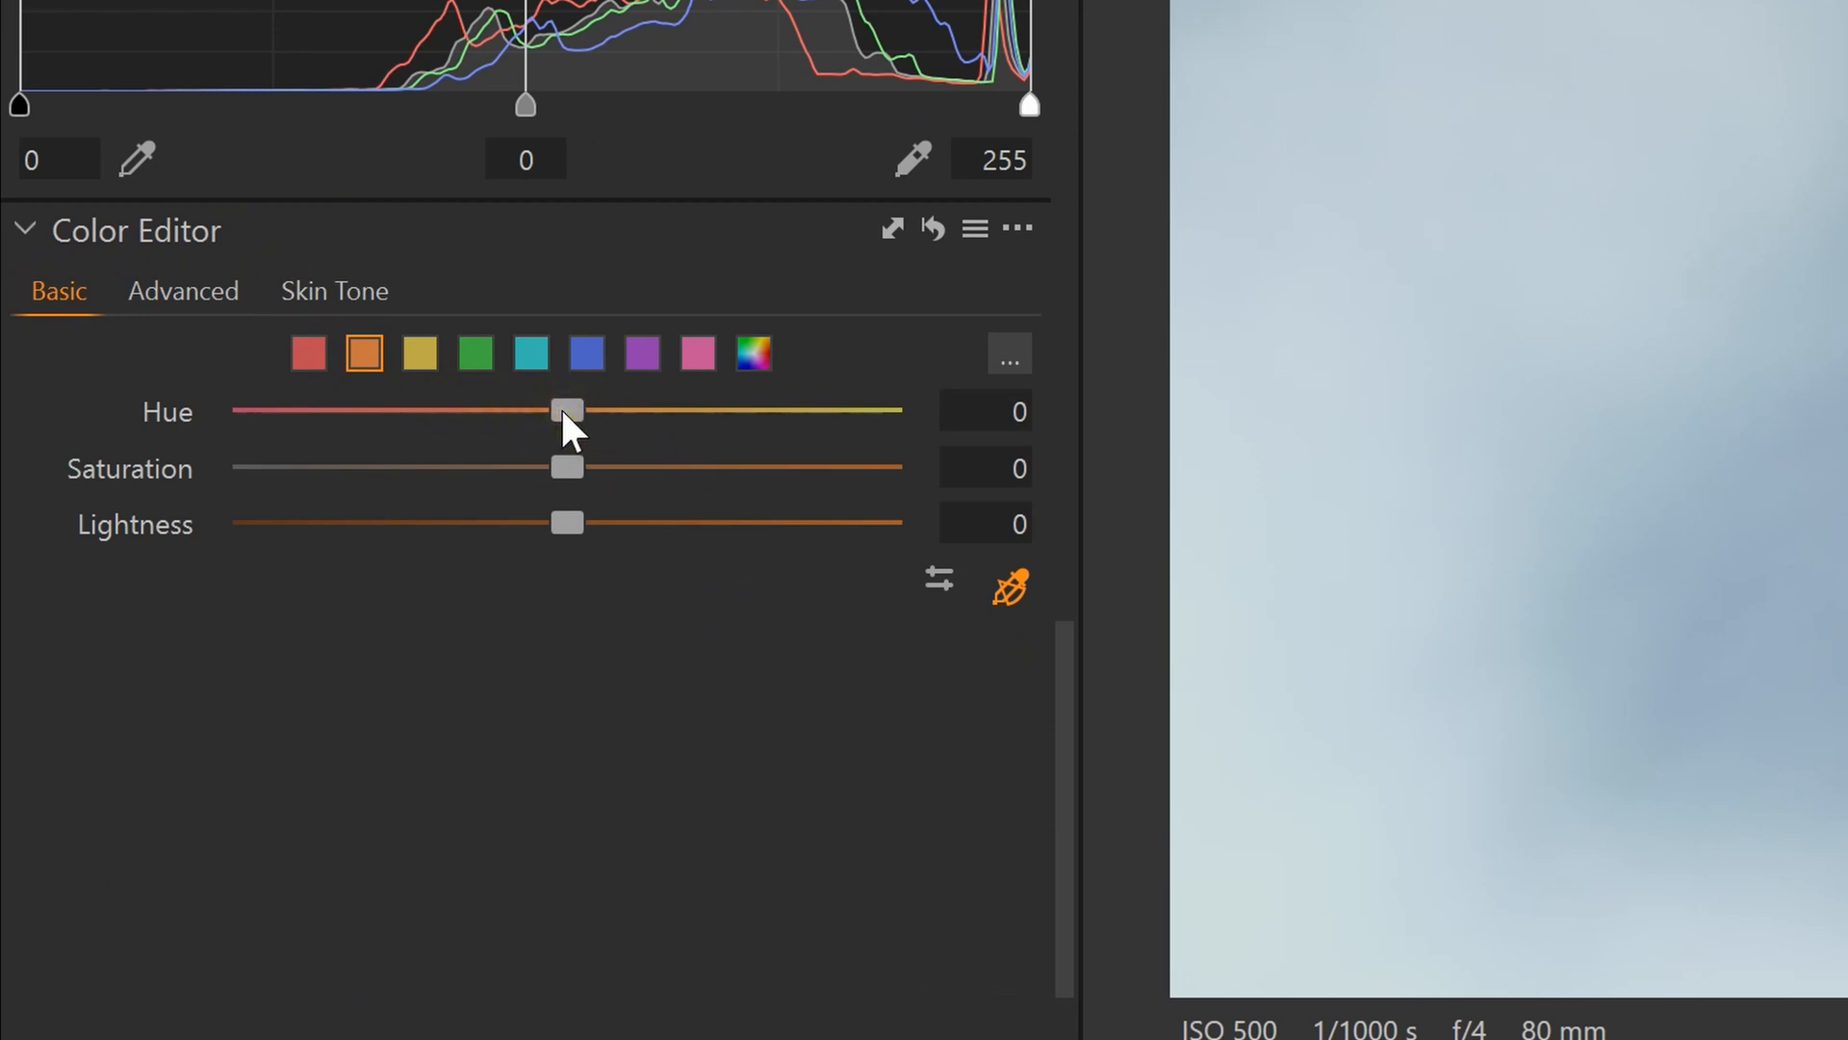
# Return to the advanced Color Editor and sample the soft blue area of the blurred photo with the color picker
pyautogui.click(183, 290)
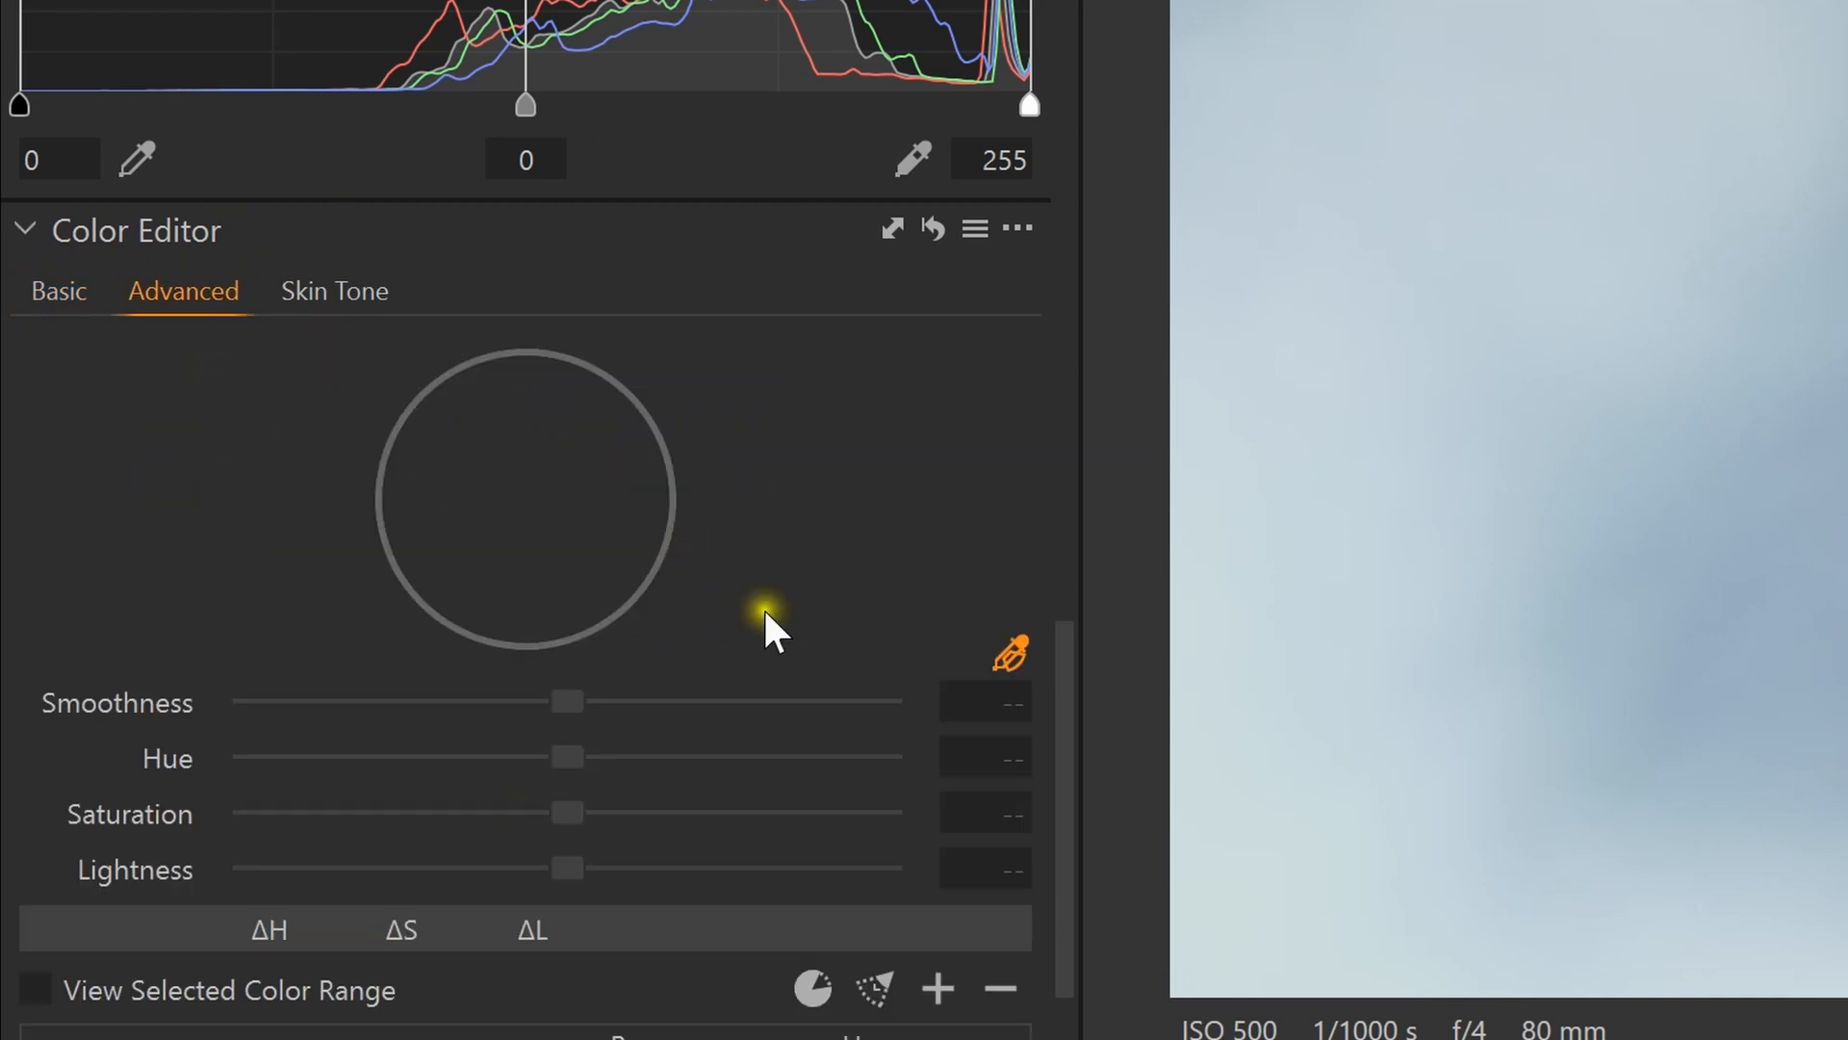
pyautogui.click(1010, 655)
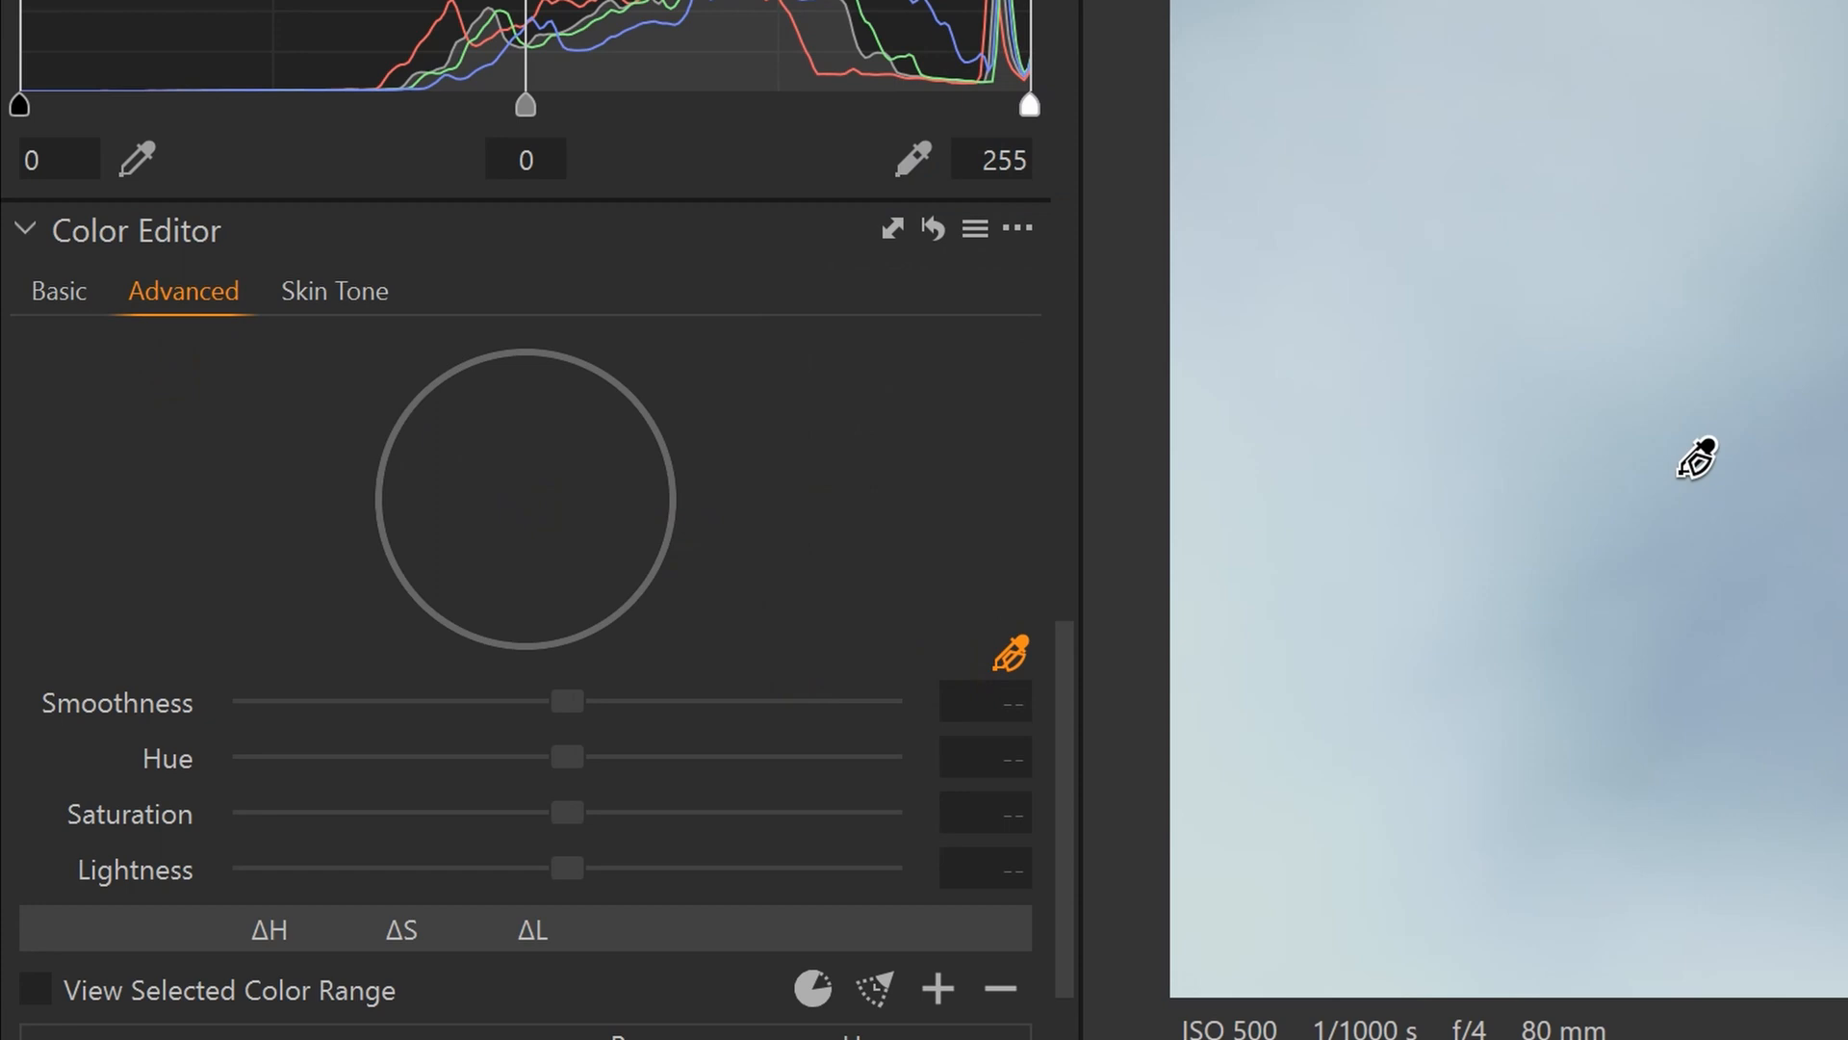
pyautogui.click(1648, 438)
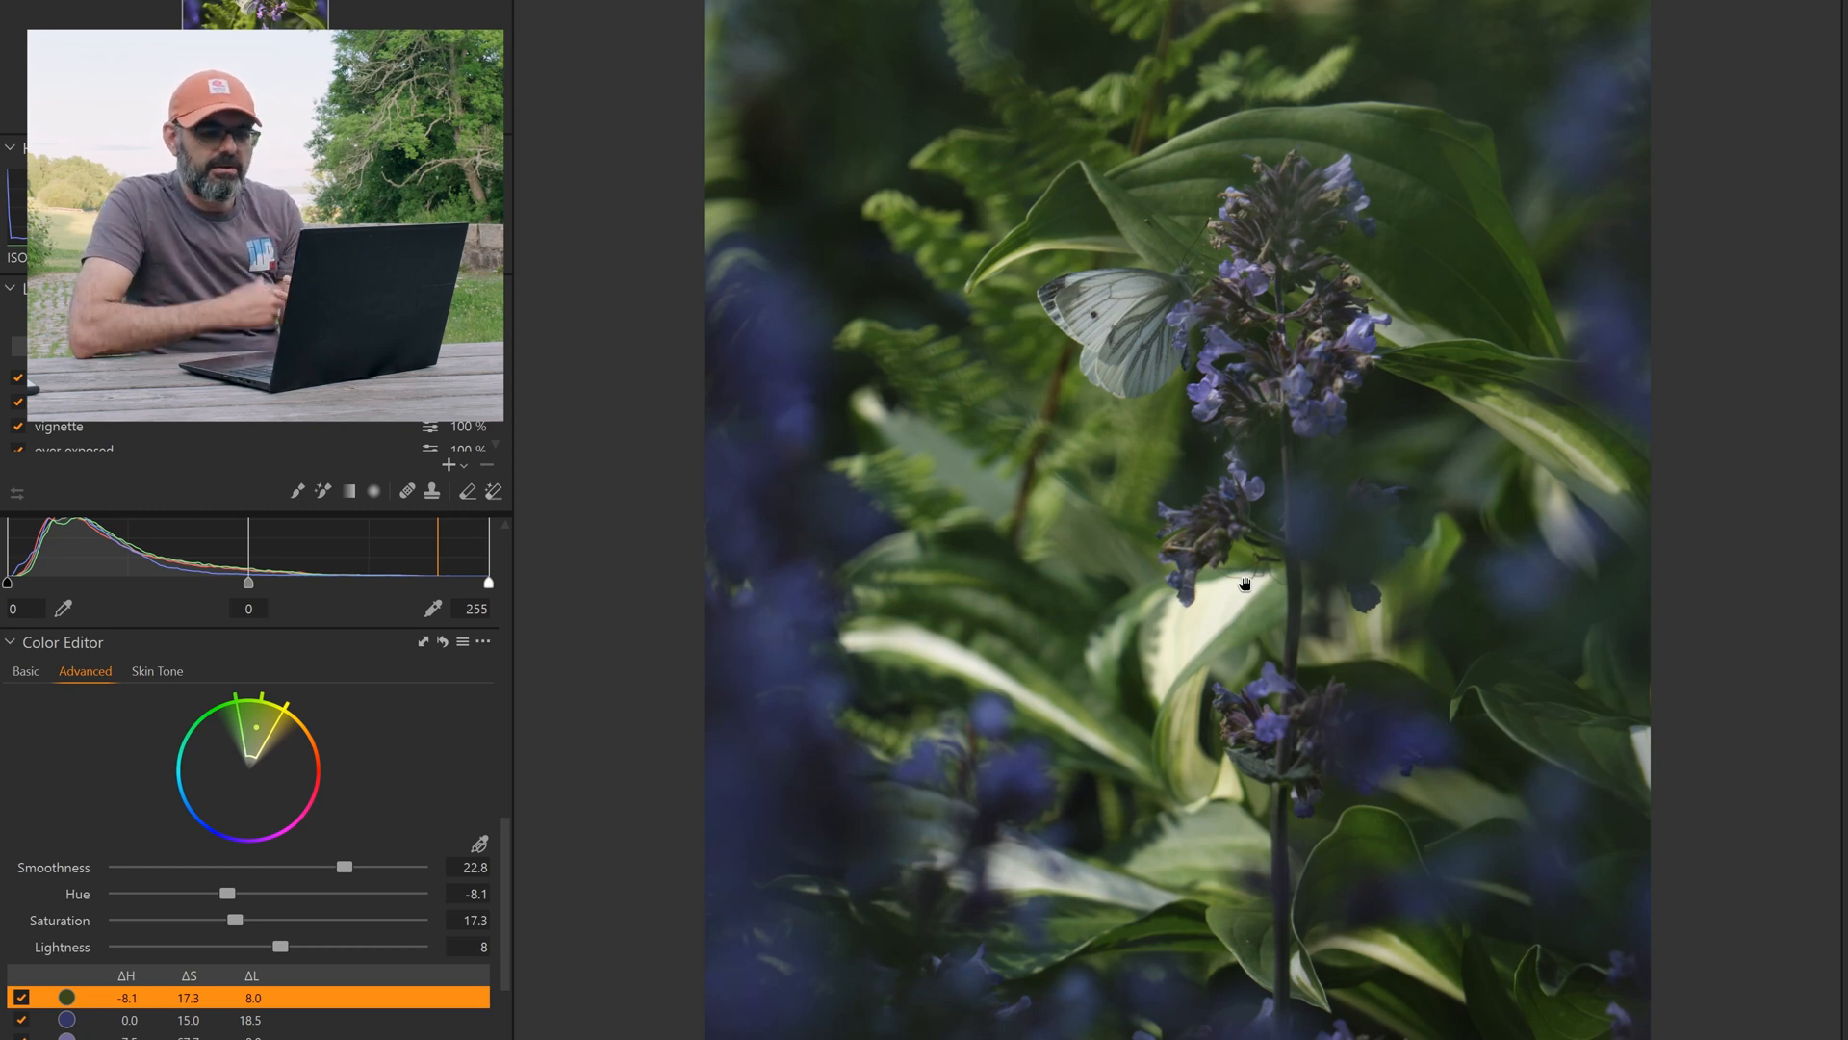
# Bring back the edited version of the butterfly photo and sample the green leaf and the purple flowers
pyautogui.press('\\')
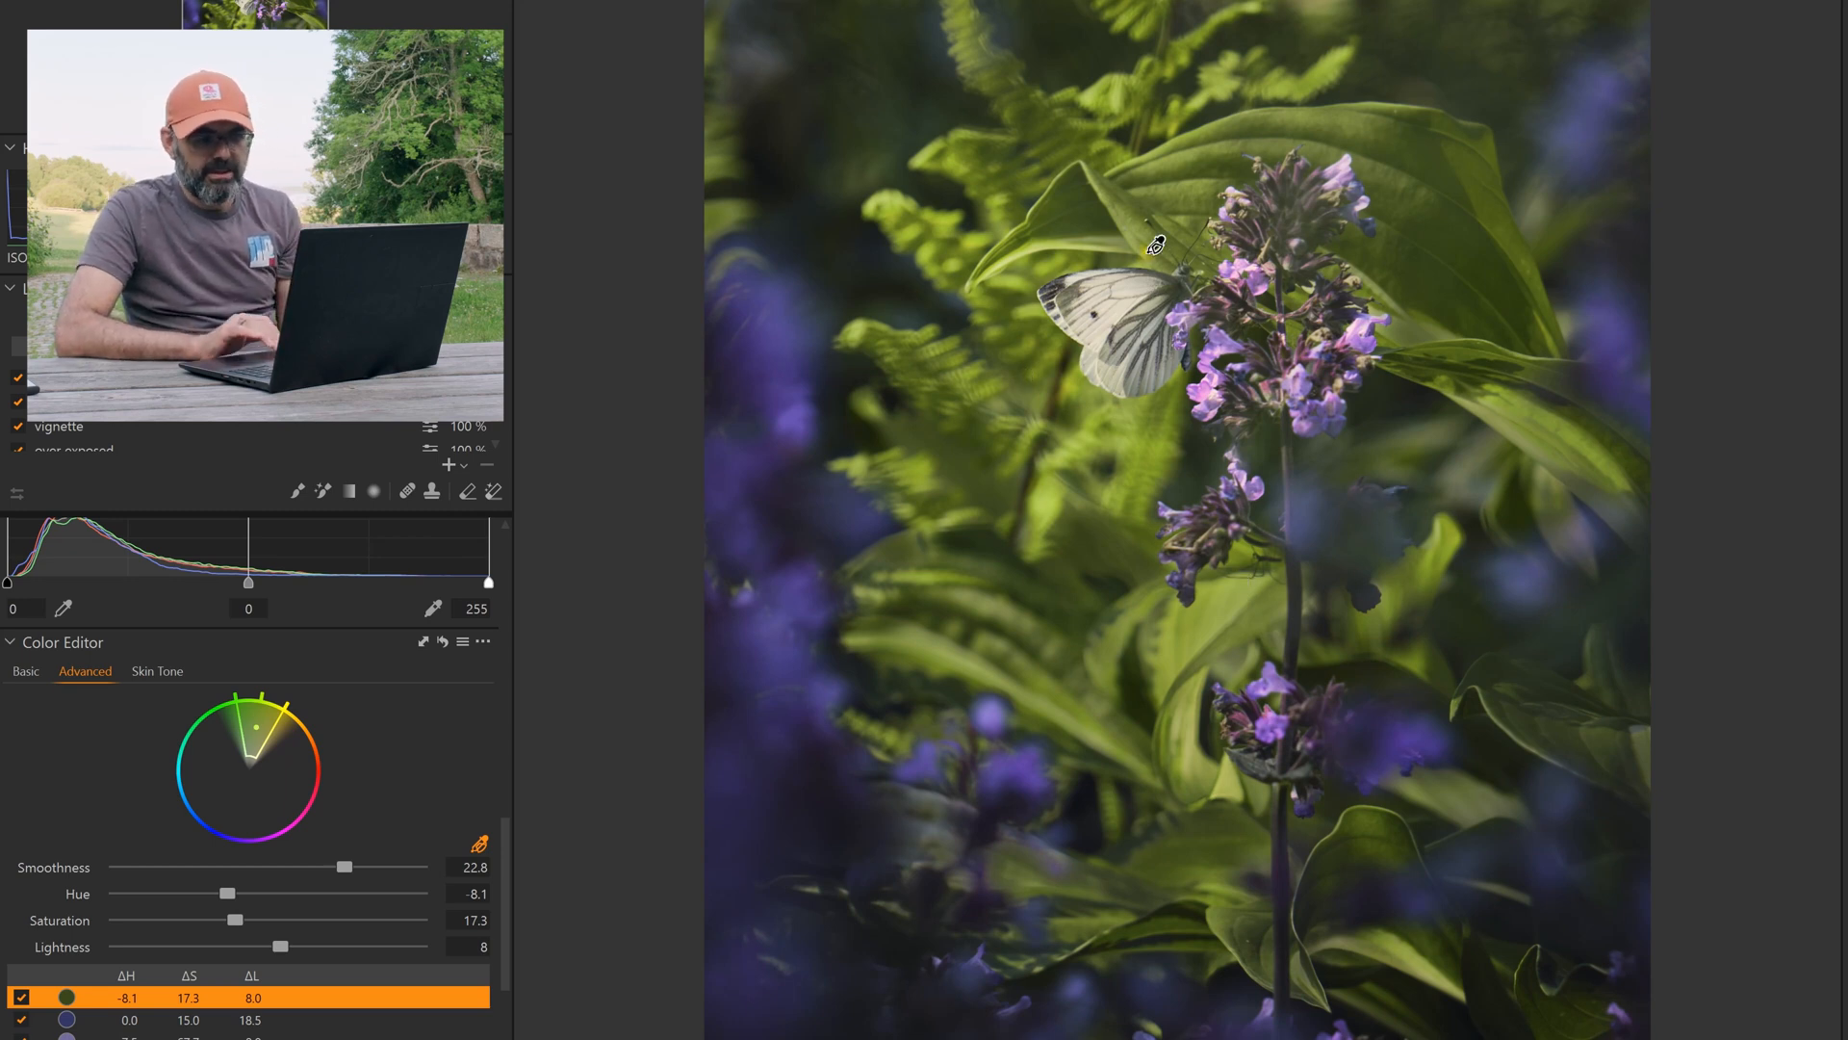
pyautogui.click(1160, 192)
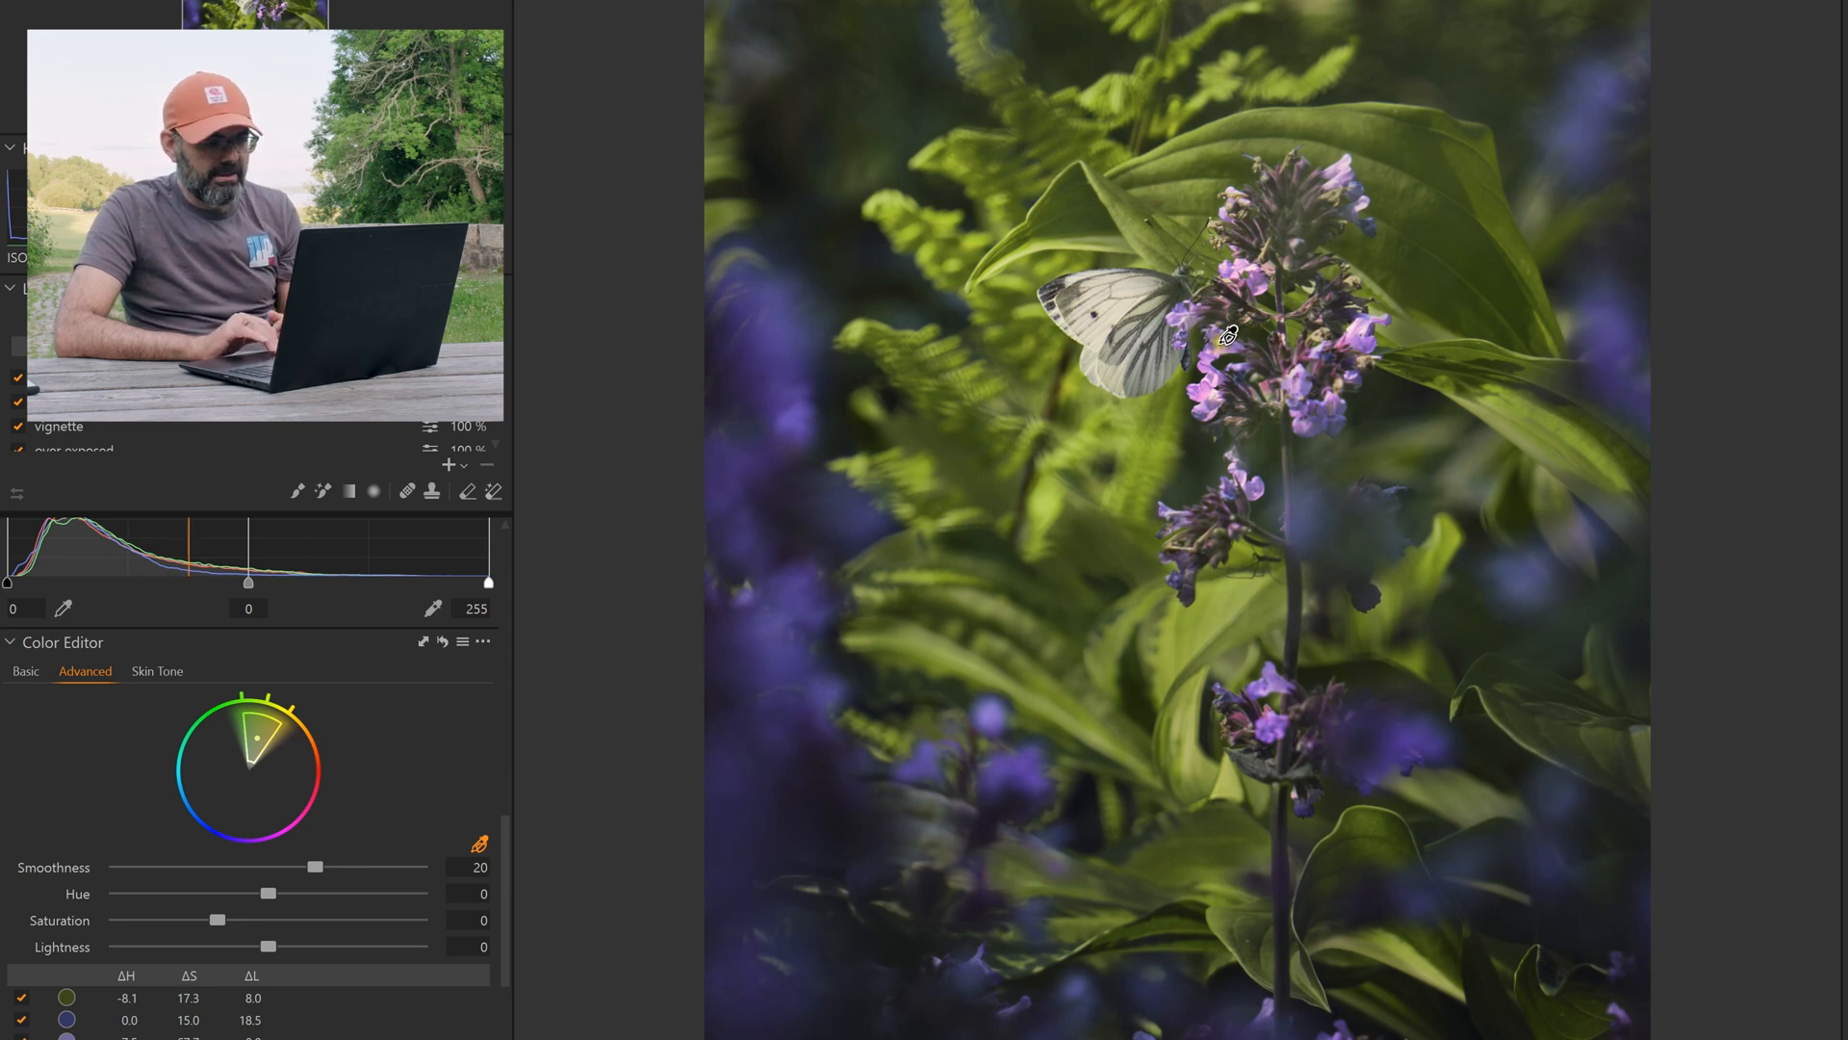
pyautogui.click(1227, 337)
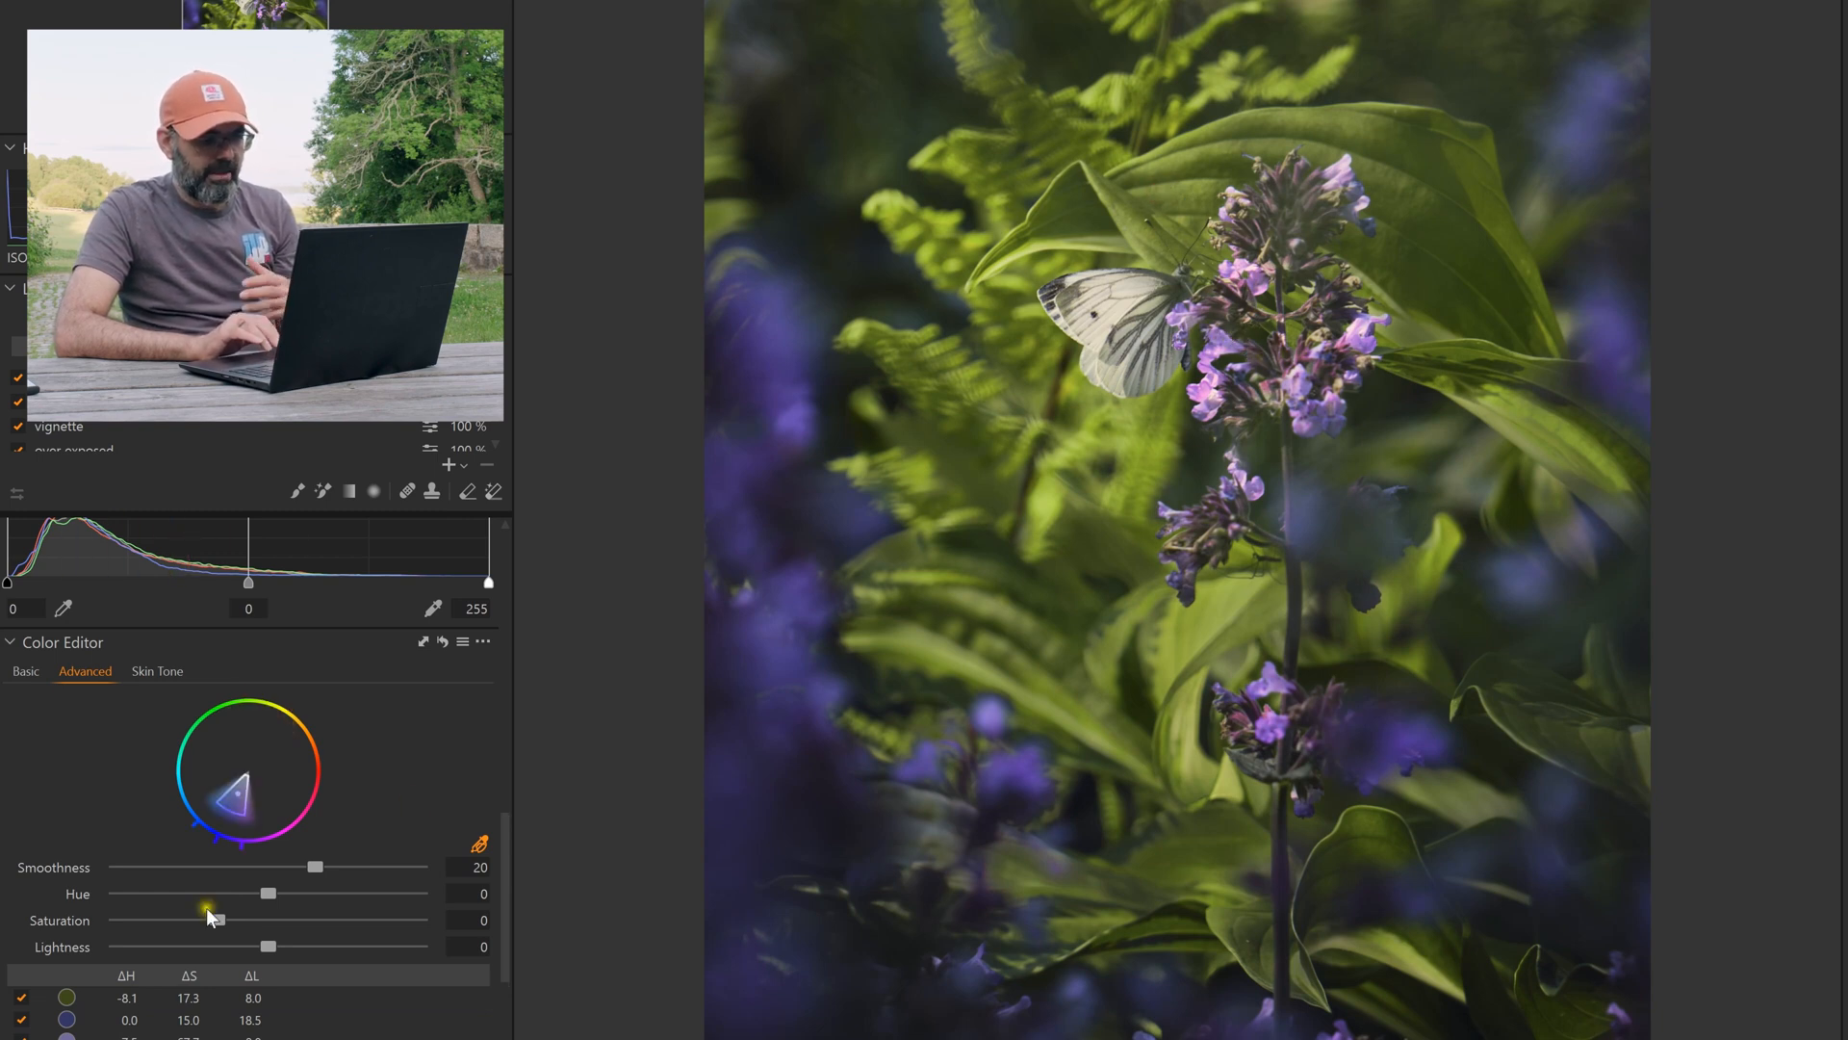
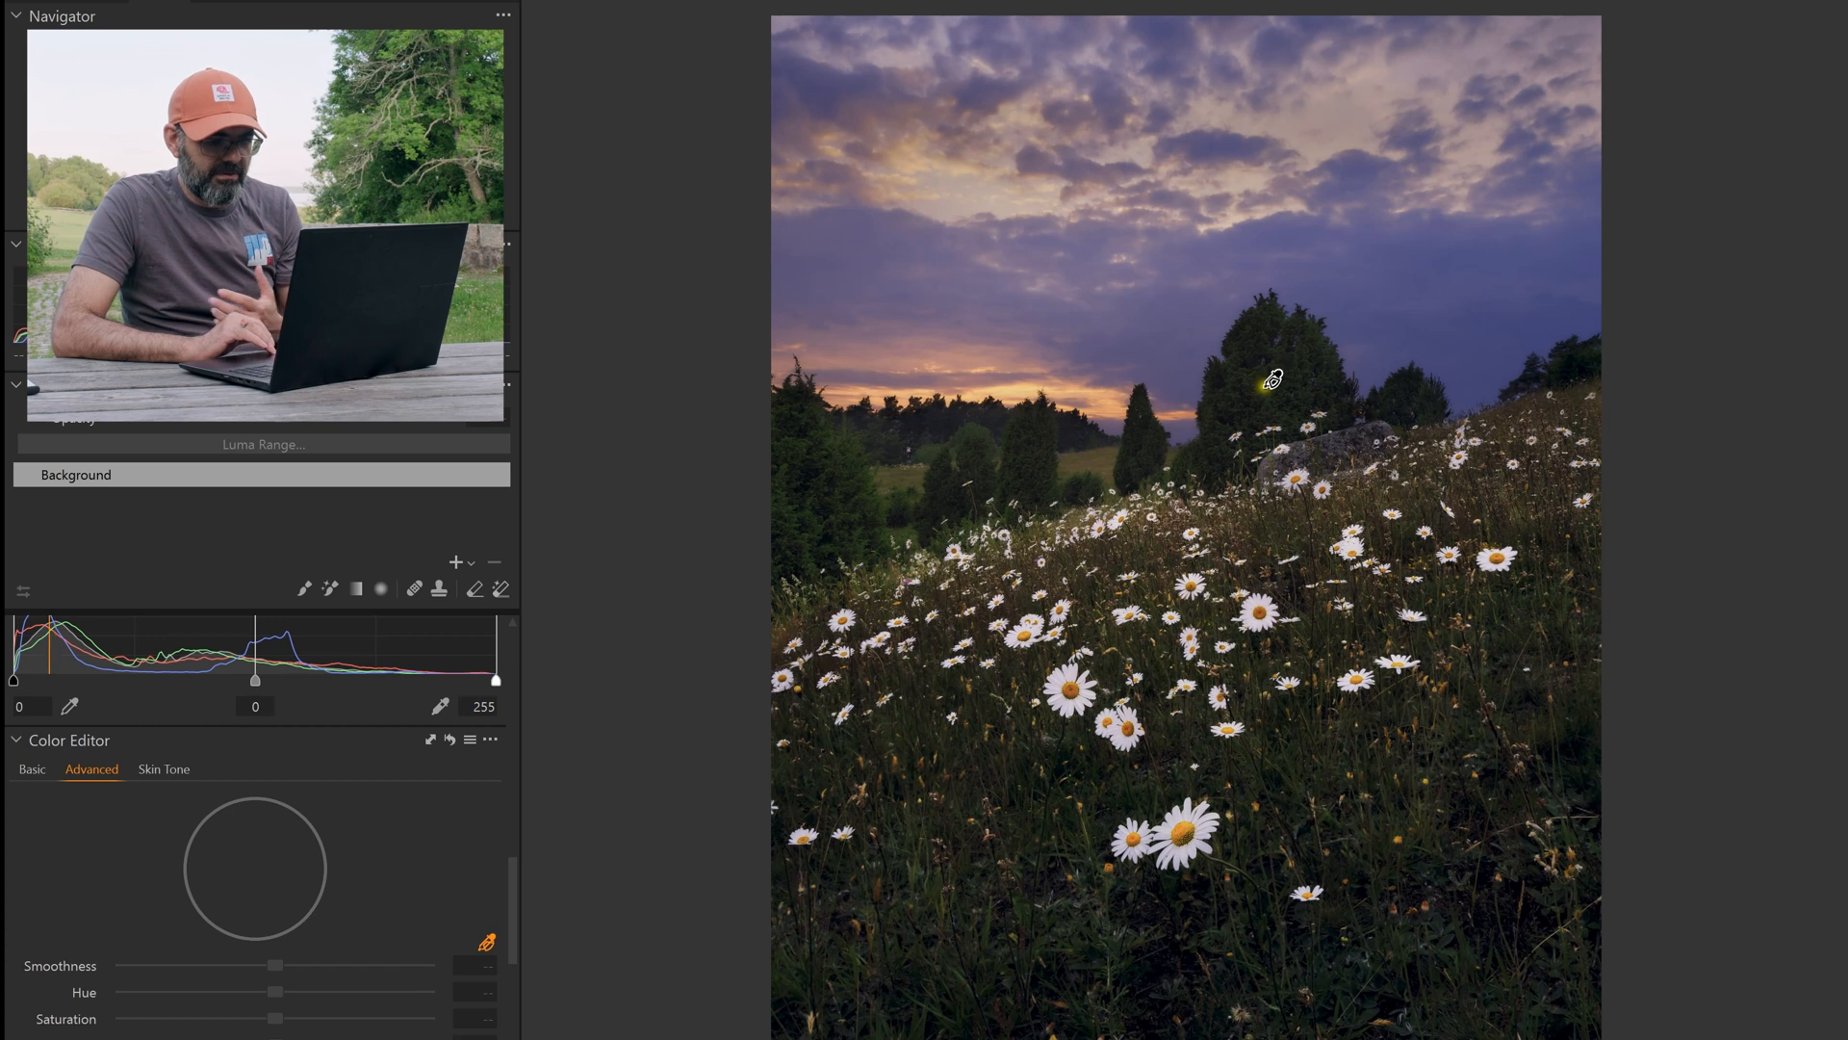
# Sample the sunset glow, violet clouds, dark green tree, yellow daisy center and blue sky in the daisy meadow photo
pyautogui.click(1001, 358)
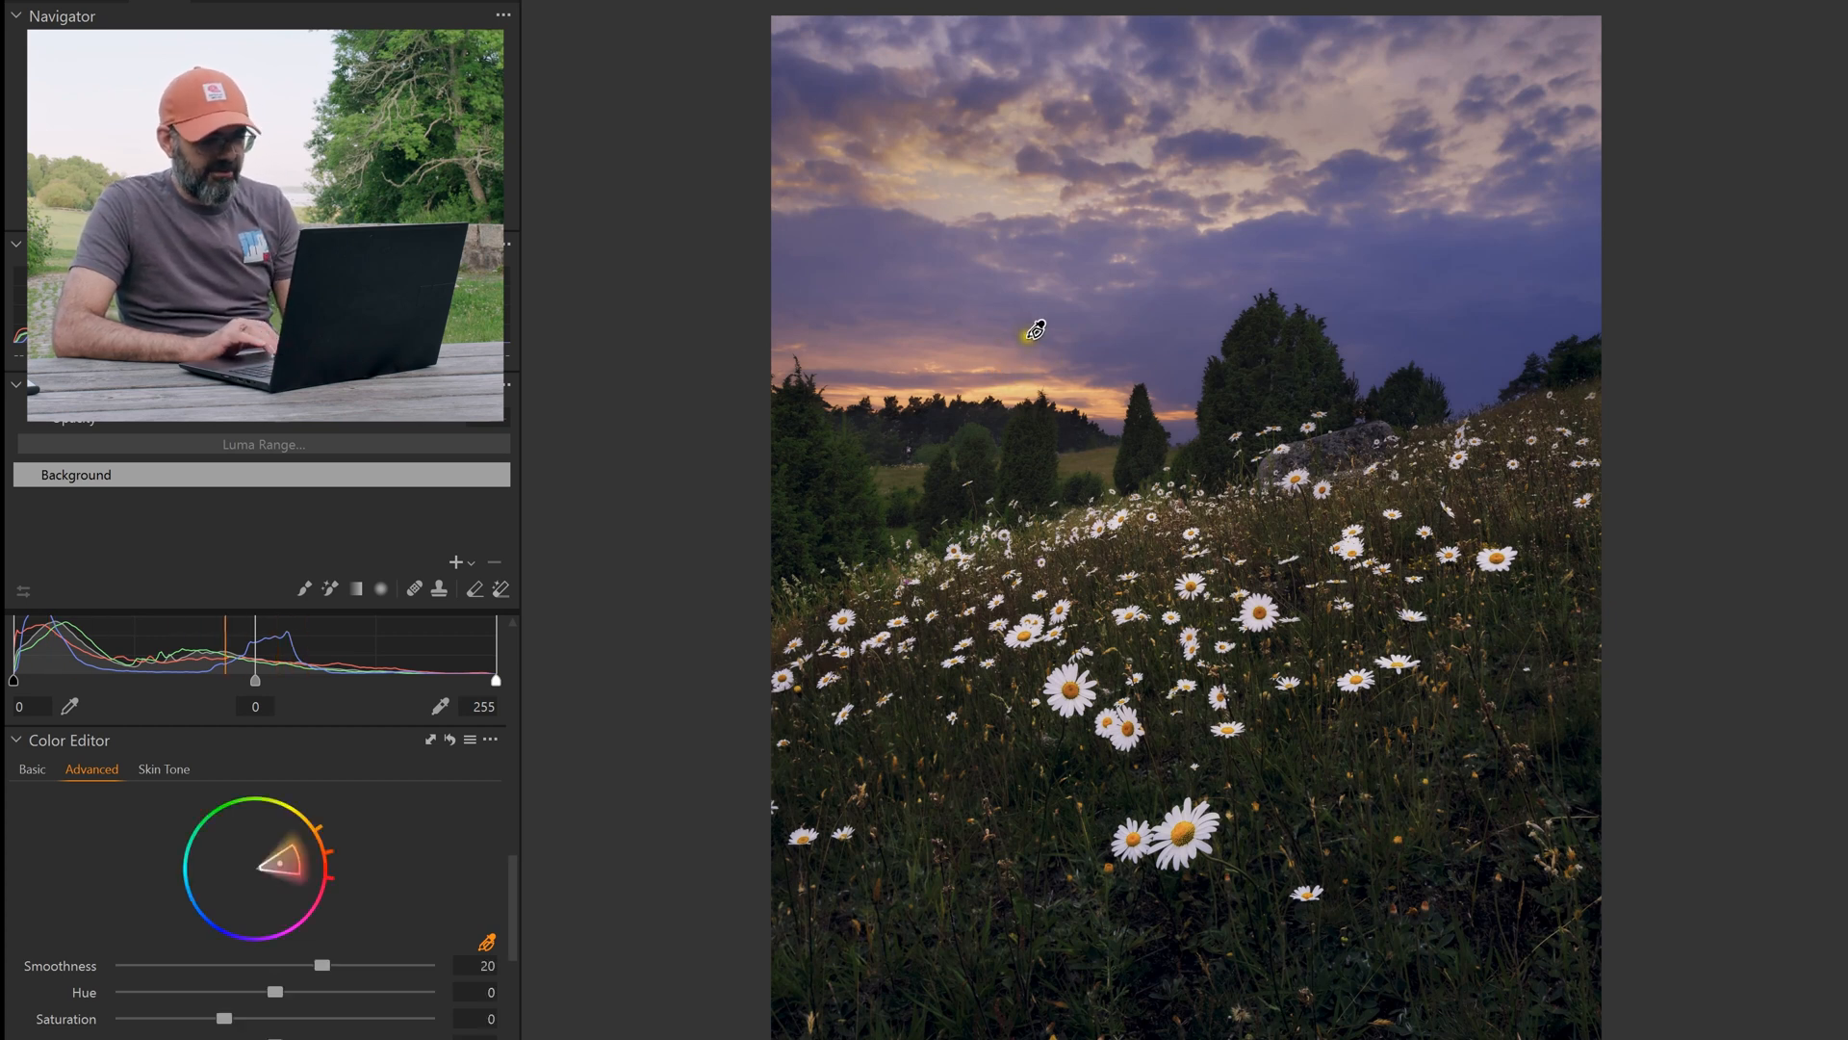
pyautogui.click(1178, 250)
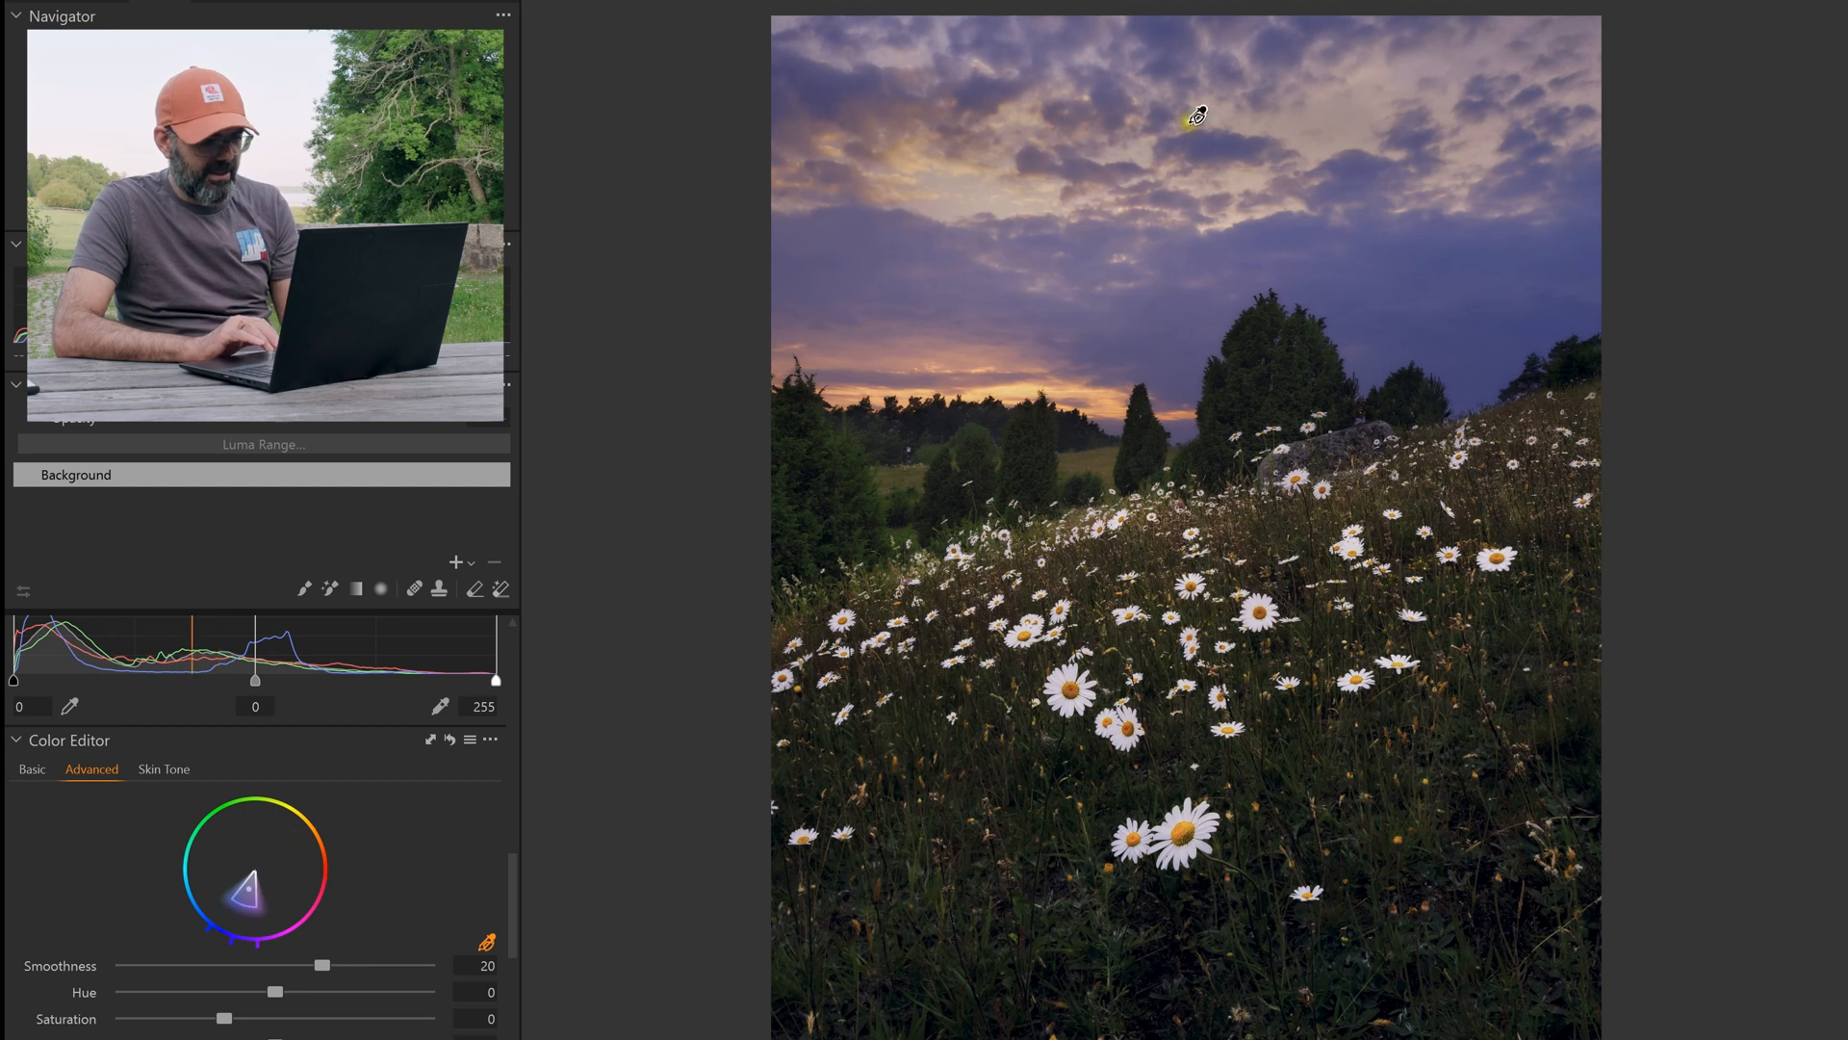
pyautogui.click(1238, 366)
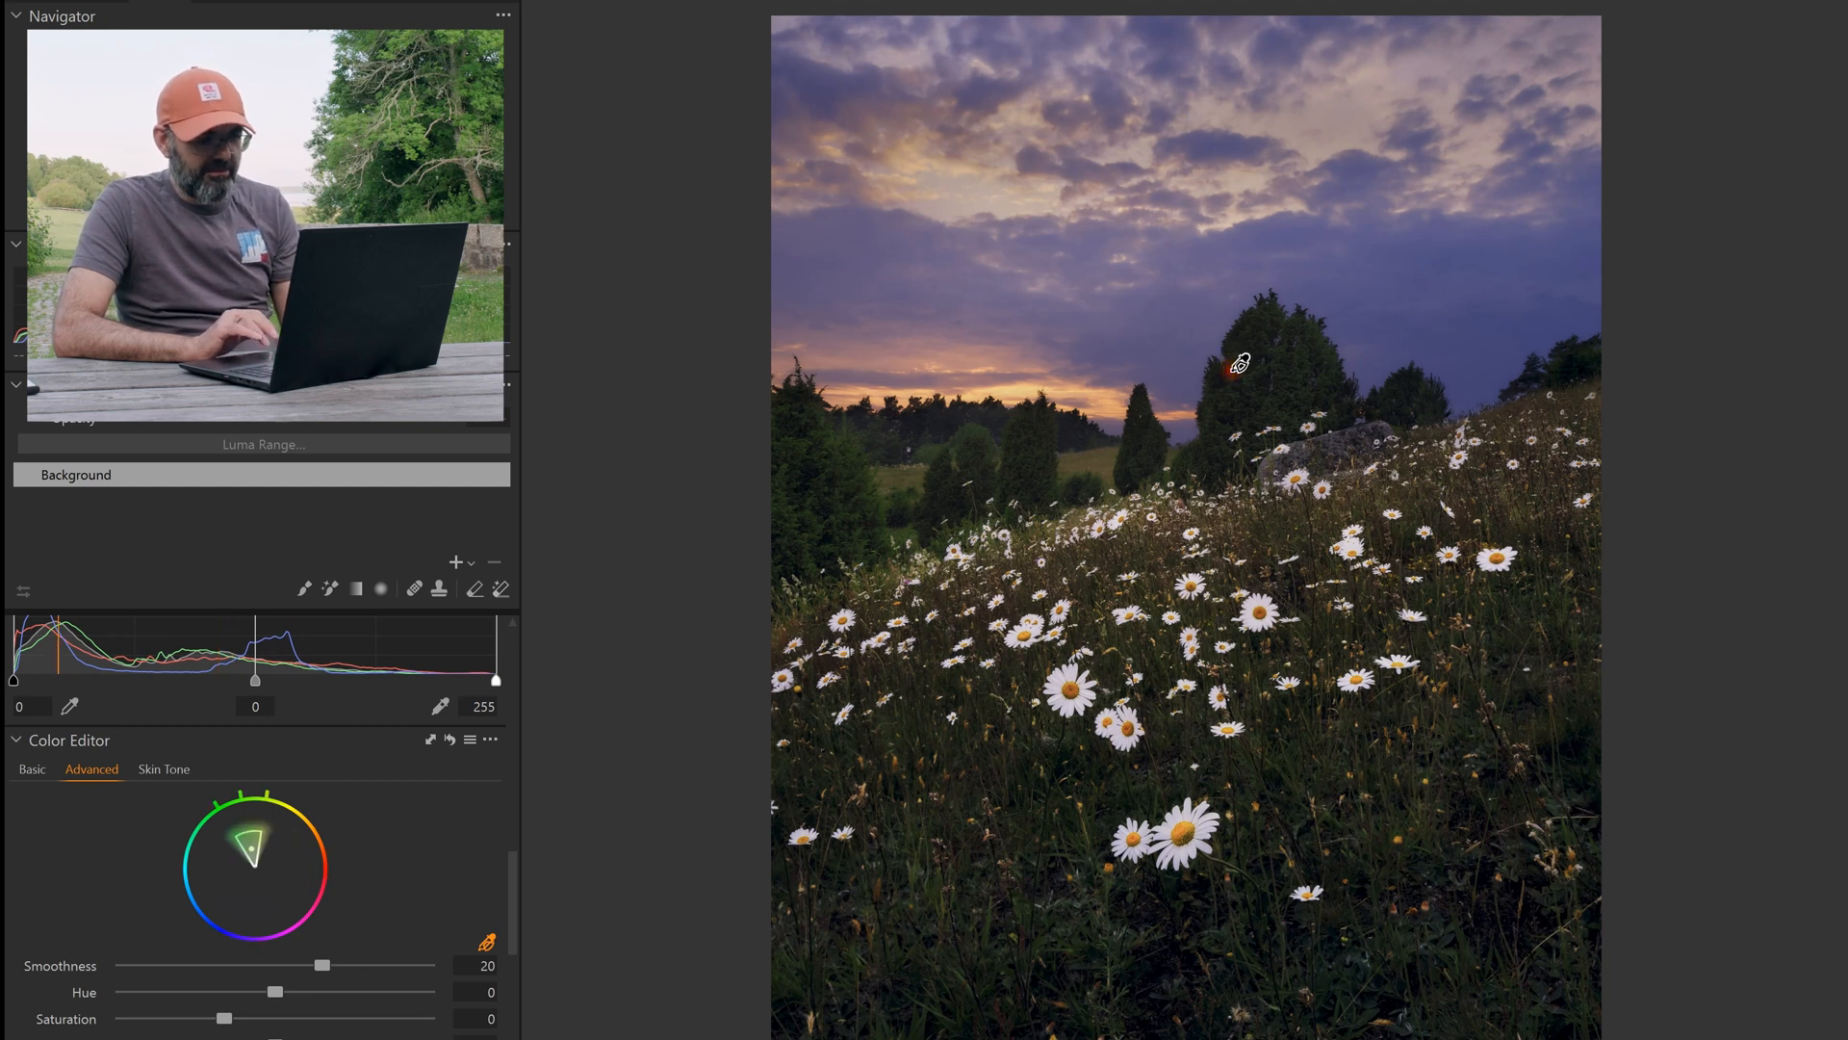
pyautogui.click(1268, 606)
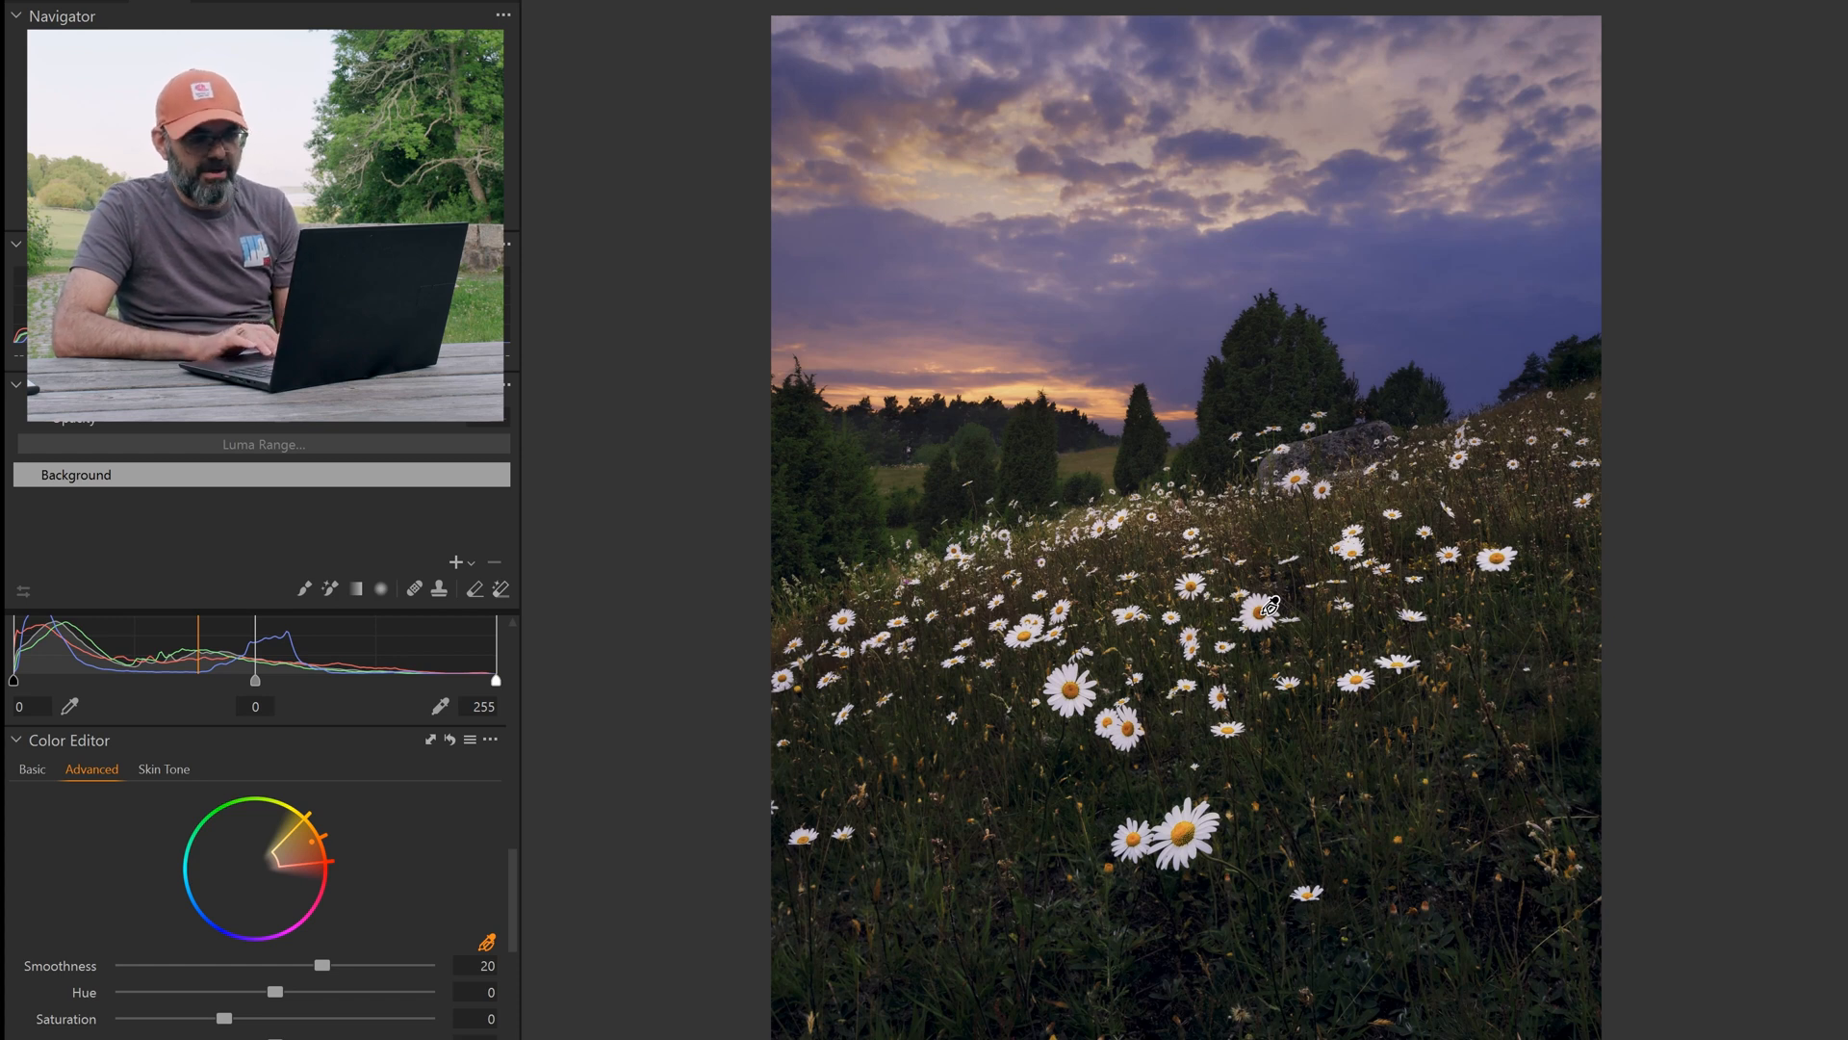
pyautogui.click(1419, 308)
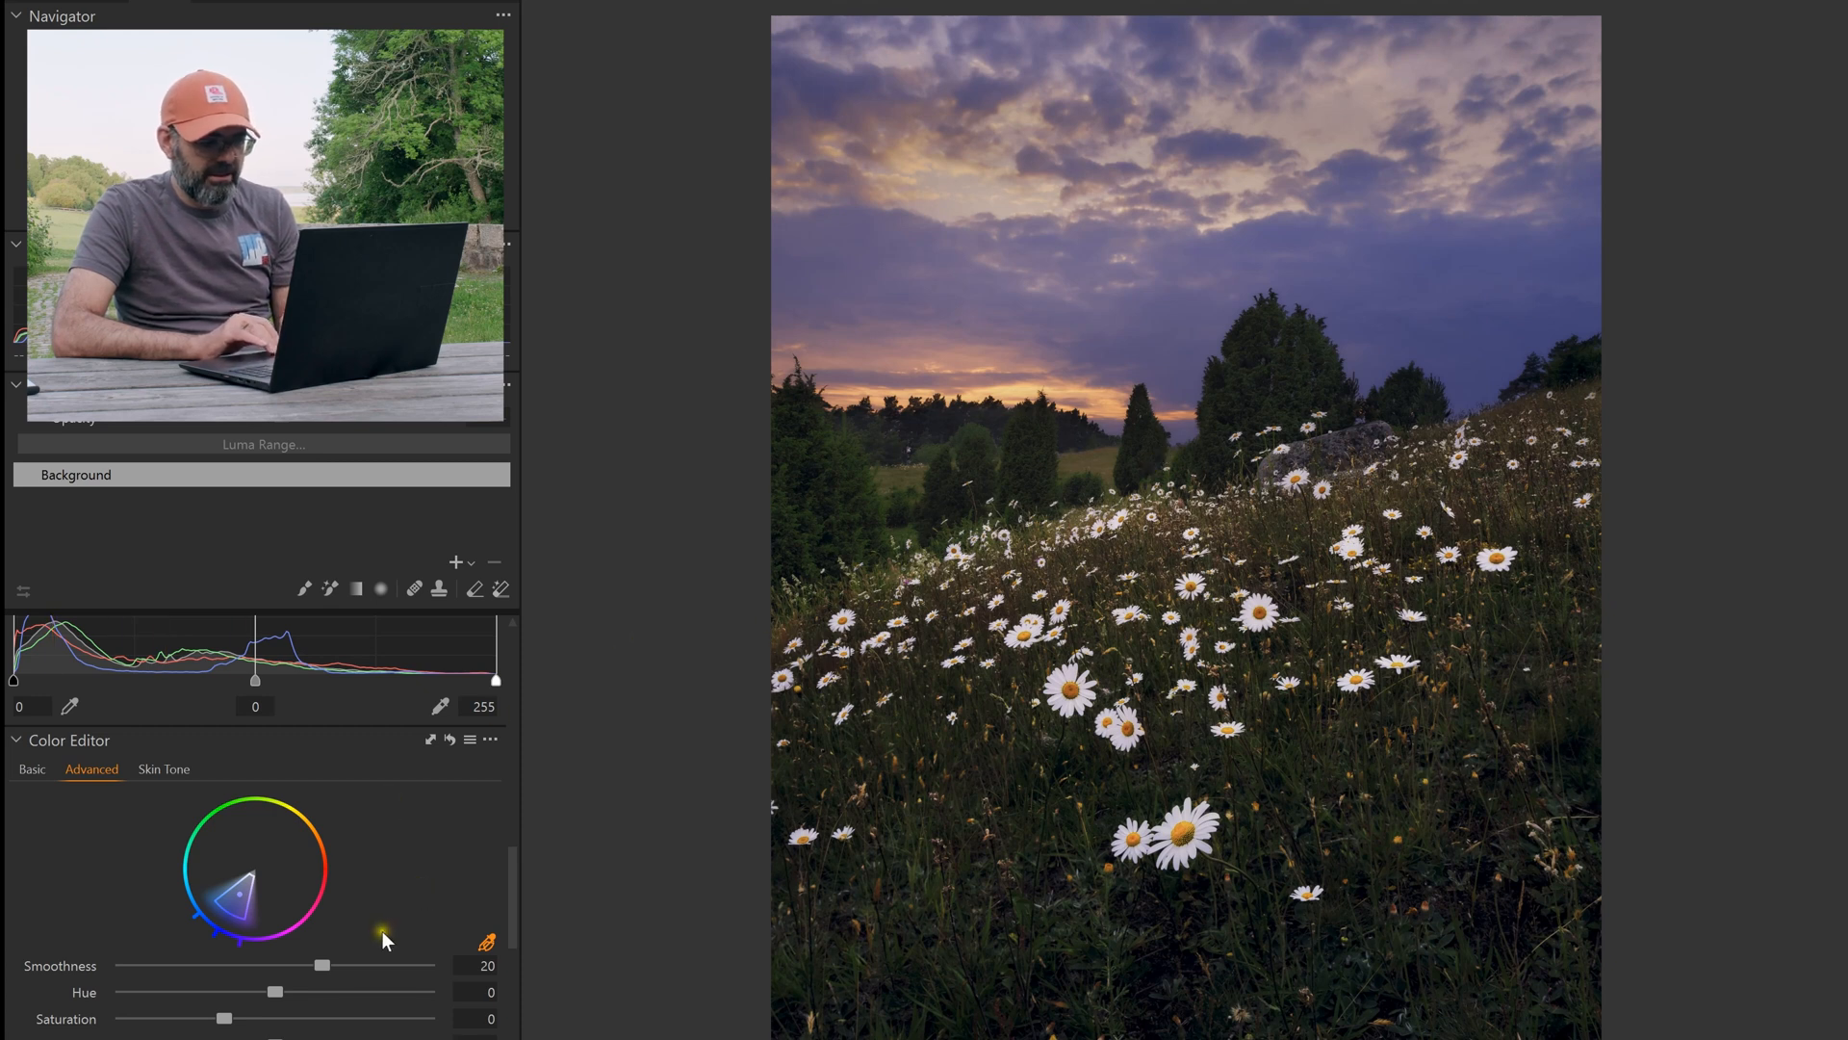
# Set the sampled sky blue's saturation to -34.4 and its hue to -7
pyautogui.moveTo(224, 1017); pyautogui.dragTo(186, 1018)
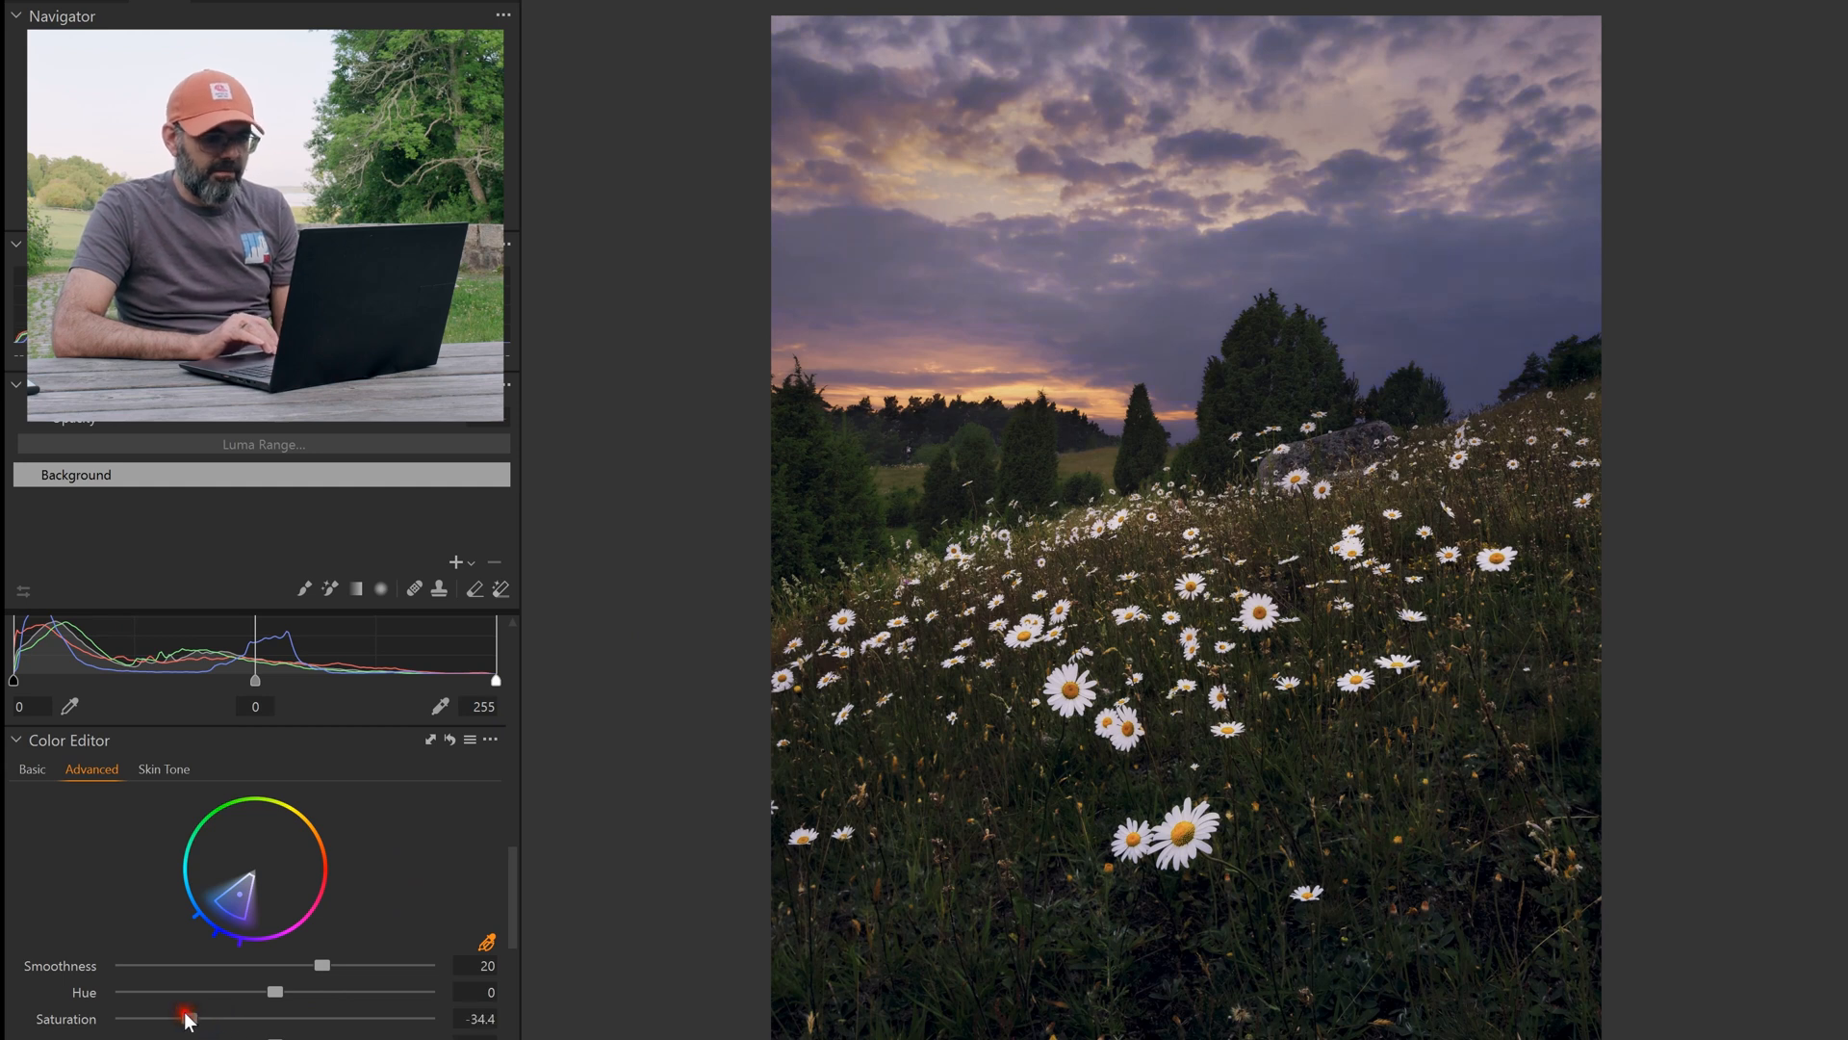
pyautogui.click(274, 994)
pyautogui.moveTo(274, 998)
pyautogui.mouseDown()
pyautogui.moveTo(214, 995)
pyautogui.moveTo(239, 994)
pyautogui.mouseUp()
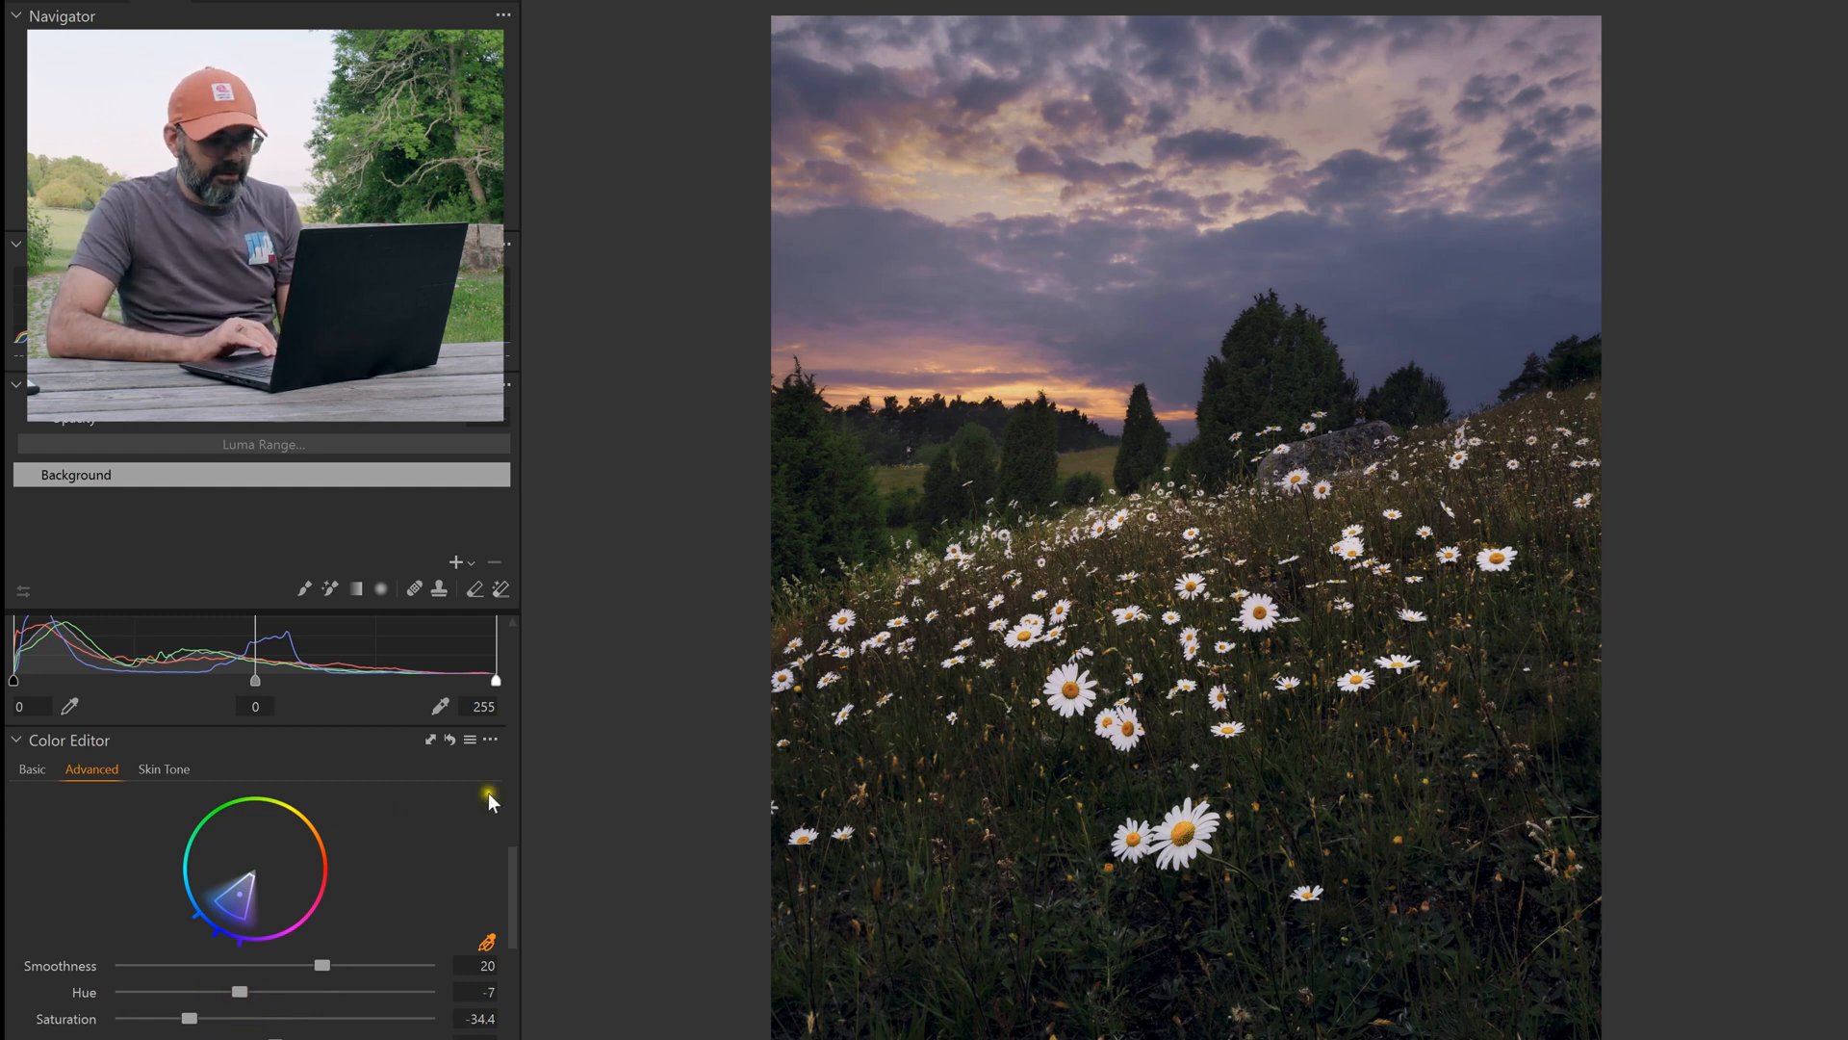
# Compare the daisy meadow photo with and without the Color Editor adjustments by temporarily resetting them
pyautogui.press('alt')
pyautogui.keyDown('alt'); pyautogui.click(451, 740); pyautogui.keyUp('alt')
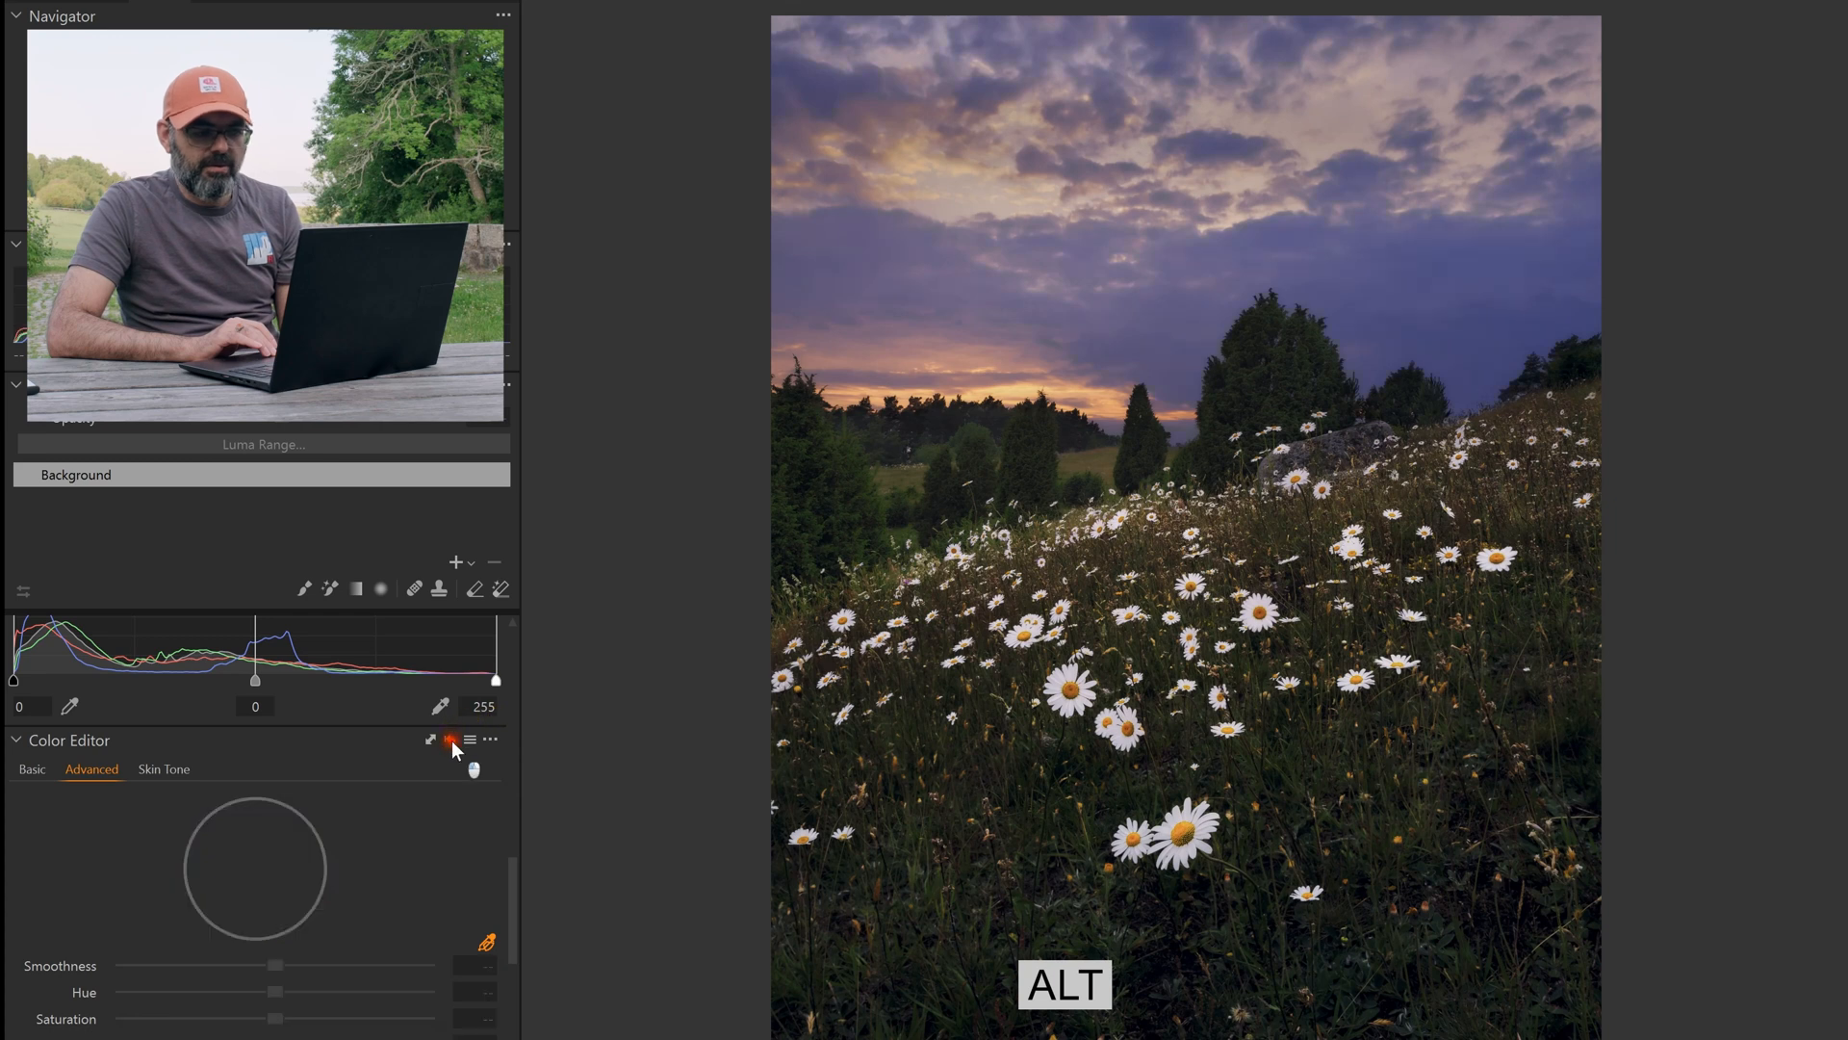
pyautogui.keyDown('alt'); pyautogui.click(452, 742); pyautogui.keyUp('alt')
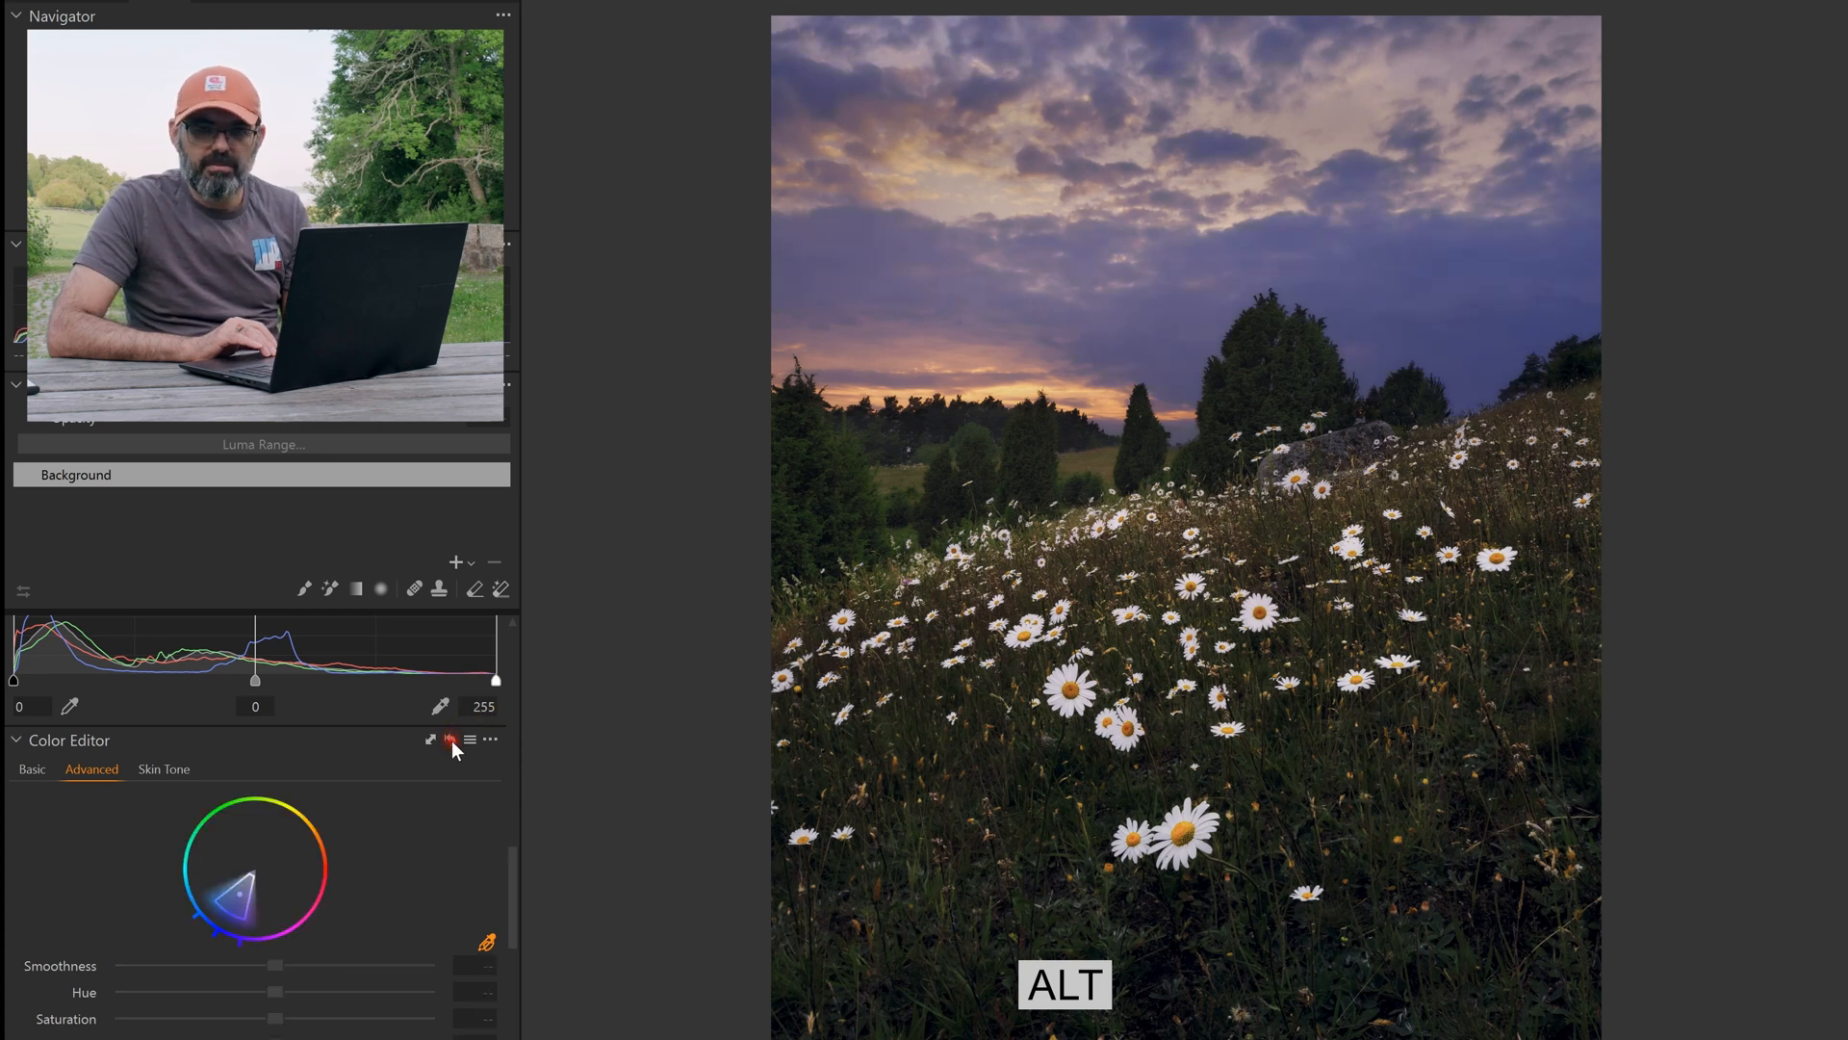
pyautogui.keyDown('alt'); pyautogui.click(453, 741); pyautogui.keyUp('alt')
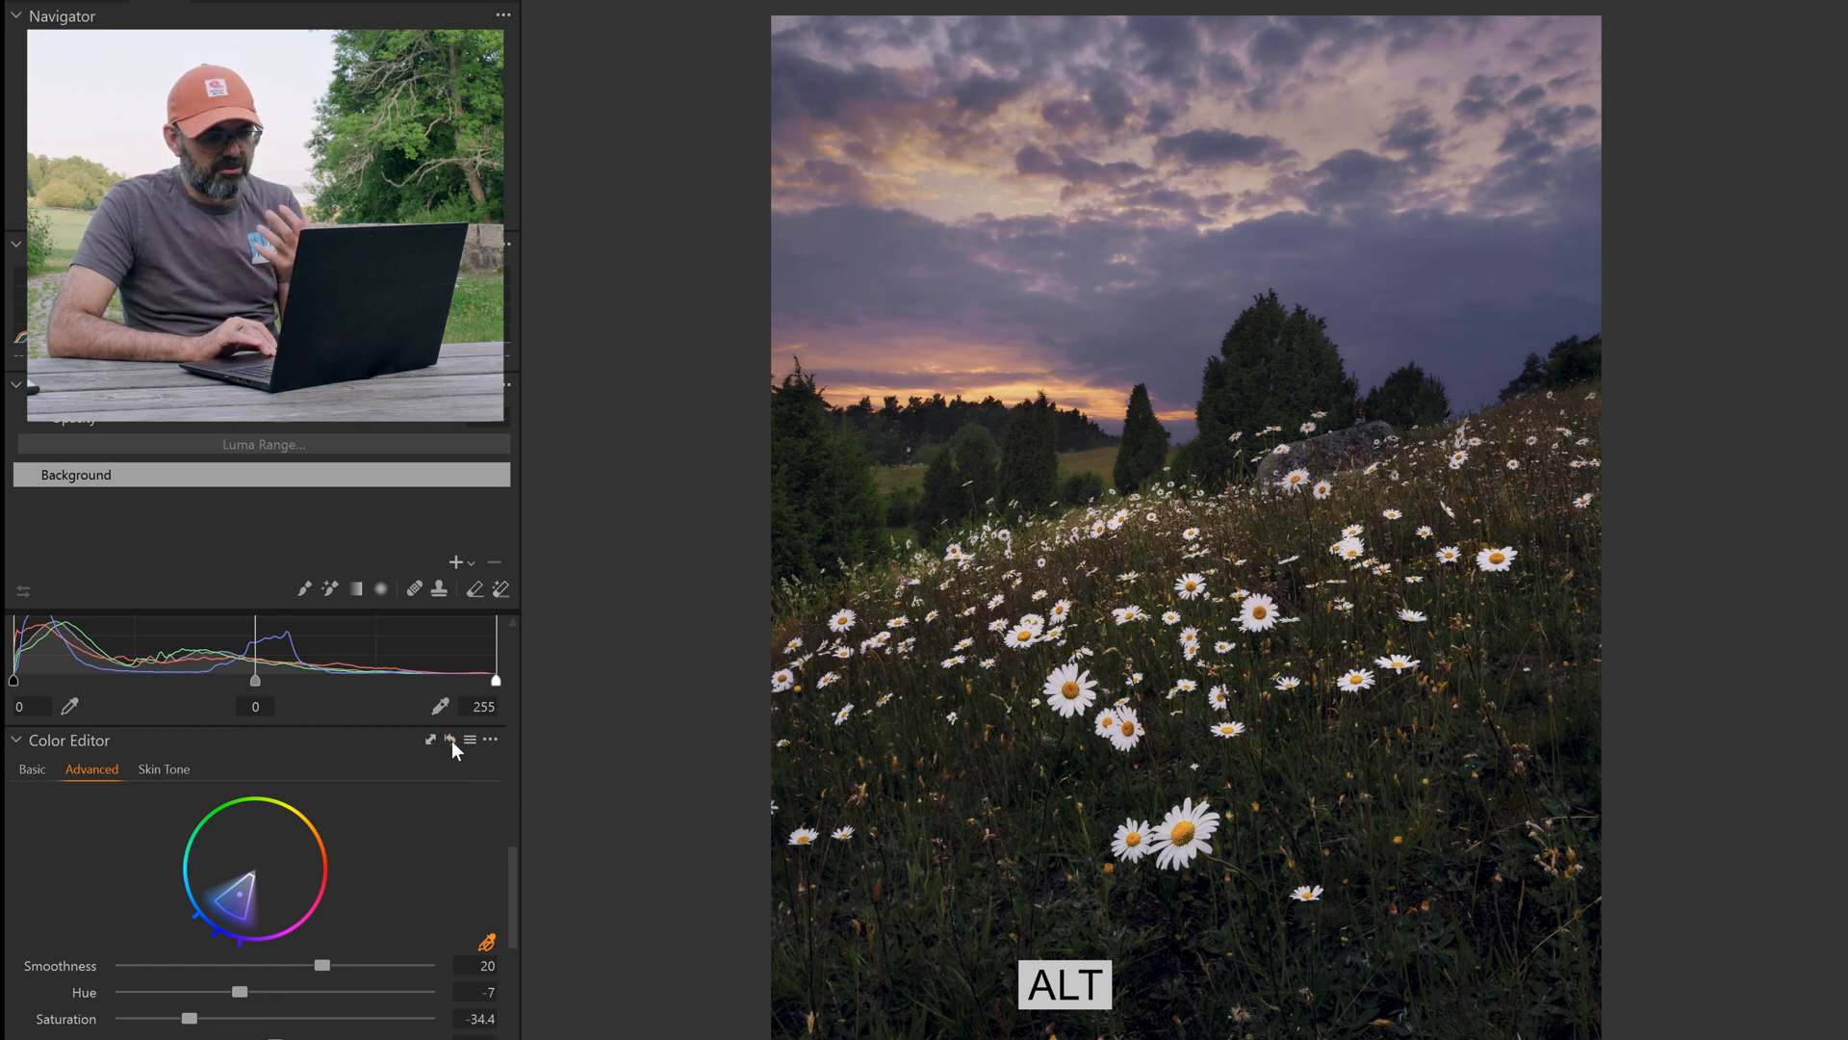
# Examine the dark newt's eye close up in the grass photo and return to the full view
pyautogui.hotkey('ctrl', 'b')
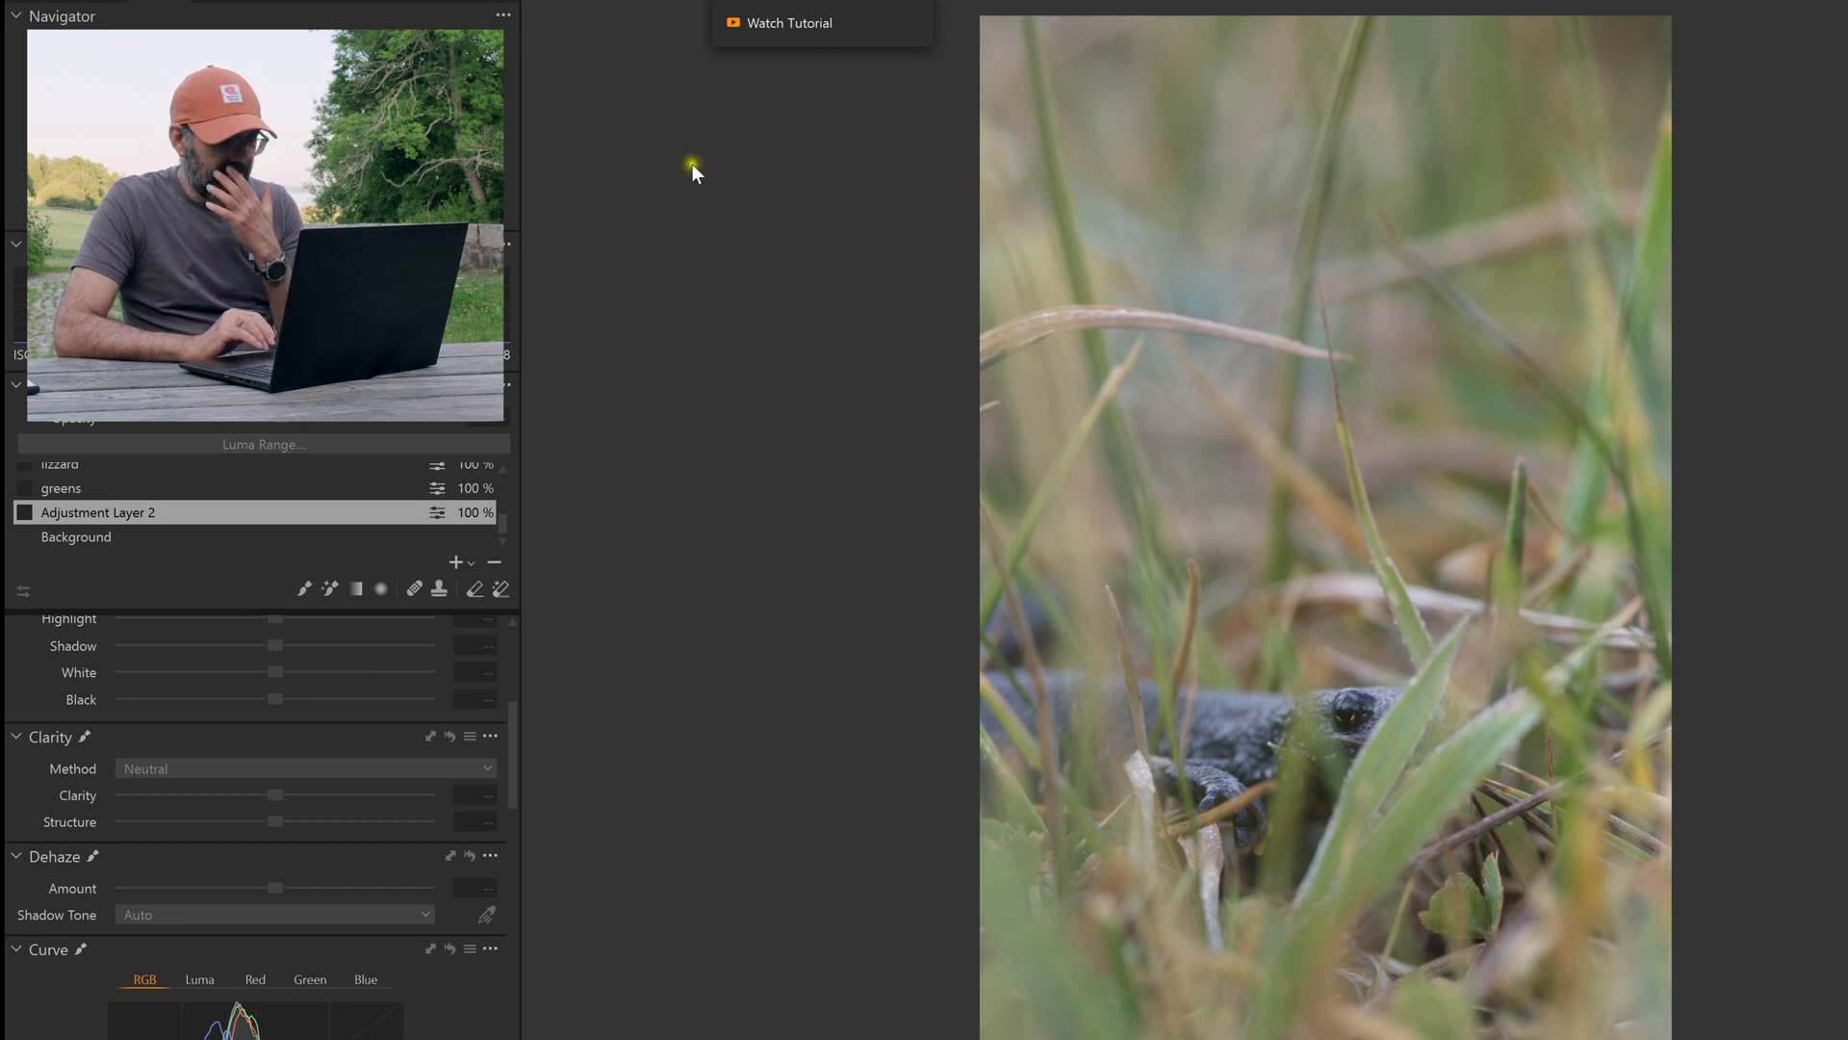
pyautogui.click(704, 198)
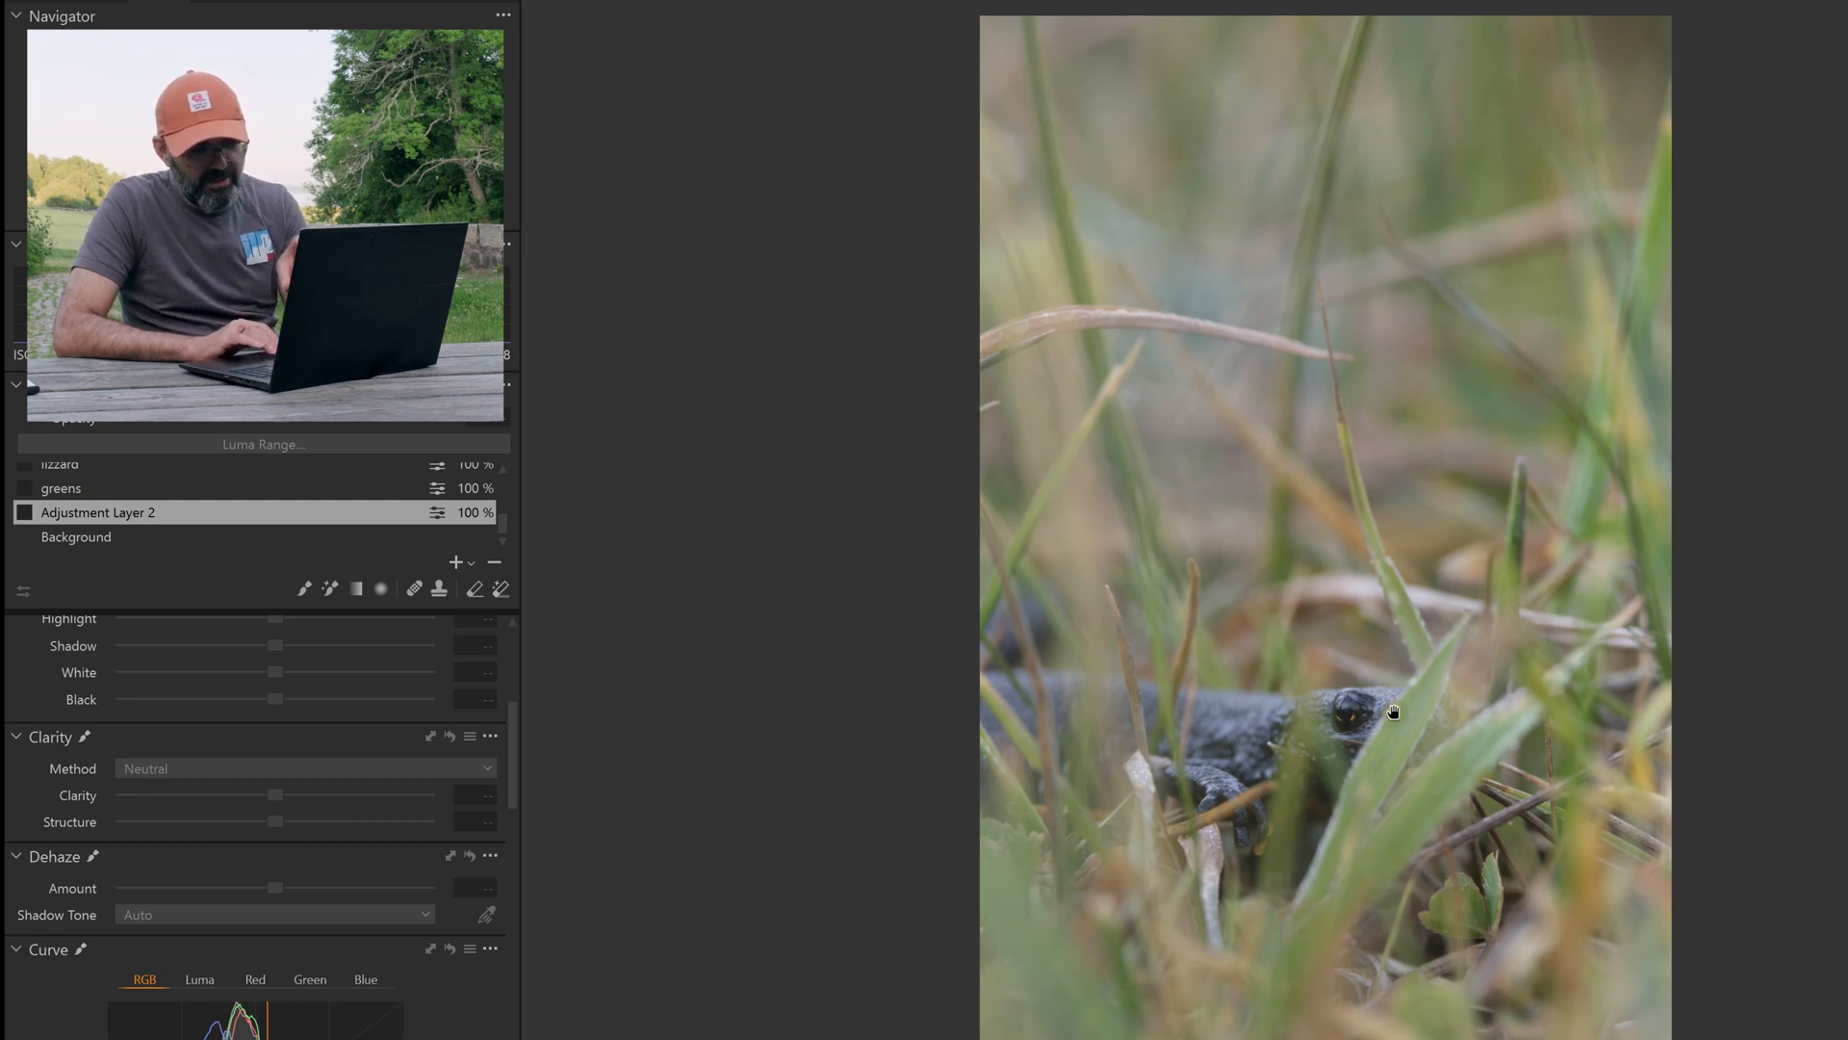
pyautogui.click(1392, 710)
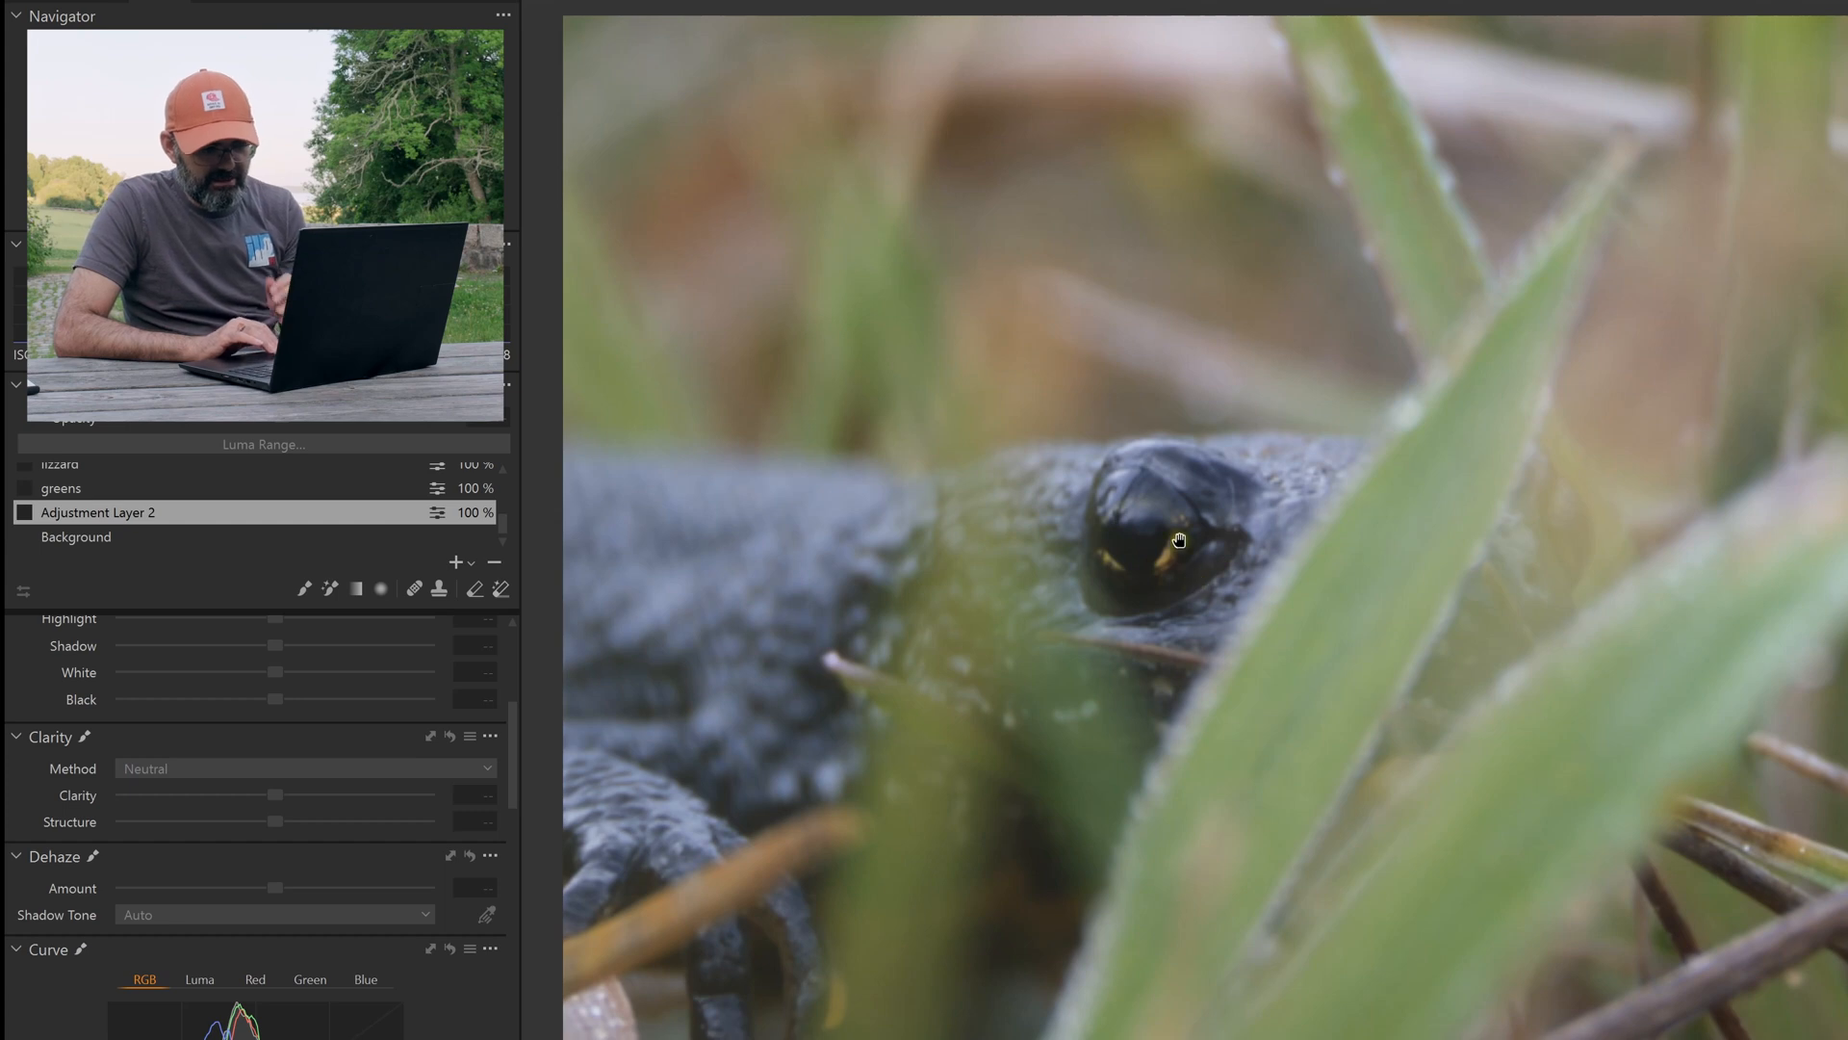
pyautogui.click(1231, 542)
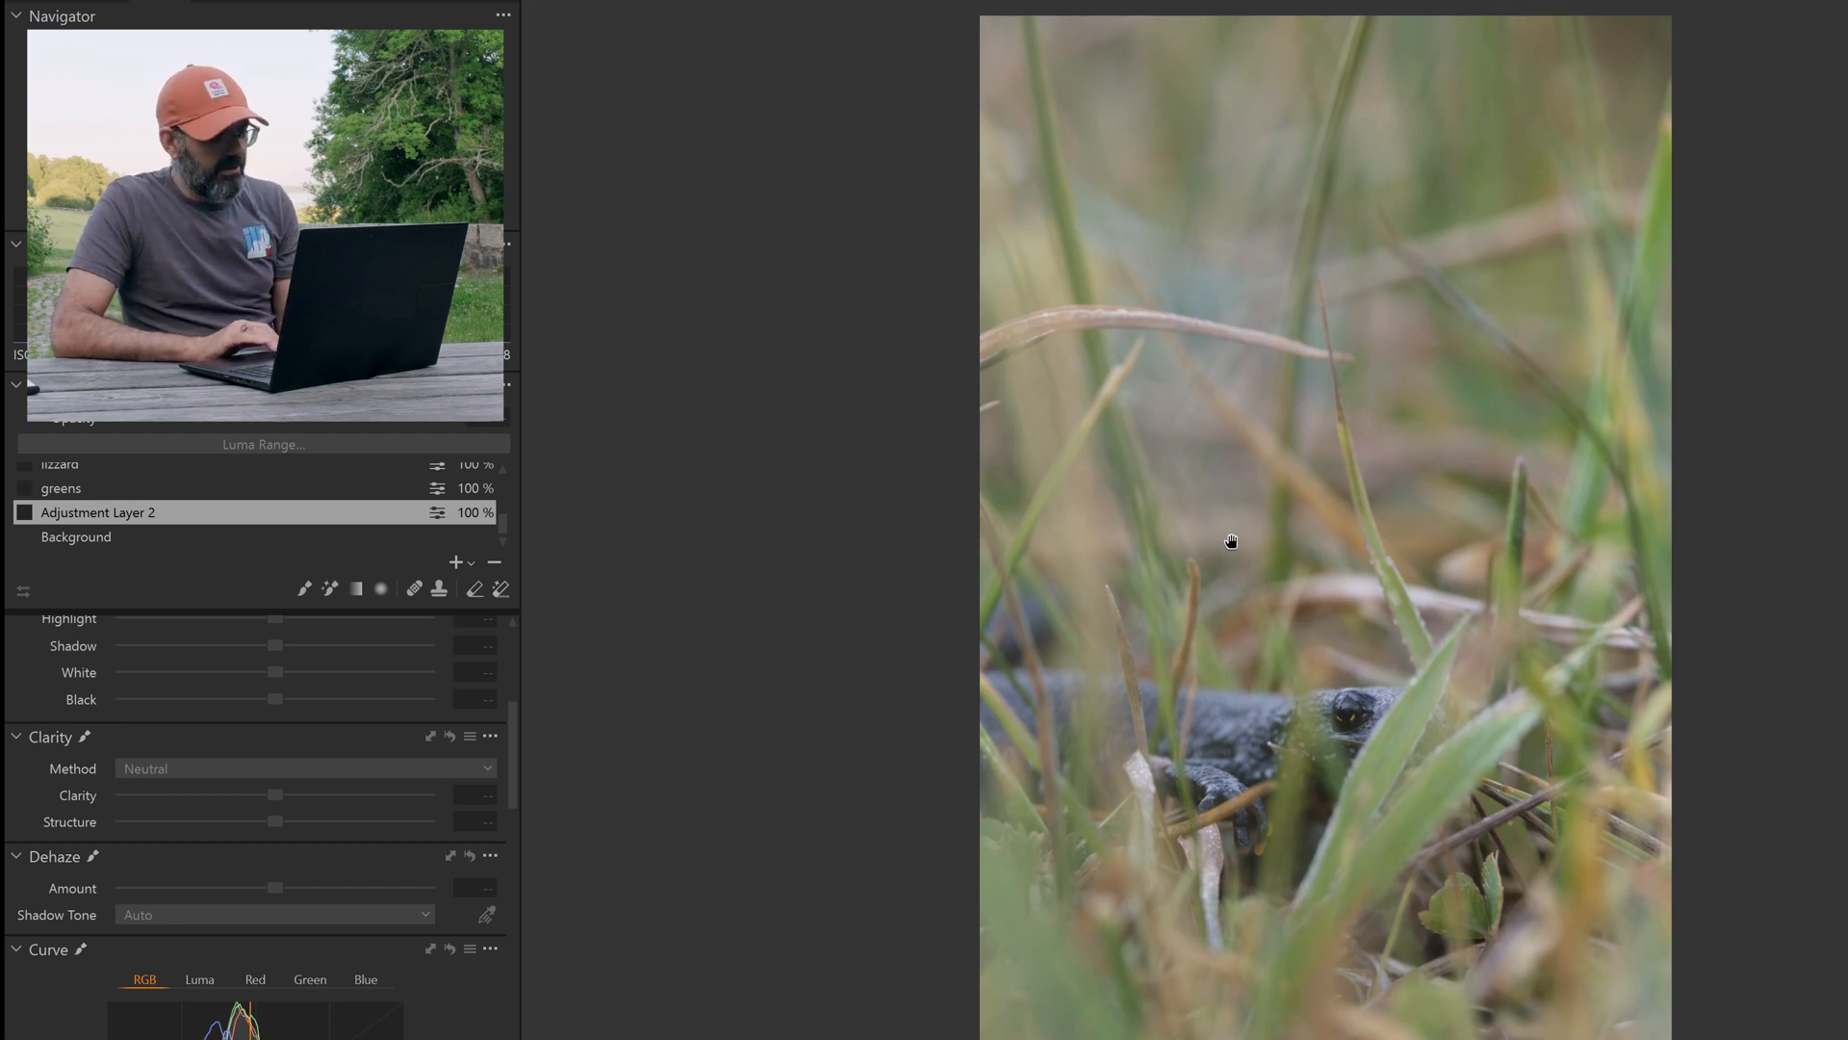
# Review the newt photo's layer stack and turn on Adjustment Layer 2
pyautogui.click(186, 539)
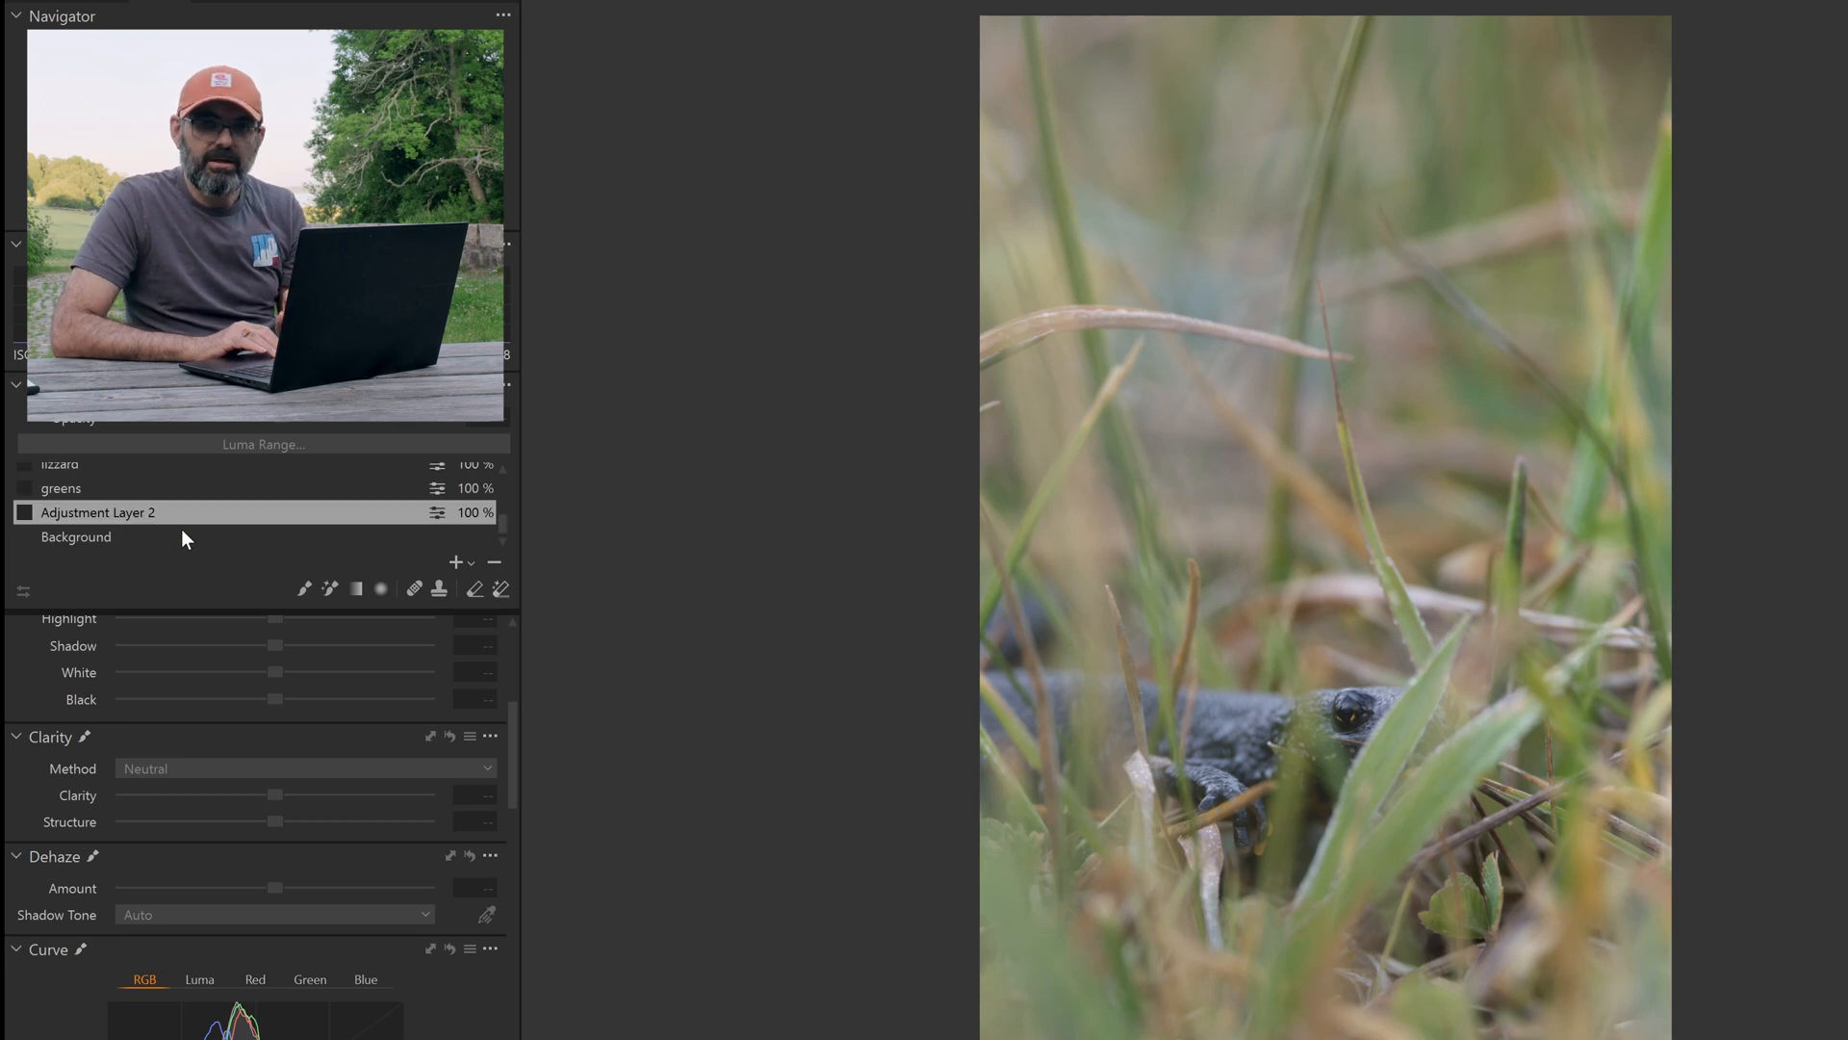
pyautogui.scroll(2, 185, 539)
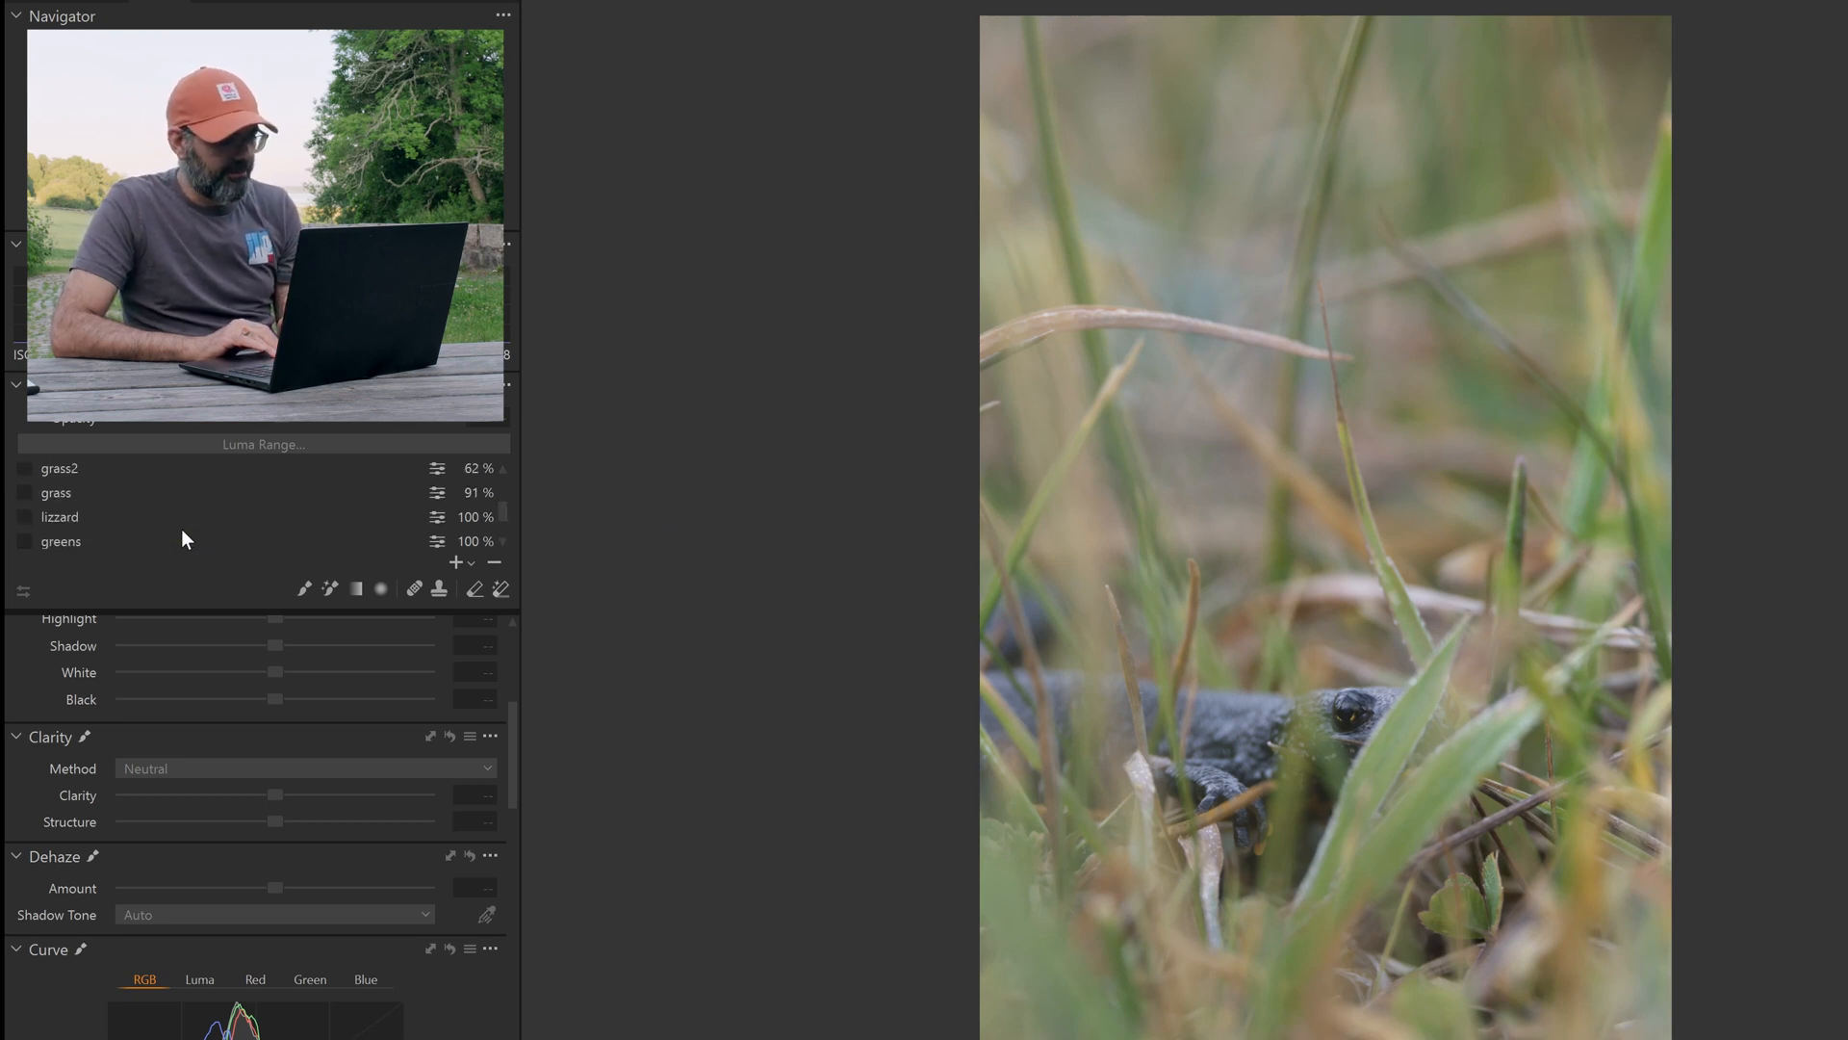
pyautogui.scroll(4, 185, 539)
pyautogui.scroll(-6, 185, 539)
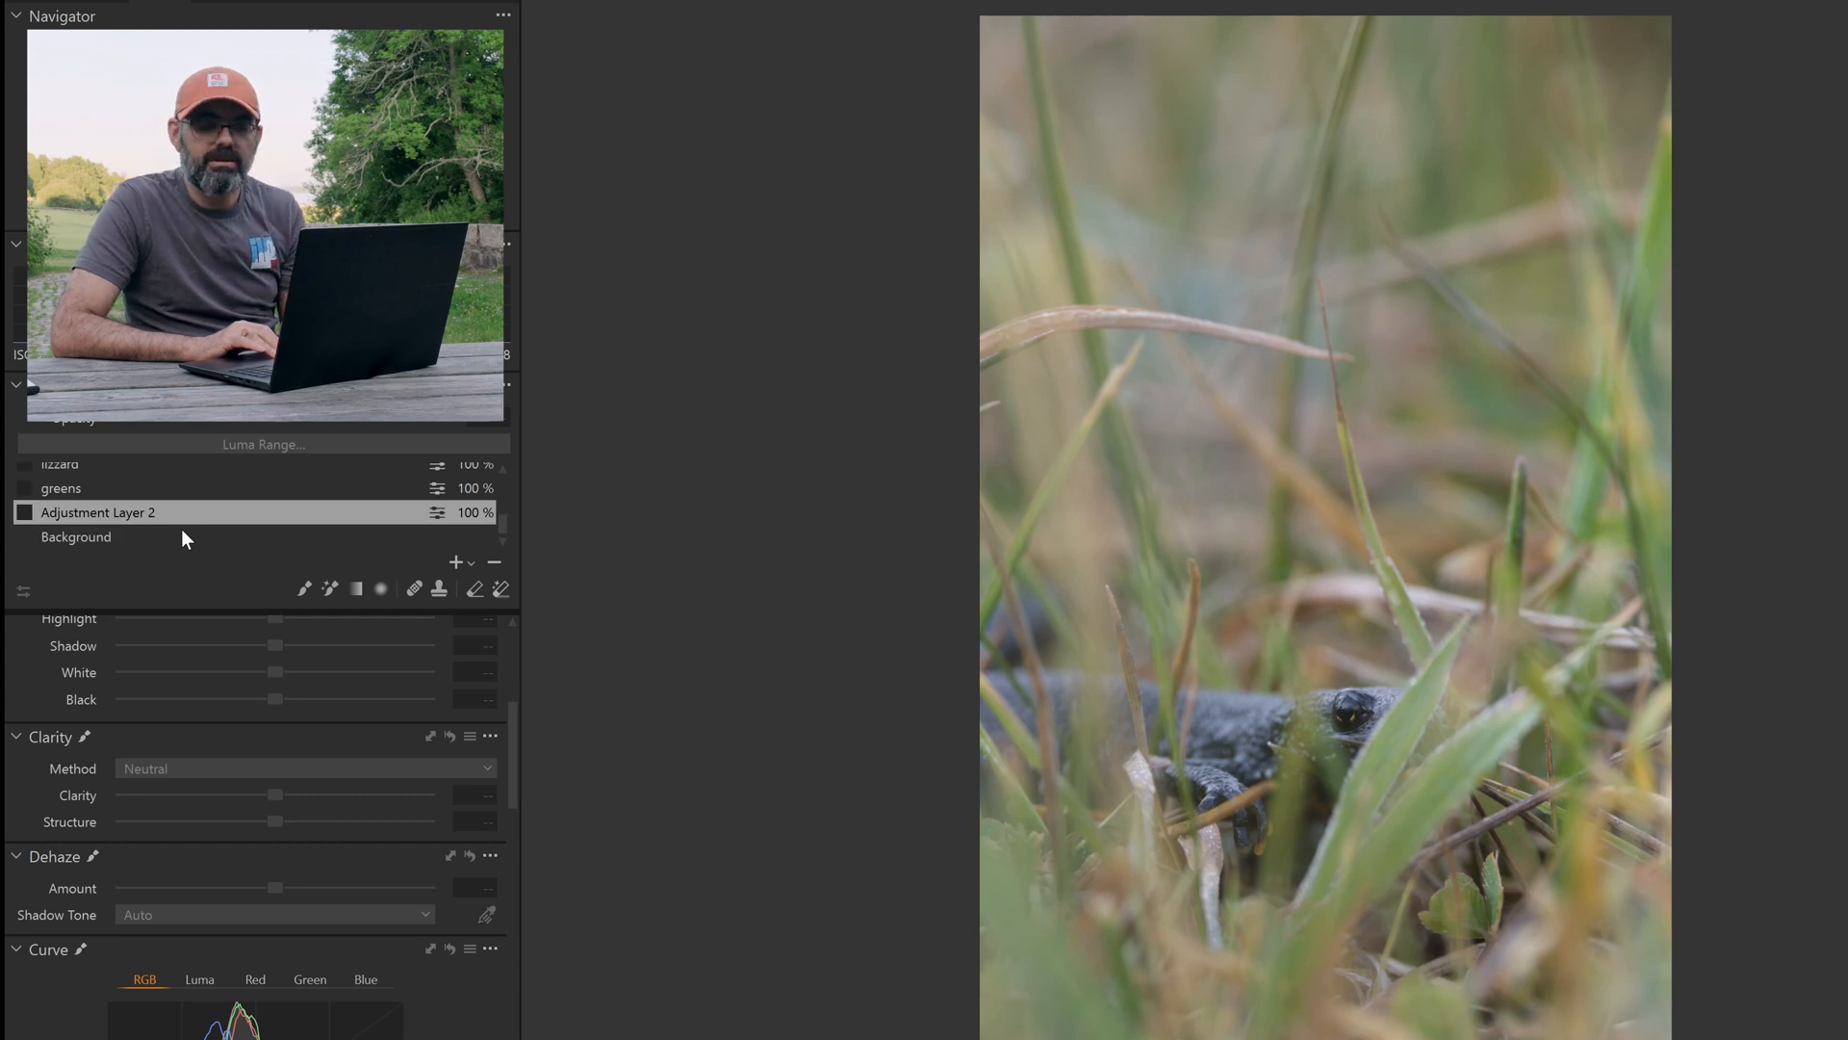
pyautogui.scroll(-2, 186, 539)
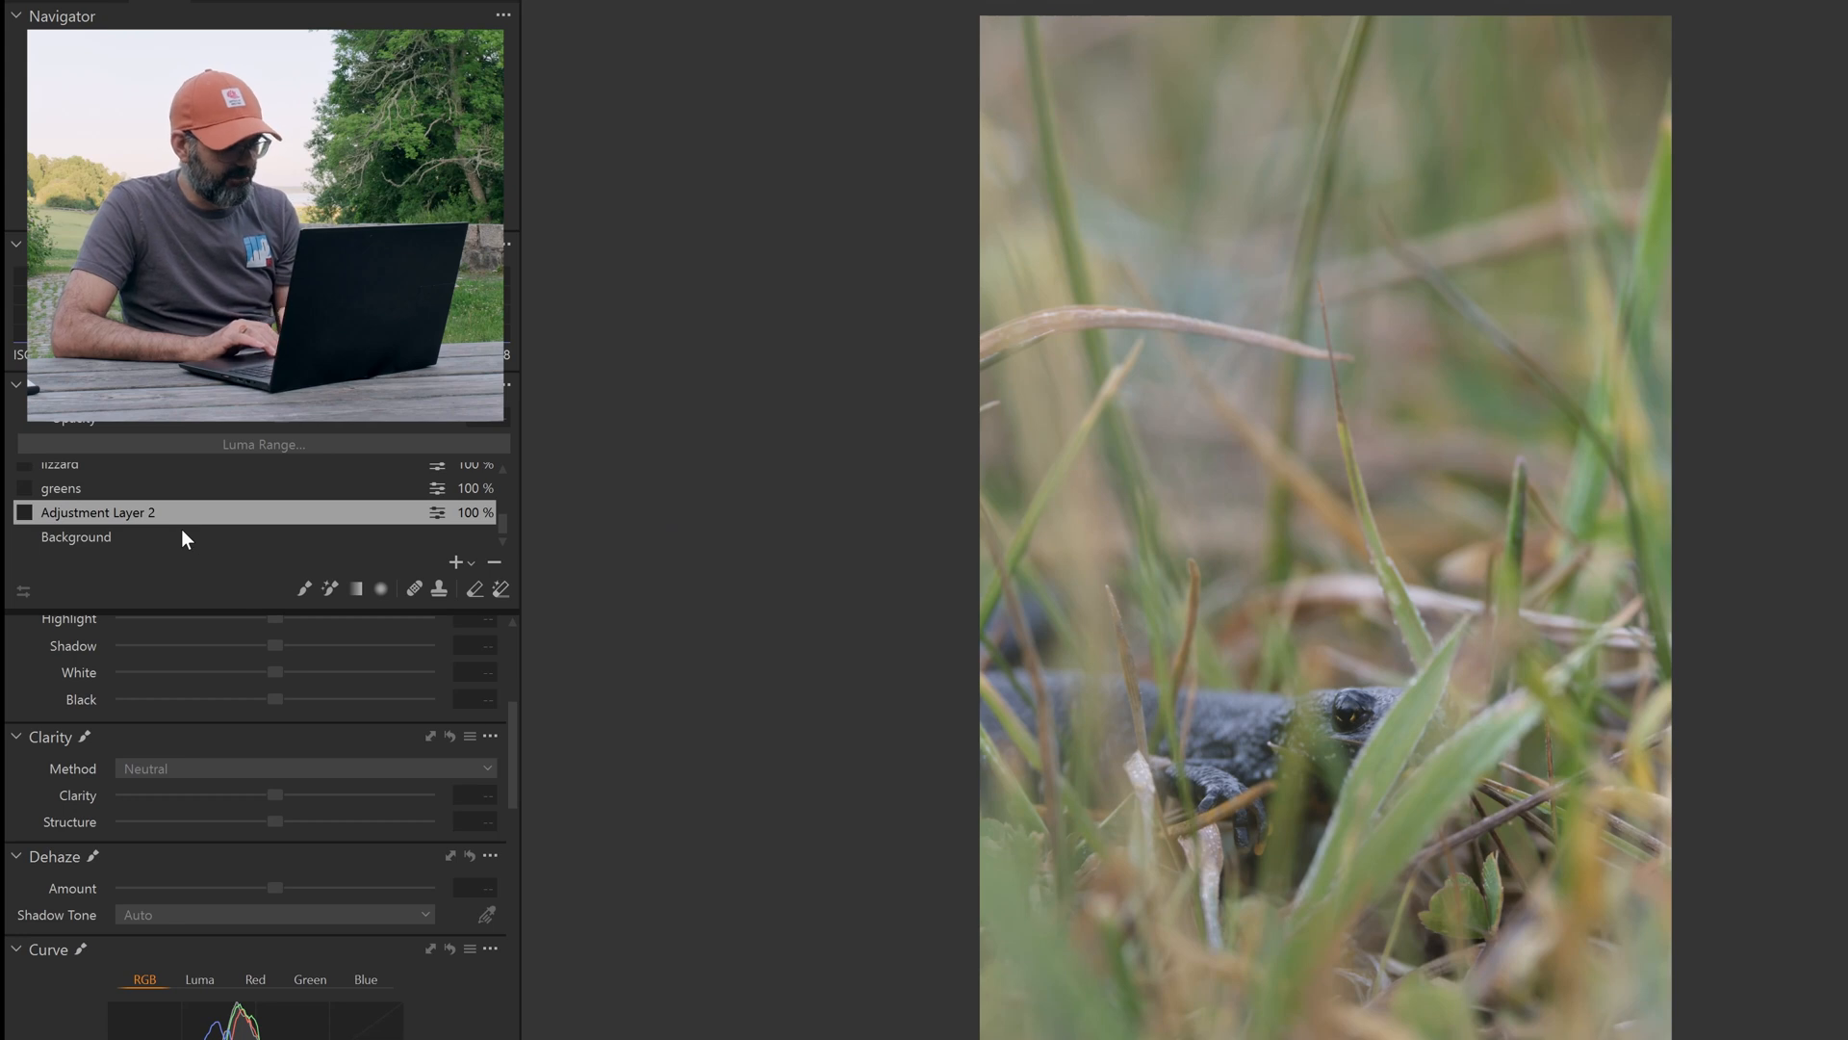
pyautogui.click(24, 512)
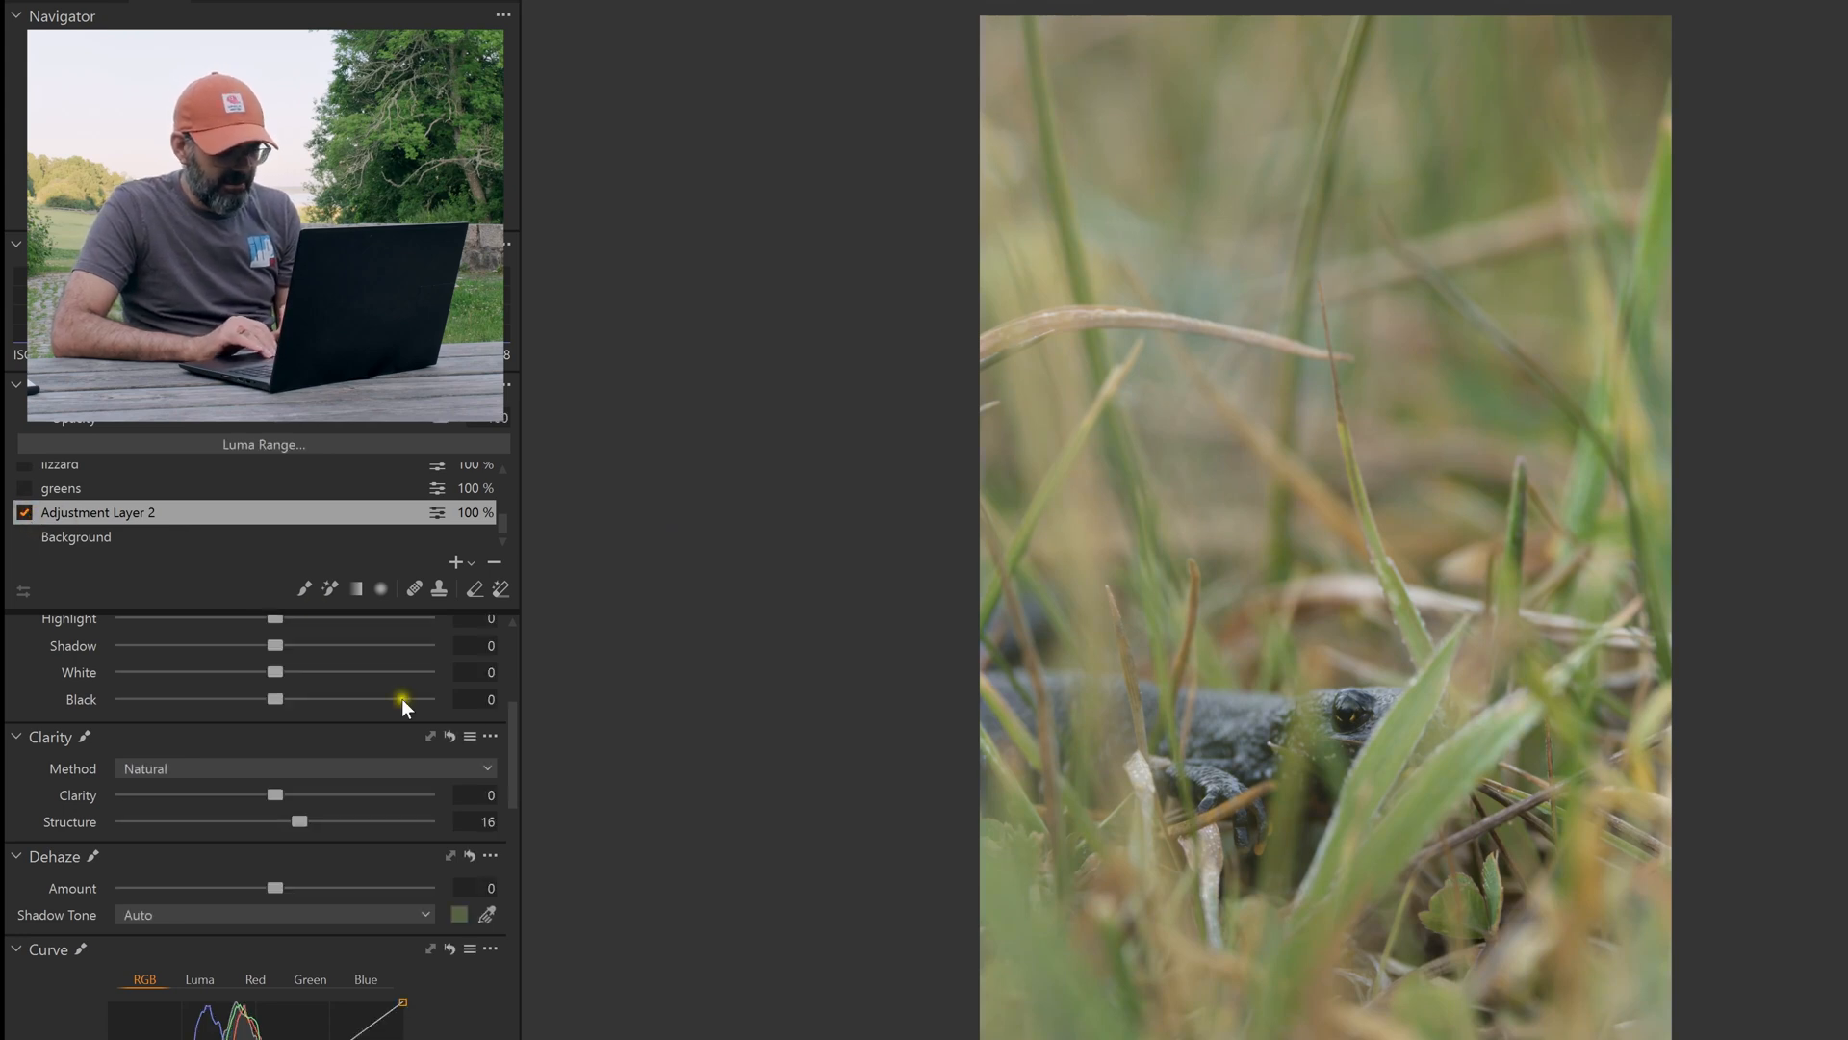
# Review the settings applied on Adjustment Layer 2, from clarity, dehaze and curve to white balance and exposure
pyautogui.scroll(-5, 402, 899)
pyautogui.scroll(3, 402, 899)
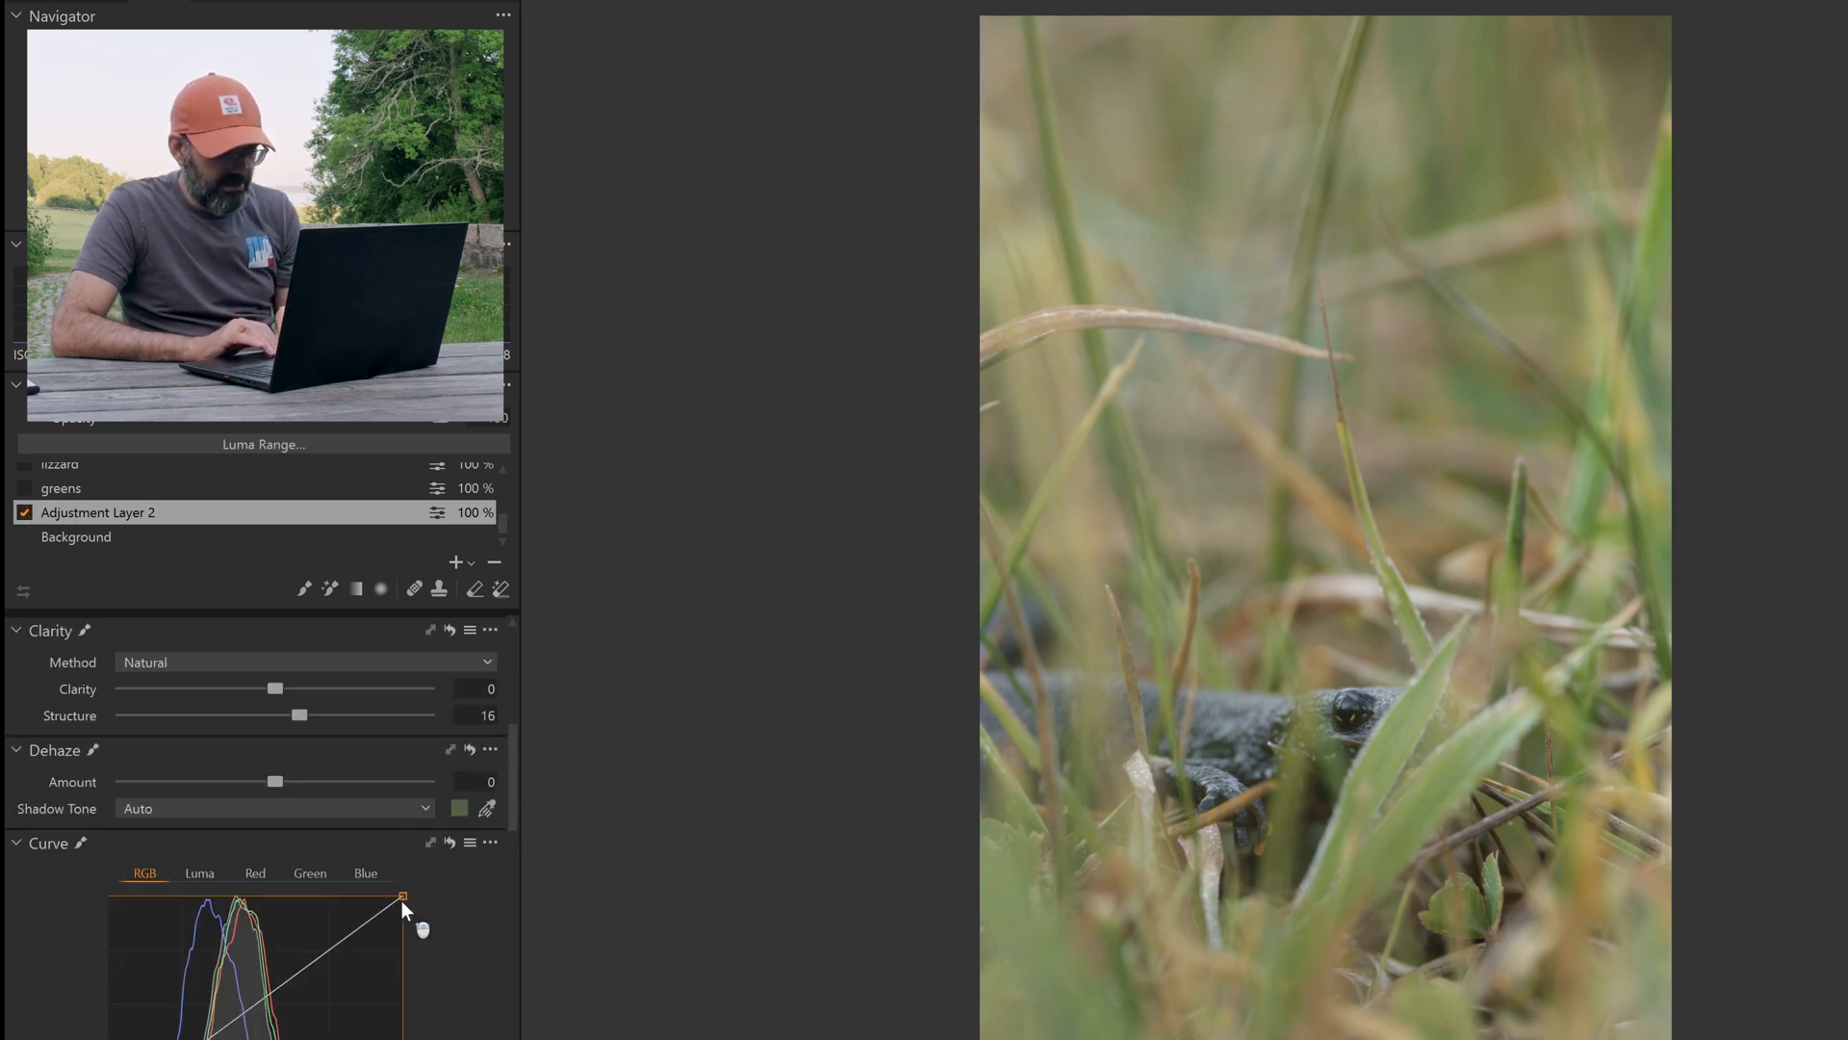
pyautogui.scroll(5, 401, 899)
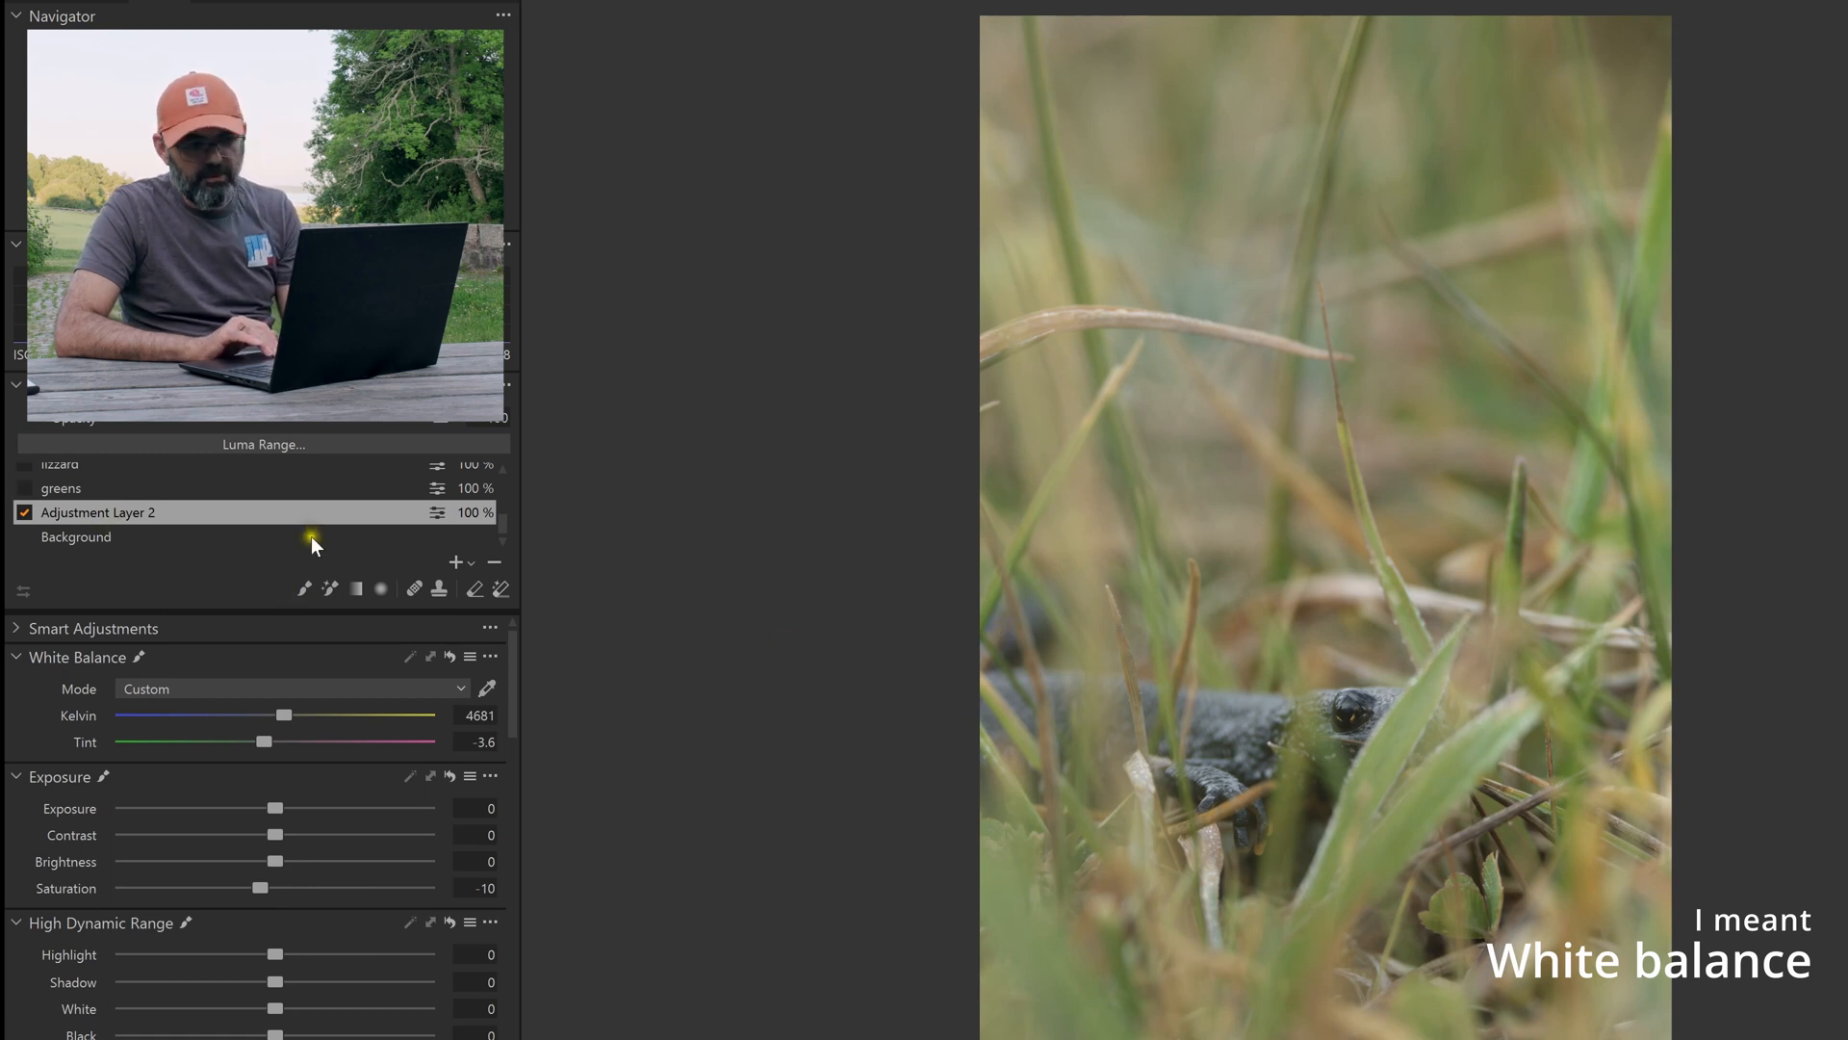
# Compare the newt photo before and after the adjustments made so far
pyautogui.press('\\')
pyautogui.press('\\')
pyautogui.press('\\')
pyautogui.press('\\')
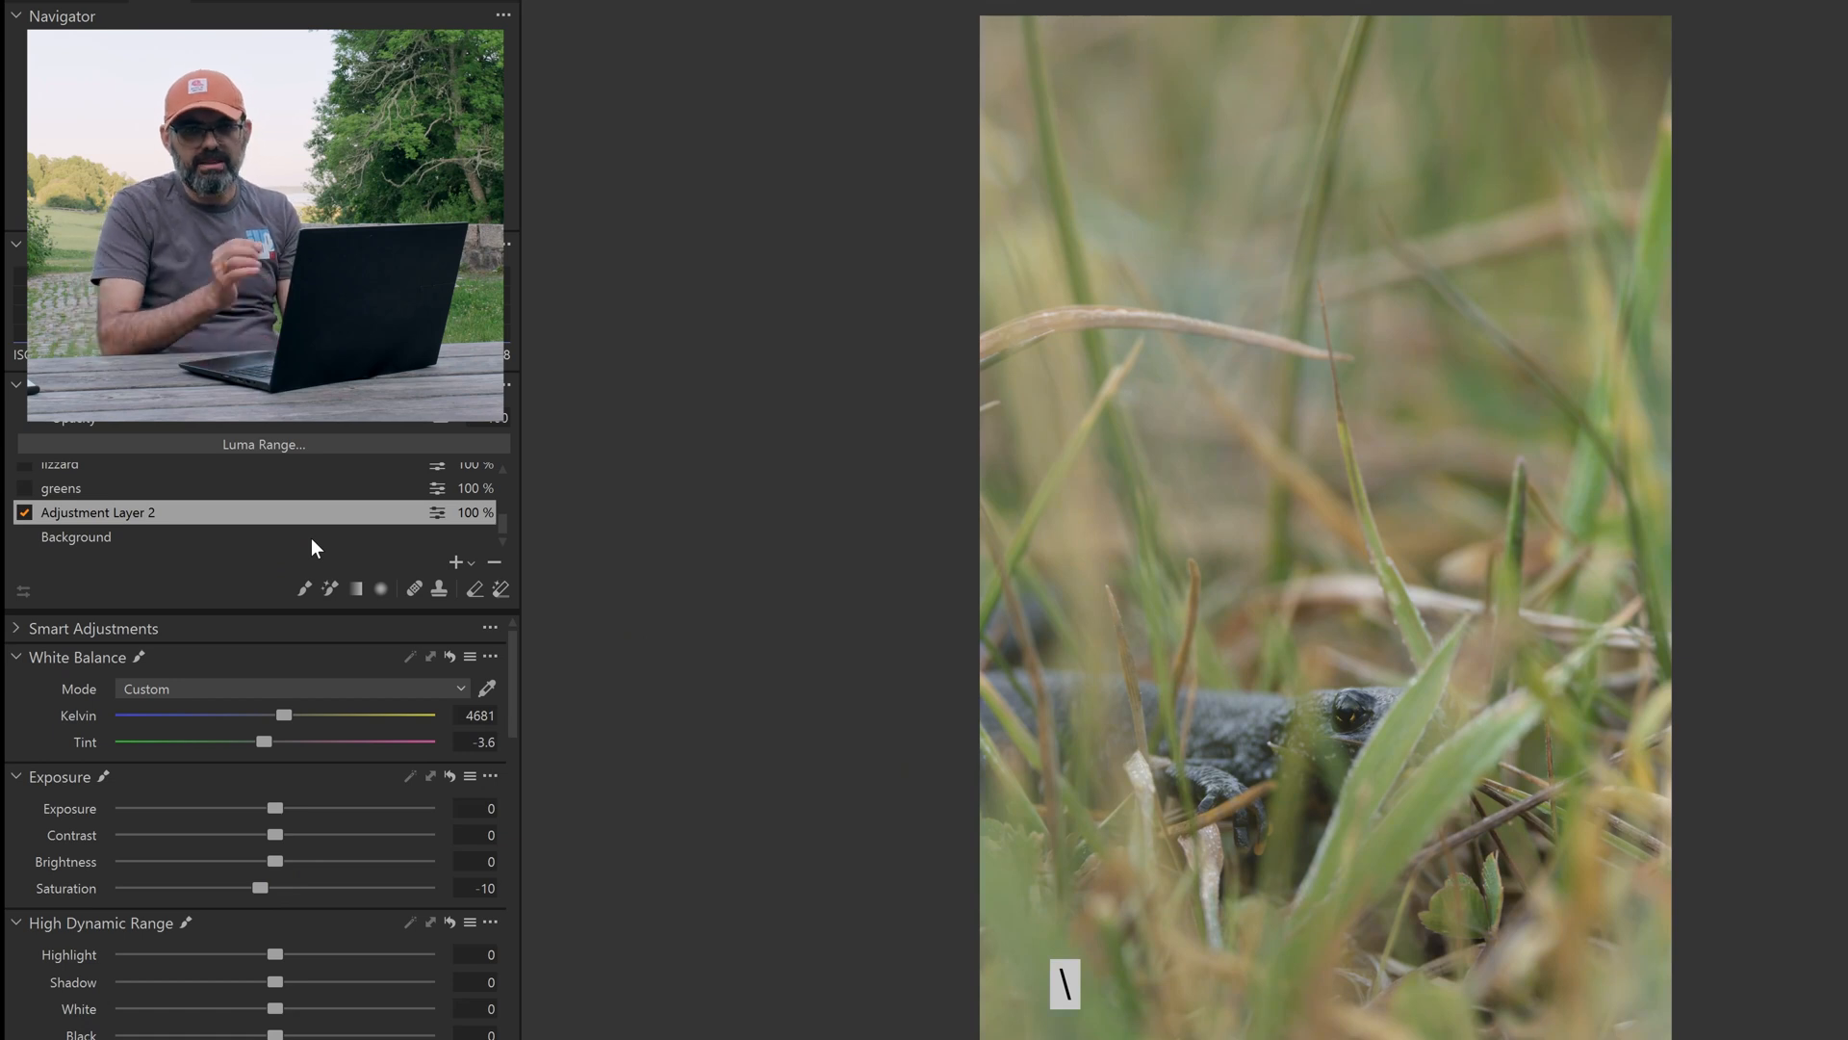
# Turn on the greens layer and check its mask over the newt photo, hiding the mask again
pyautogui.click(115, 488)
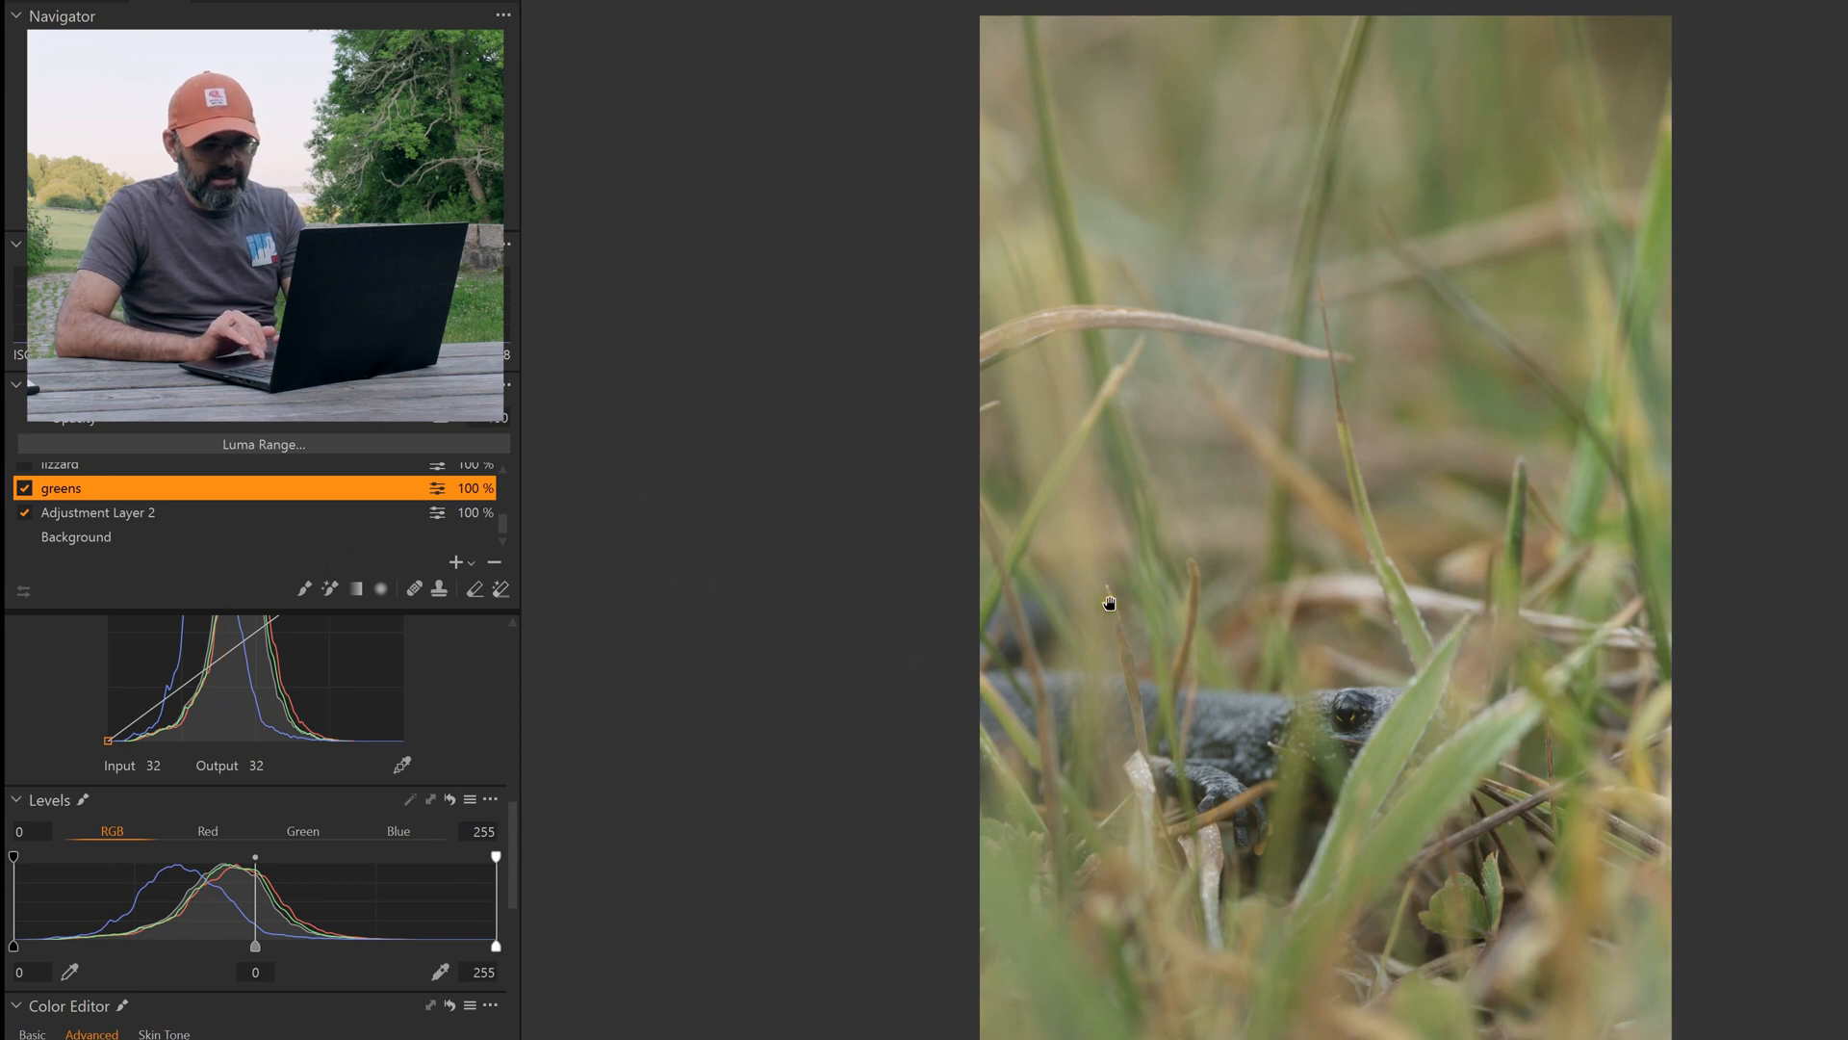
pyautogui.press('m')
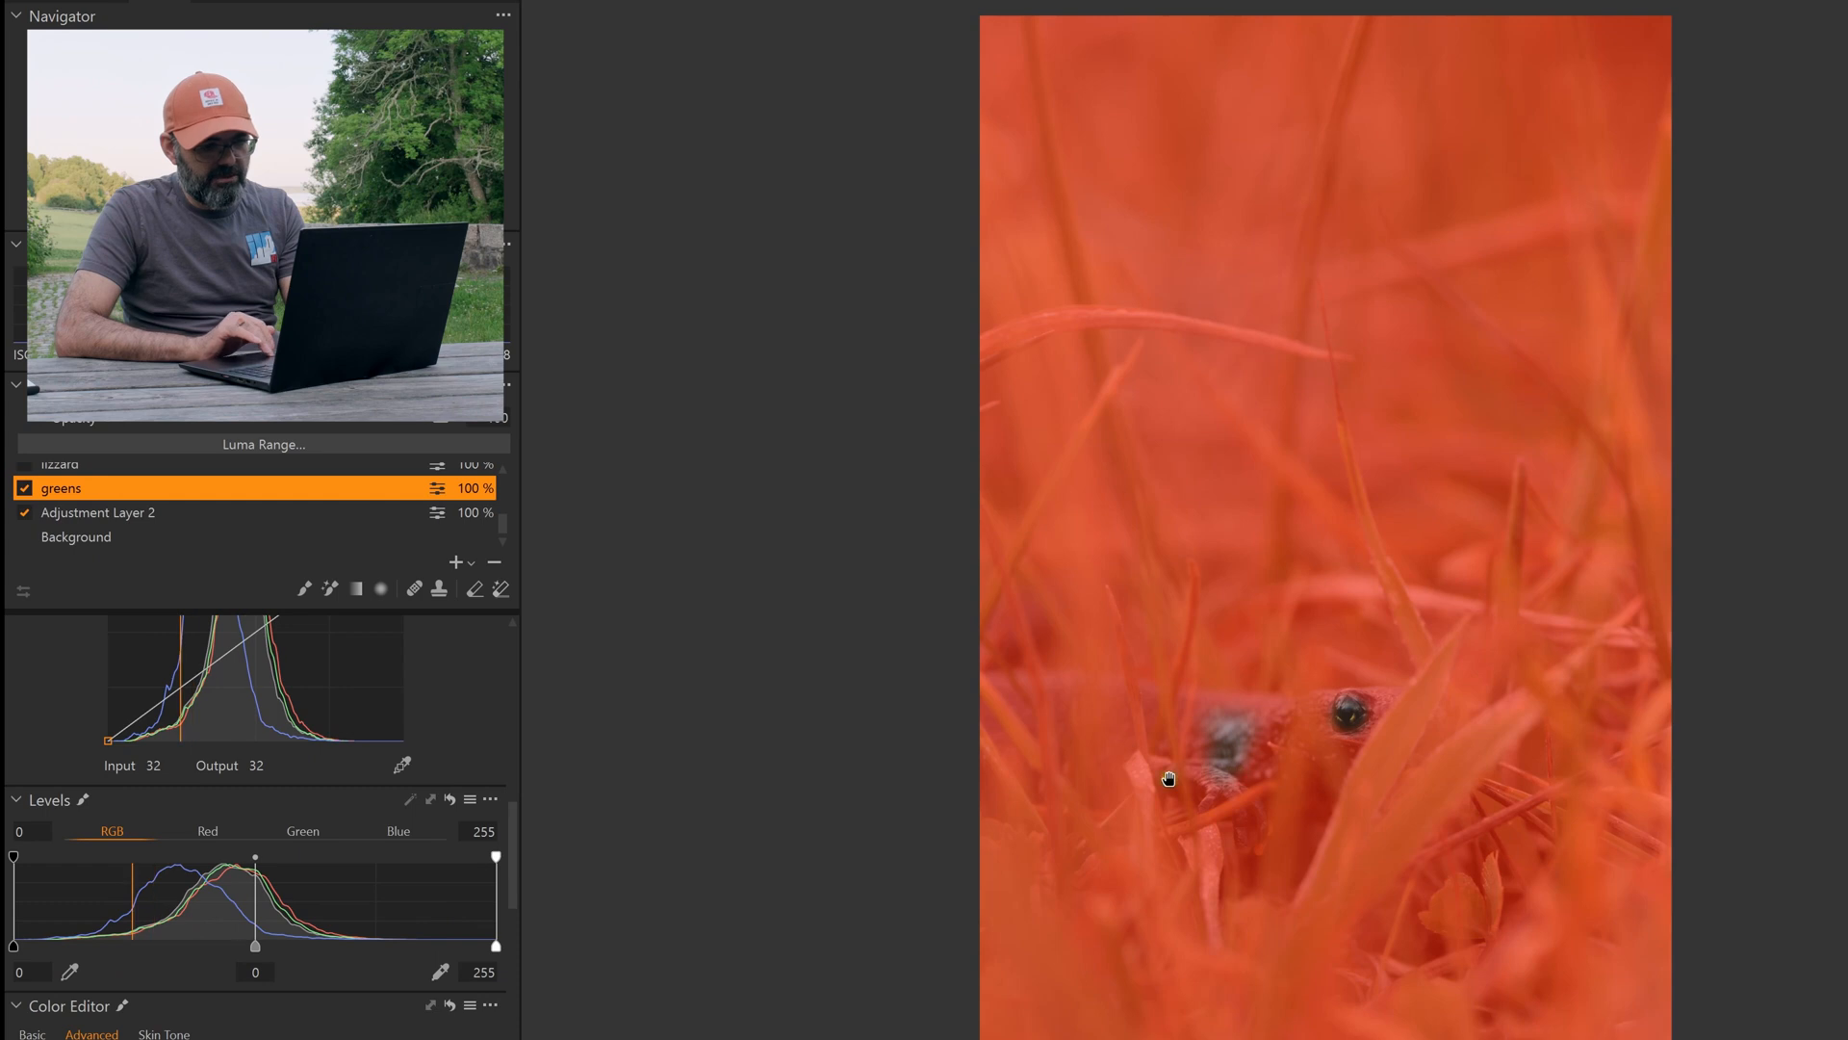
pyautogui.press('m')
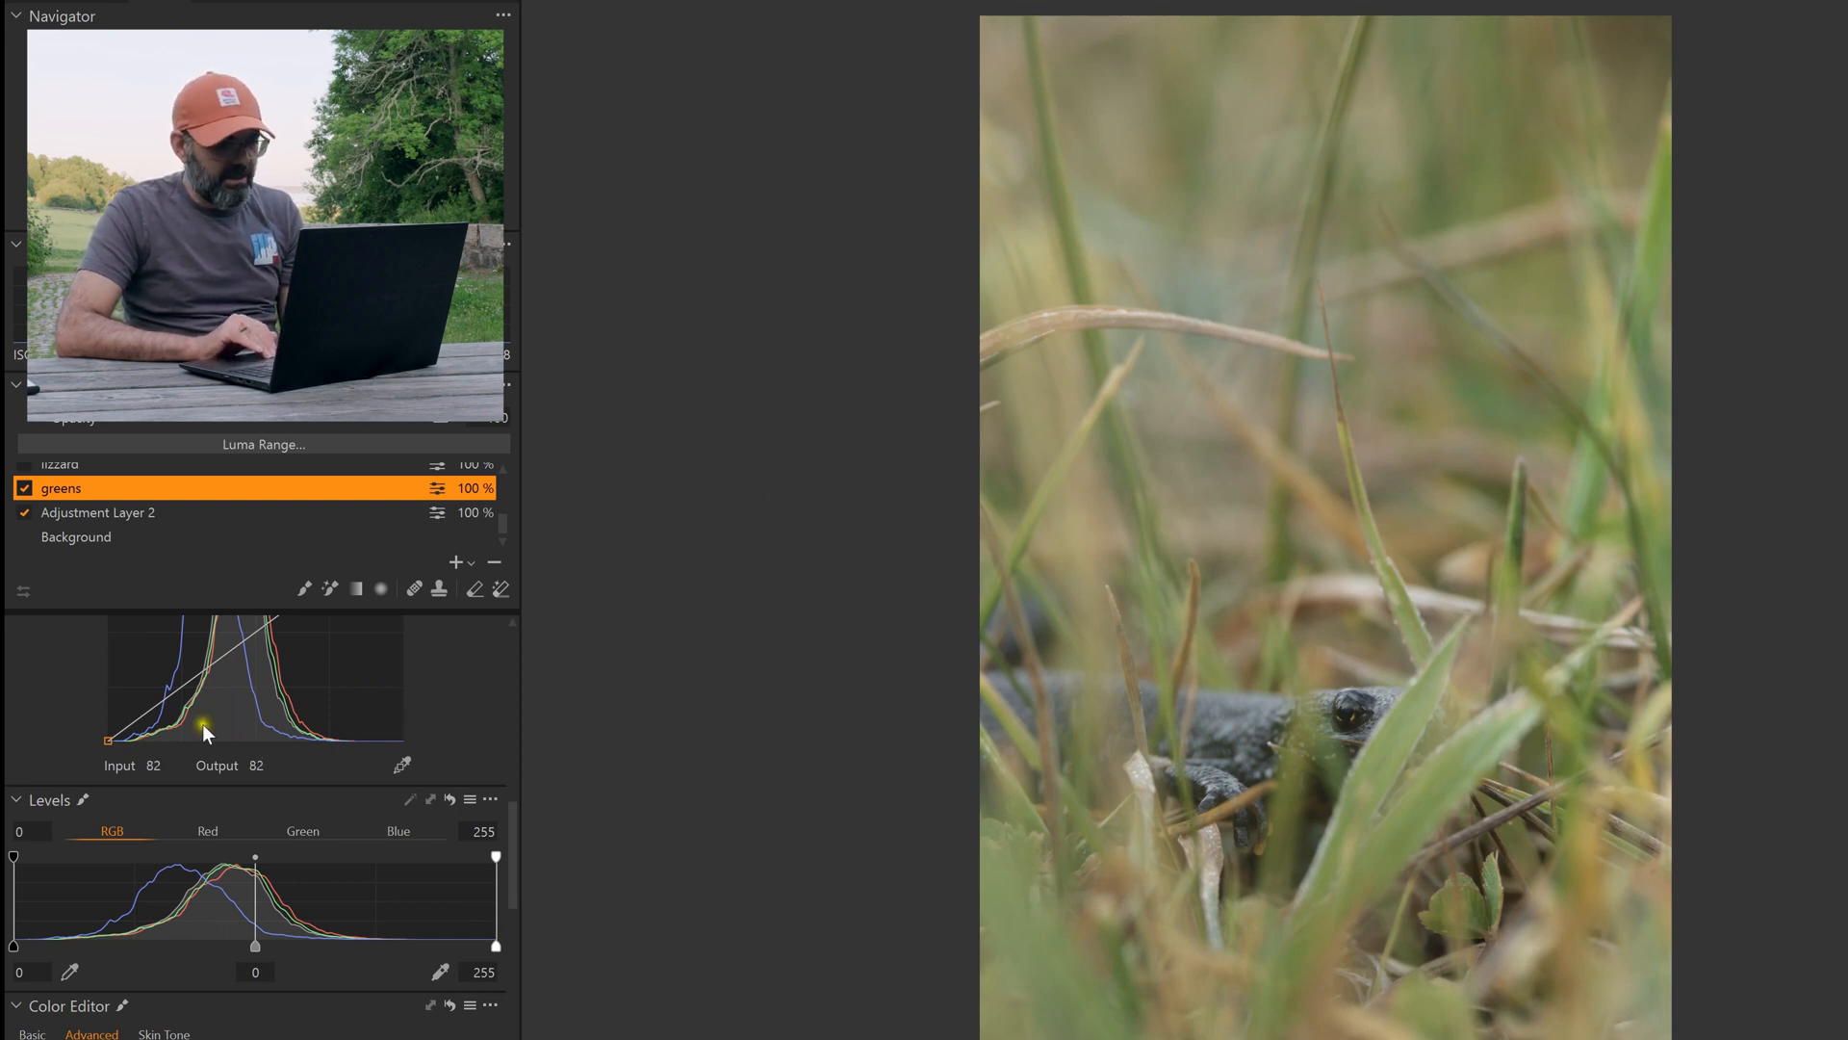
# Sample the blurred tan grass blade in the upper background with the advanced Color Editor on the greens layer
pyautogui.scroll(-10, 321, 847)
pyautogui.scroll(7, 321, 847)
pyautogui.click(33, 719)
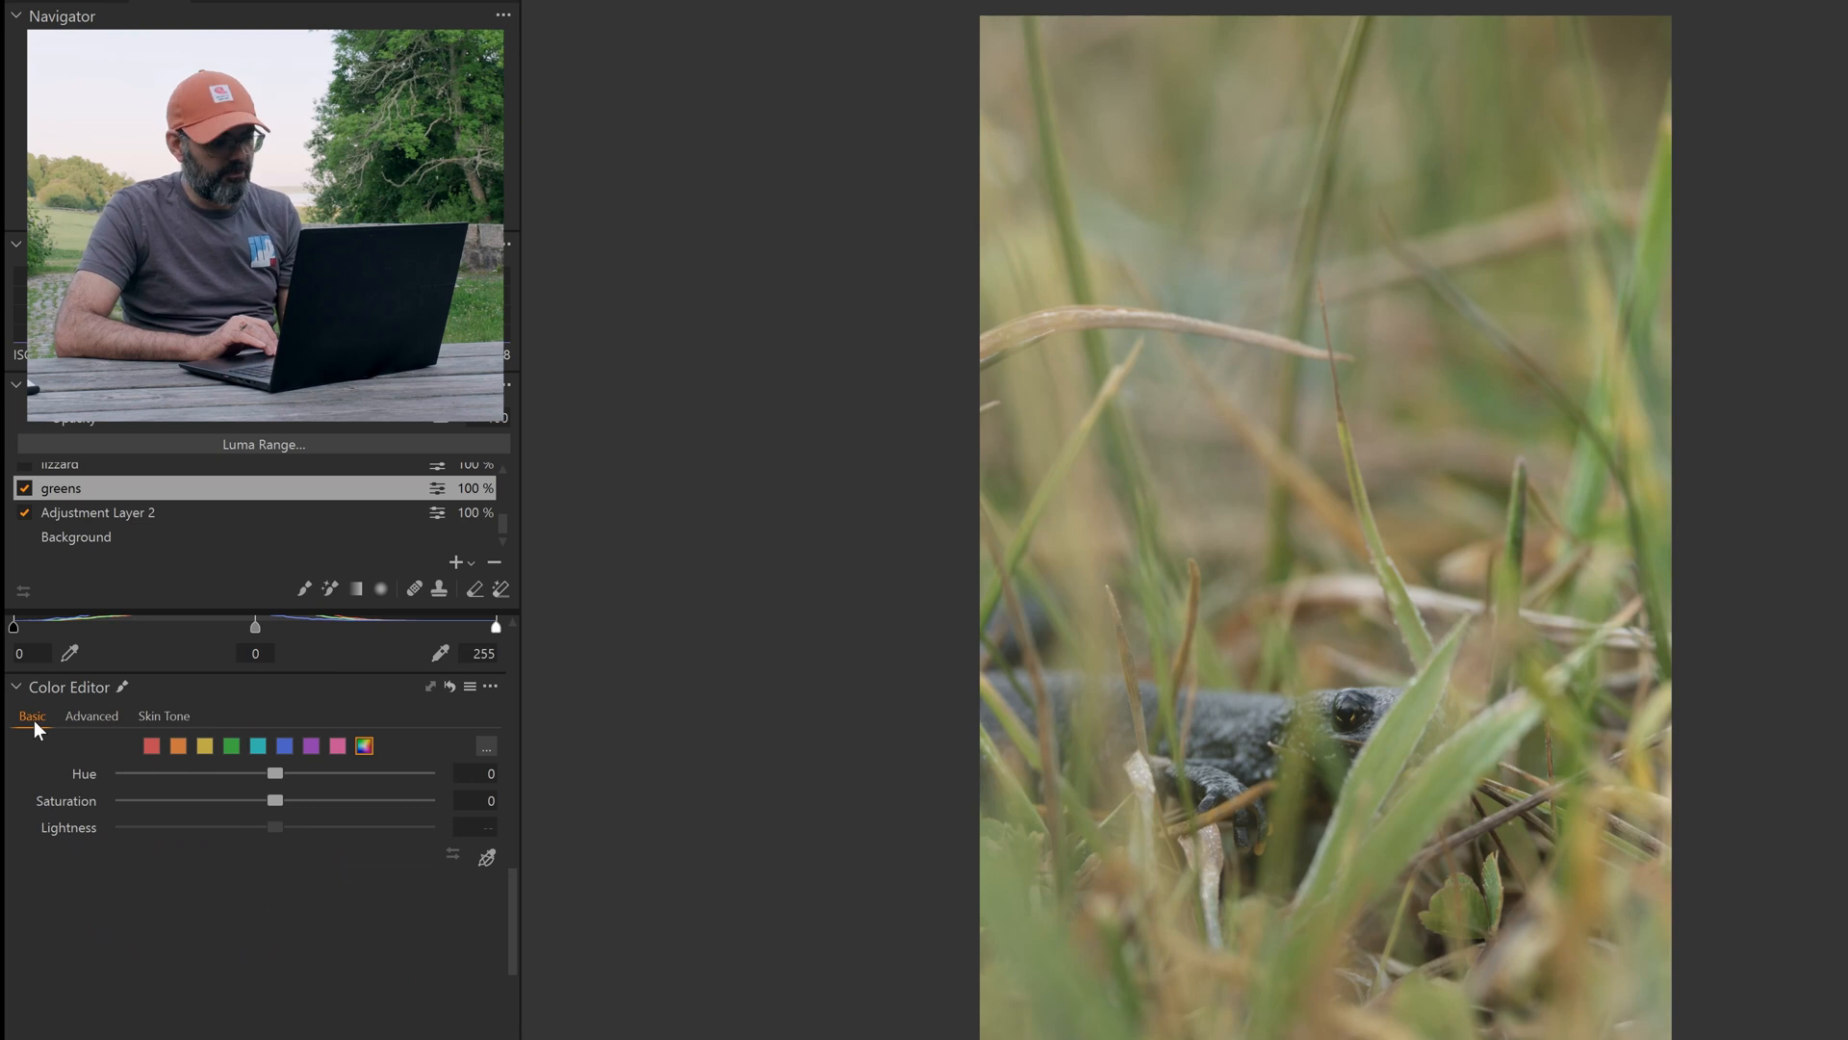
pyautogui.click(34, 718)
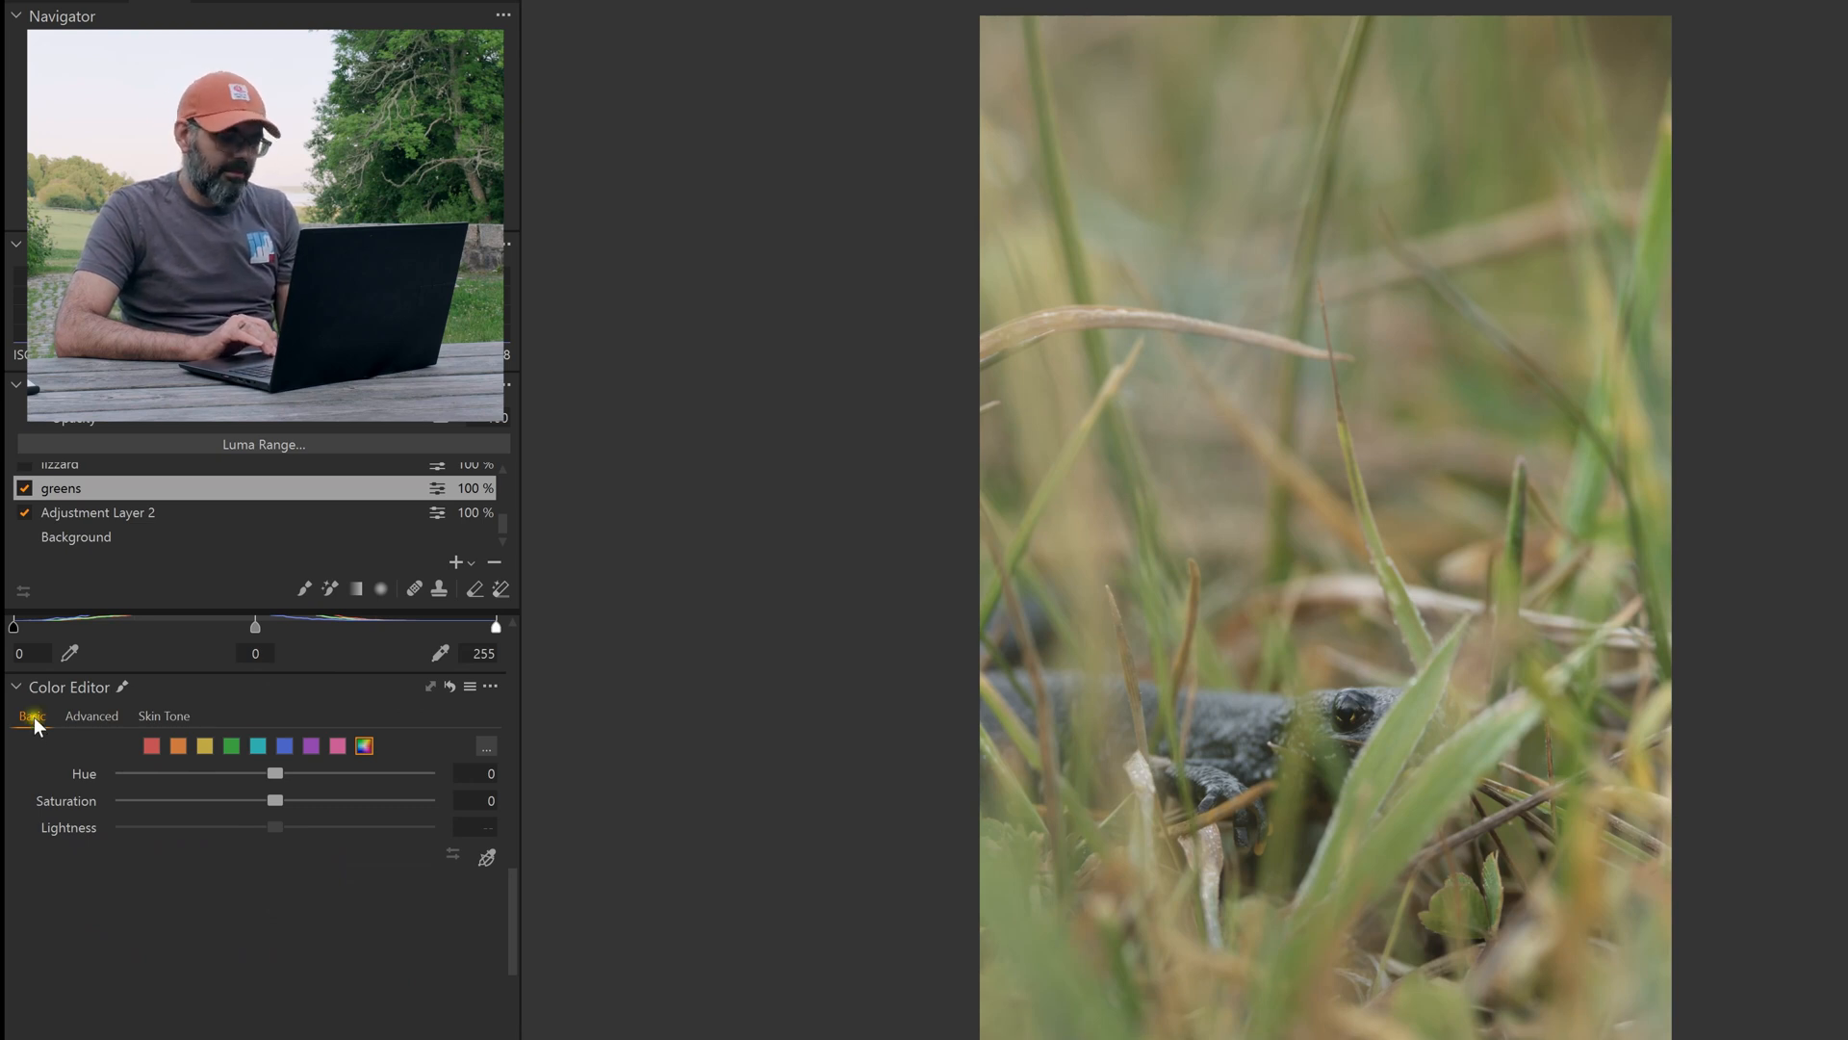
pyautogui.click(47, 719)
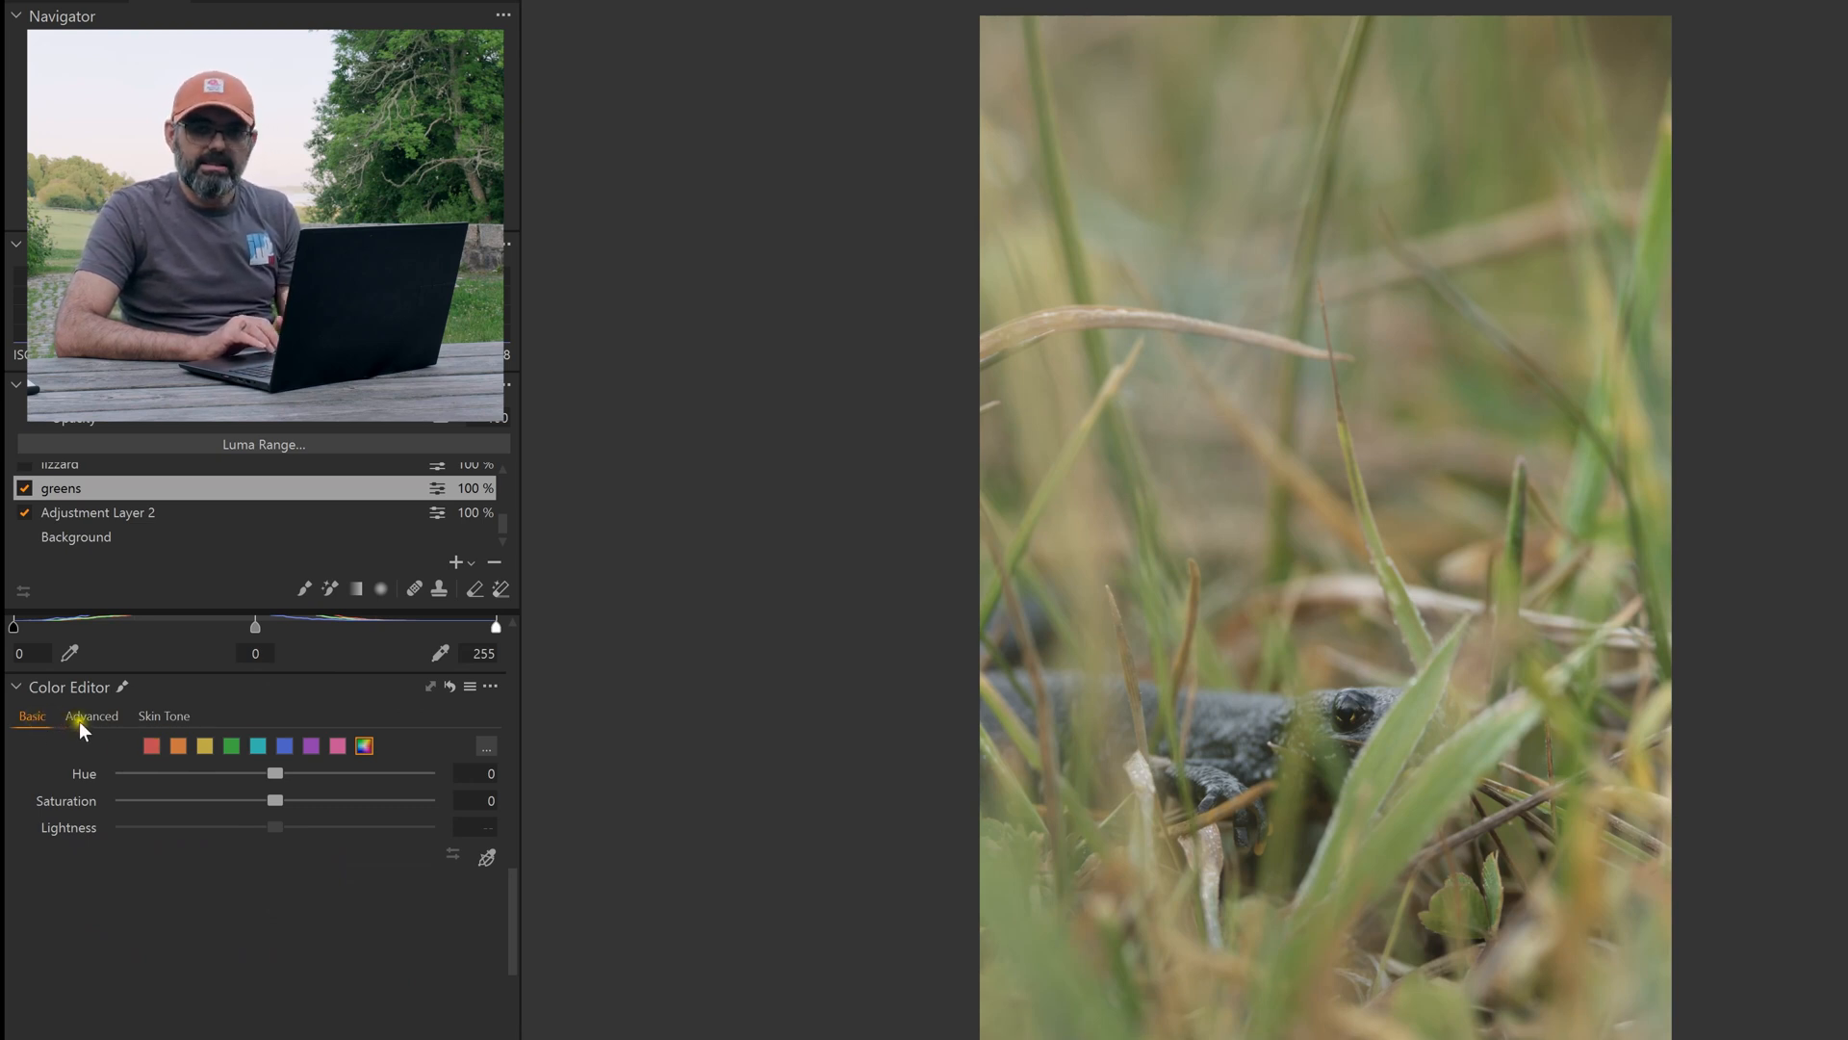
pyautogui.click(81, 720)
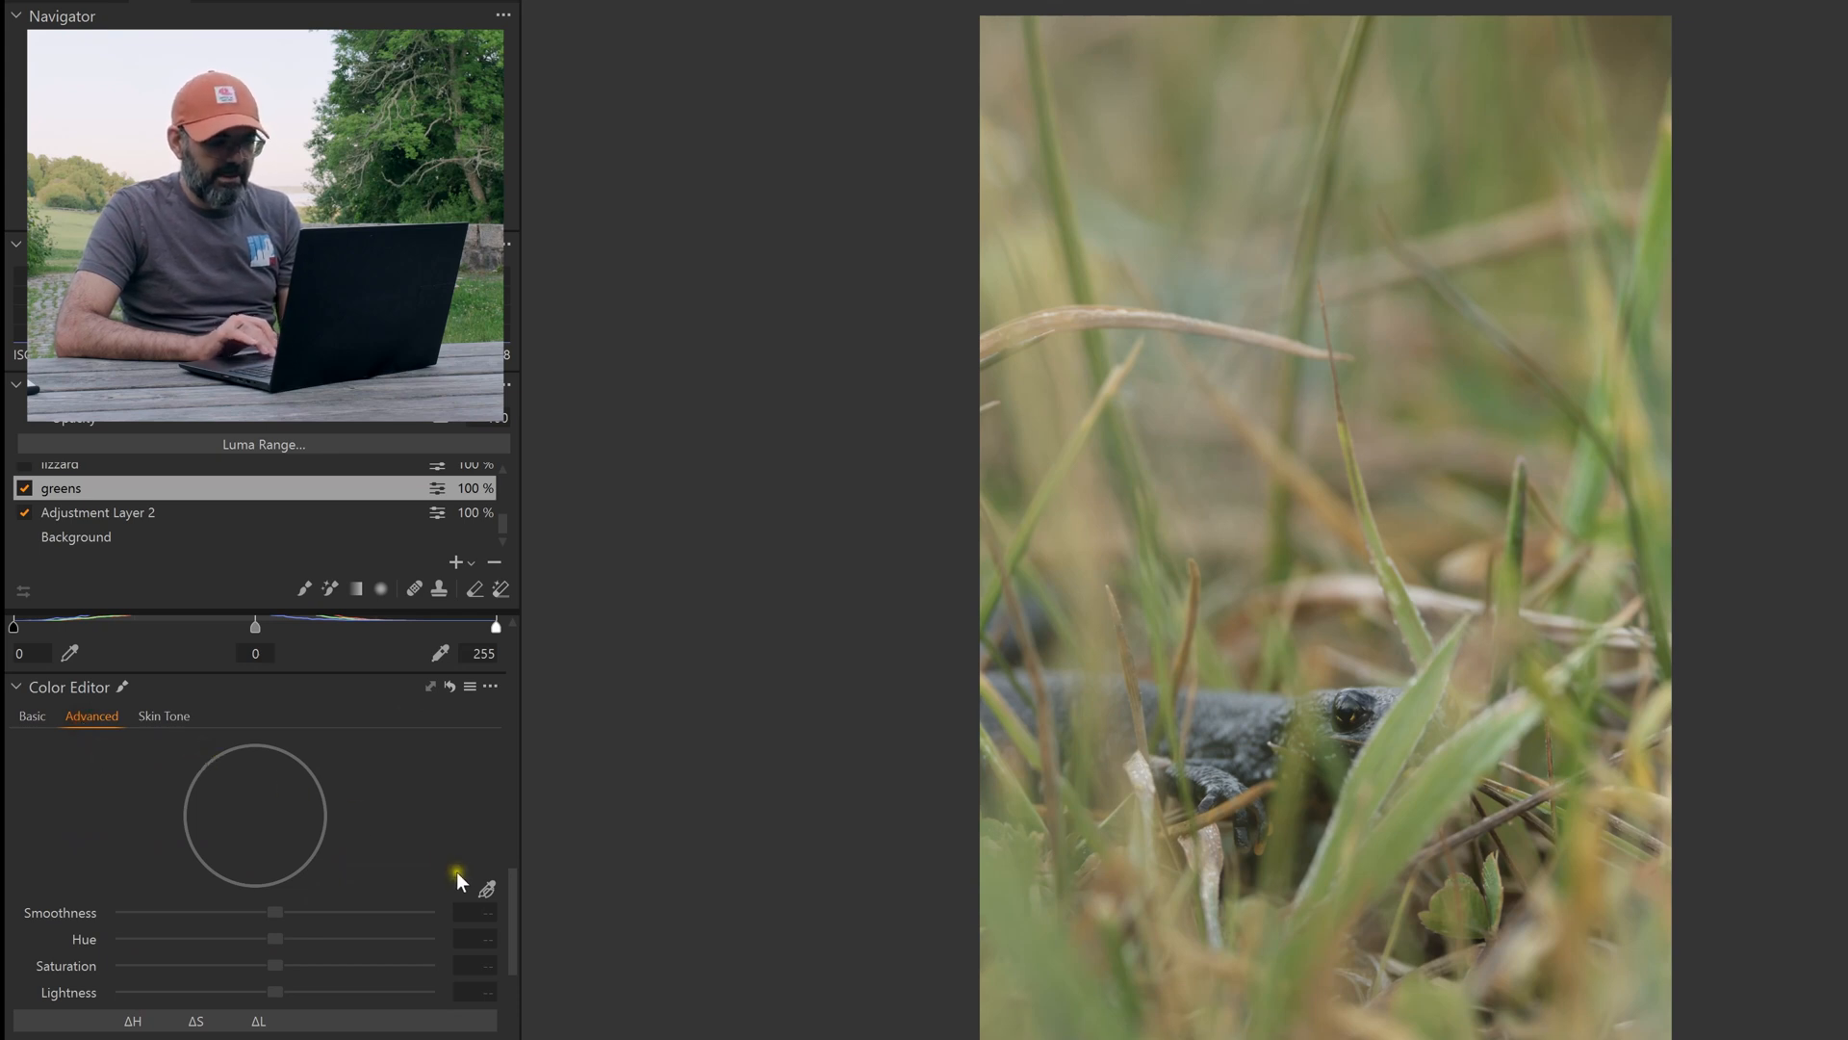
pyautogui.click(485, 889)
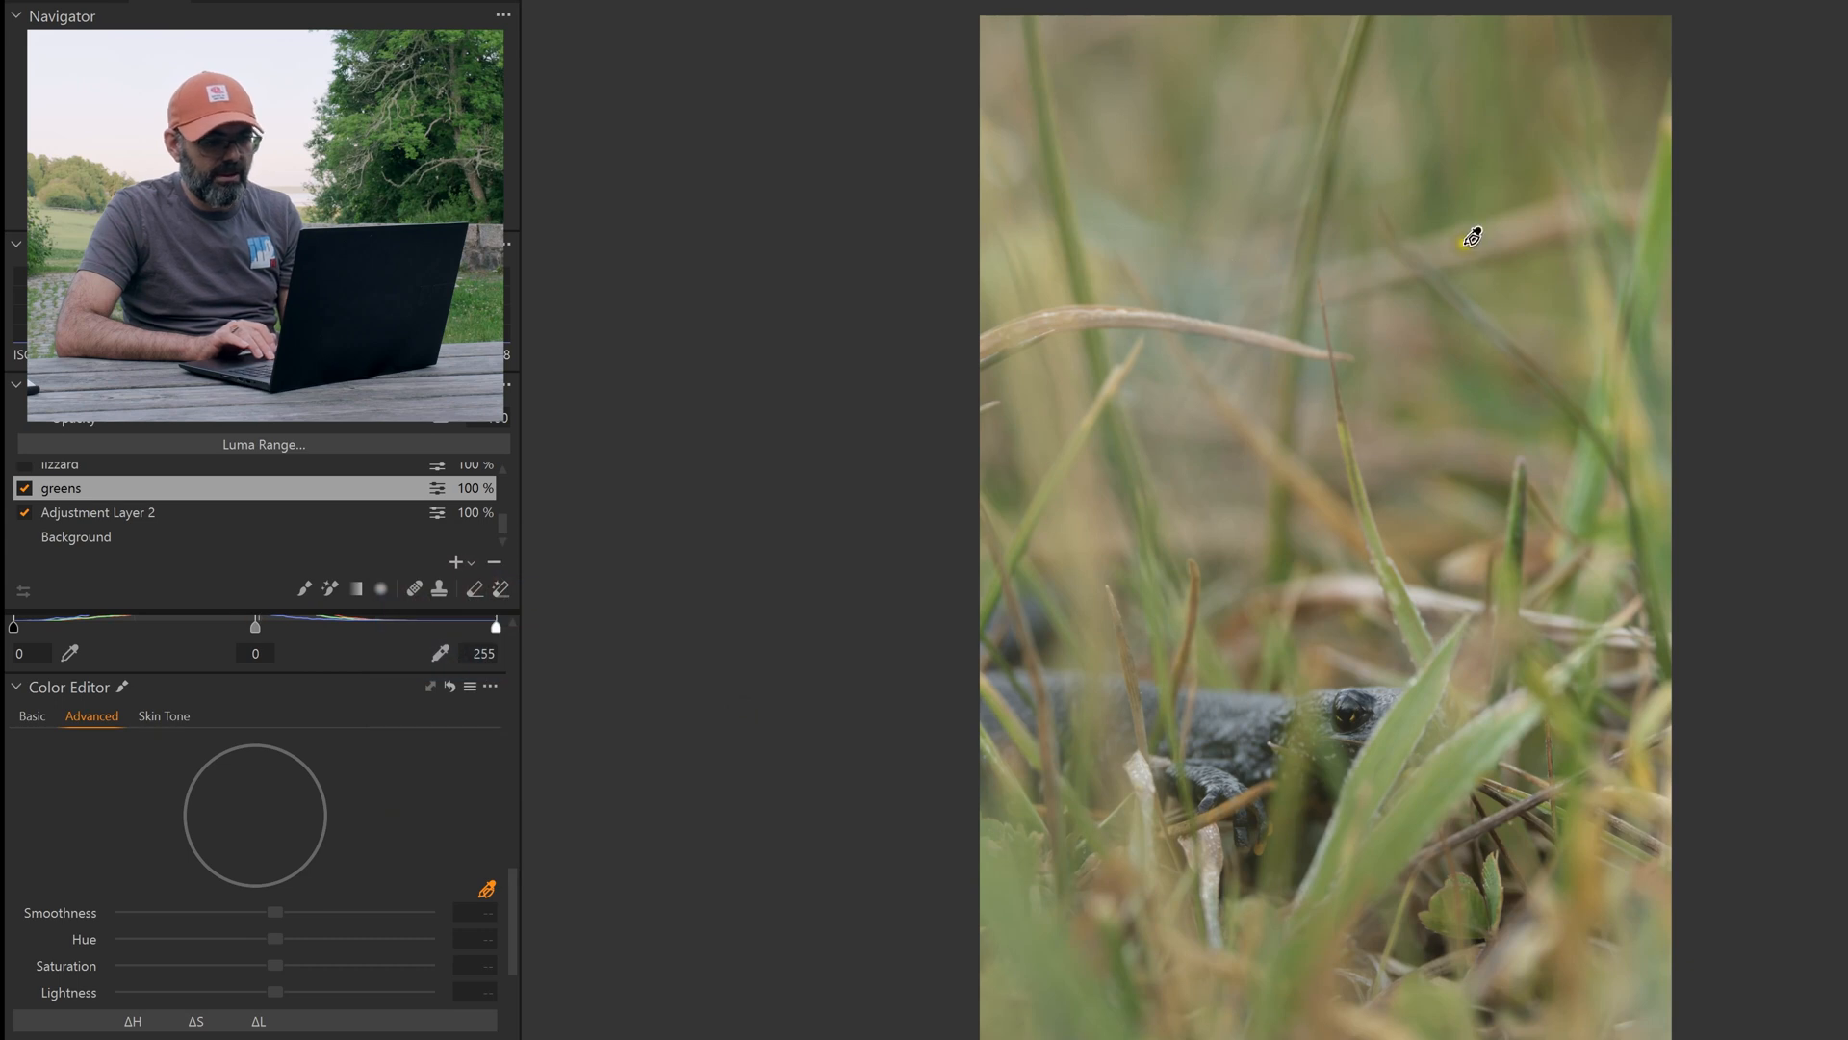
pyautogui.click(1524, 219)
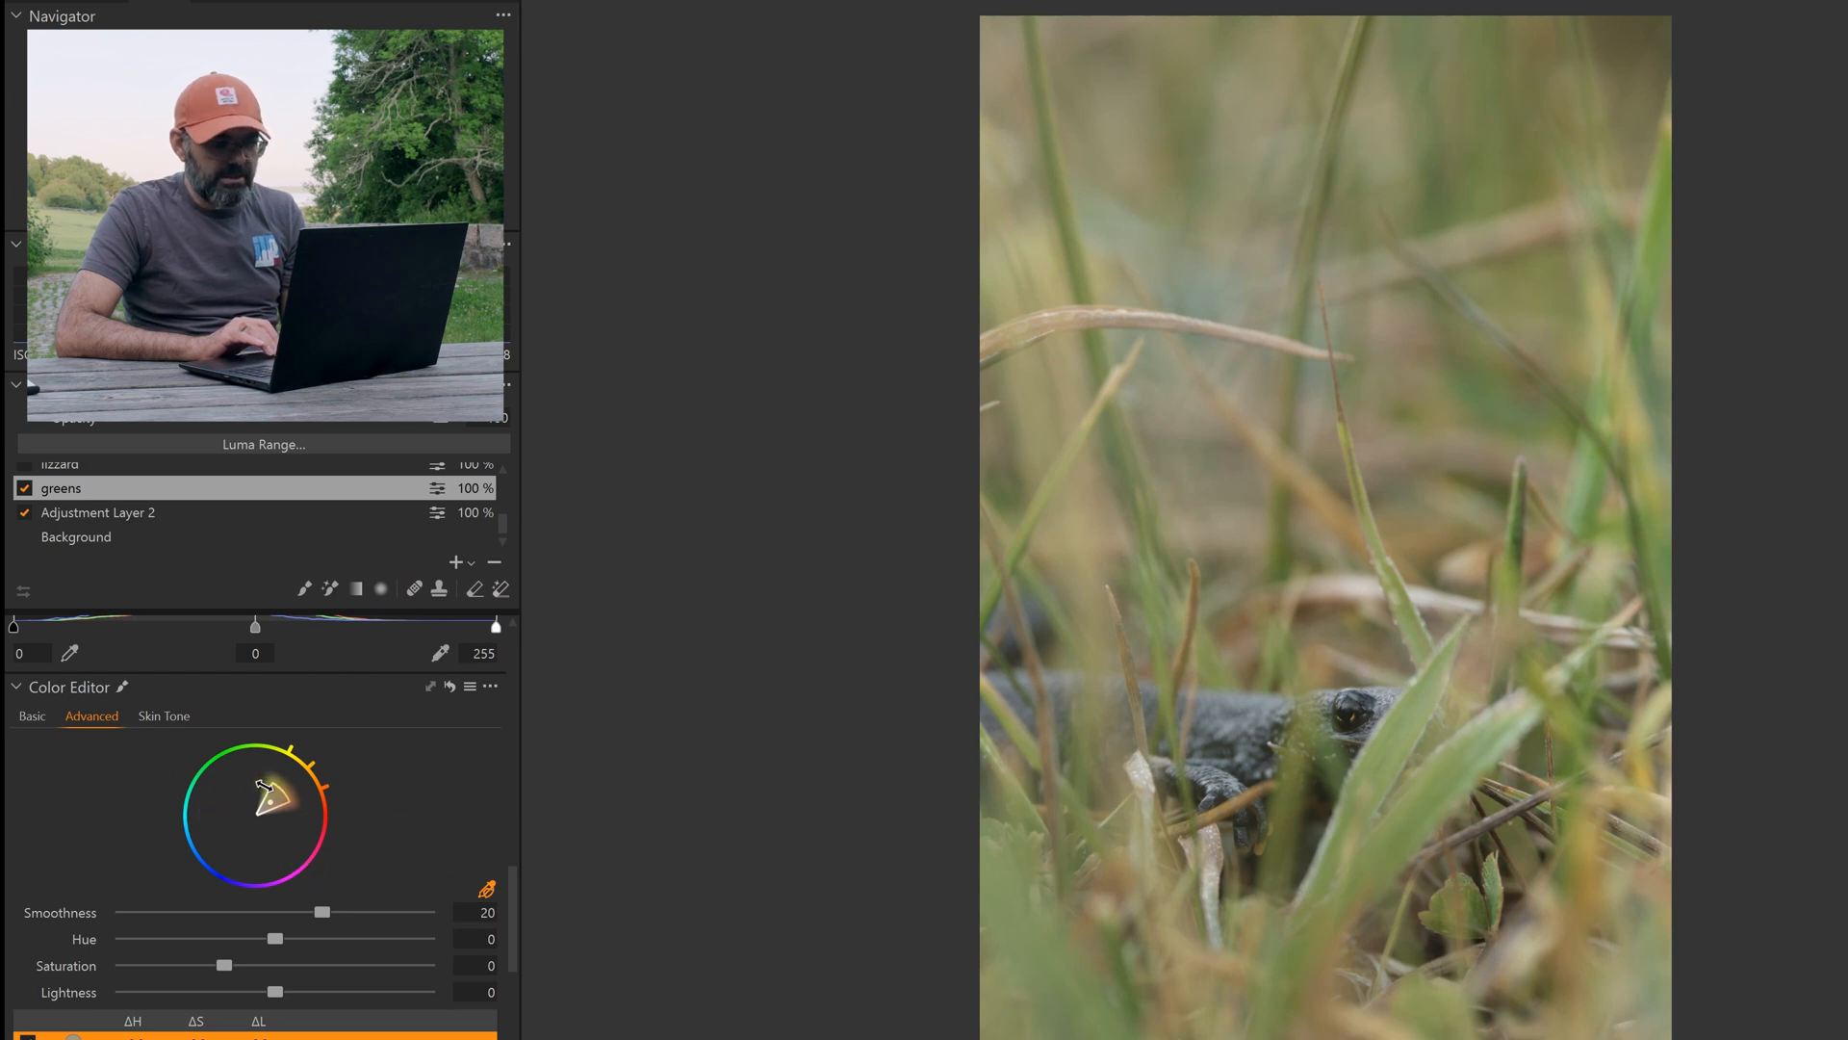
# Widen the sampled tan range from yellow-green to red and set its smoothness to 24.9 and hue to 13.2
pyautogui.moveTo(263, 784); pyautogui.dragTo(287, 816)
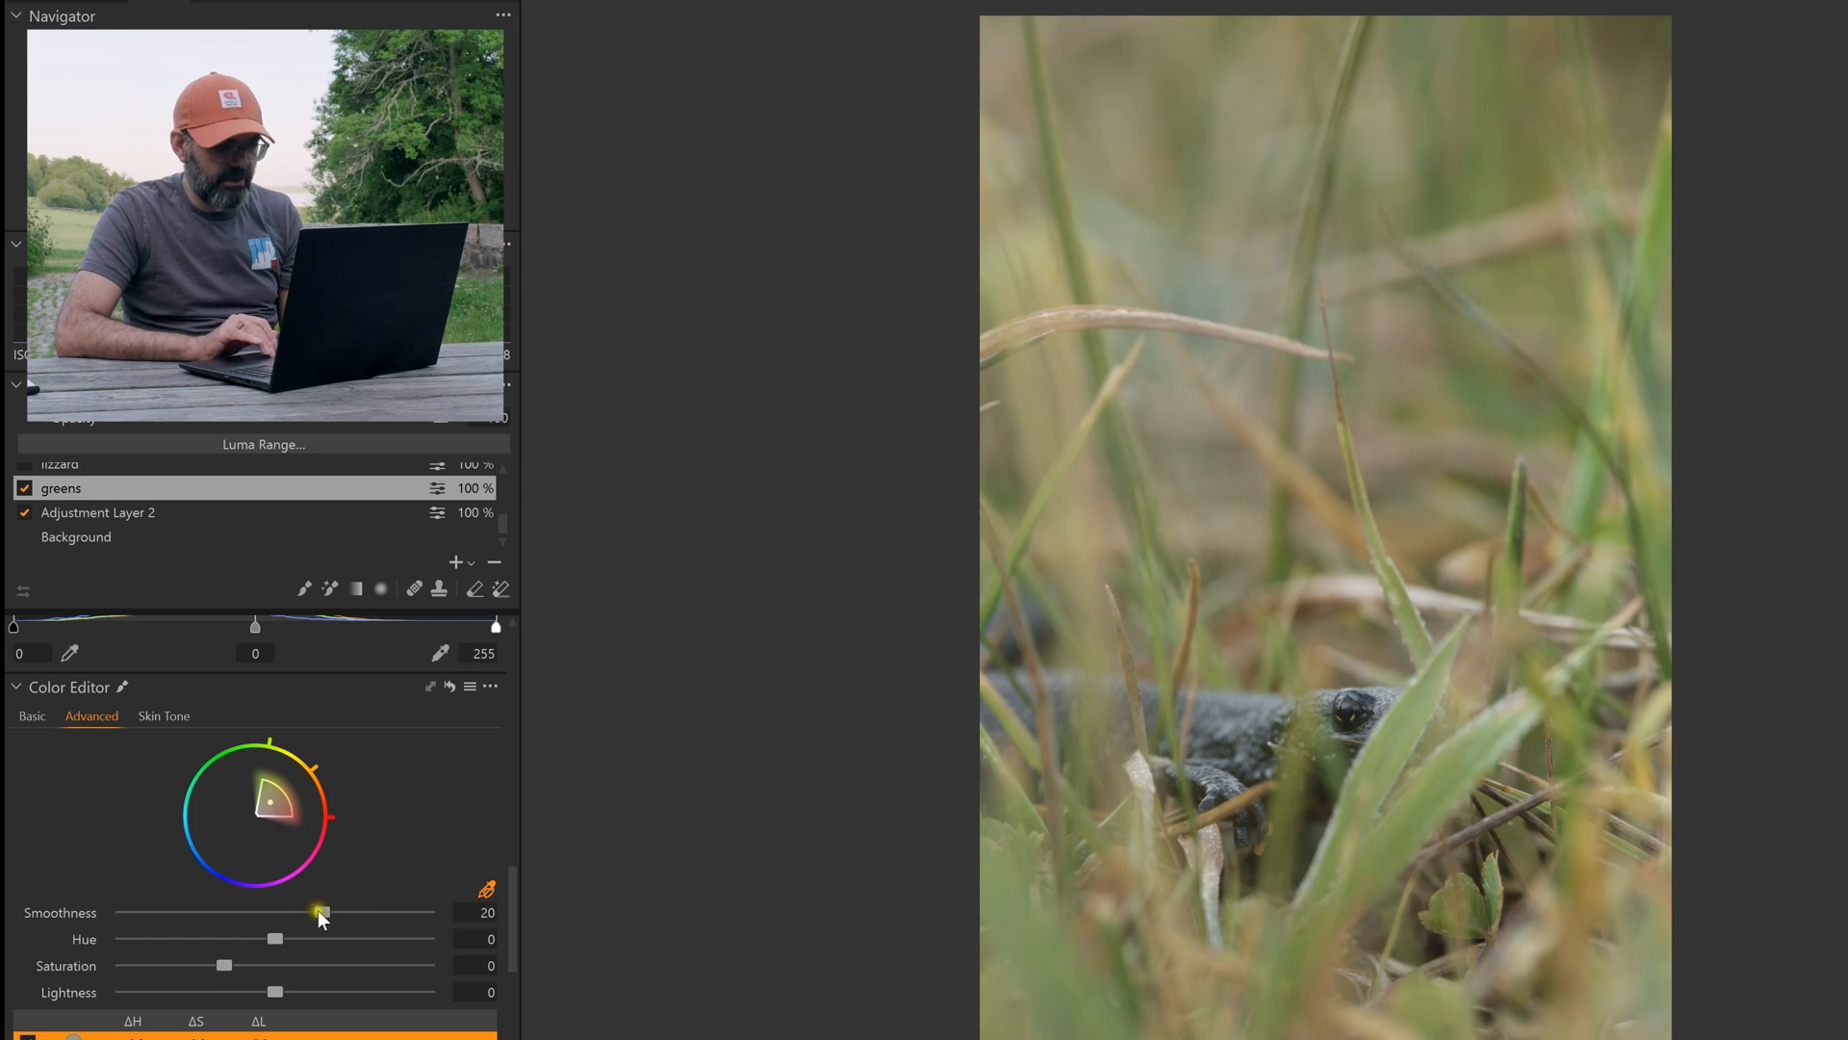
pyautogui.moveTo(320, 913); pyautogui.dragTo(371, 911)
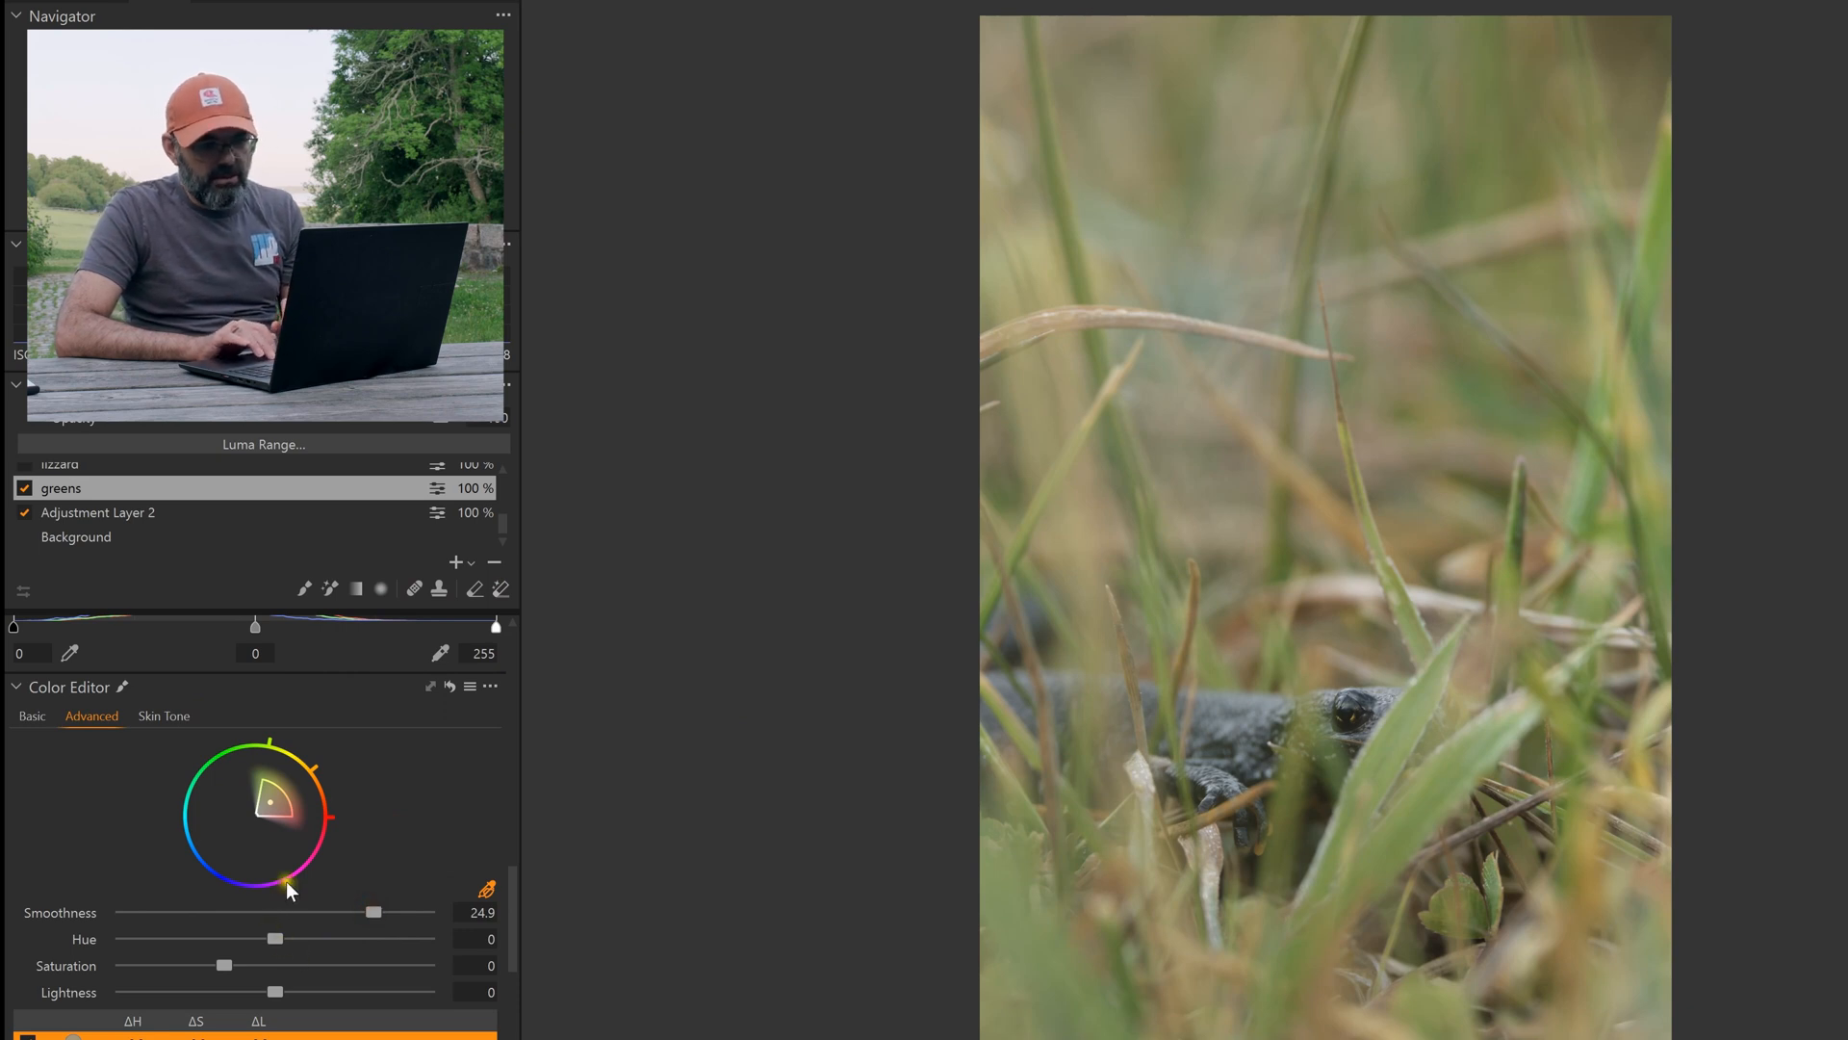
pyautogui.click(487, 888)
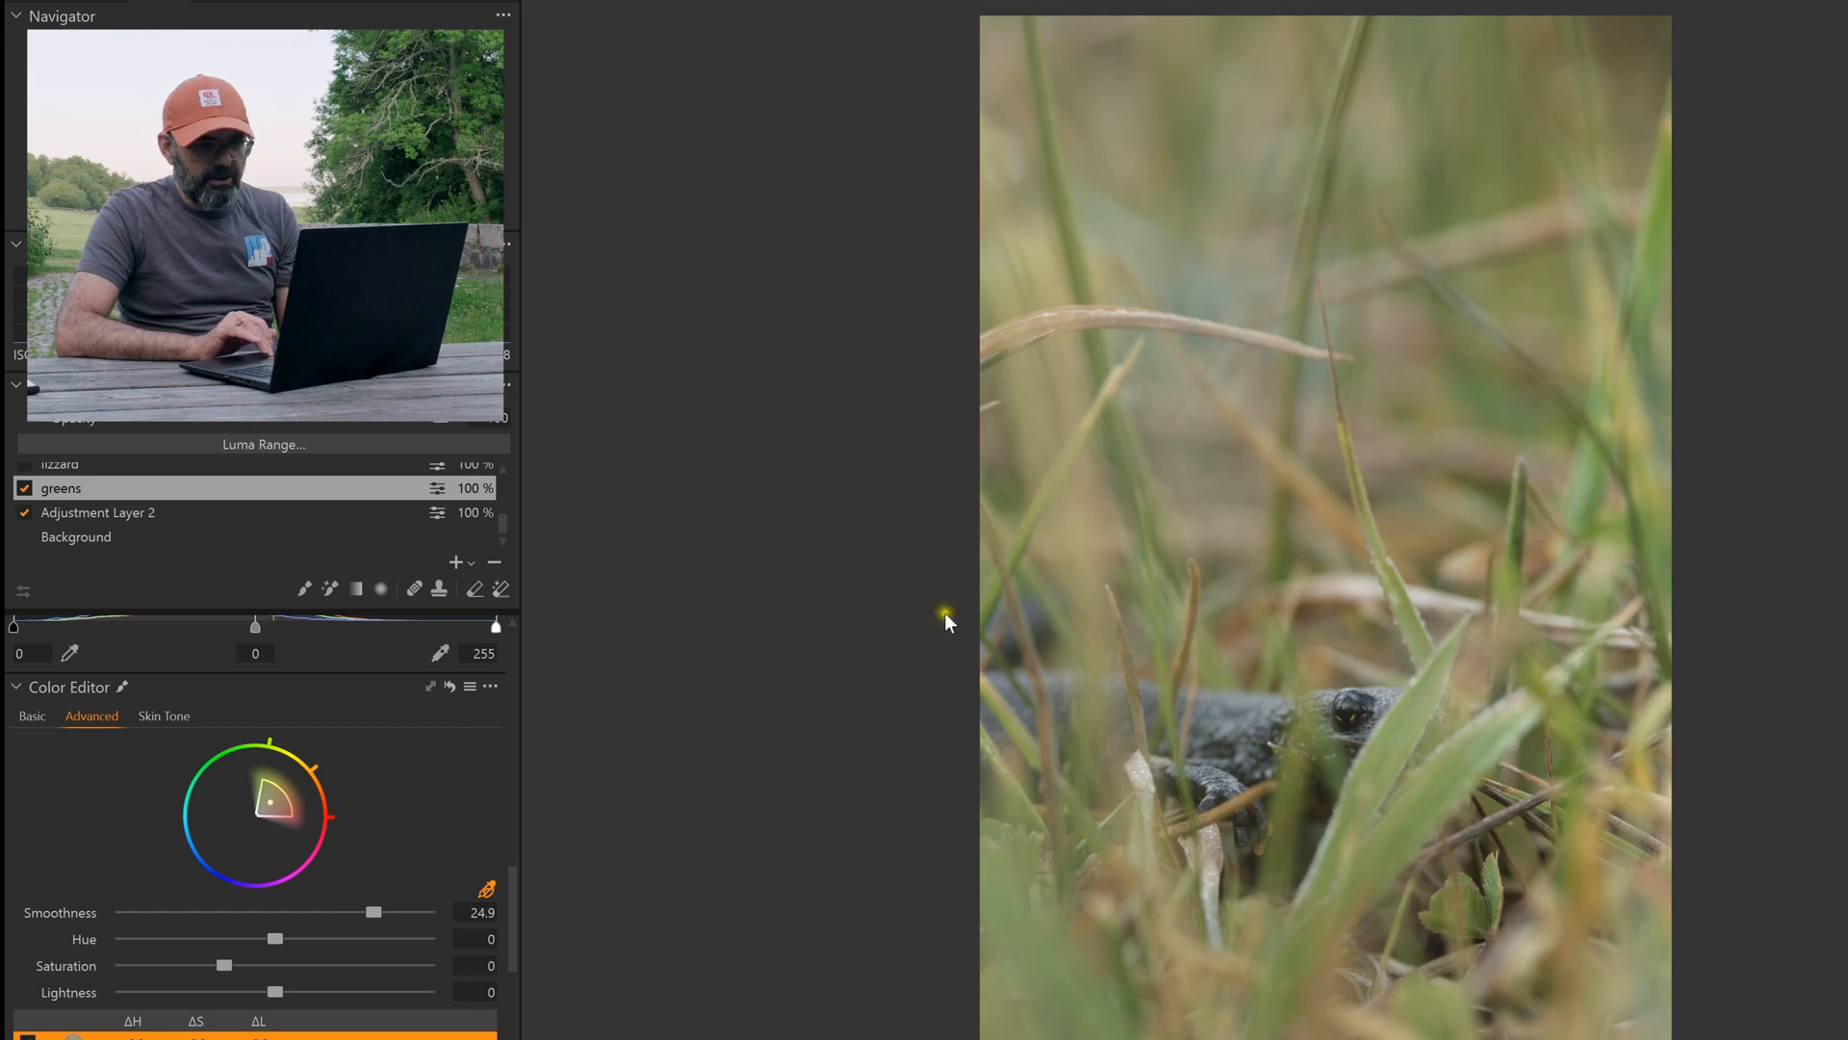
pyautogui.moveTo(279, 938); pyautogui.dragTo(287, 893)
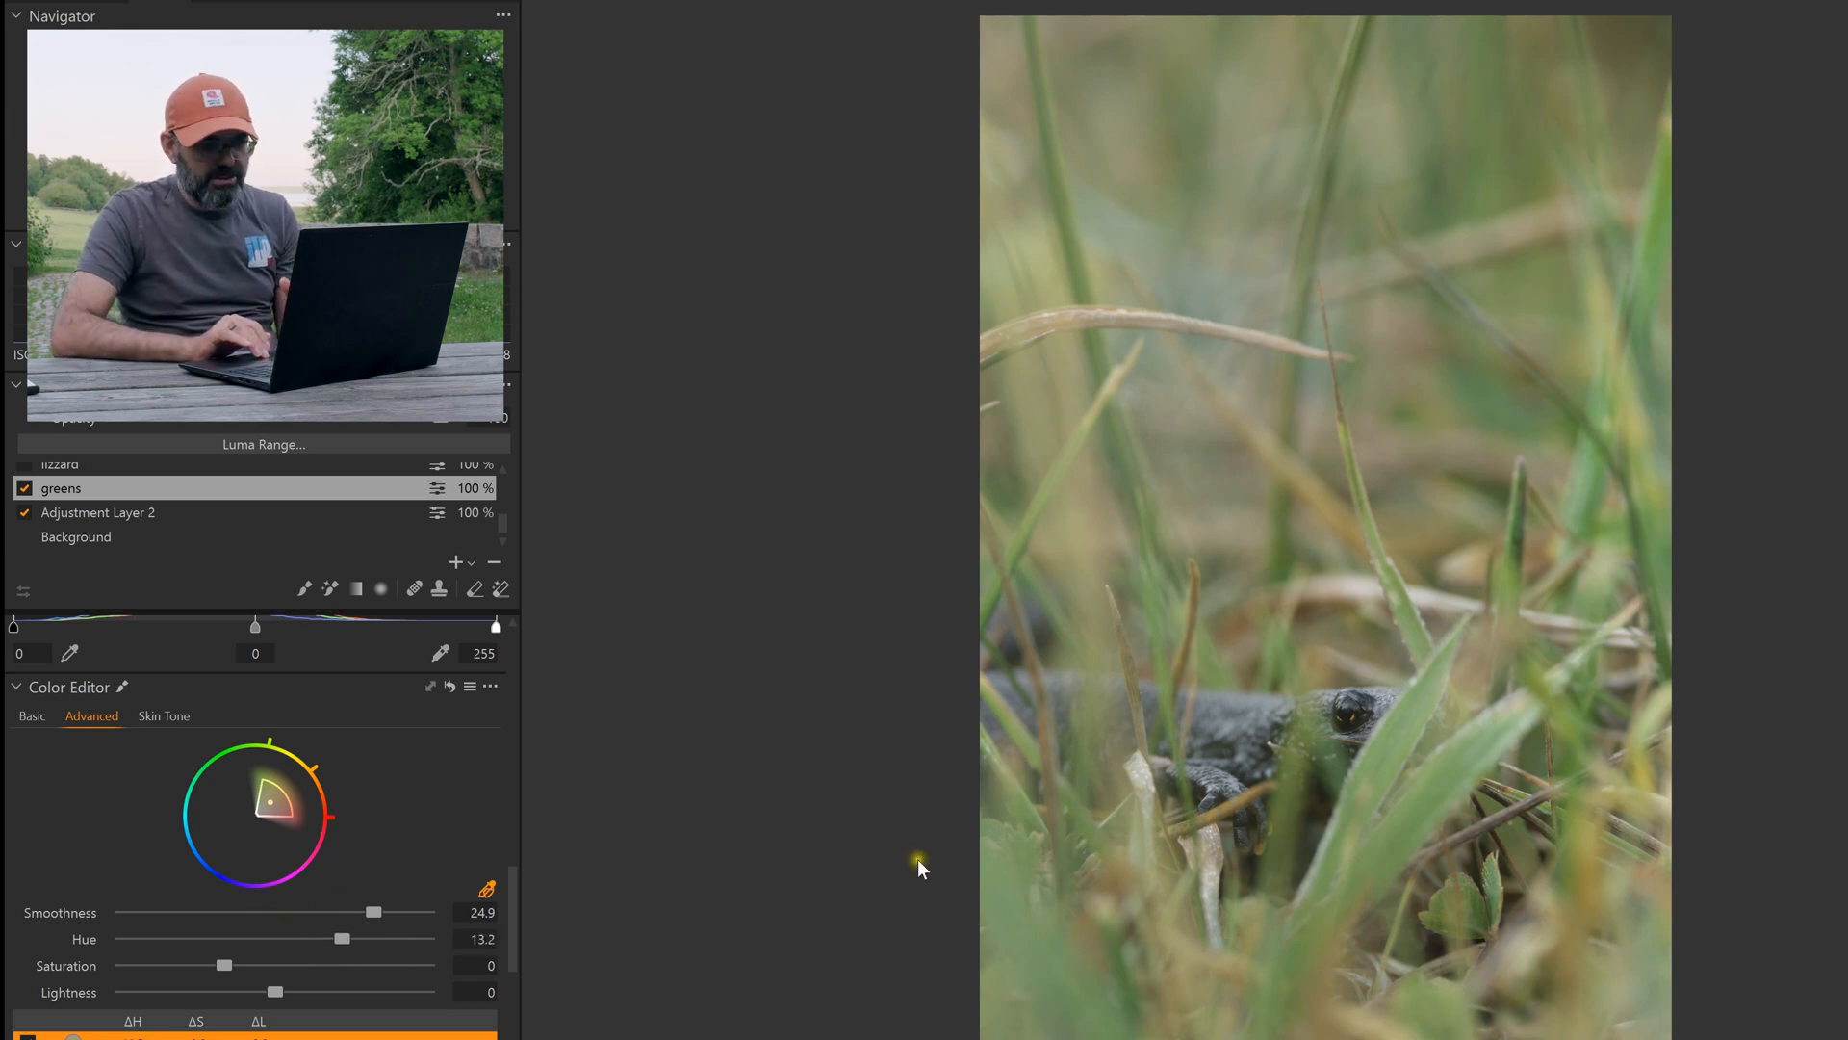
# Sample the green leaf beside the newt as a new color range and set its hue to -17.6
pyautogui.click(1426, 793)
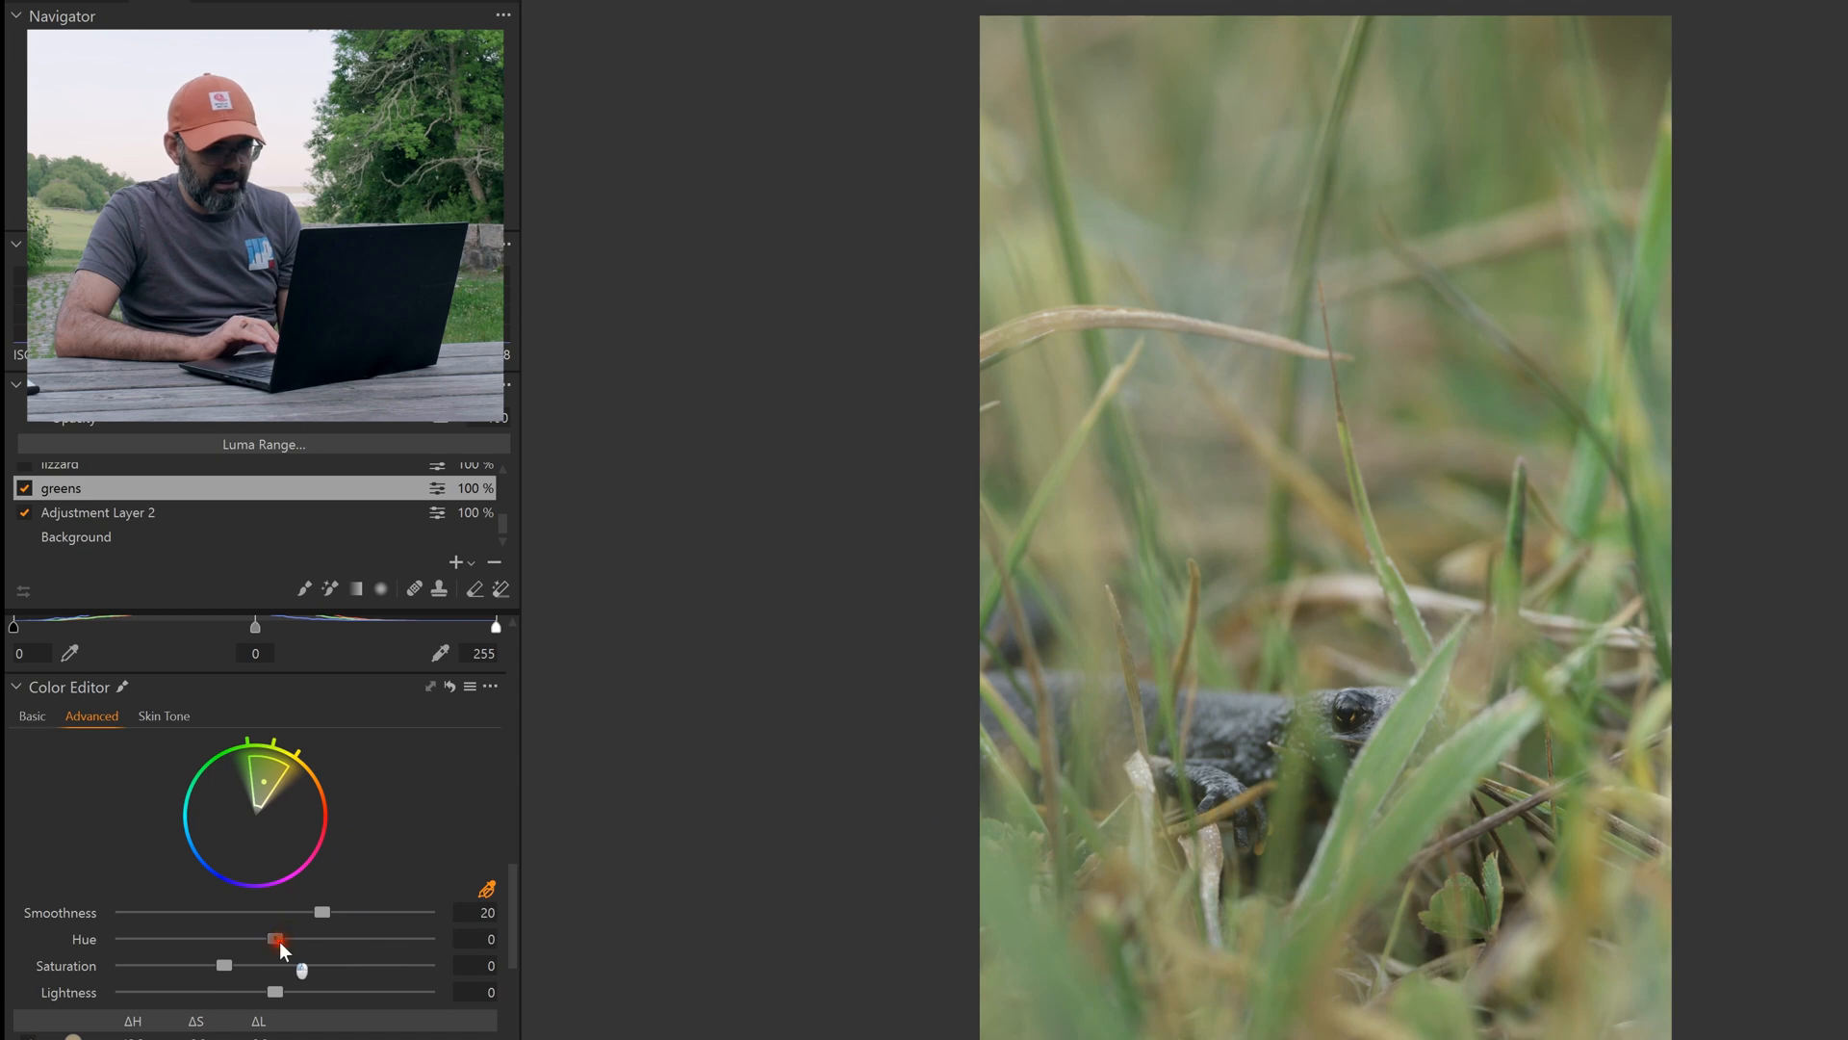
pyautogui.moveTo(279, 941); pyautogui.dragTo(207, 932)
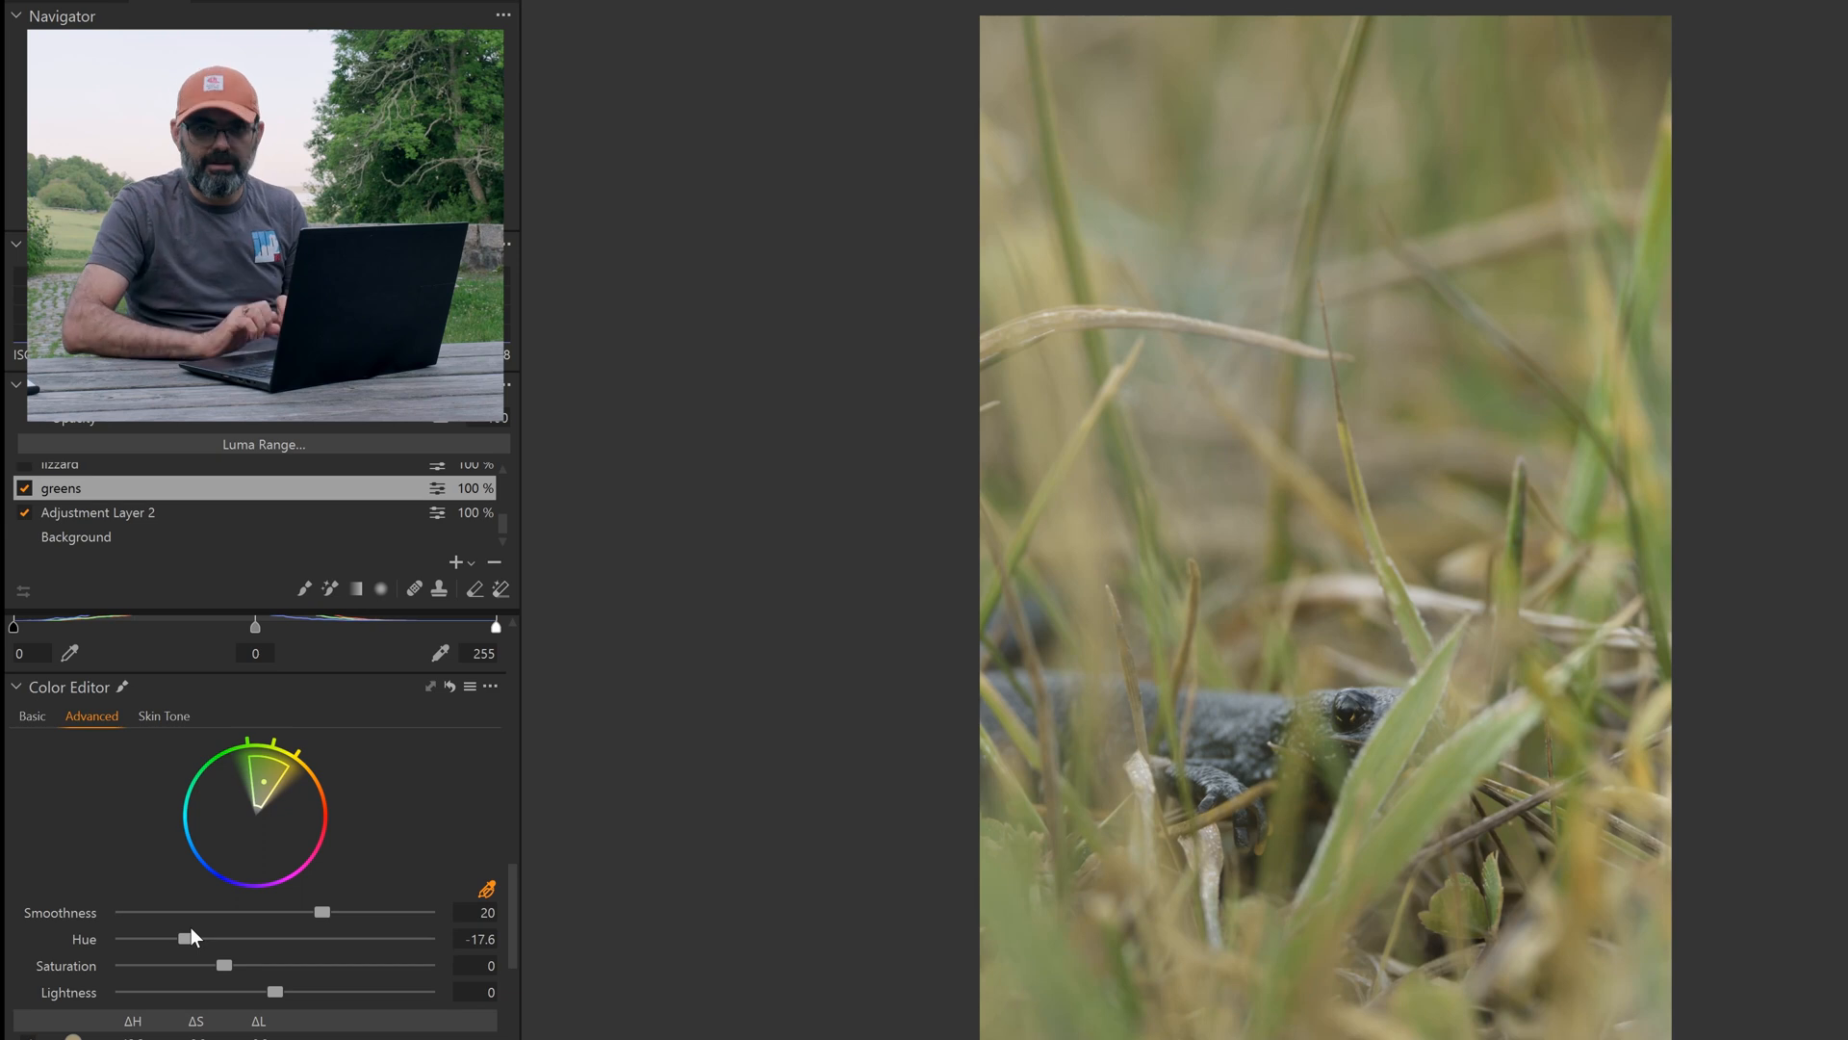
pyautogui.click(1256, 722)
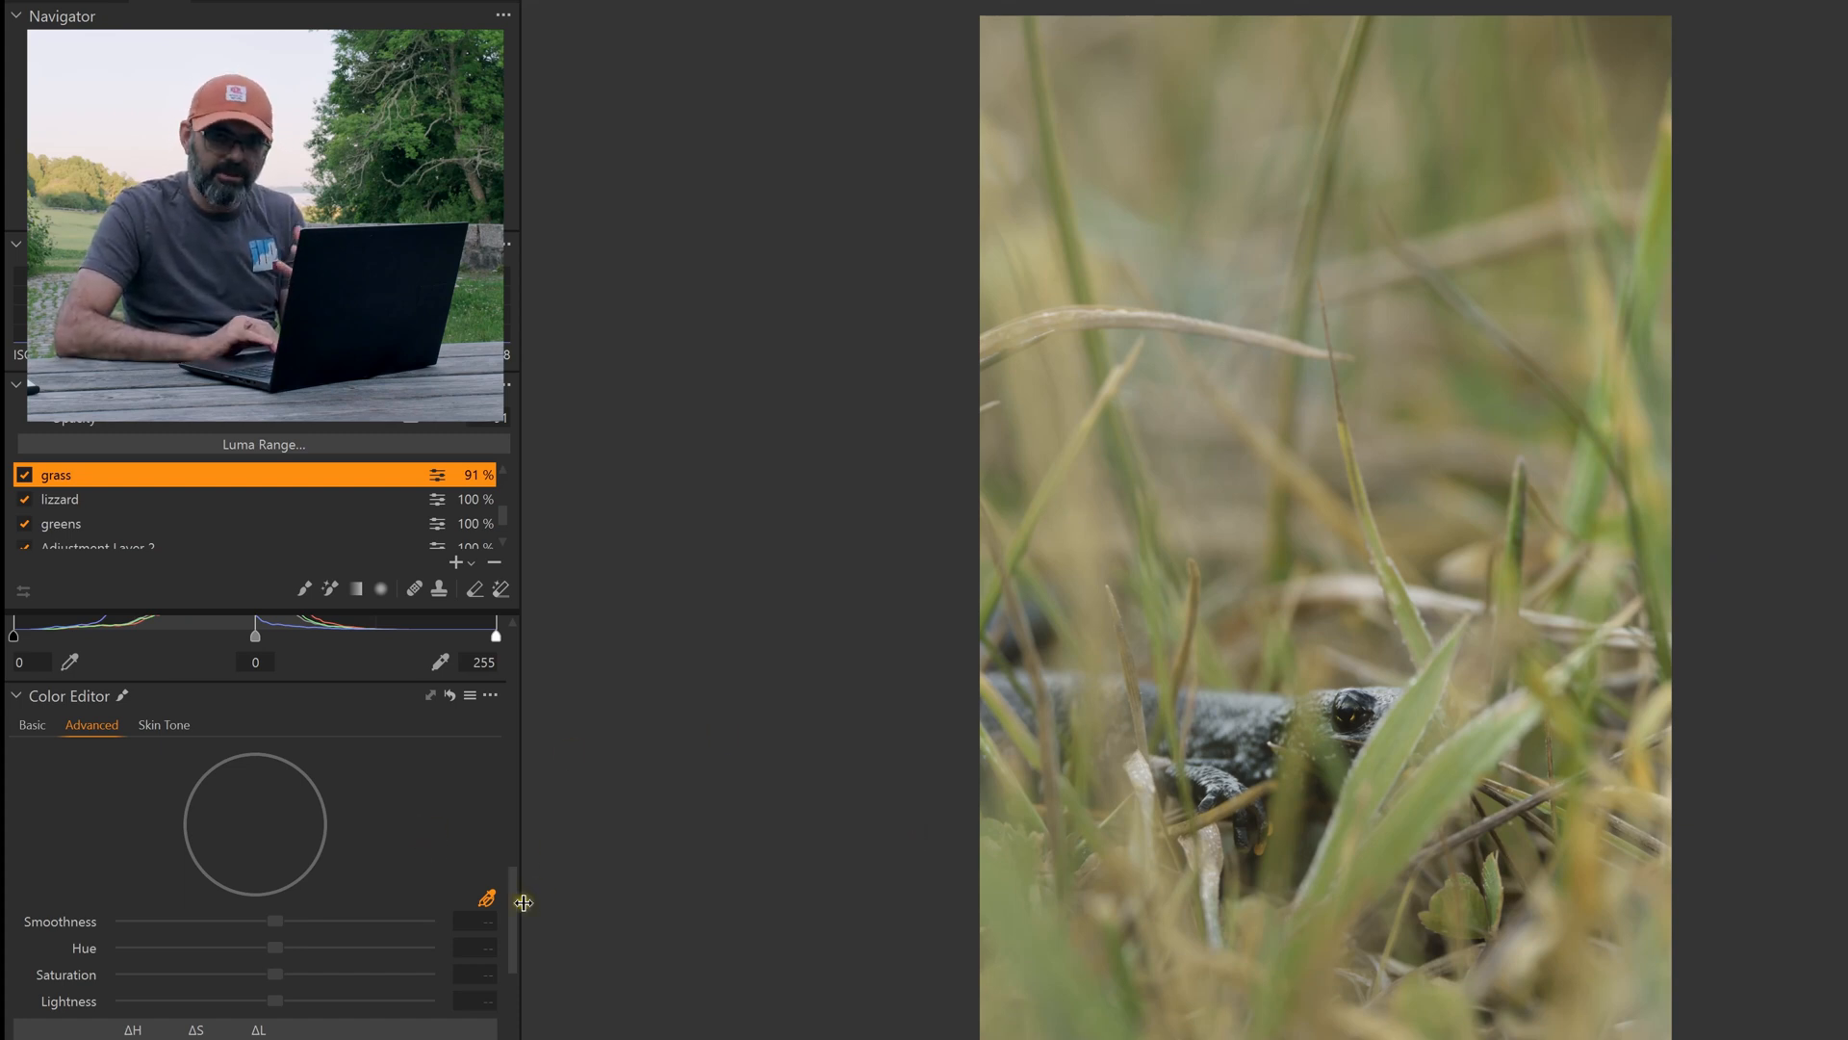
# Set the grass layer's white balance to 6353 Kelvin with a tint of -15.3
pyautogui.moveTo(512, 898)
pyautogui.mouseDown()
pyautogui.moveTo(516, 865)
pyautogui.moveTo(516, 882)
pyautogui.mouseUp()
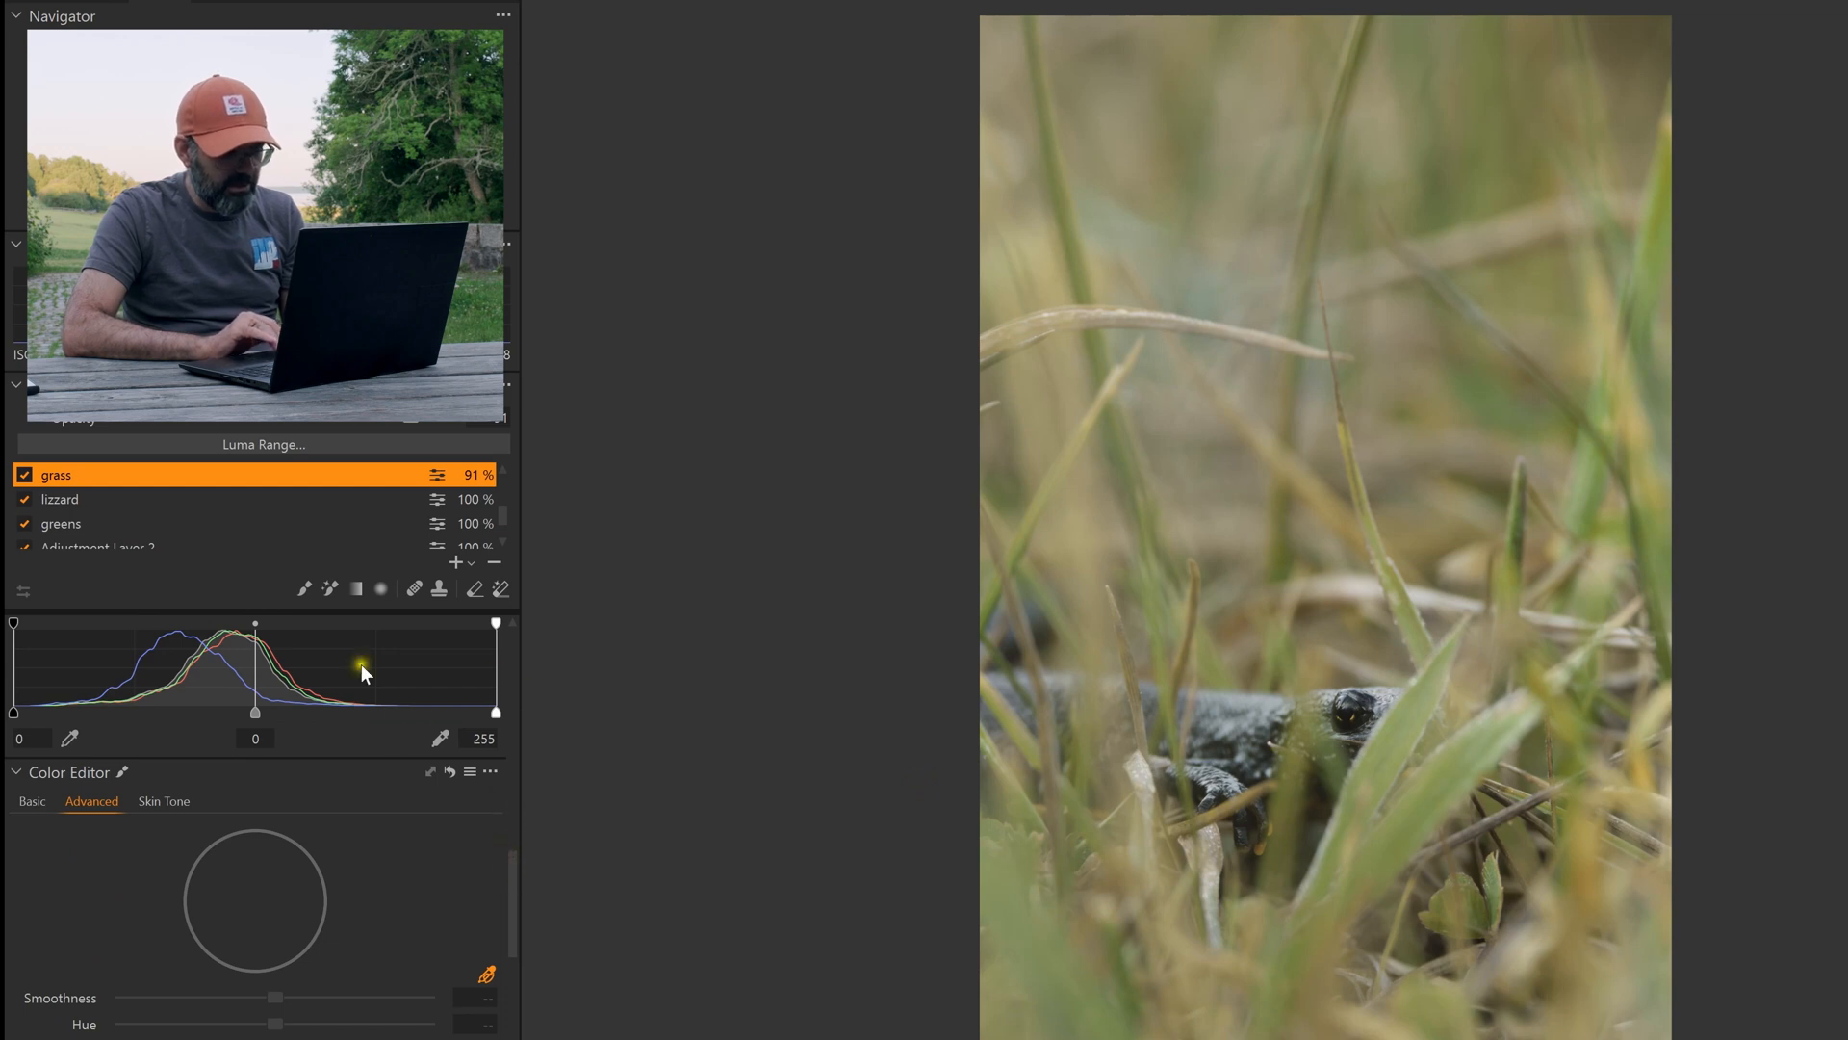
pyautogui.moveTo(514, 876); pyautogui.dragTo(527, 655)
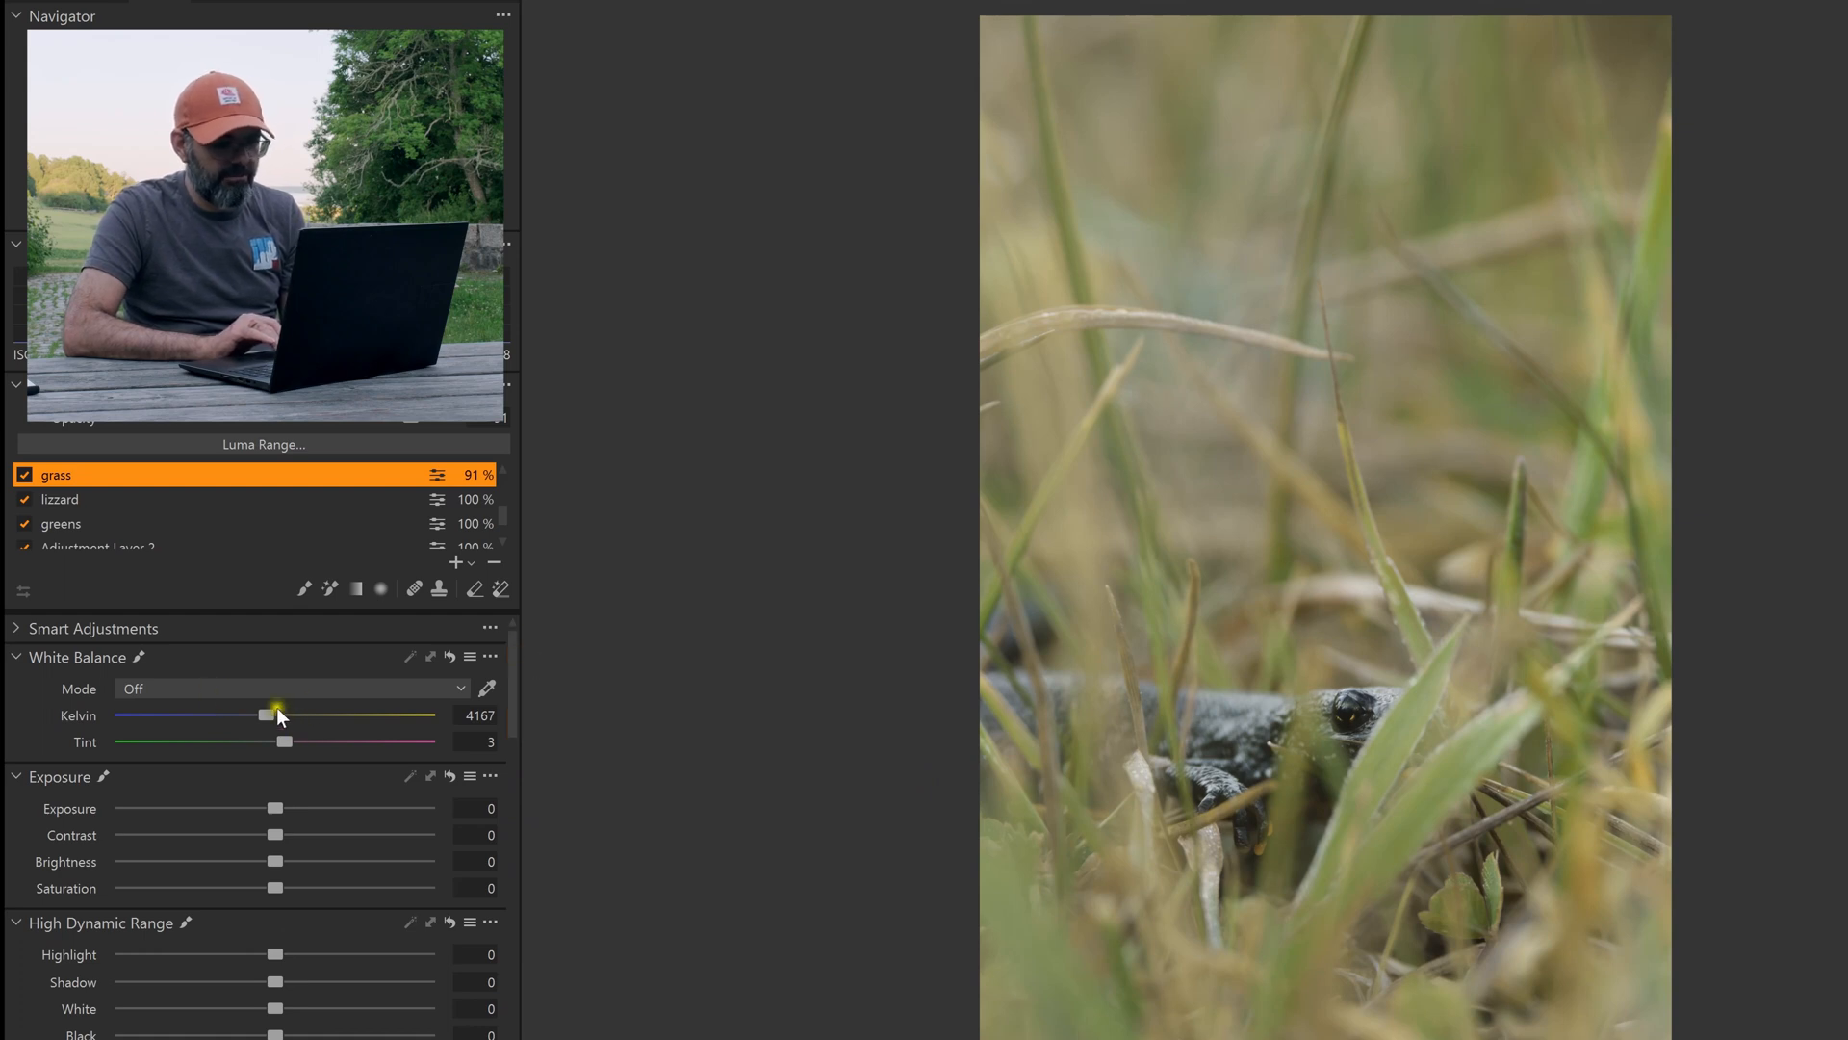
pyautogui.moveTo(269, 717); pyautogui.dragTo(348, 719)
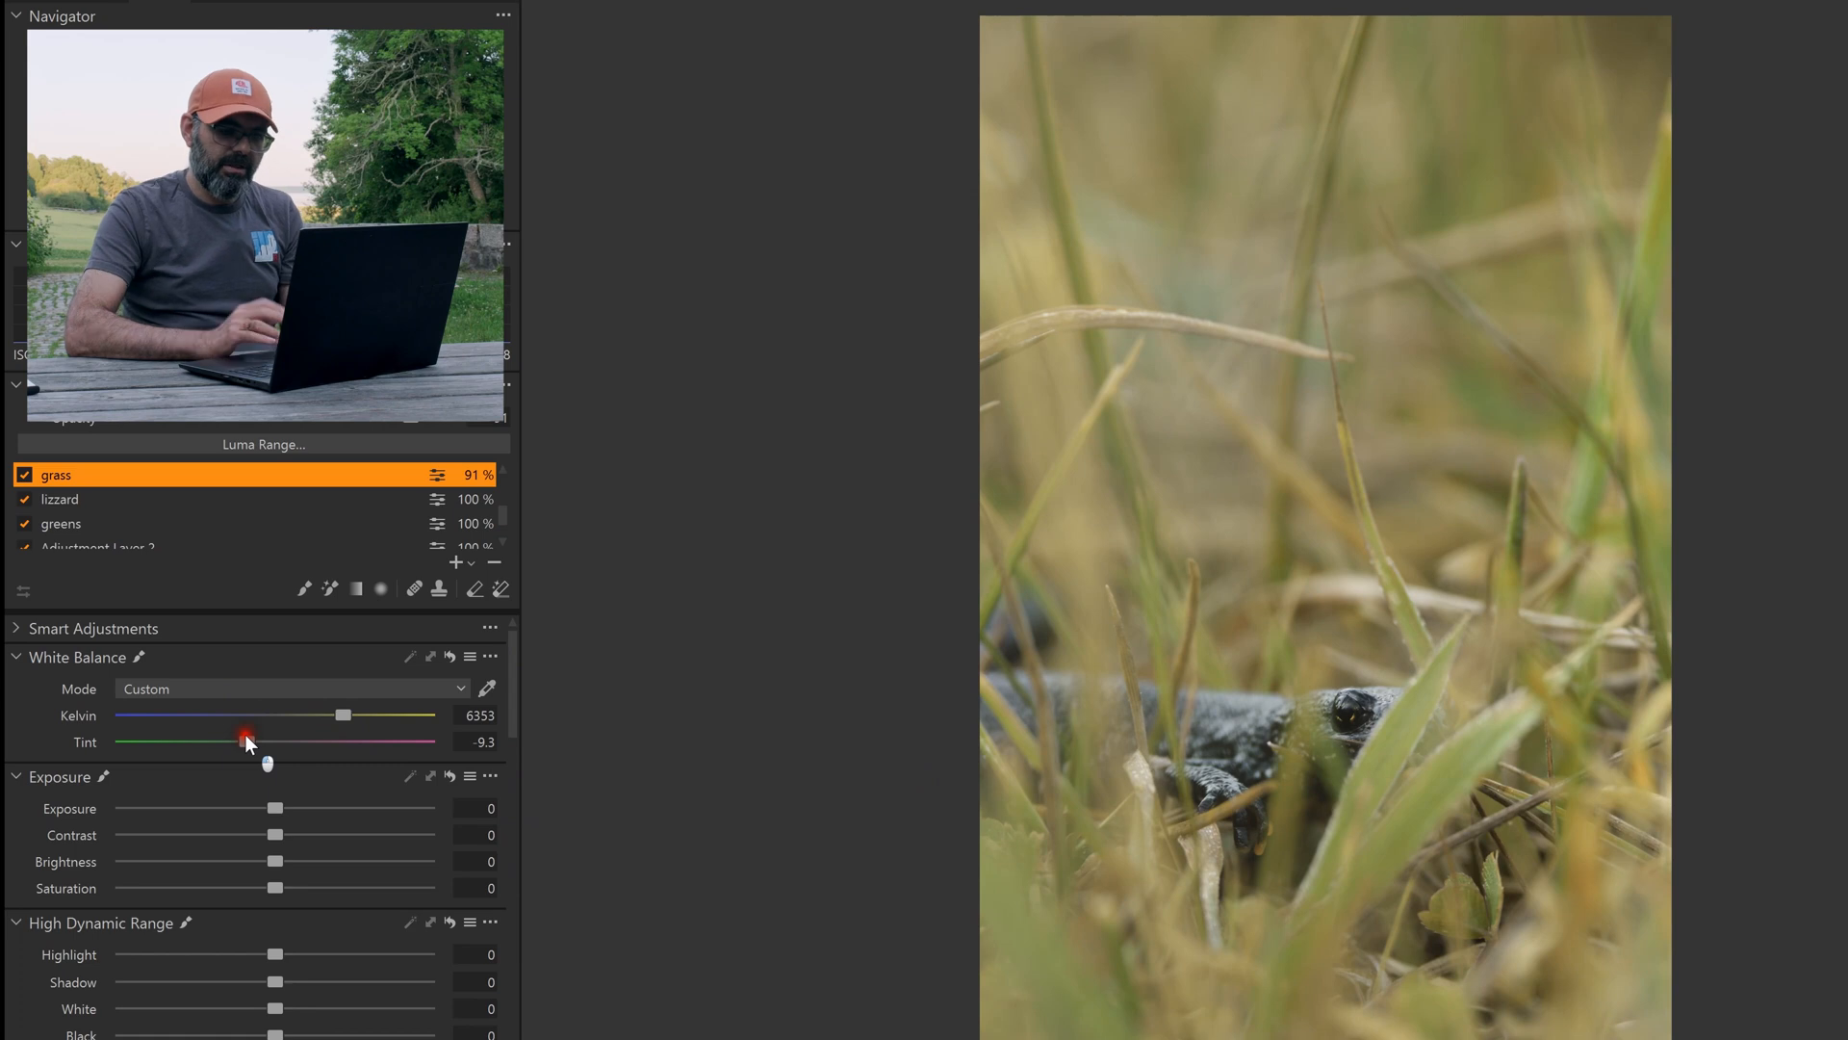
pyautogui.moveTo(244, 736); pyautogui.dragTo(227, 735)
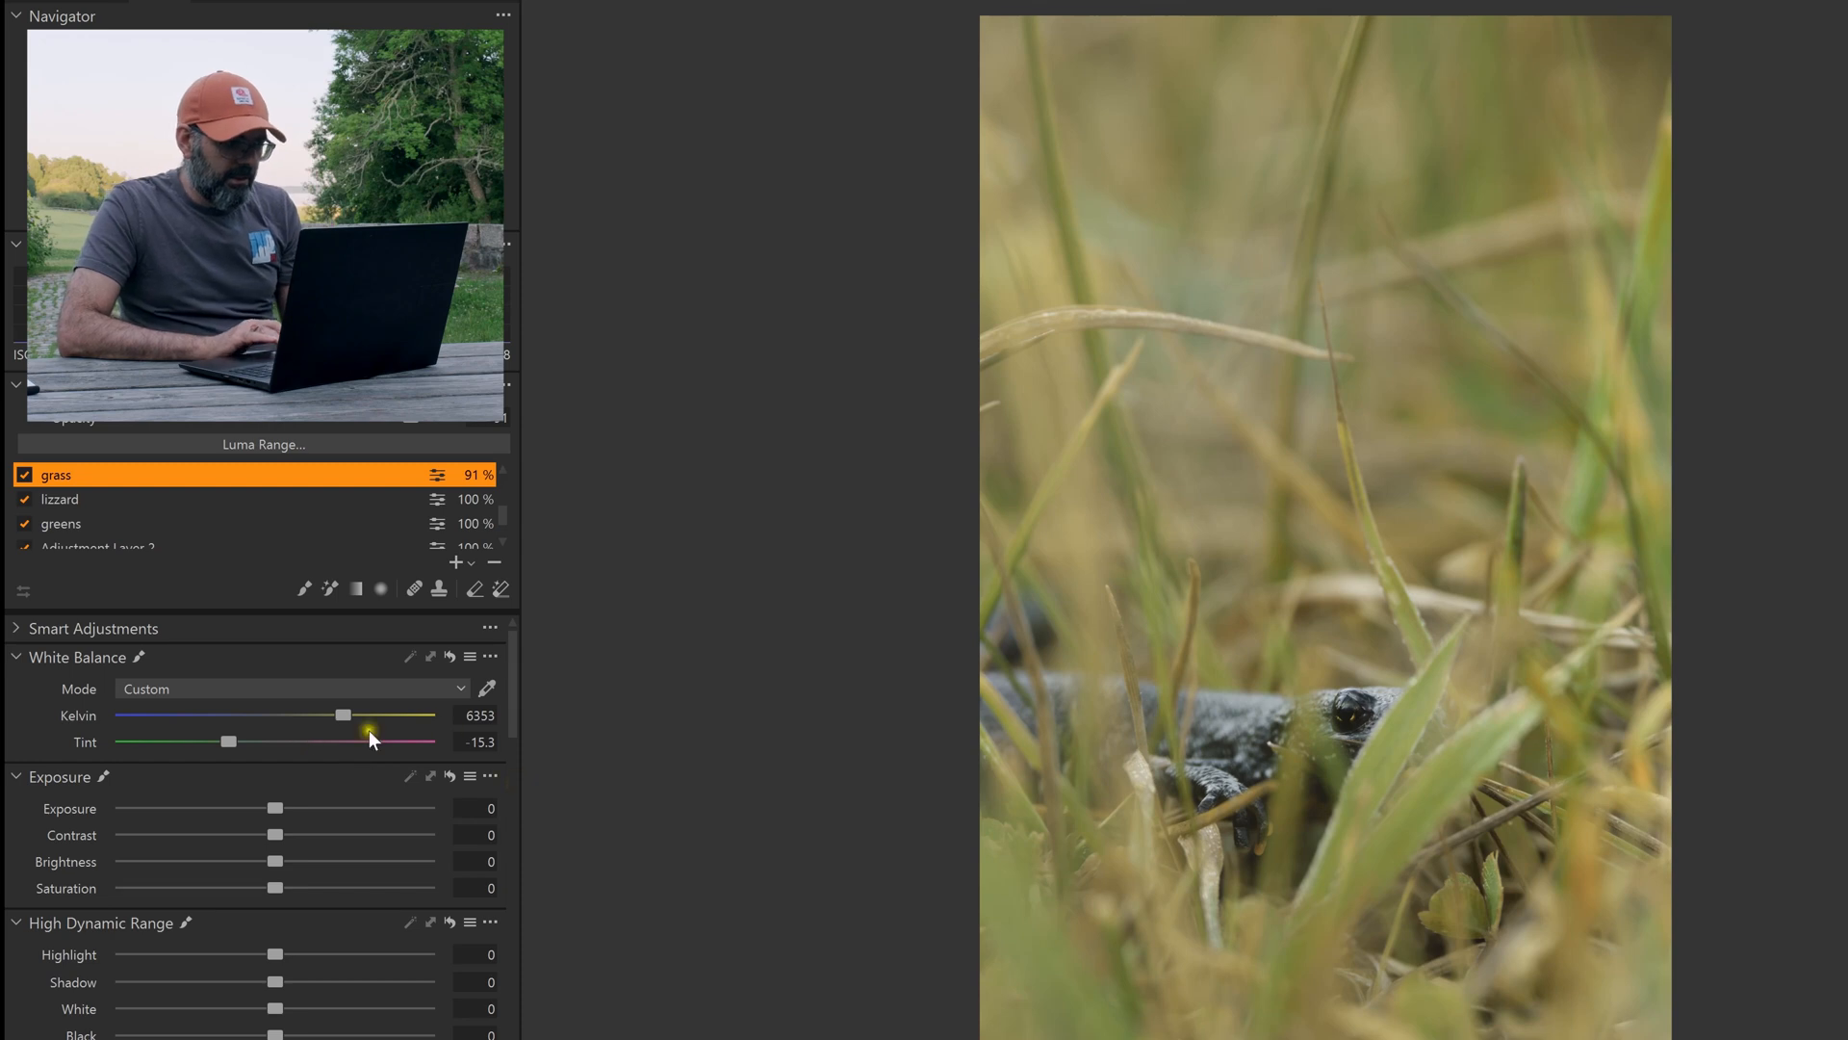
# Compare the newt photo with the grass layer off and on
pyautogui.click(24, 475)
pyautogui.click(24, 475)
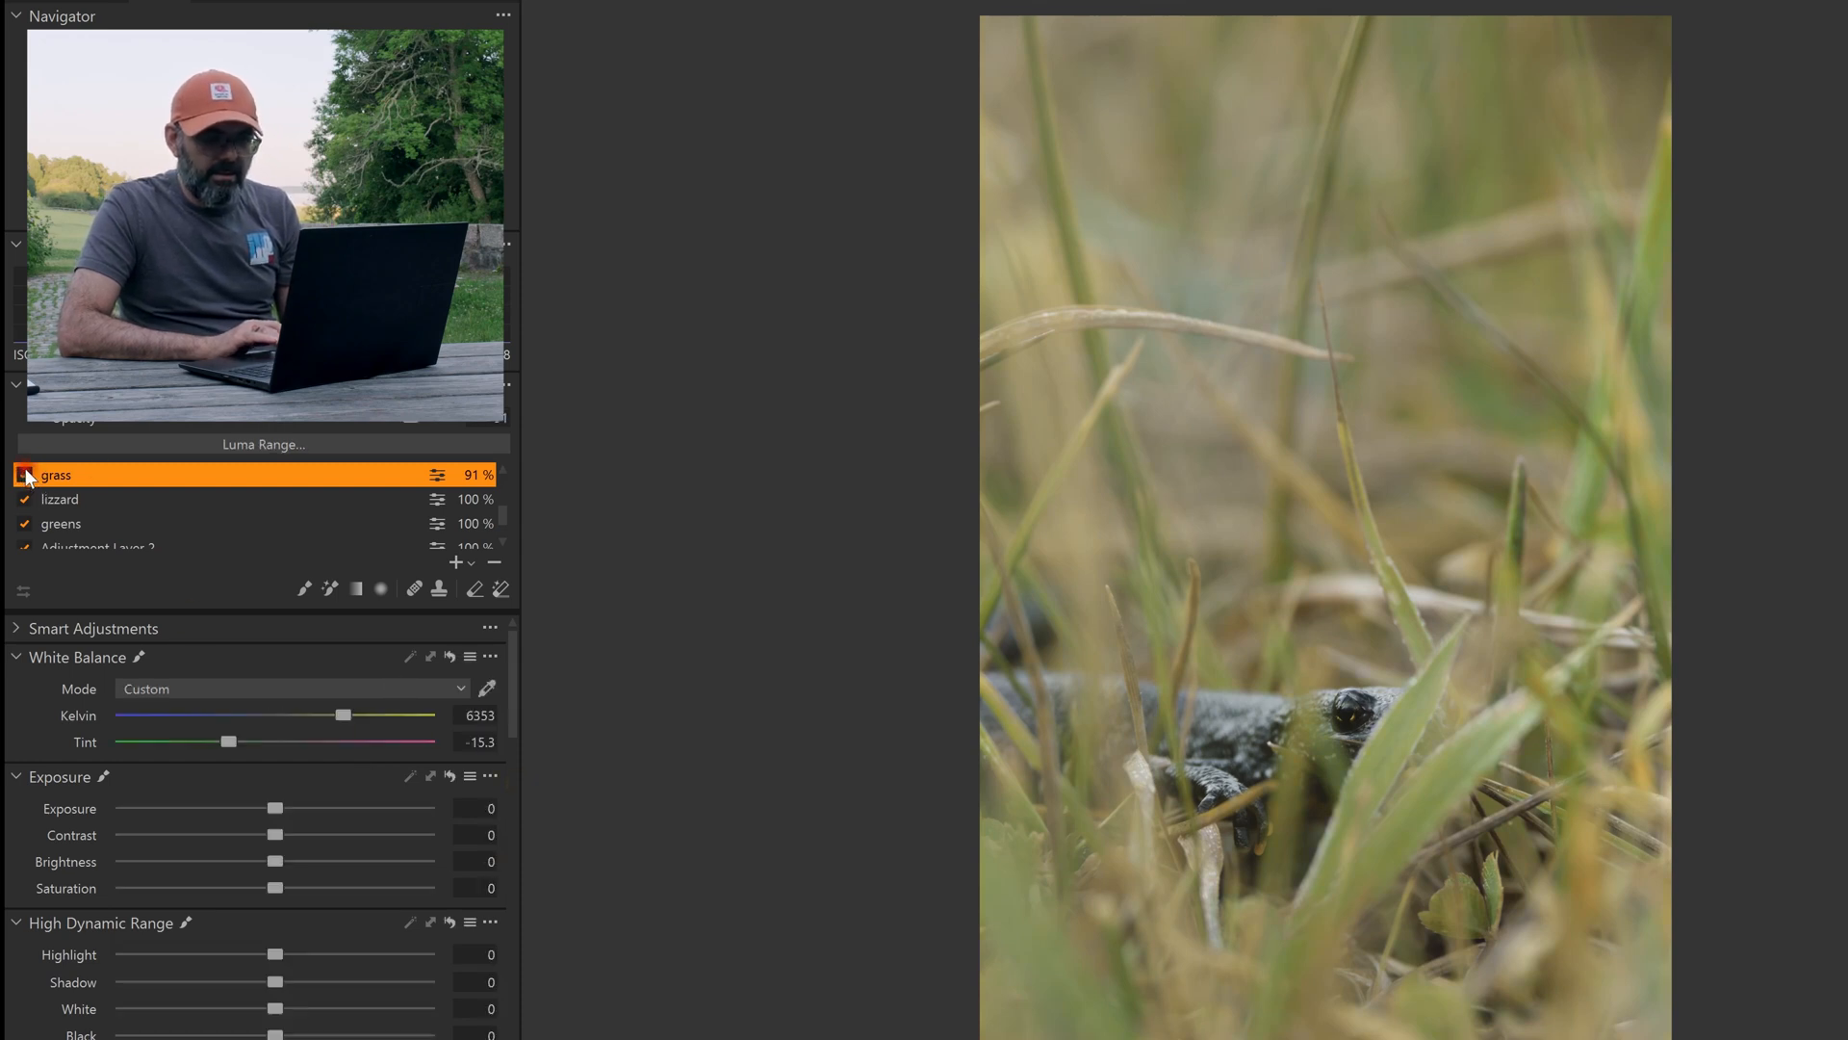
pyautogui.click(26, 470)
pyautogui.click(25, 471)
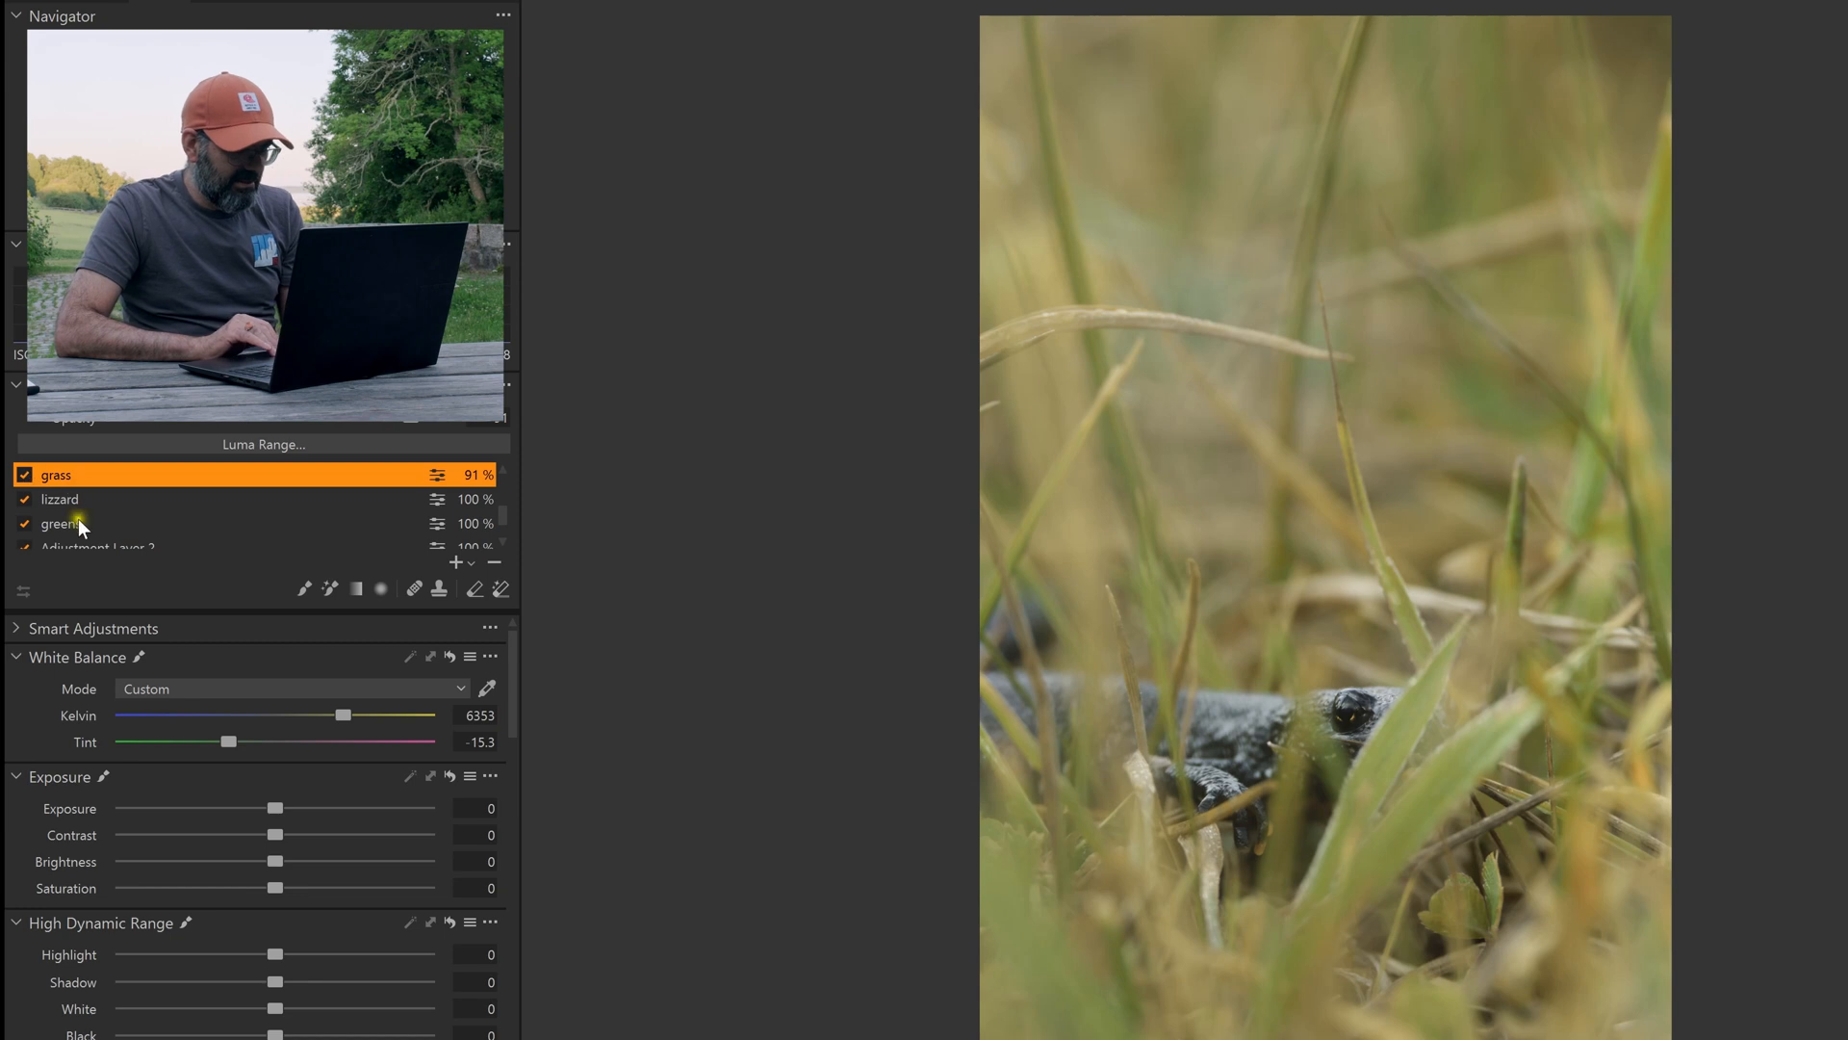
# Sample the grass just below the arching dry blade on the grass layer and widen its range from green to red
pyautogui.scroll(-10, 433, 770)
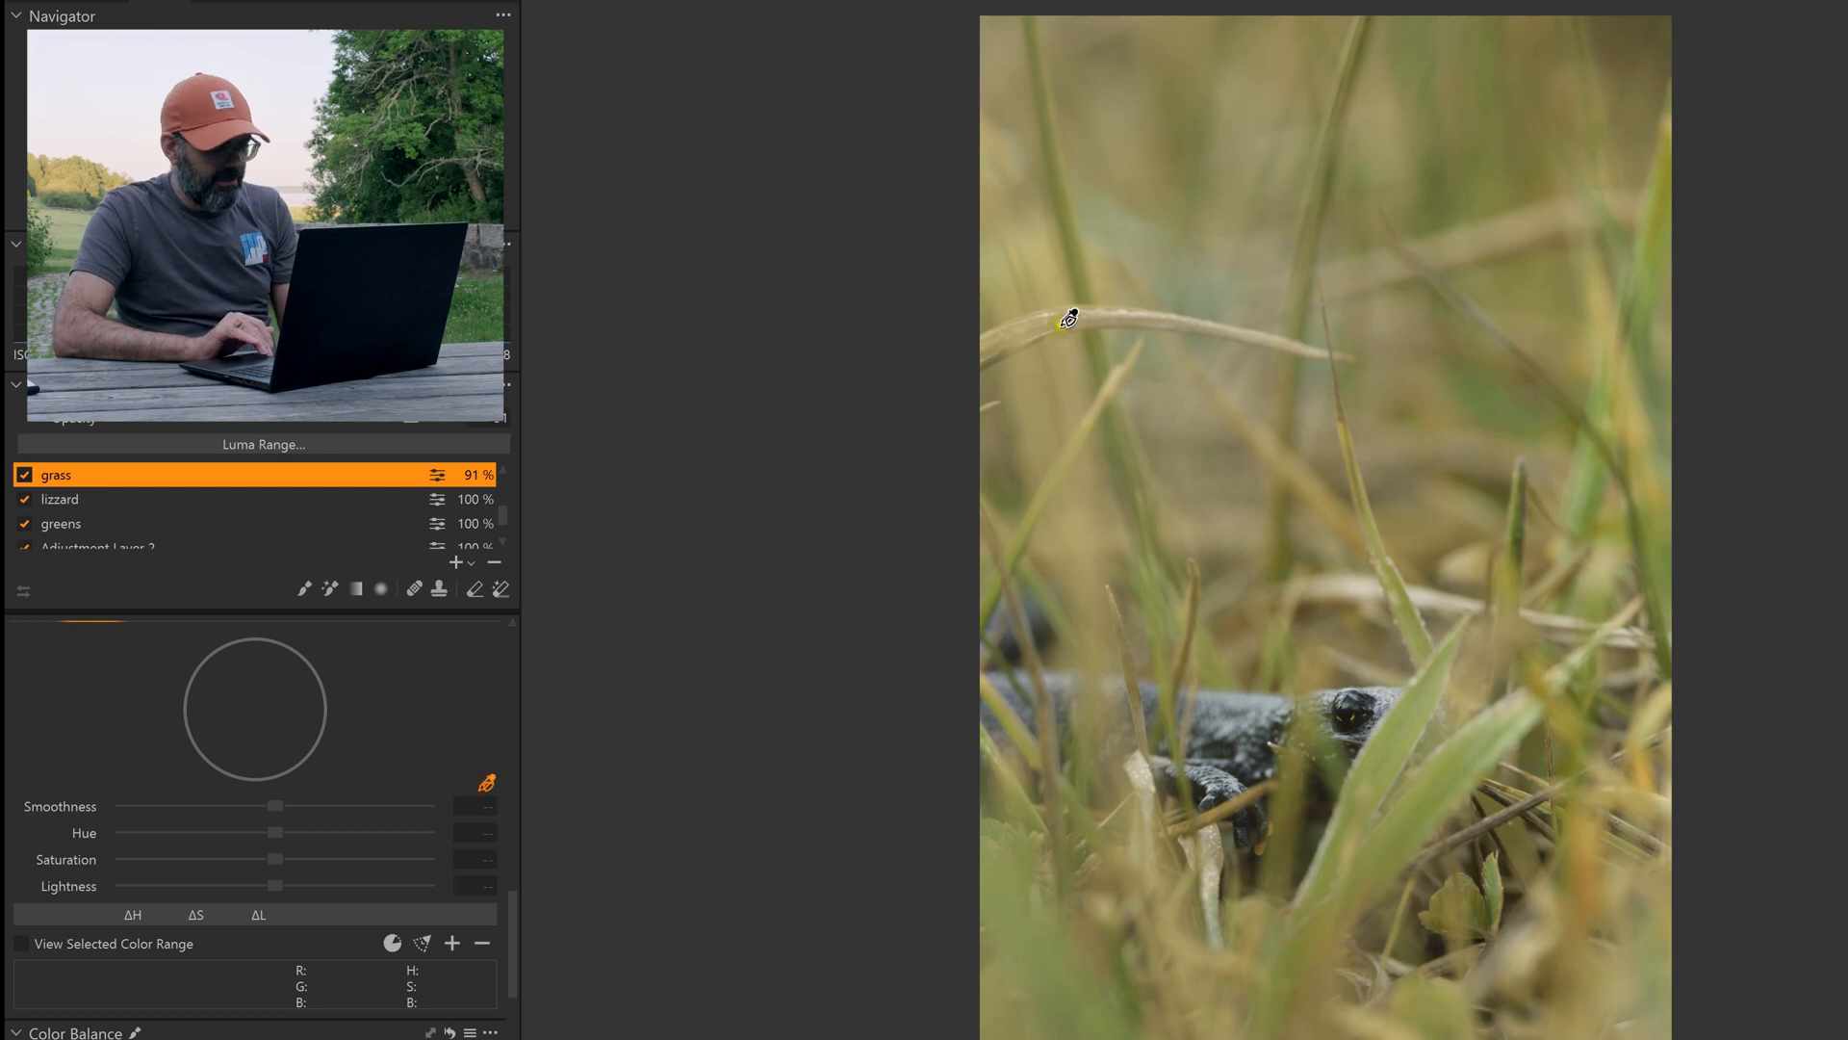
pyautogui.click(1059, 355)
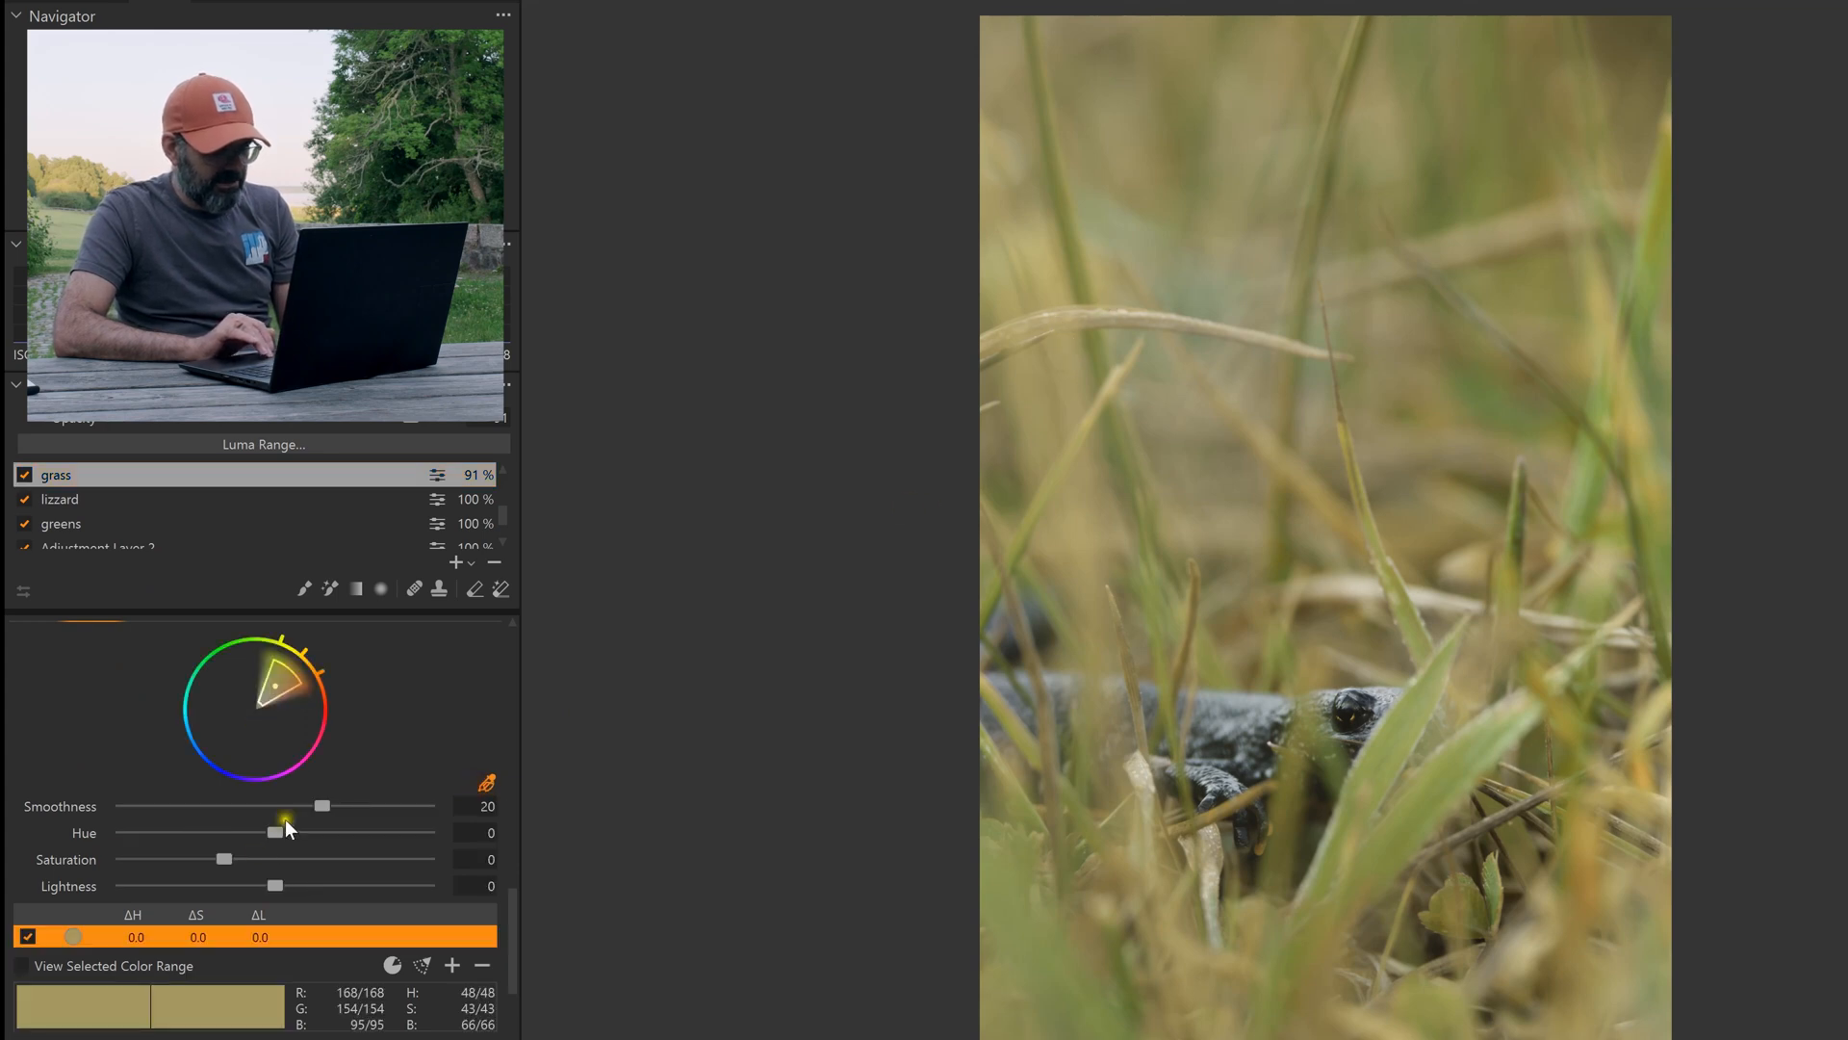
pyautogui.moveTo(295, 689); pyautogui.dragTo(241, 666)
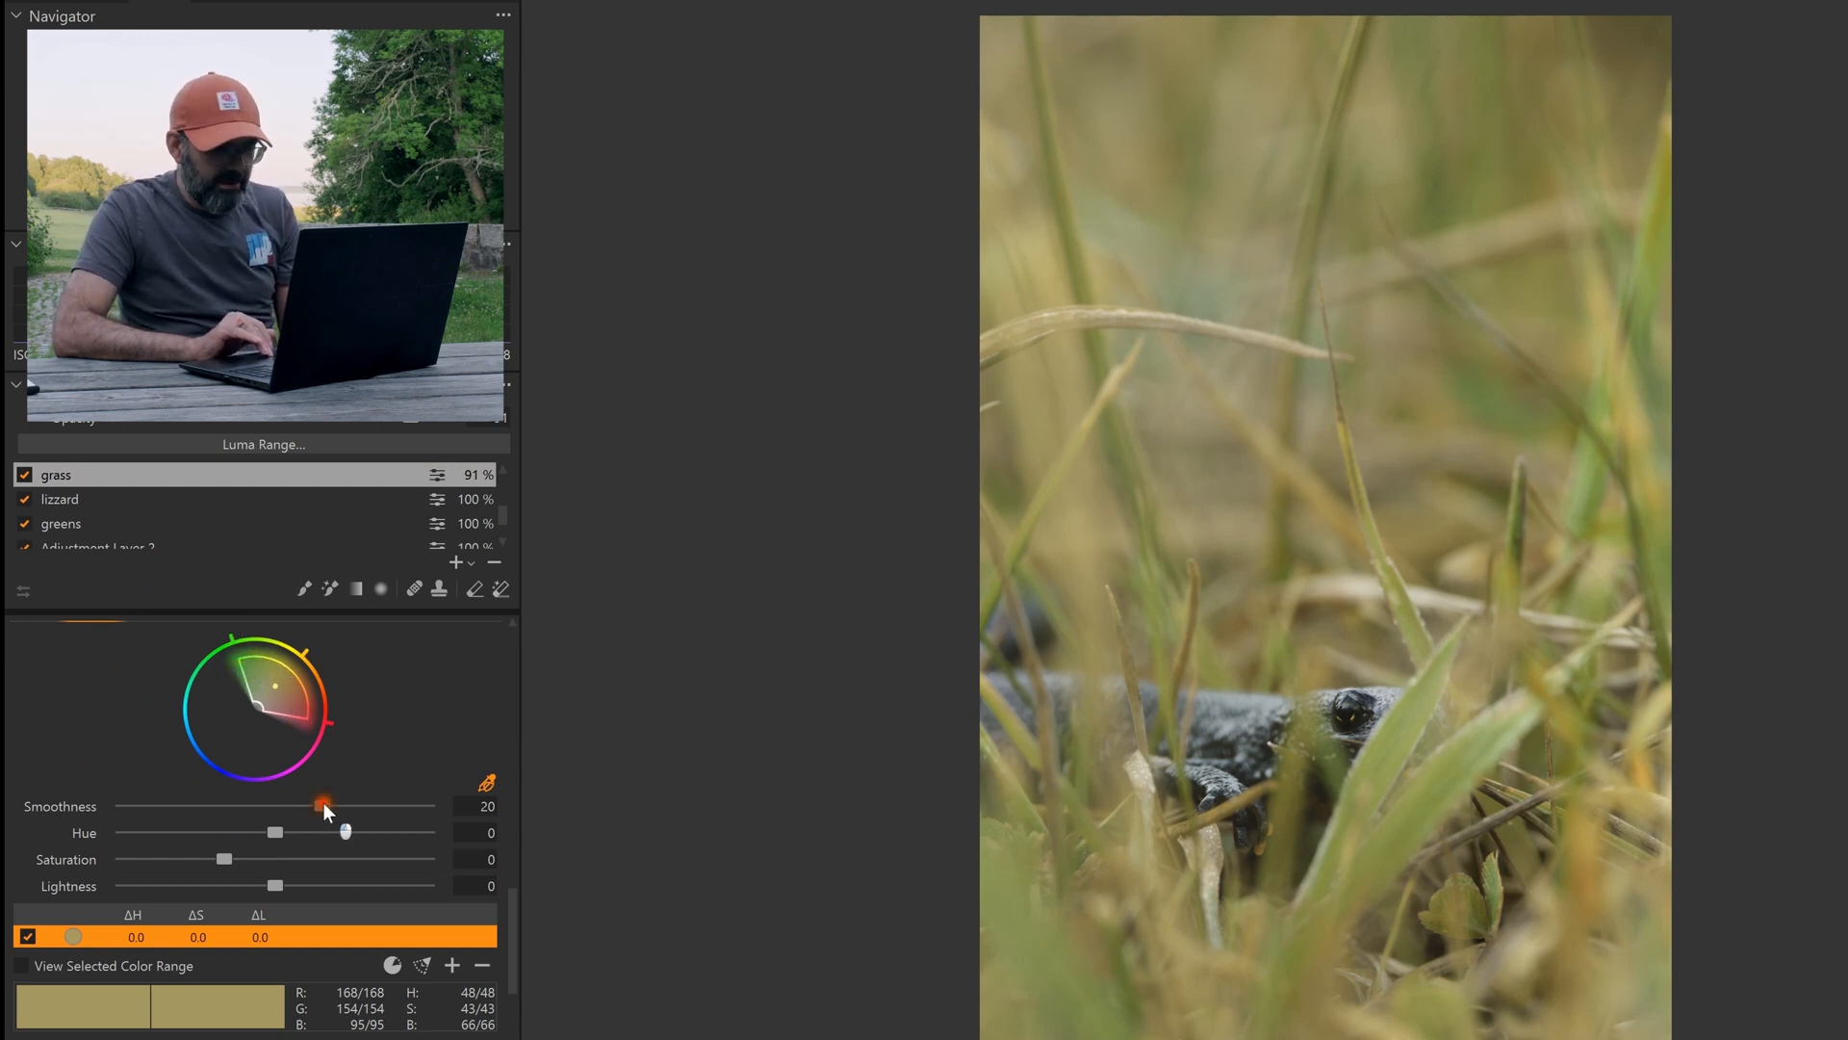
# Set the sampled grass range's smoothness to 23.4, hue to -9.4 and saturation to -18.5
pyautogui.moveTo(324, 811); pyautogui.dragTo(360, 816)
pyautogui.moveTo(275, 833)
pyautogui.mouseDown()
pyautogui.moveTo(320, 830)
pyautogui.moveTo(257, 832)
pyautogui.mouseUp()
pyautogui.moveTo(224, 859)
pyautogui.mouseDown()
pyautogui.moveTo(275, 858)
pyautogui.moveTo(204, 841)
pyautogui.moveTo(205, 857)
pyautogui.moveTo(230, 833)
pyautogui.mouseUp()
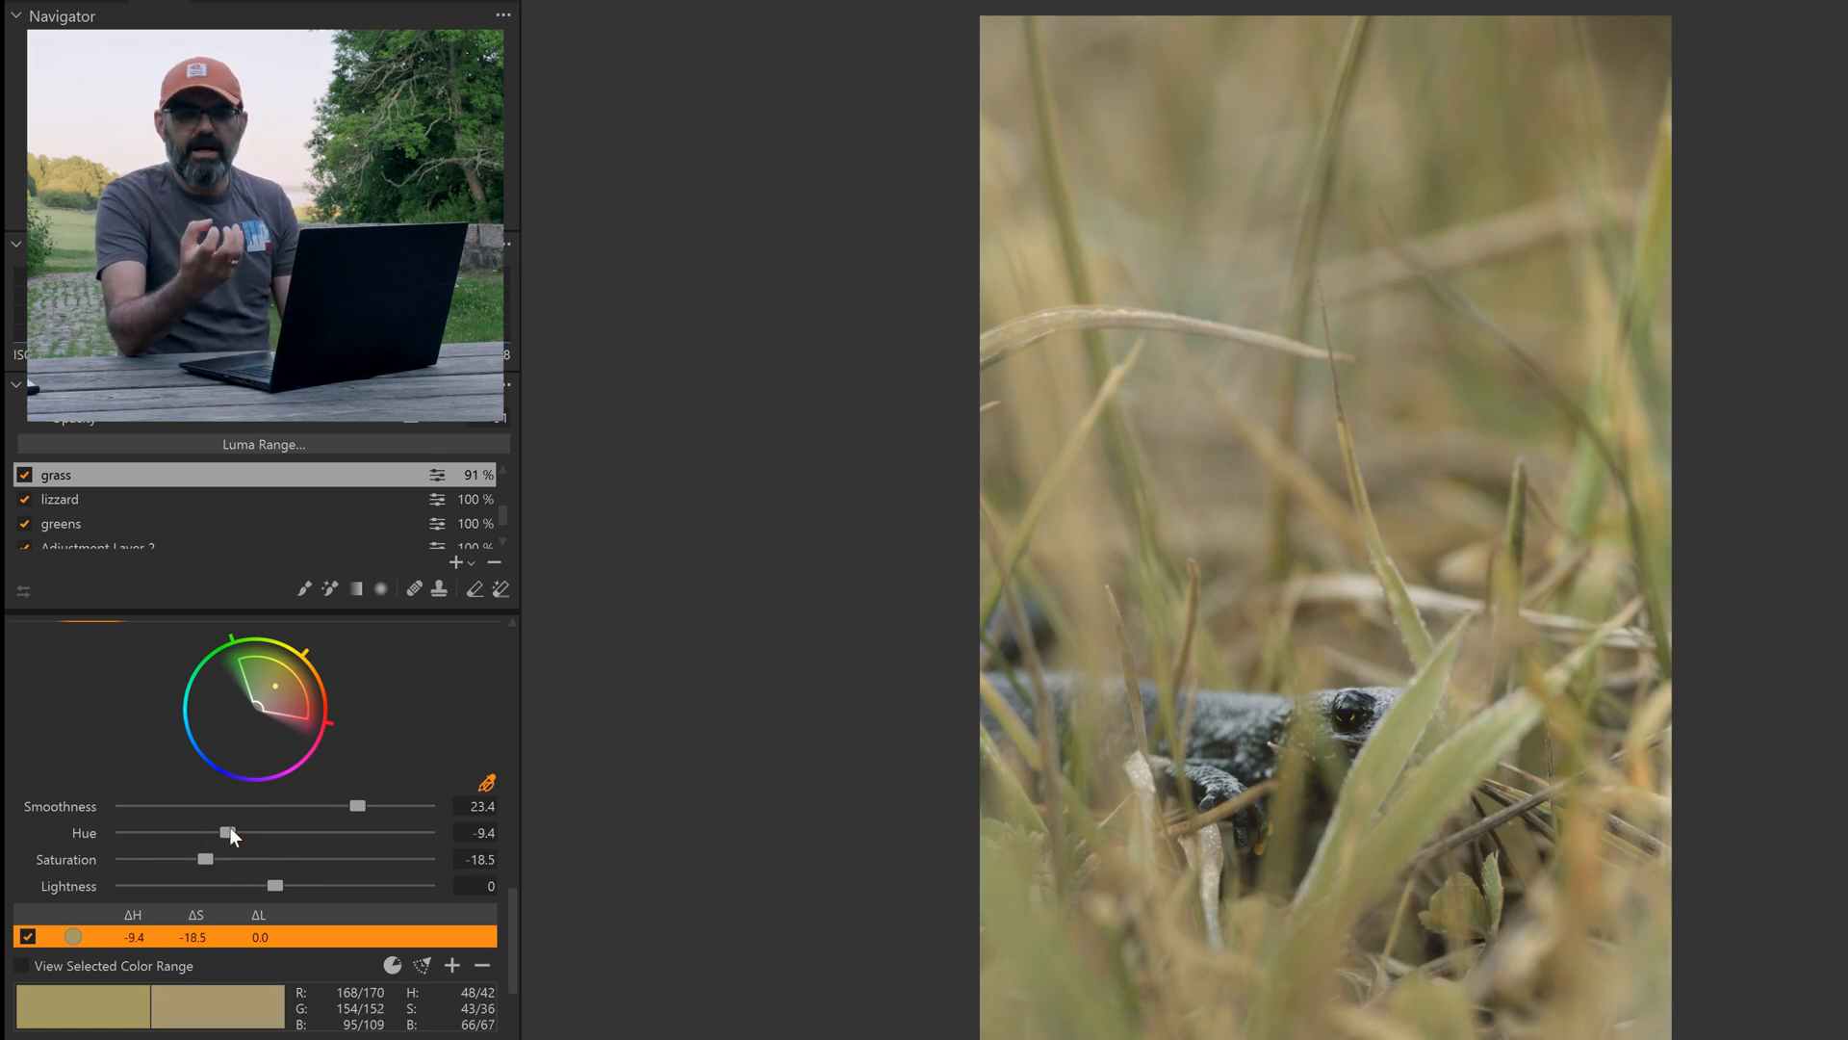
# Compare the original newt photo with the warm-toned edit several times
pyautogui.press('\\')
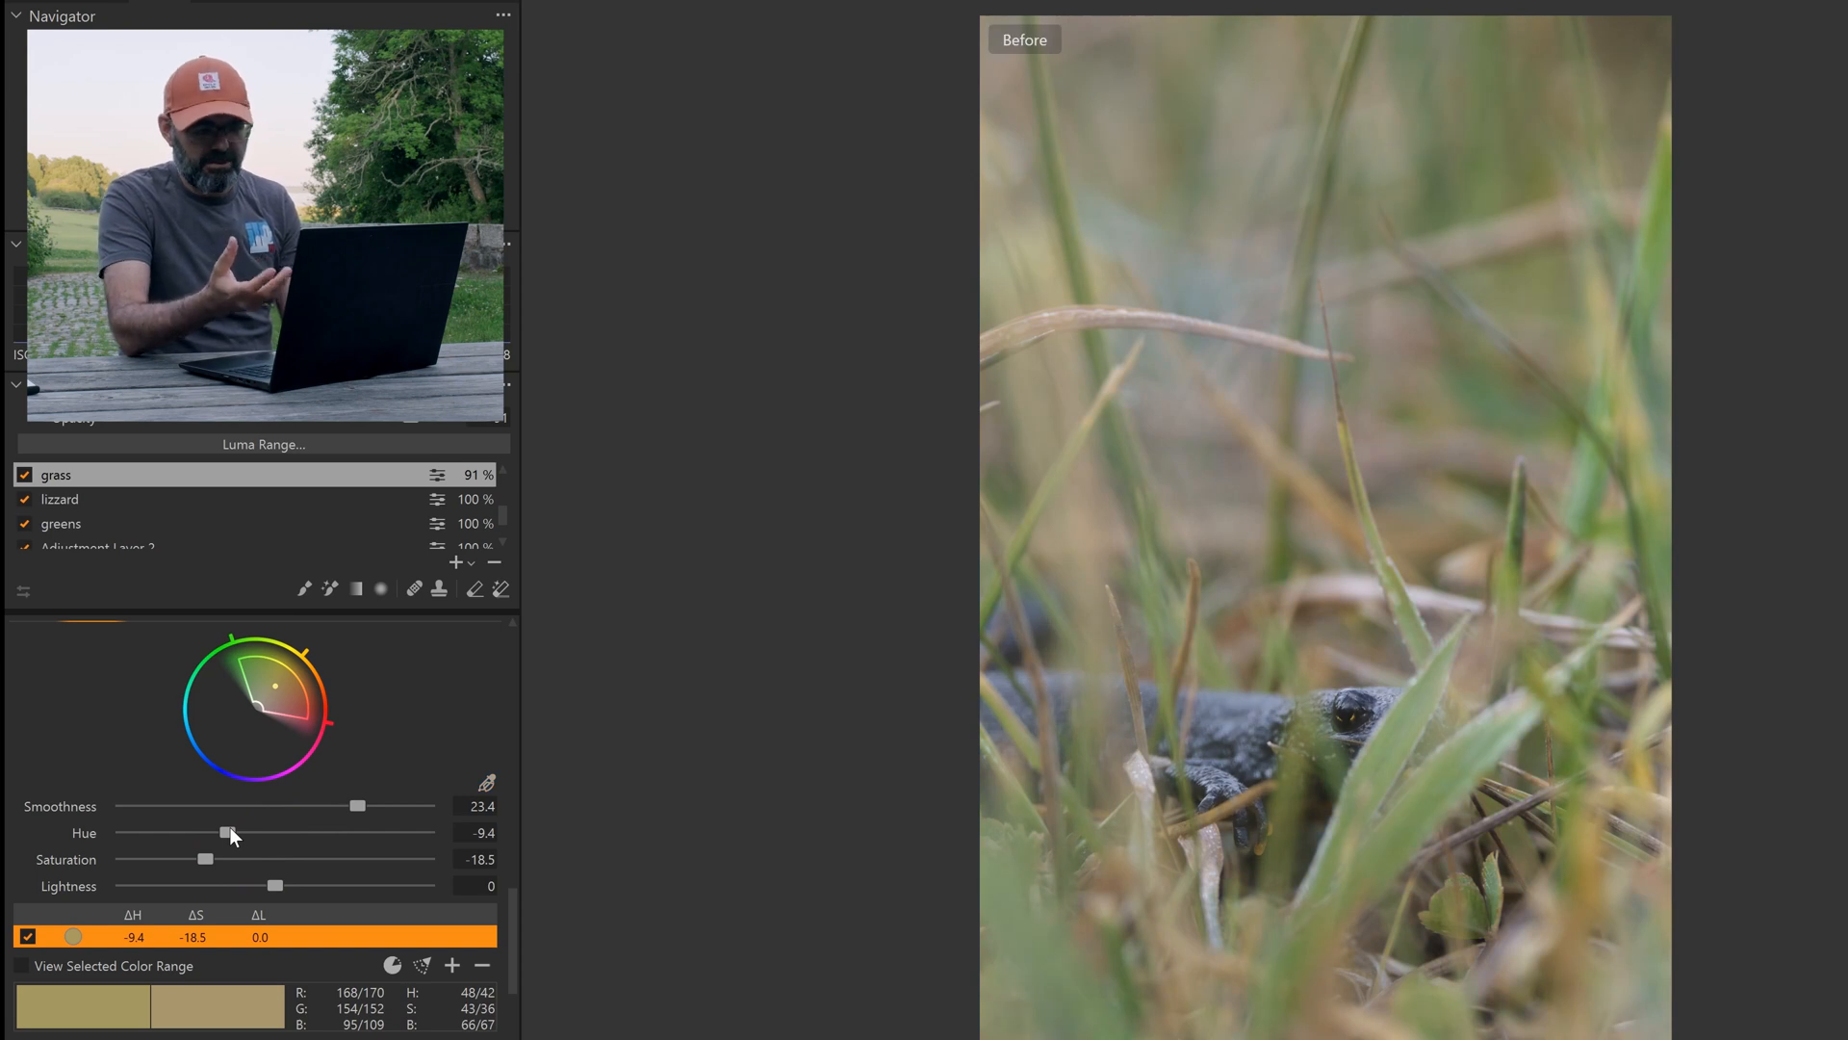
pyautogui.press('\\')
pyautogui.press('\\')
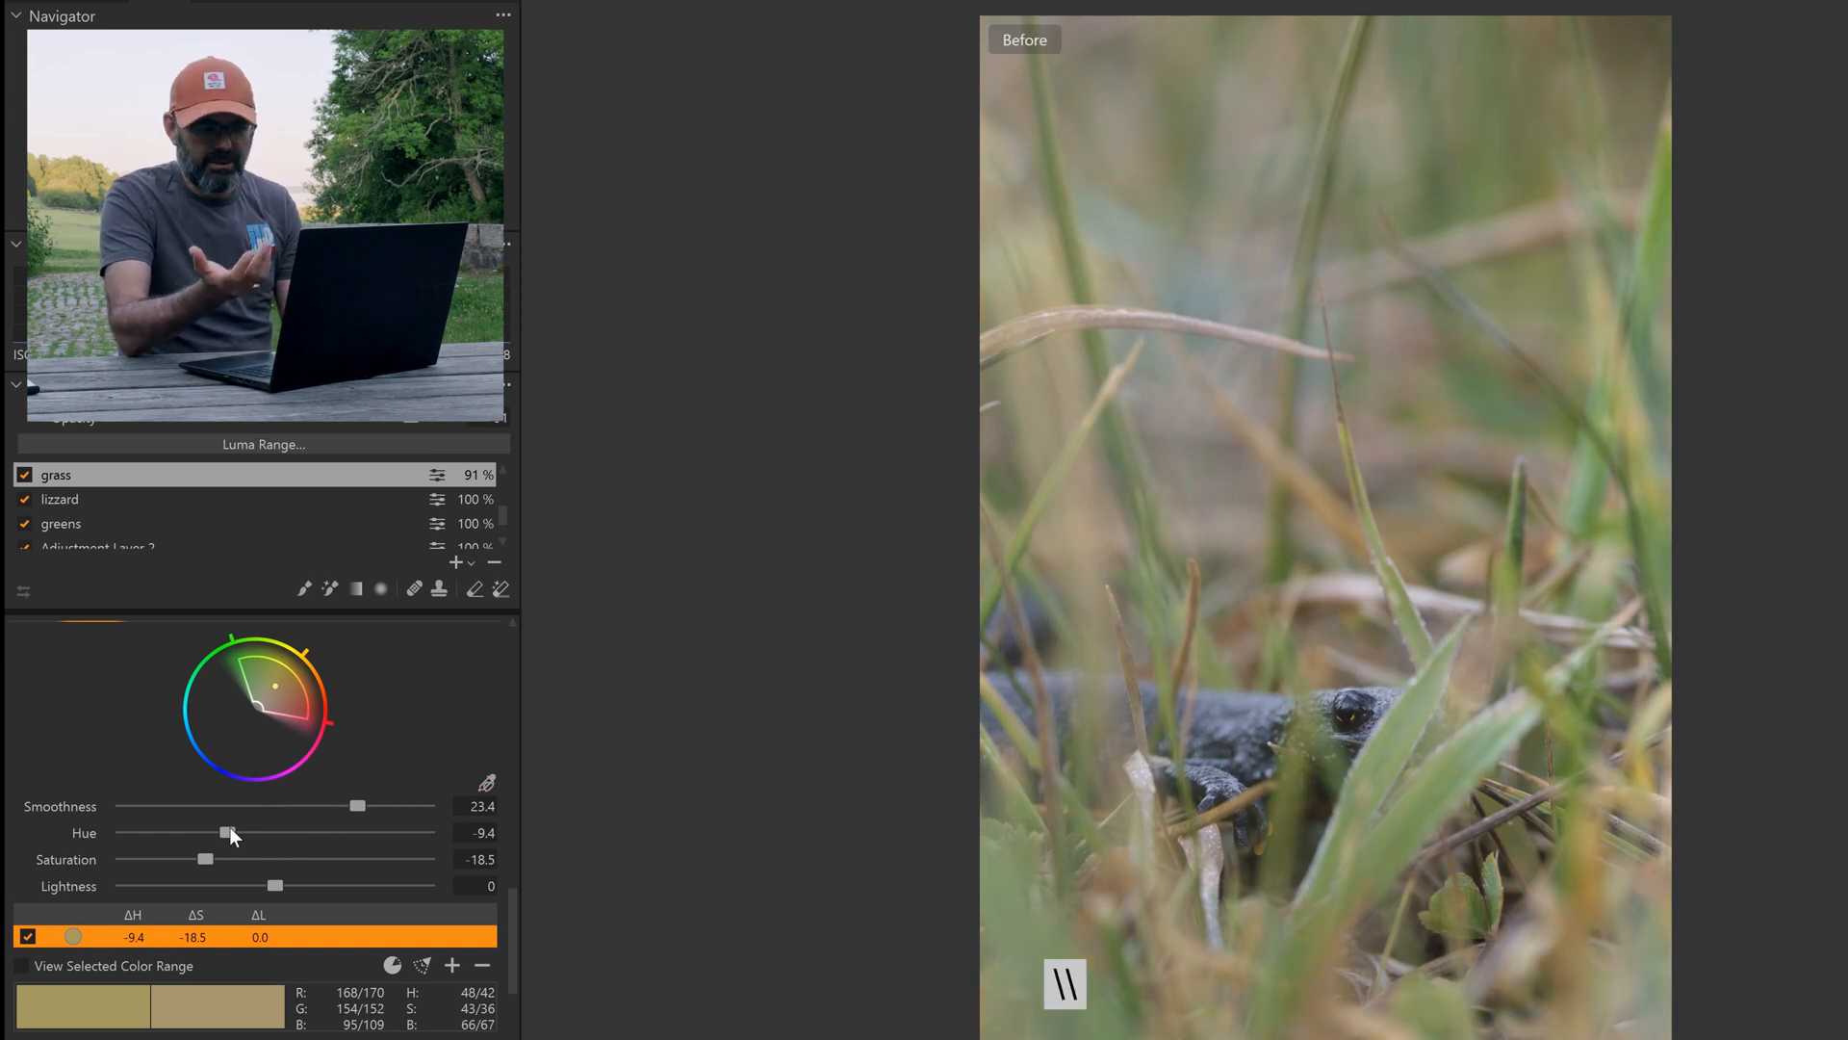
pyautogui.press('\\')
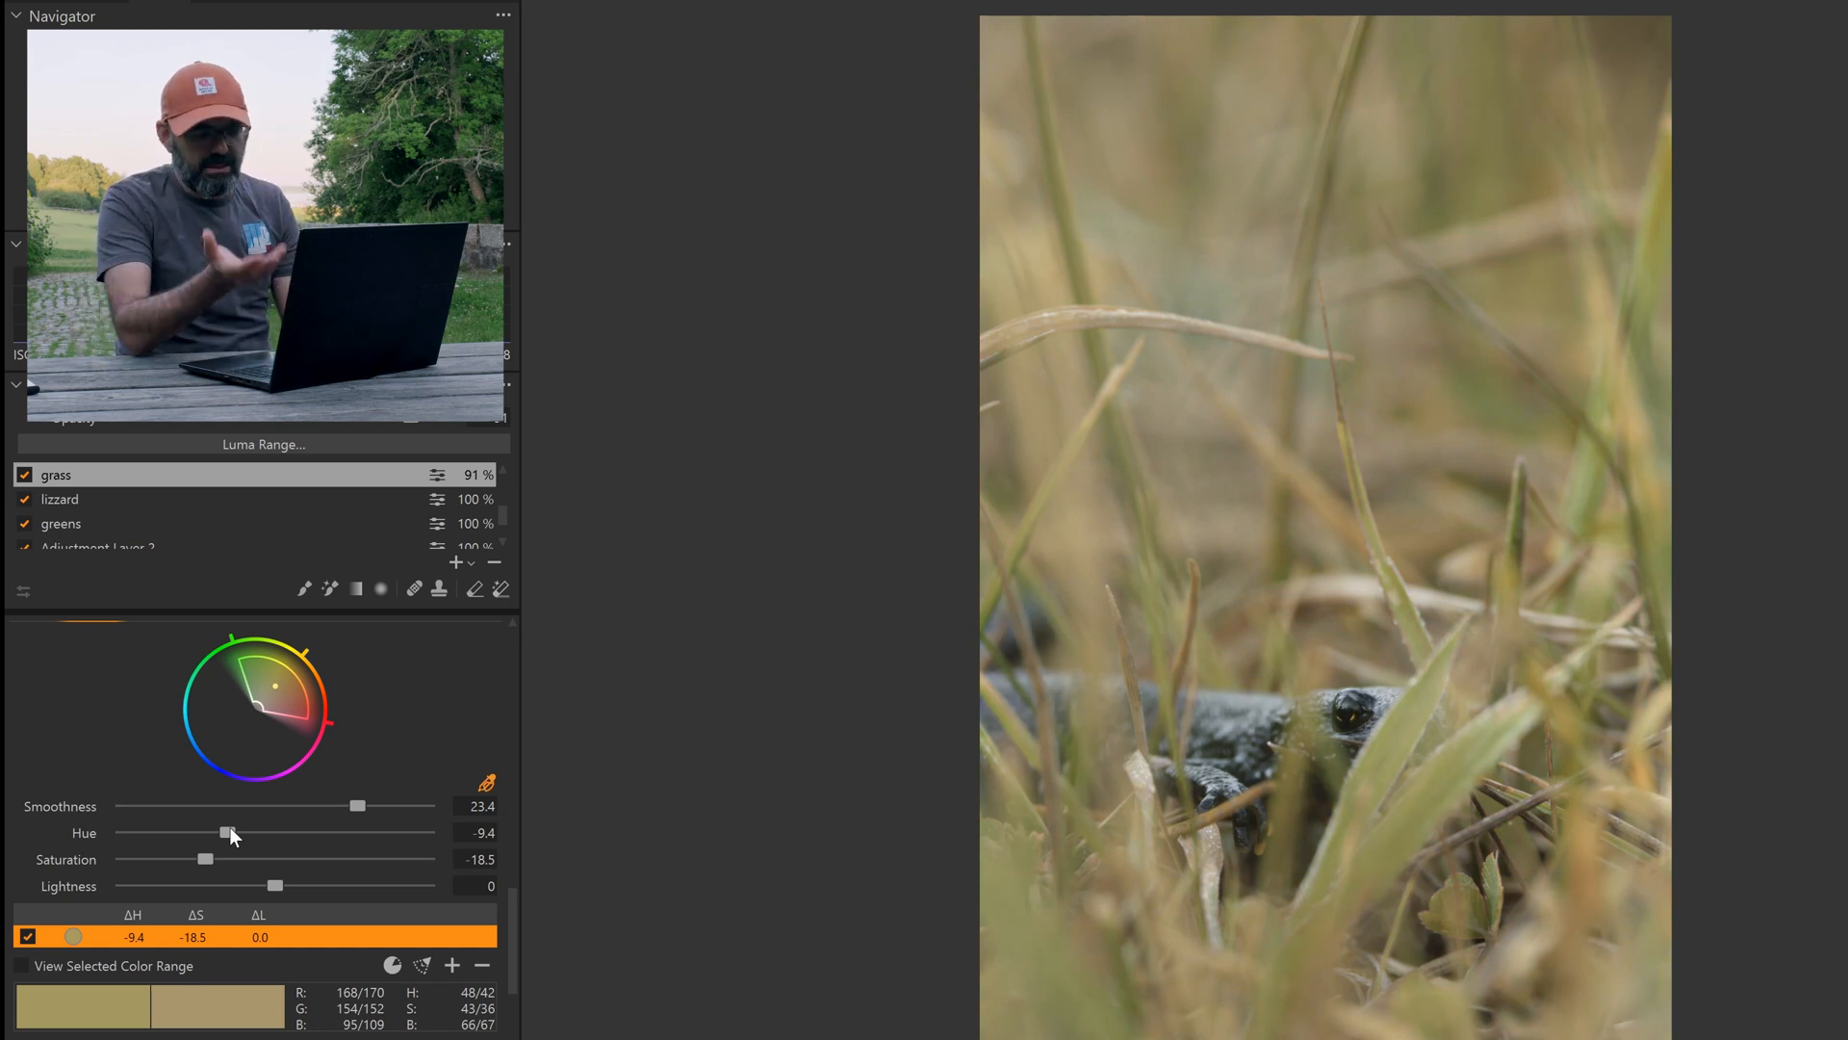
pyautogui.press('\\')
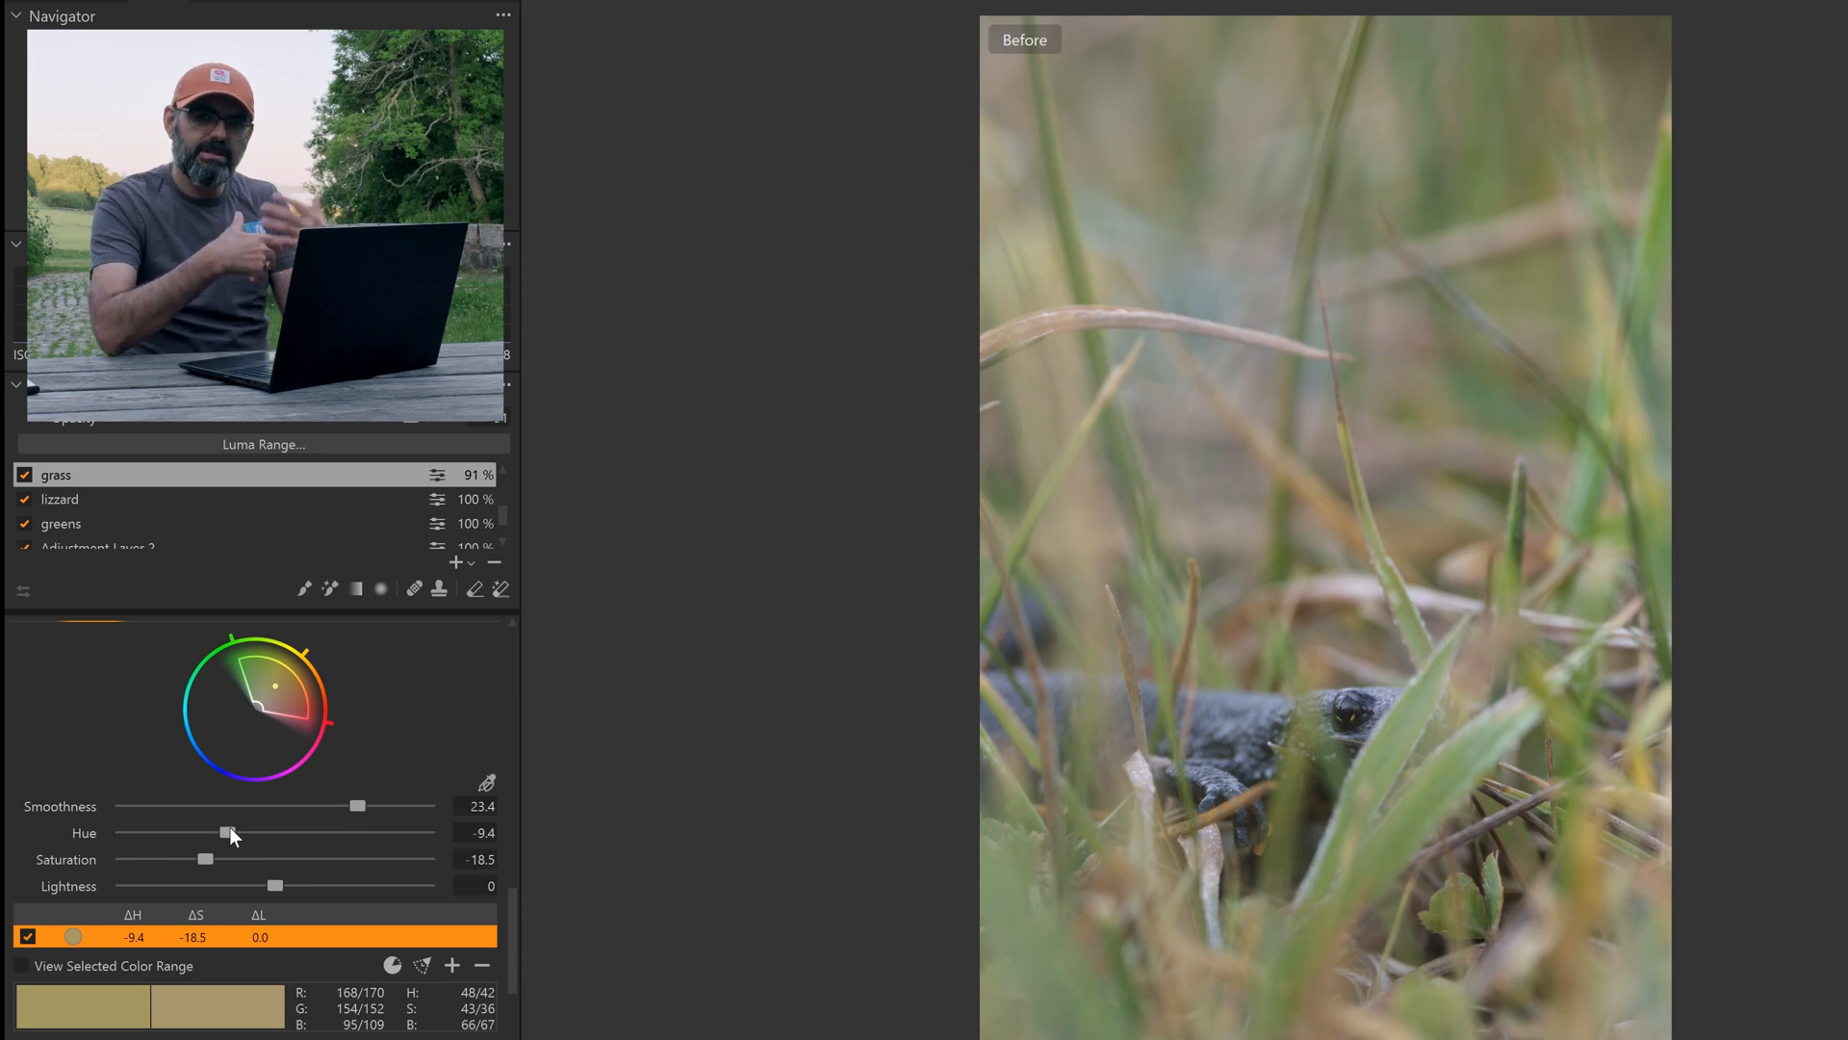
pyautogui.press('\\')
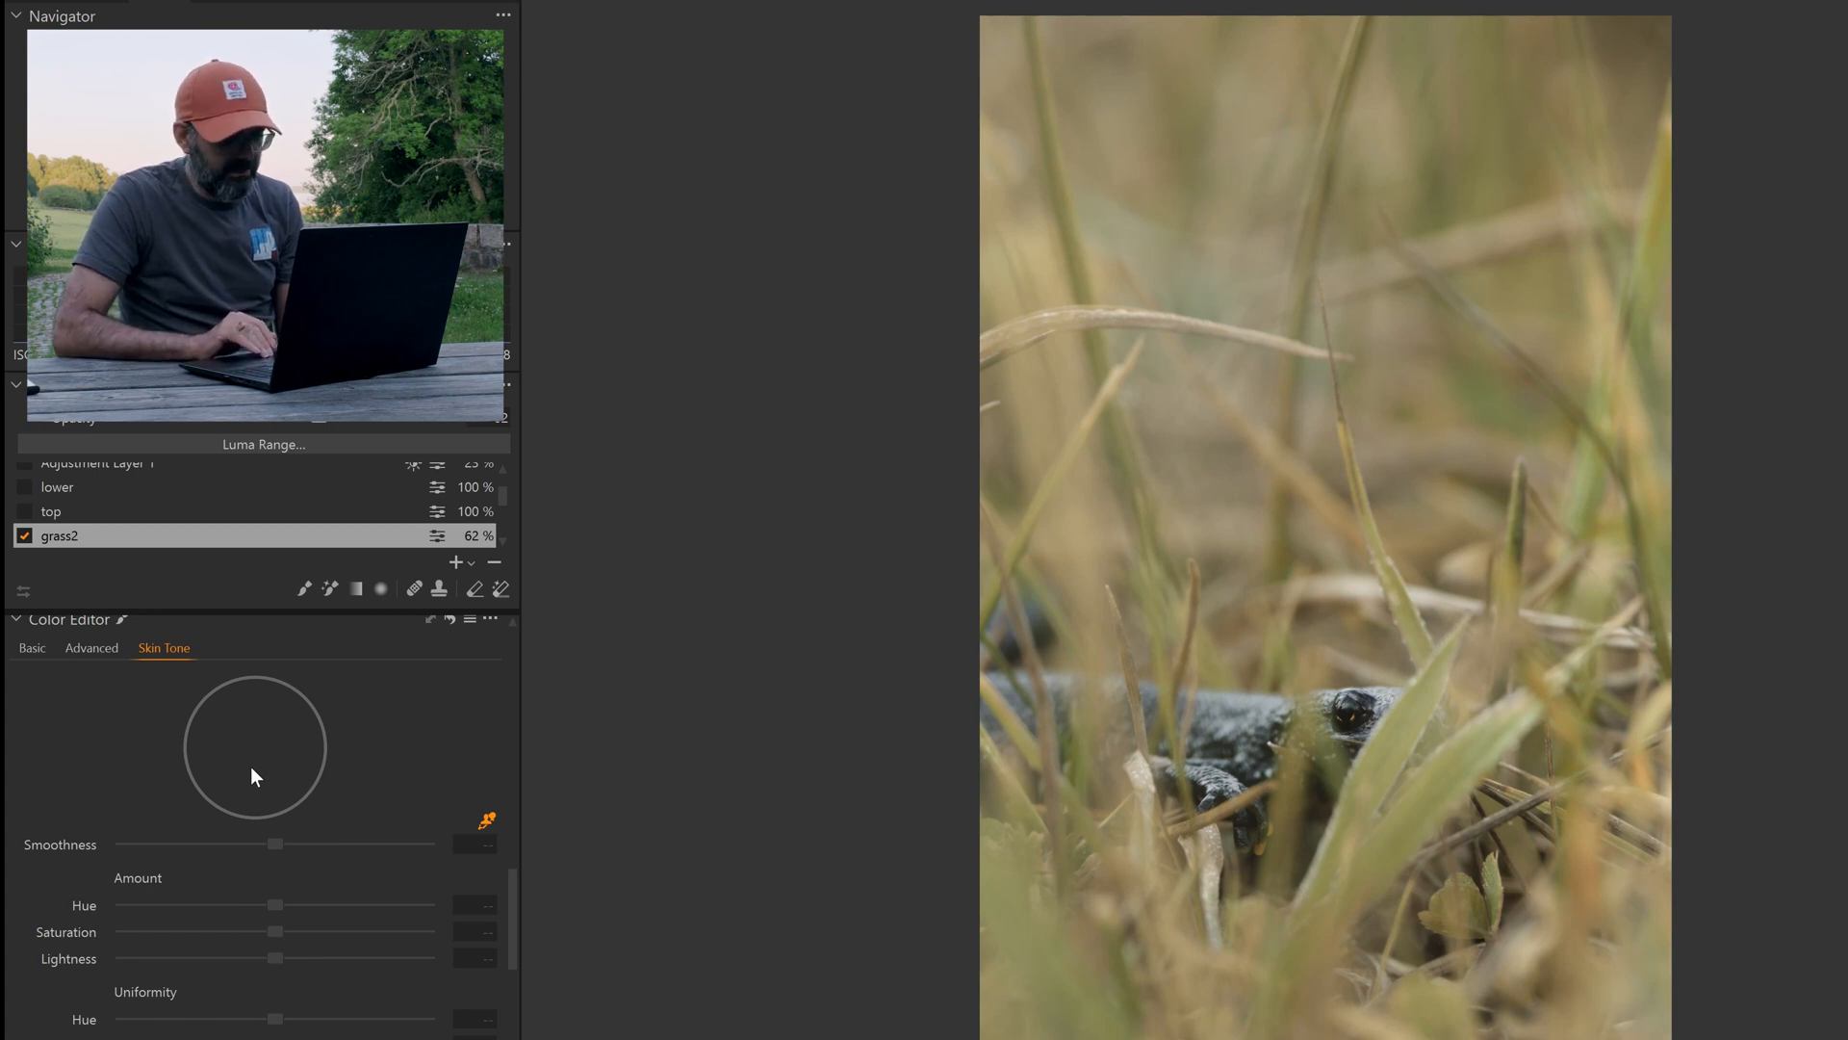
# On the grass2 layer, sample a skin tone in the blurred grass beyond the arching dry blade's tip and widen its range to everything except blue
pyautogui.scroll(-5, 250, 766)
pyautogui.scroll(3, 251, 766)
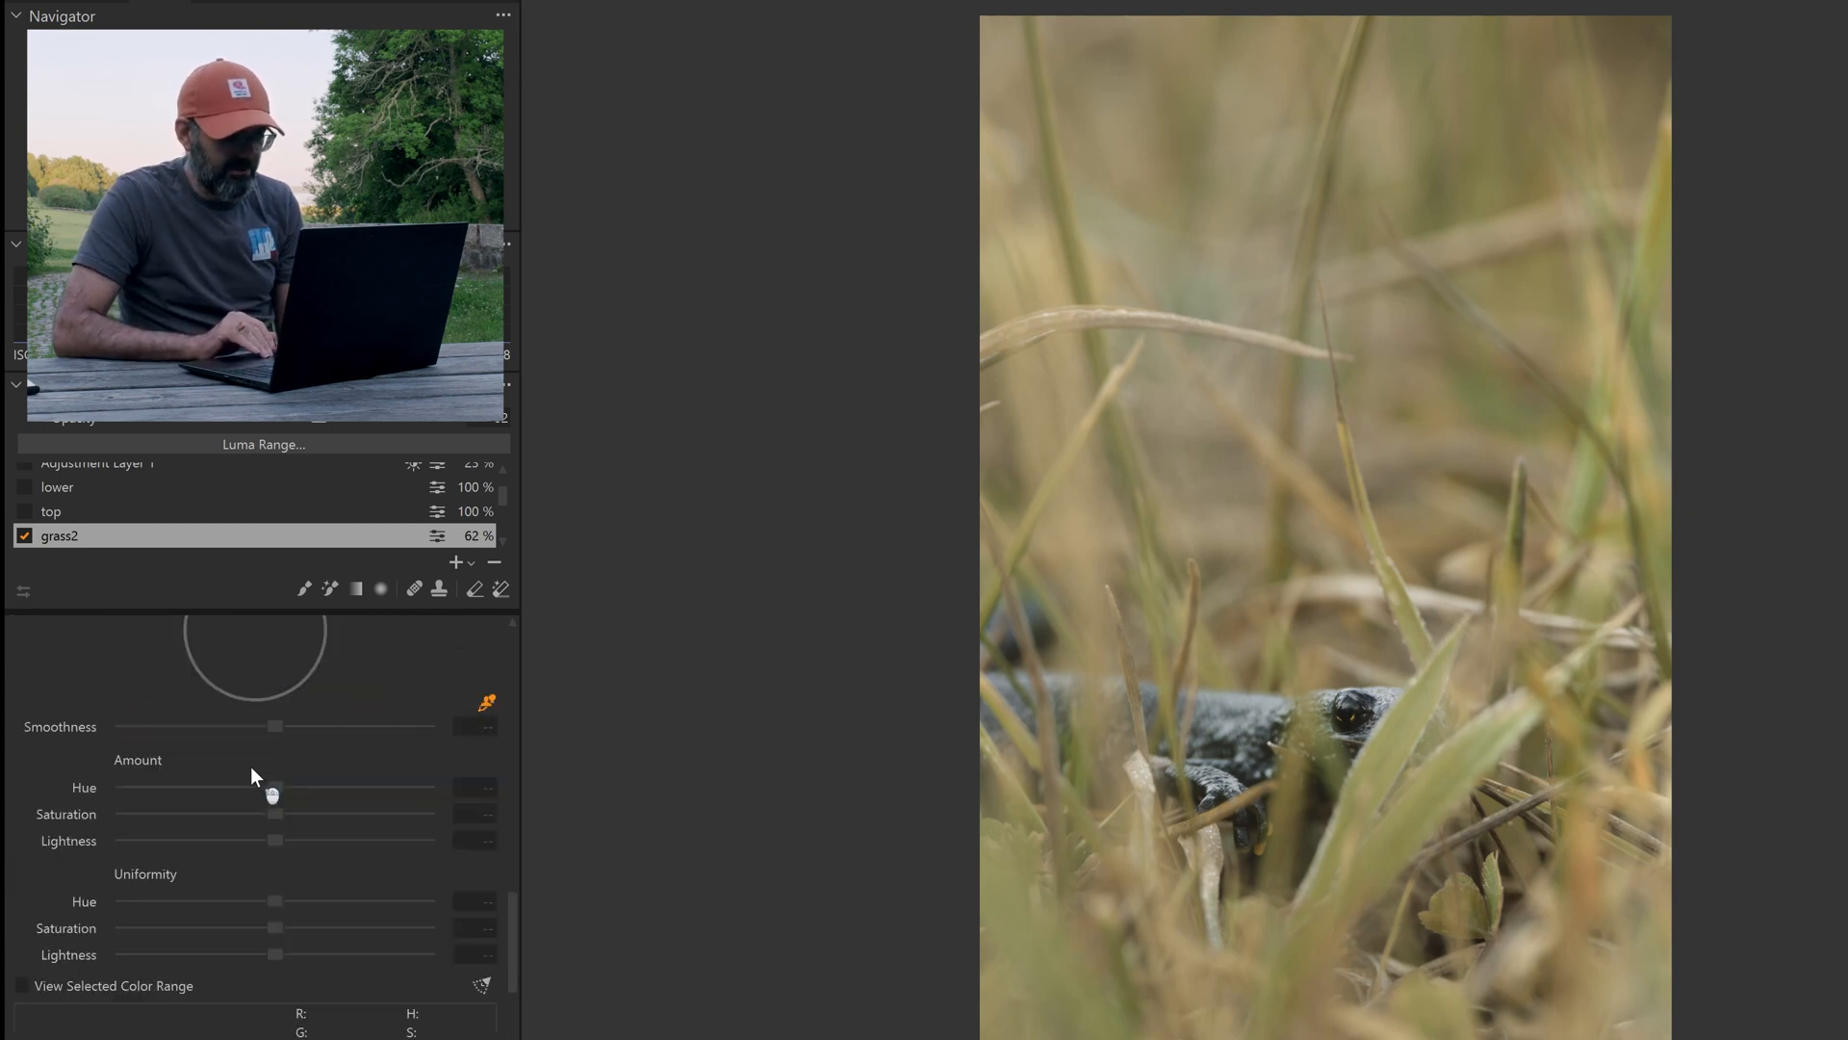
pyautogui.scroll(-1, 250, 766)
pyautogui.scroll(3, 250, 767)
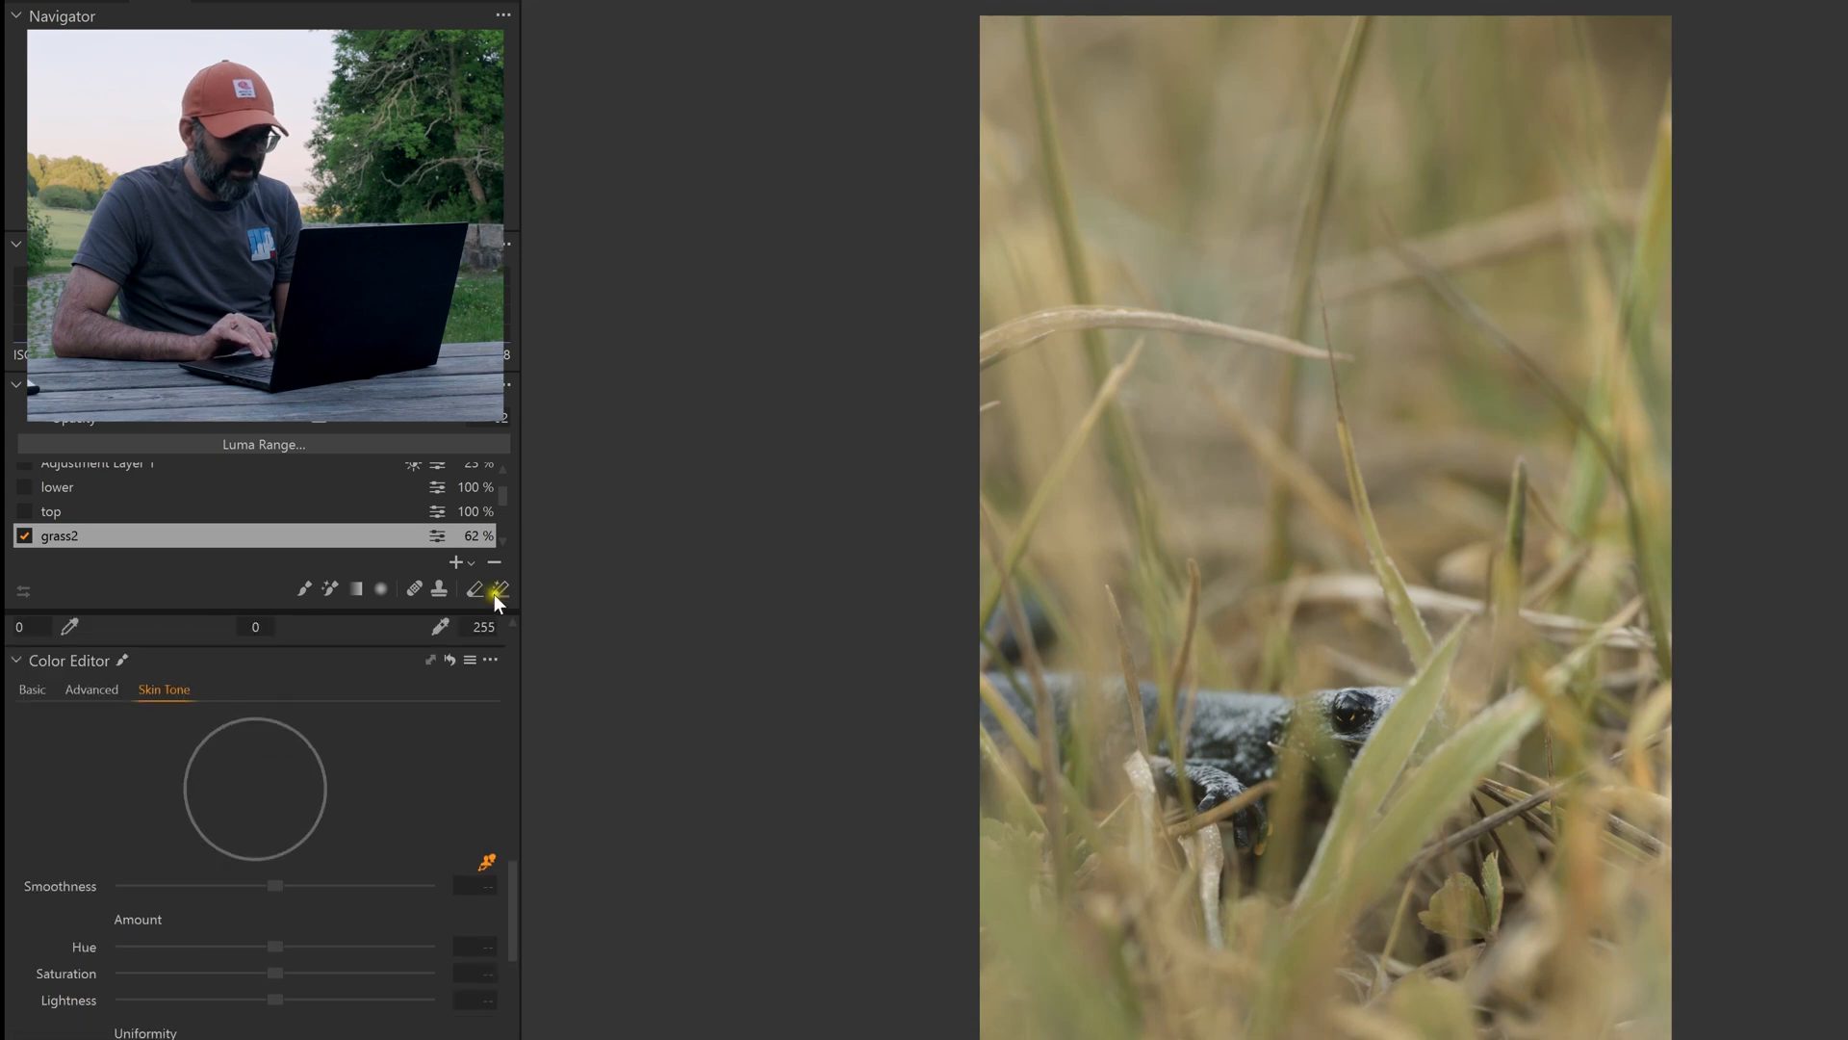
pyautogui.scroll(1, 514, 626)
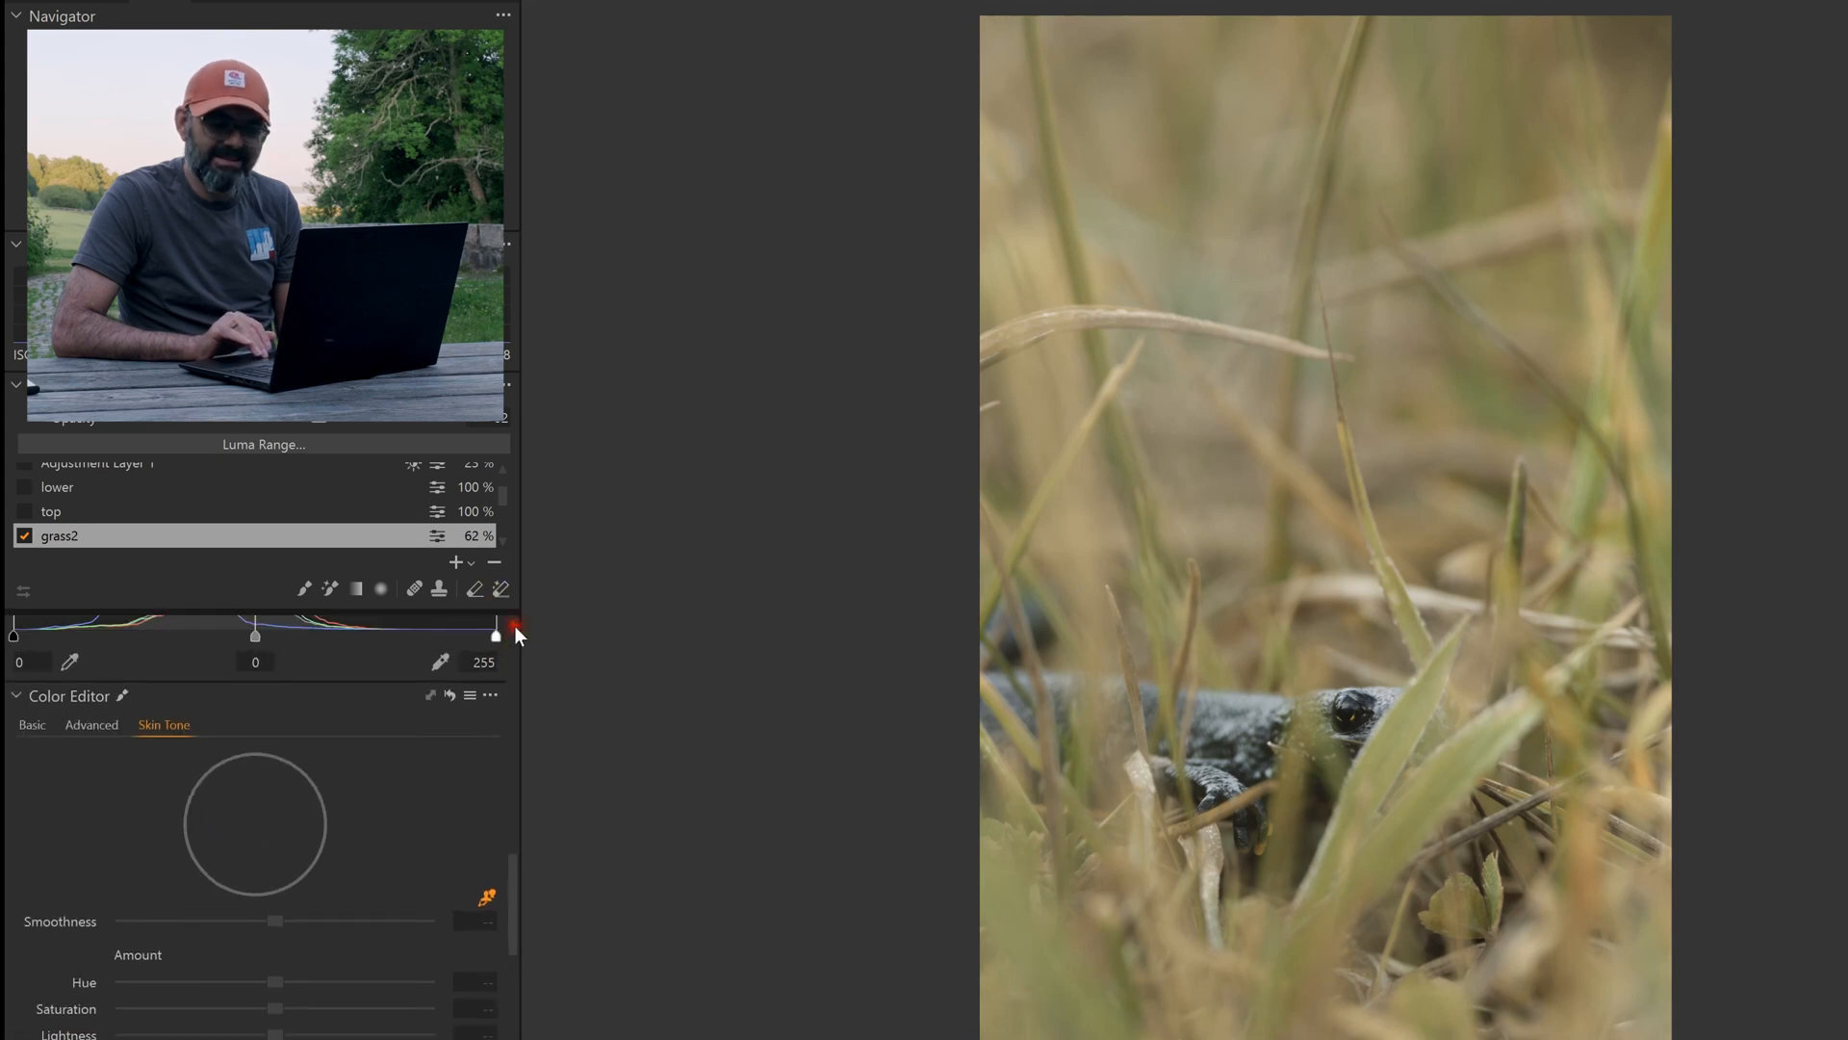
pyautogui.click(504, 931)
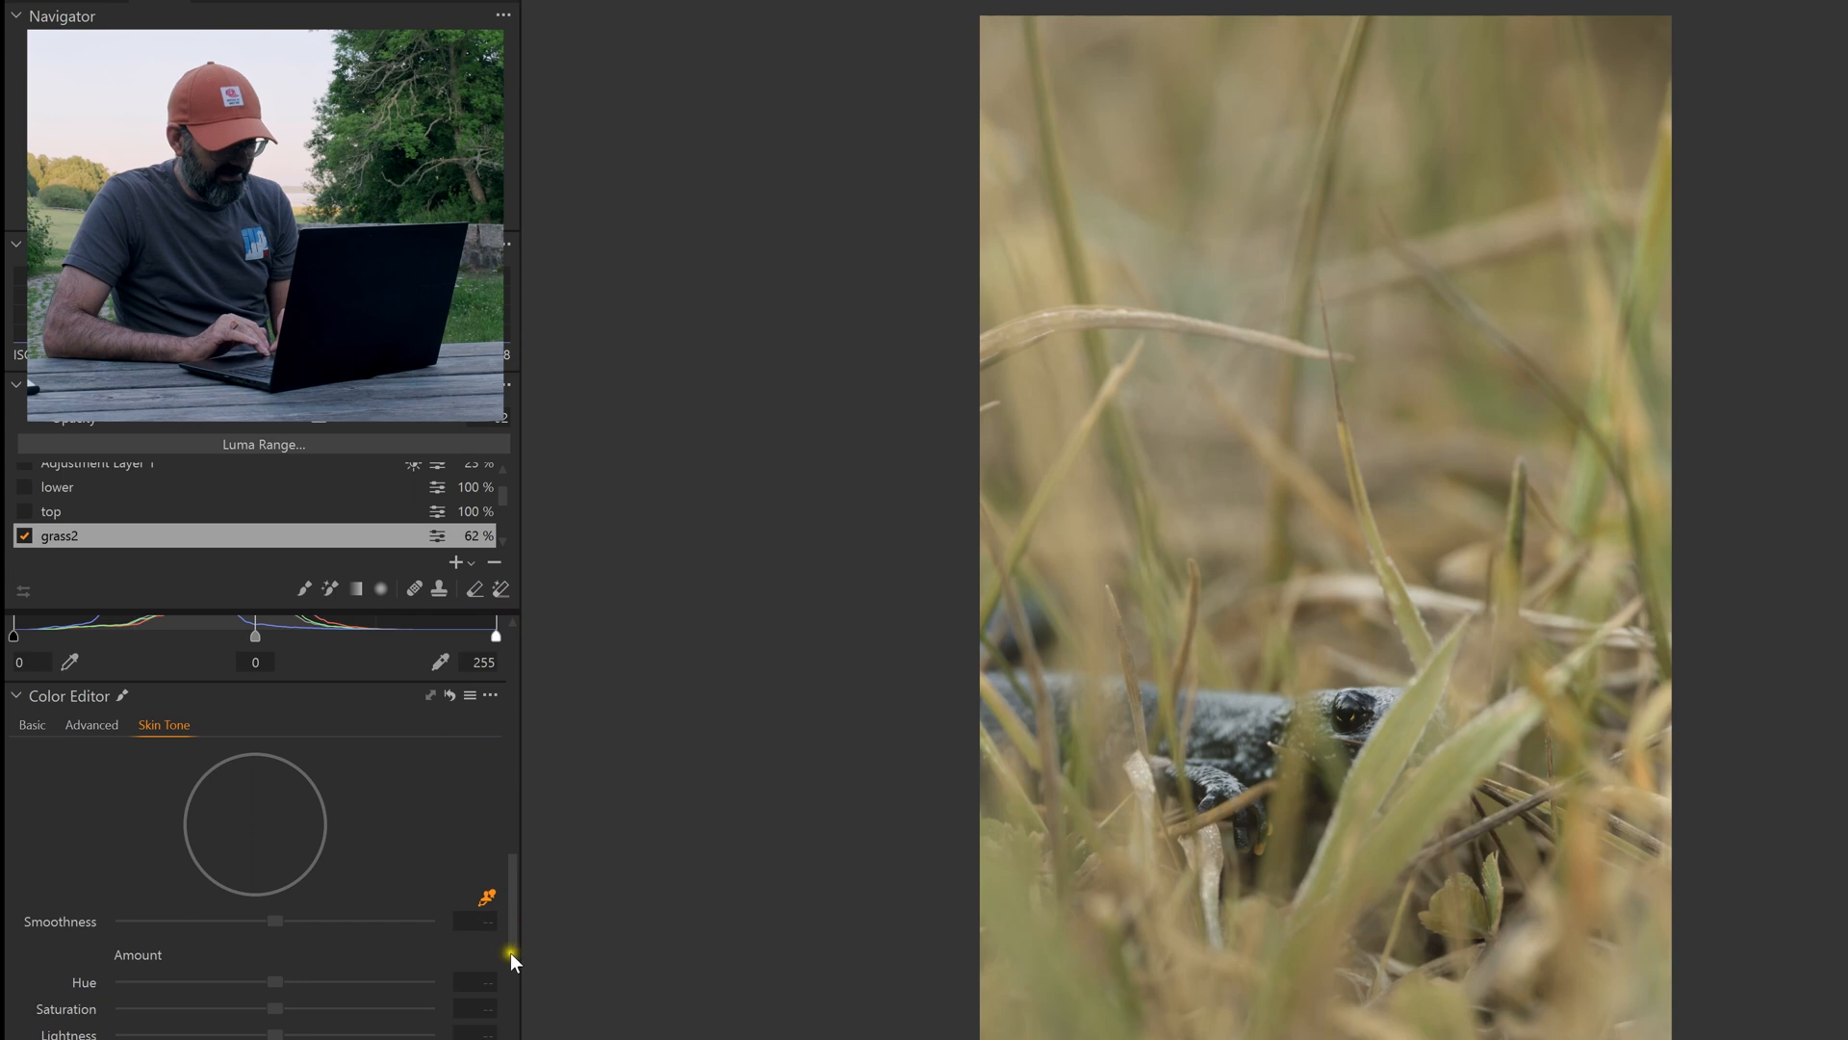
pyautogui.scroll(-1, 510, 951)
pyautogui.click(487, 829)
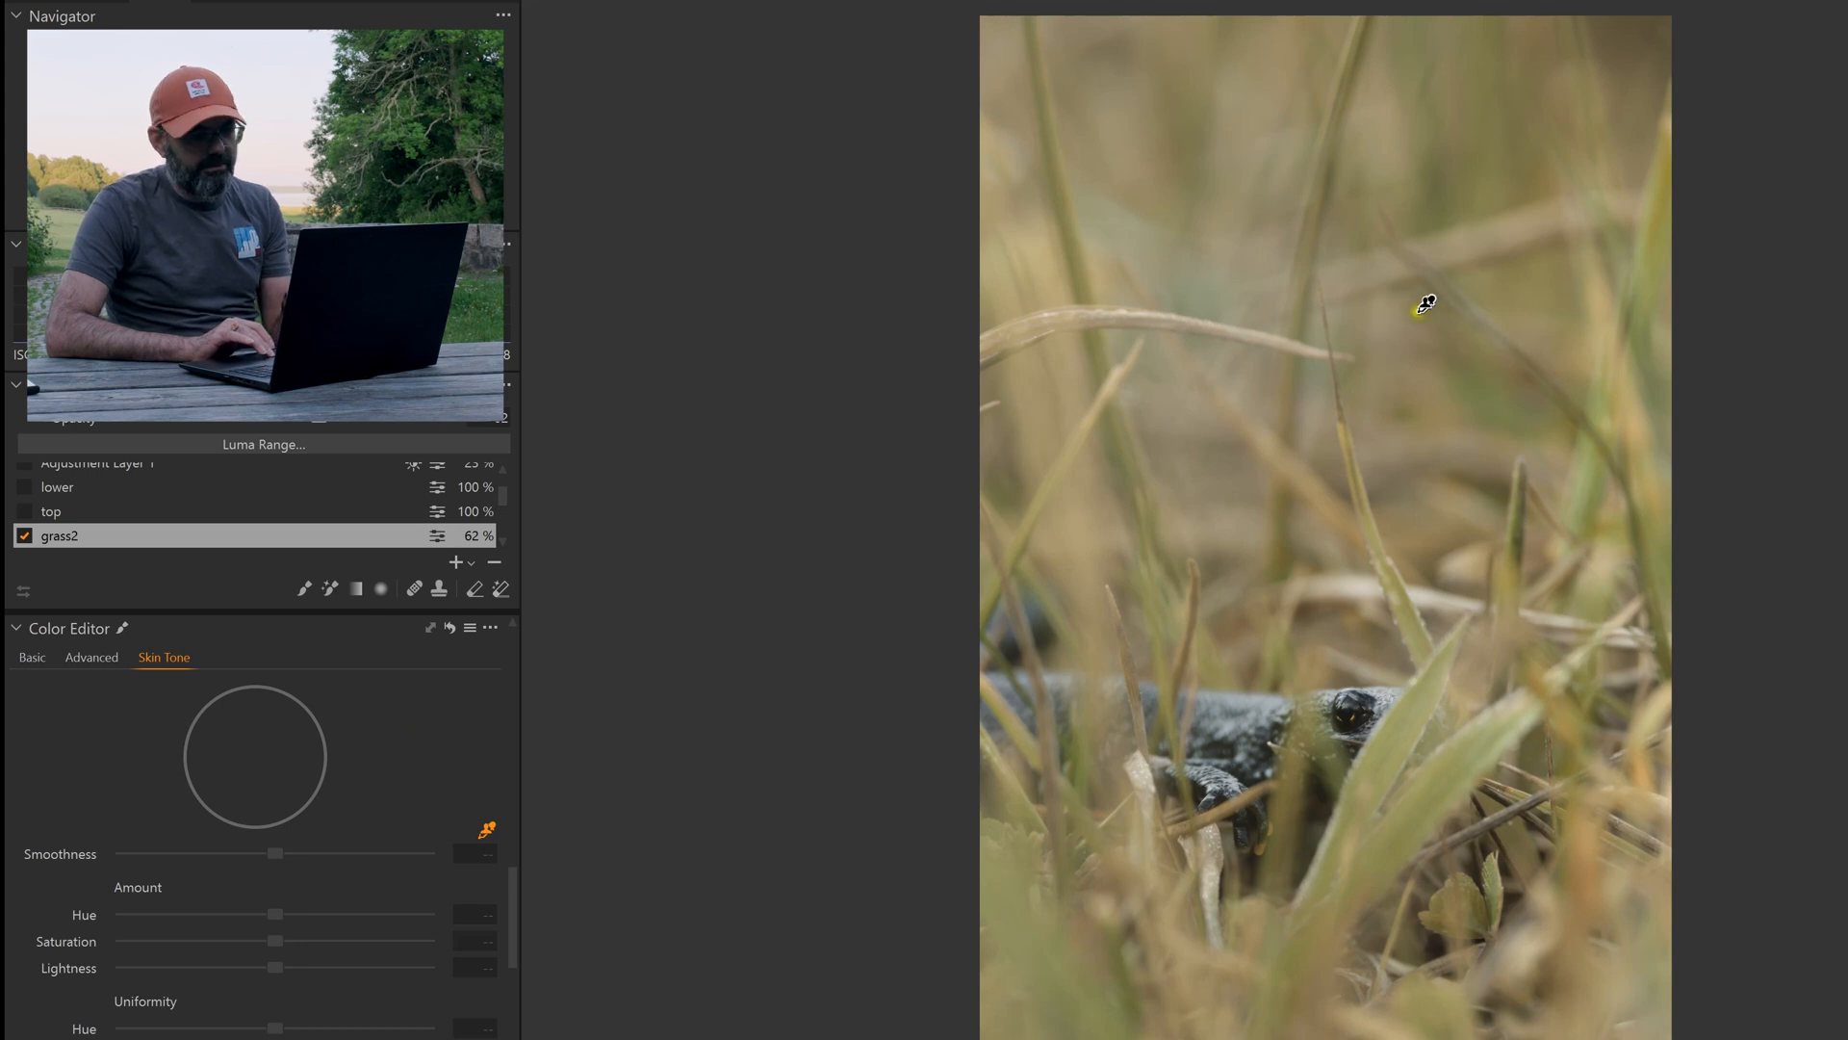
pyautogui.click(1426, 323)
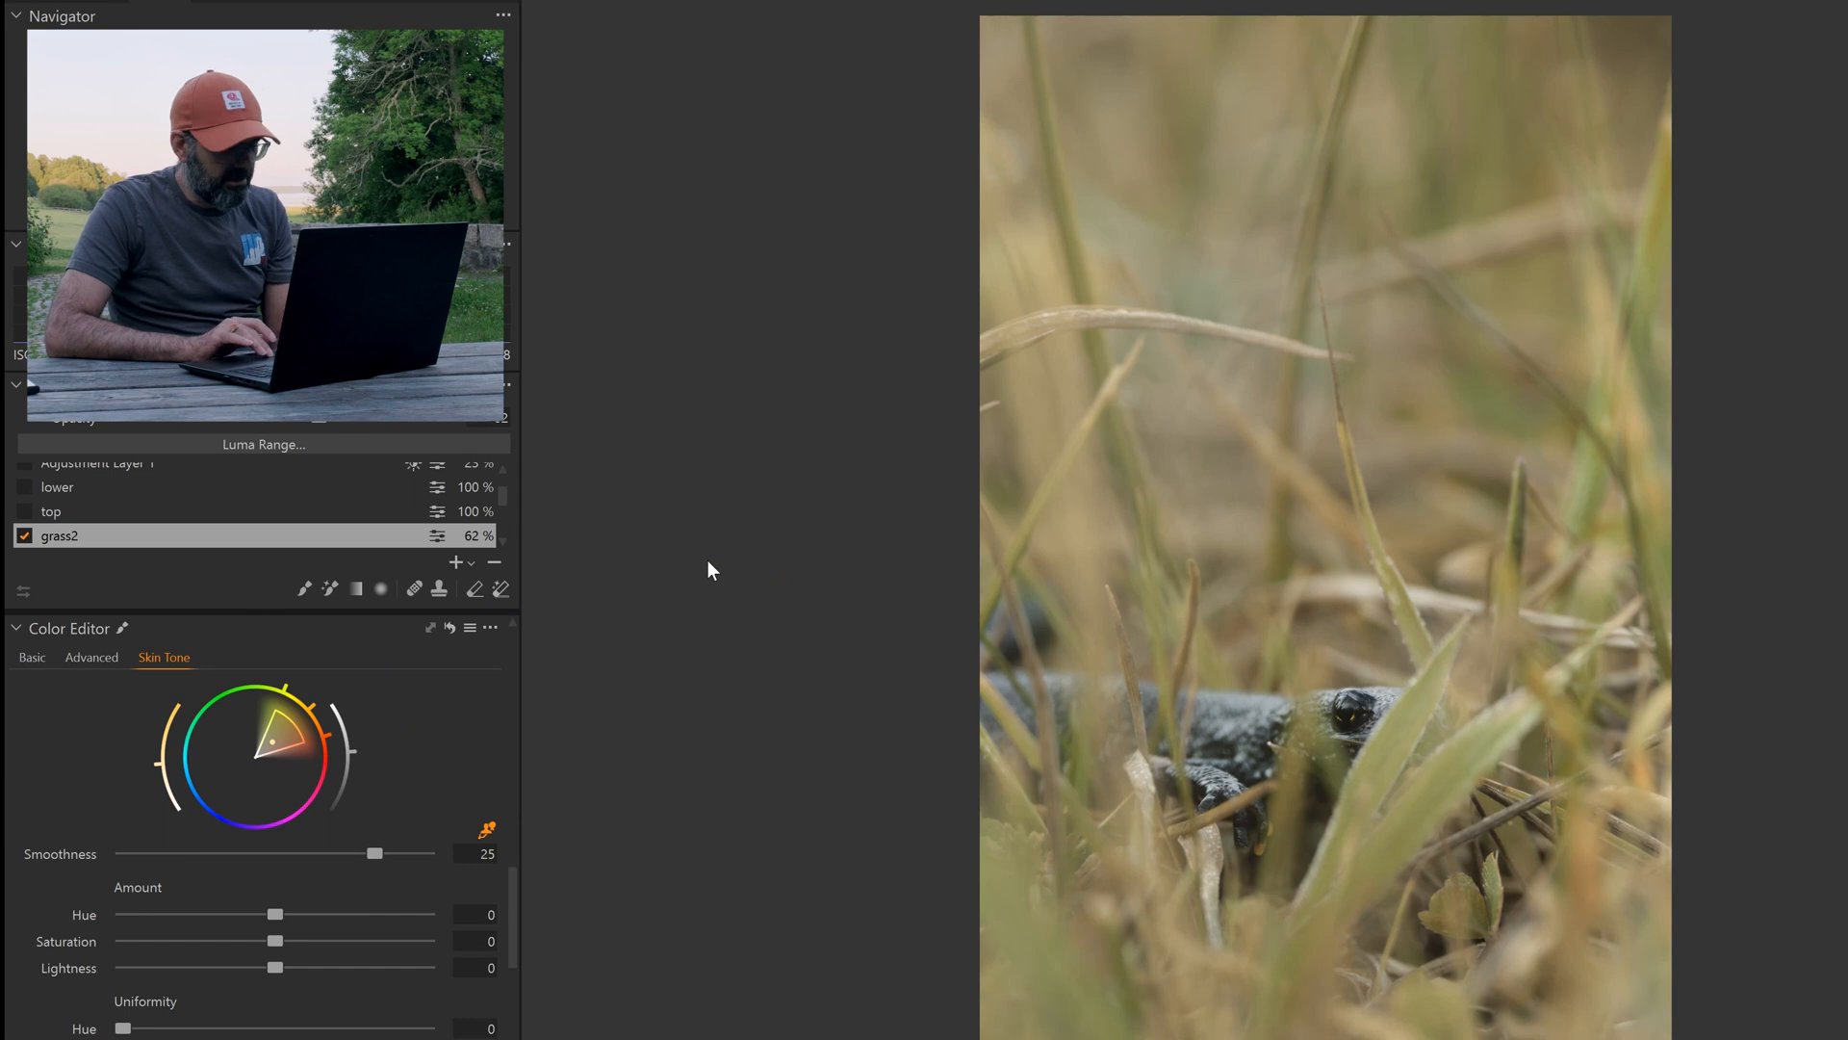
pyautogui.click(708, 588)
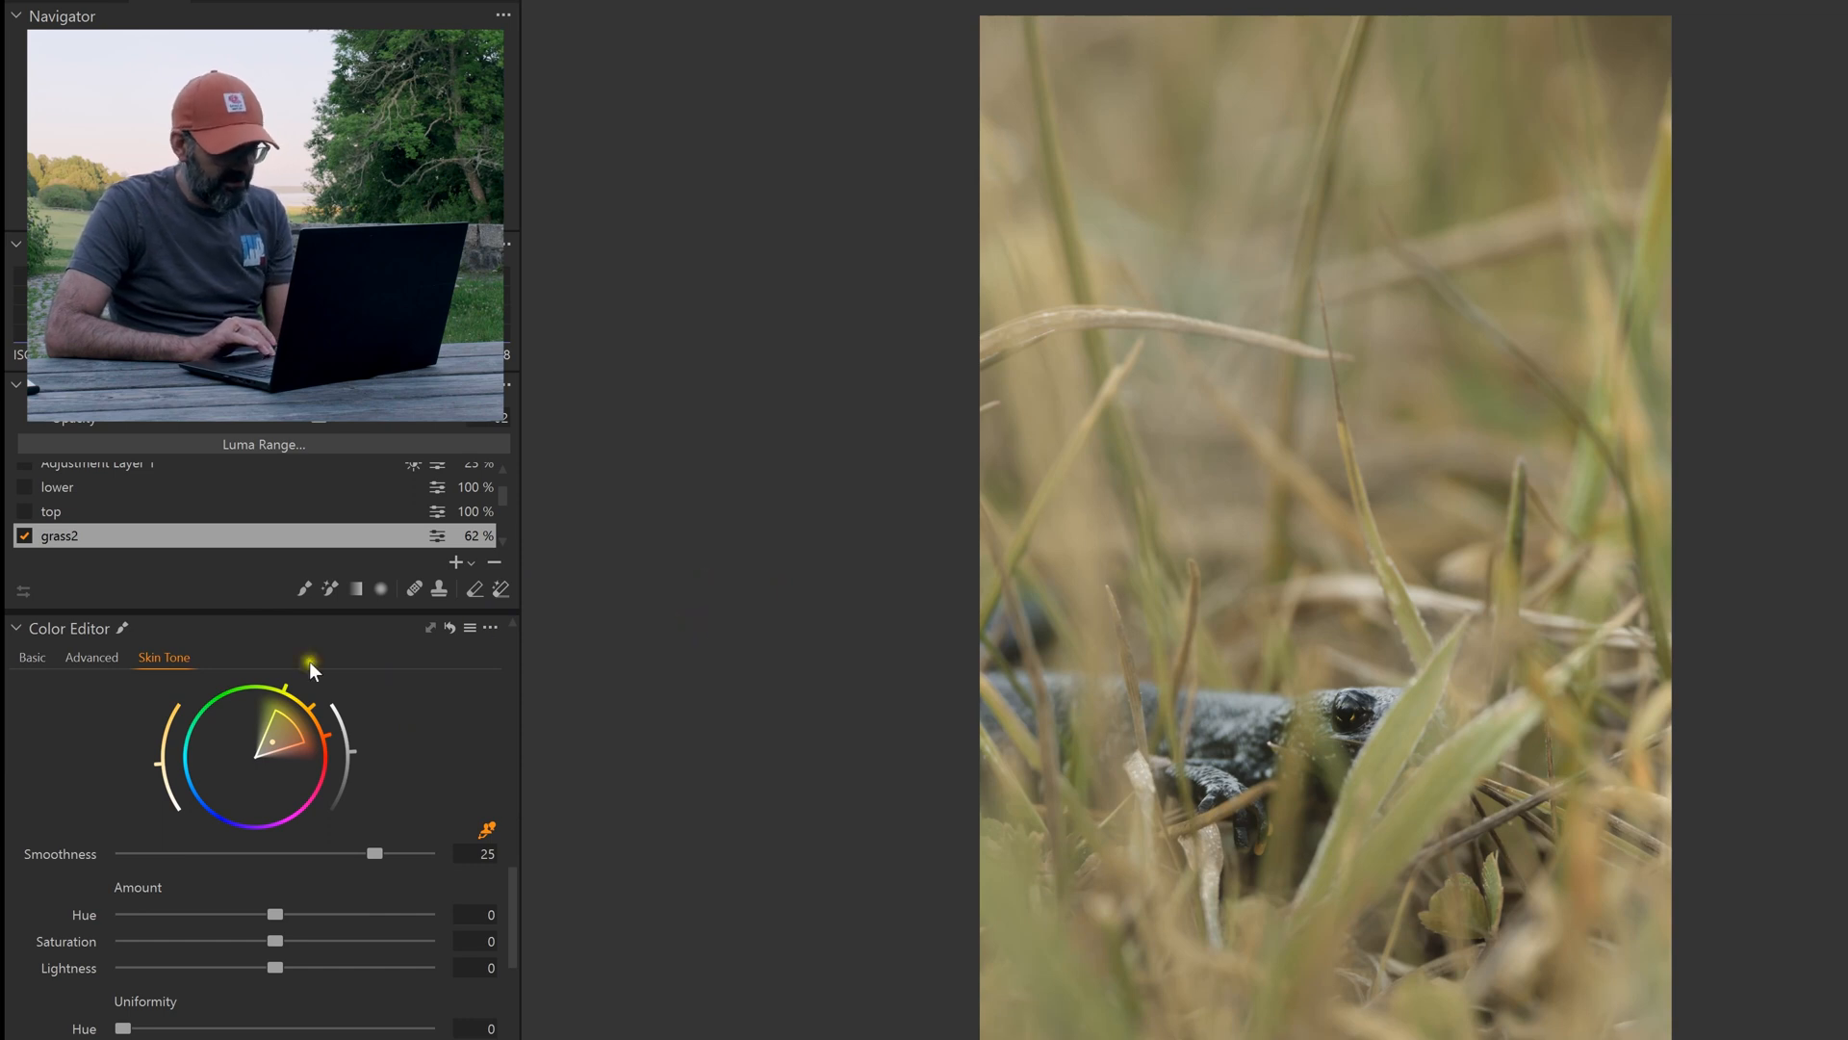
pyautogui.moveTo(278, 720); pyautogui.dragTo(237, 822)
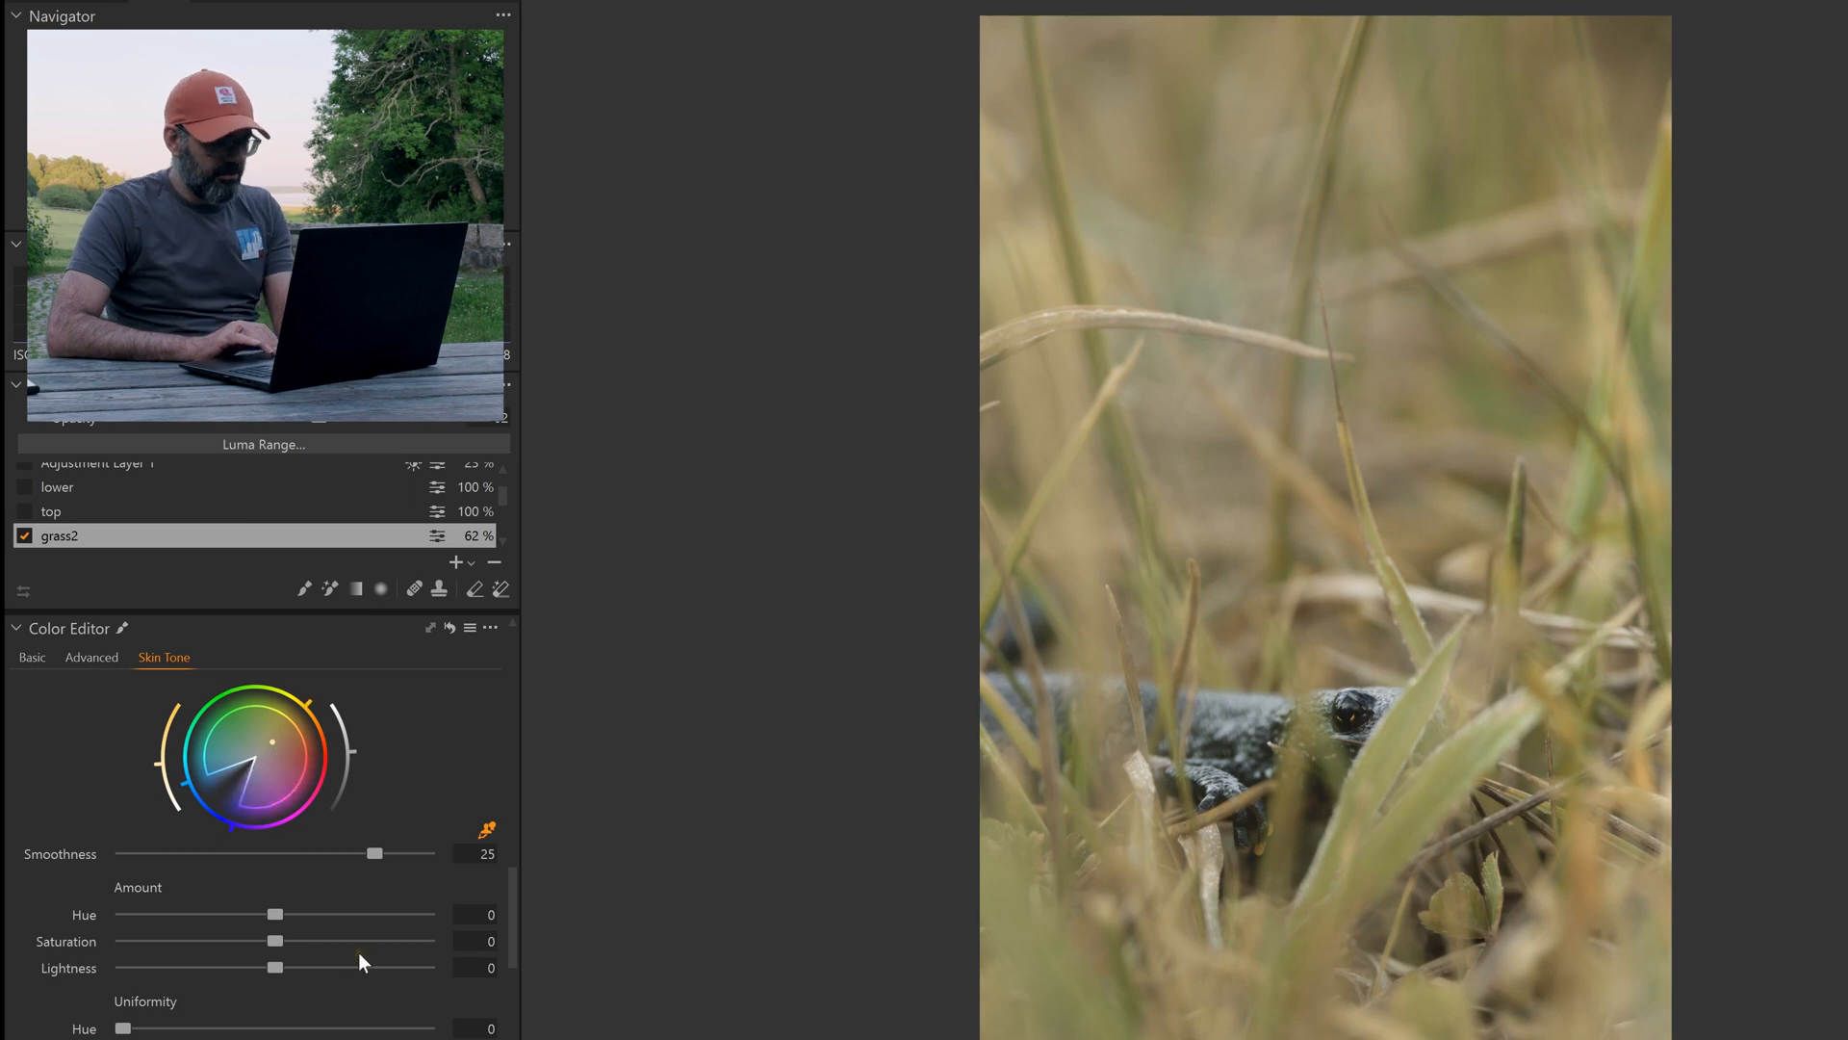
# Try amount values of hue -0.4, saturation 7.4 and lightness -1.6 on the sampled range and reset all three to 0
pyautogui.scroll(-2, 360, 954)
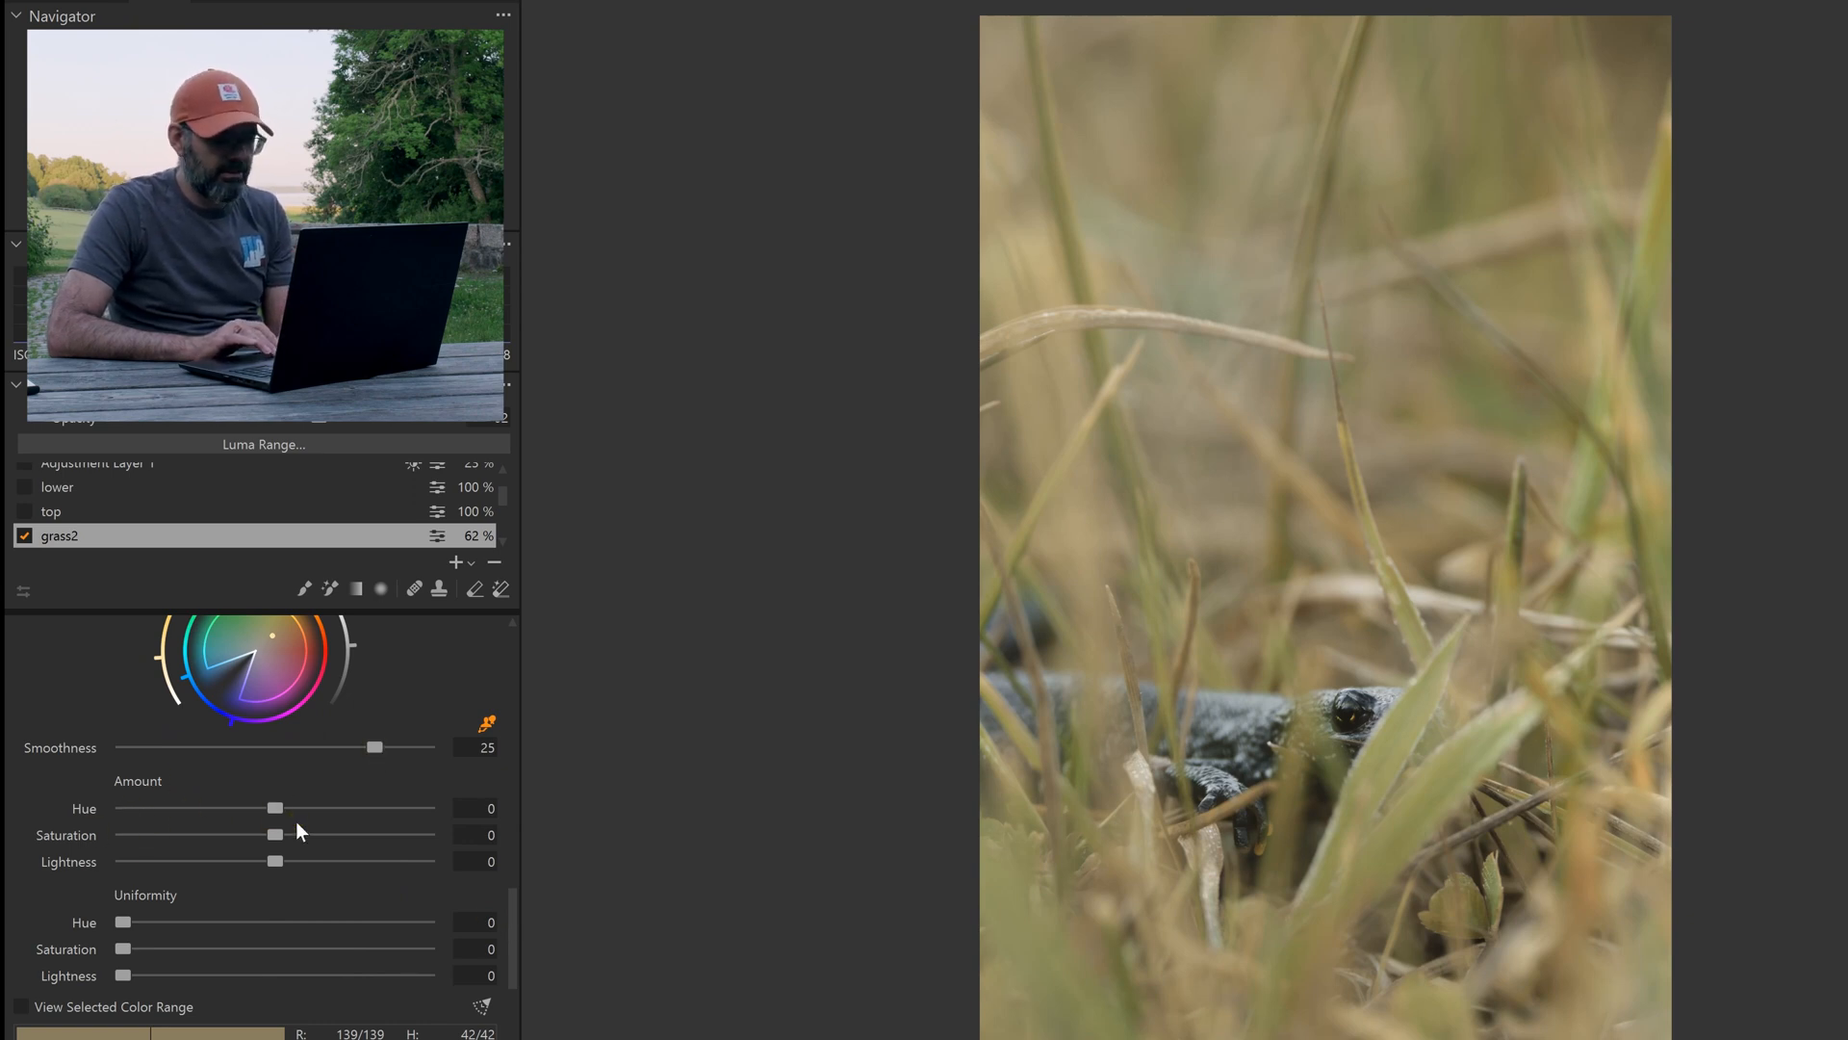
pyautogui.moveTo(266, 807); pyautogui.dragTo(253, 860)
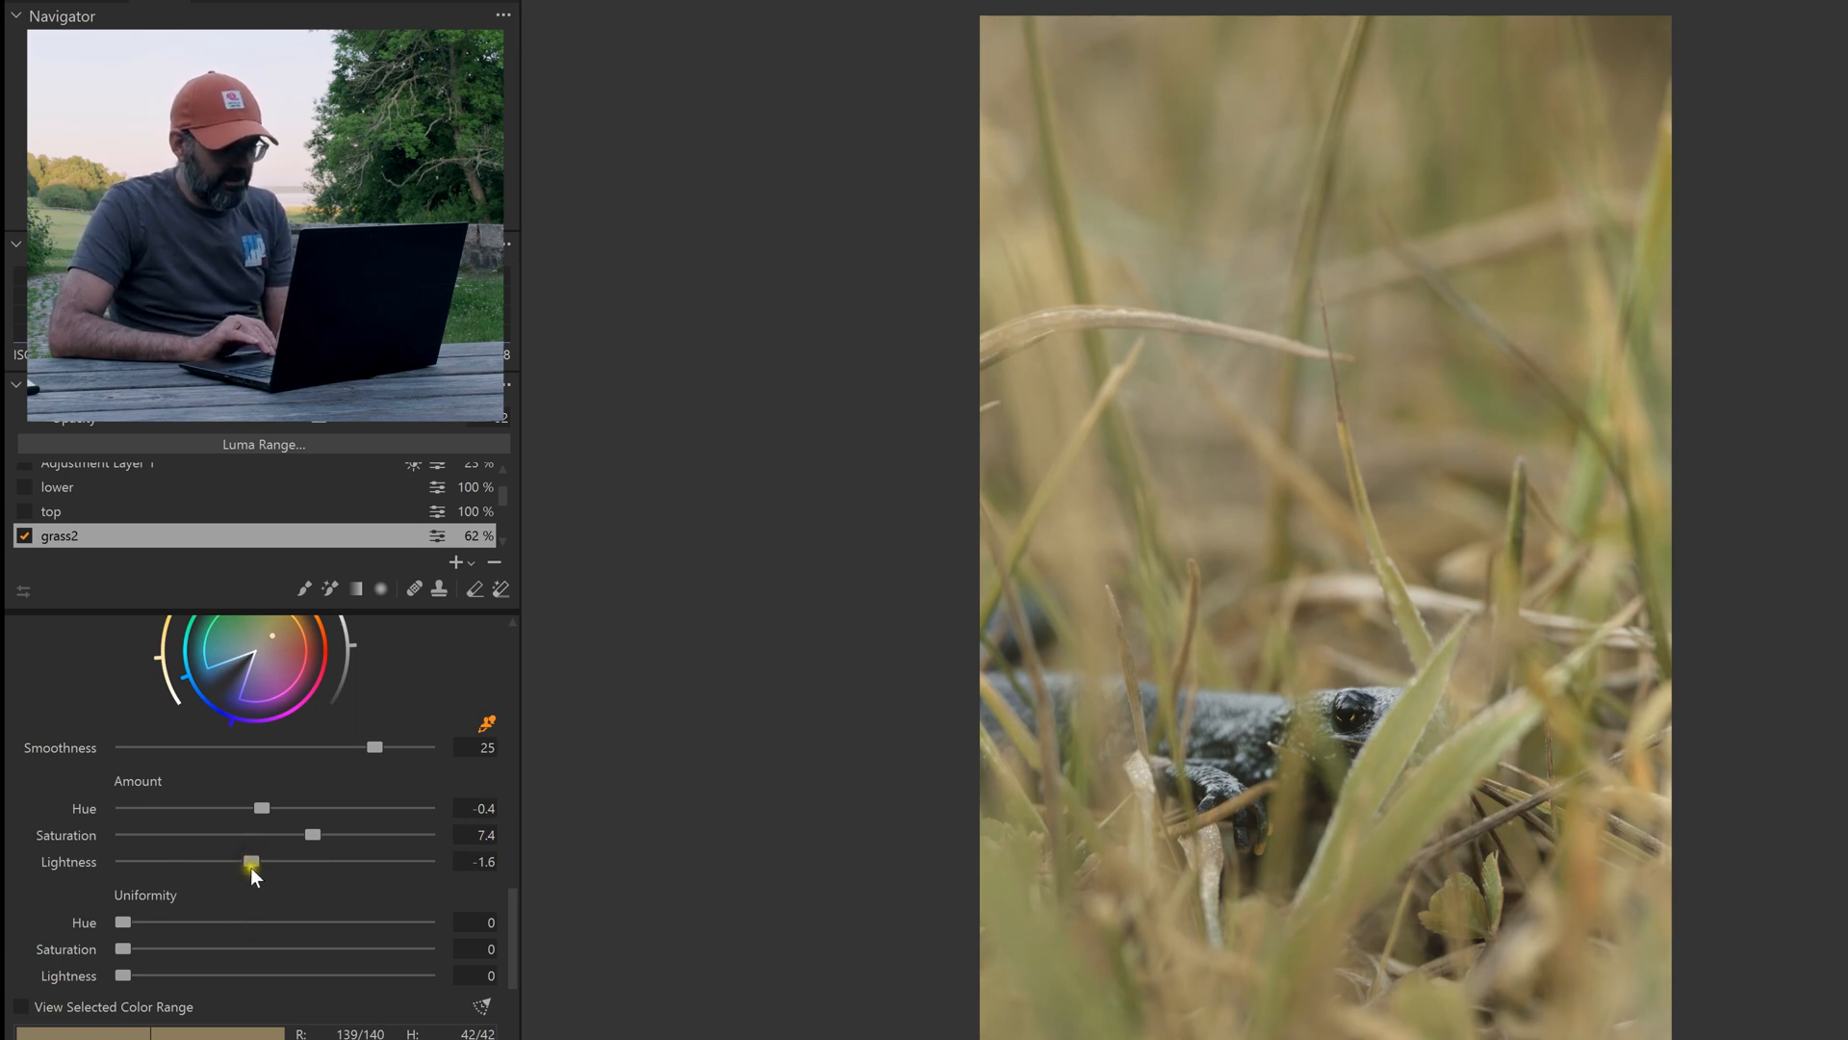
pyautogui.doubleClick(262, 830)
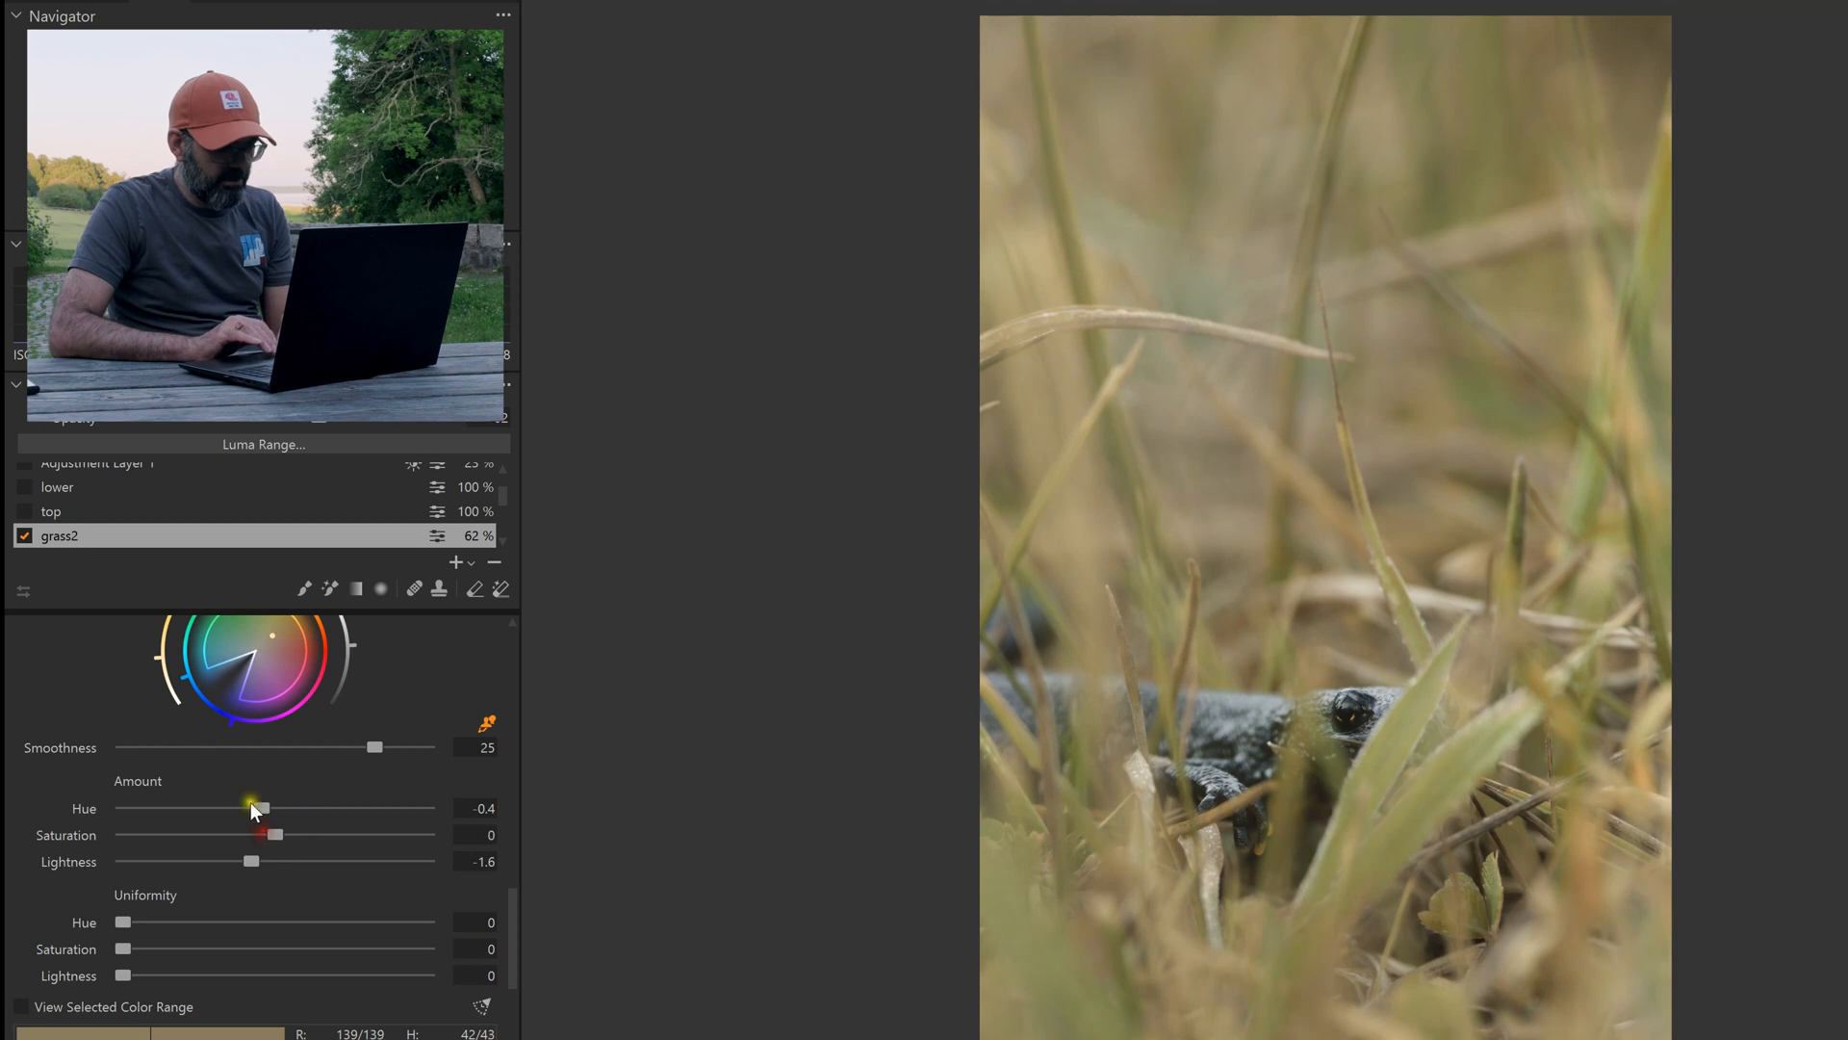
pyautogui.doubleClick(247, 800)
pyautogui.doubleClick(239, 860)
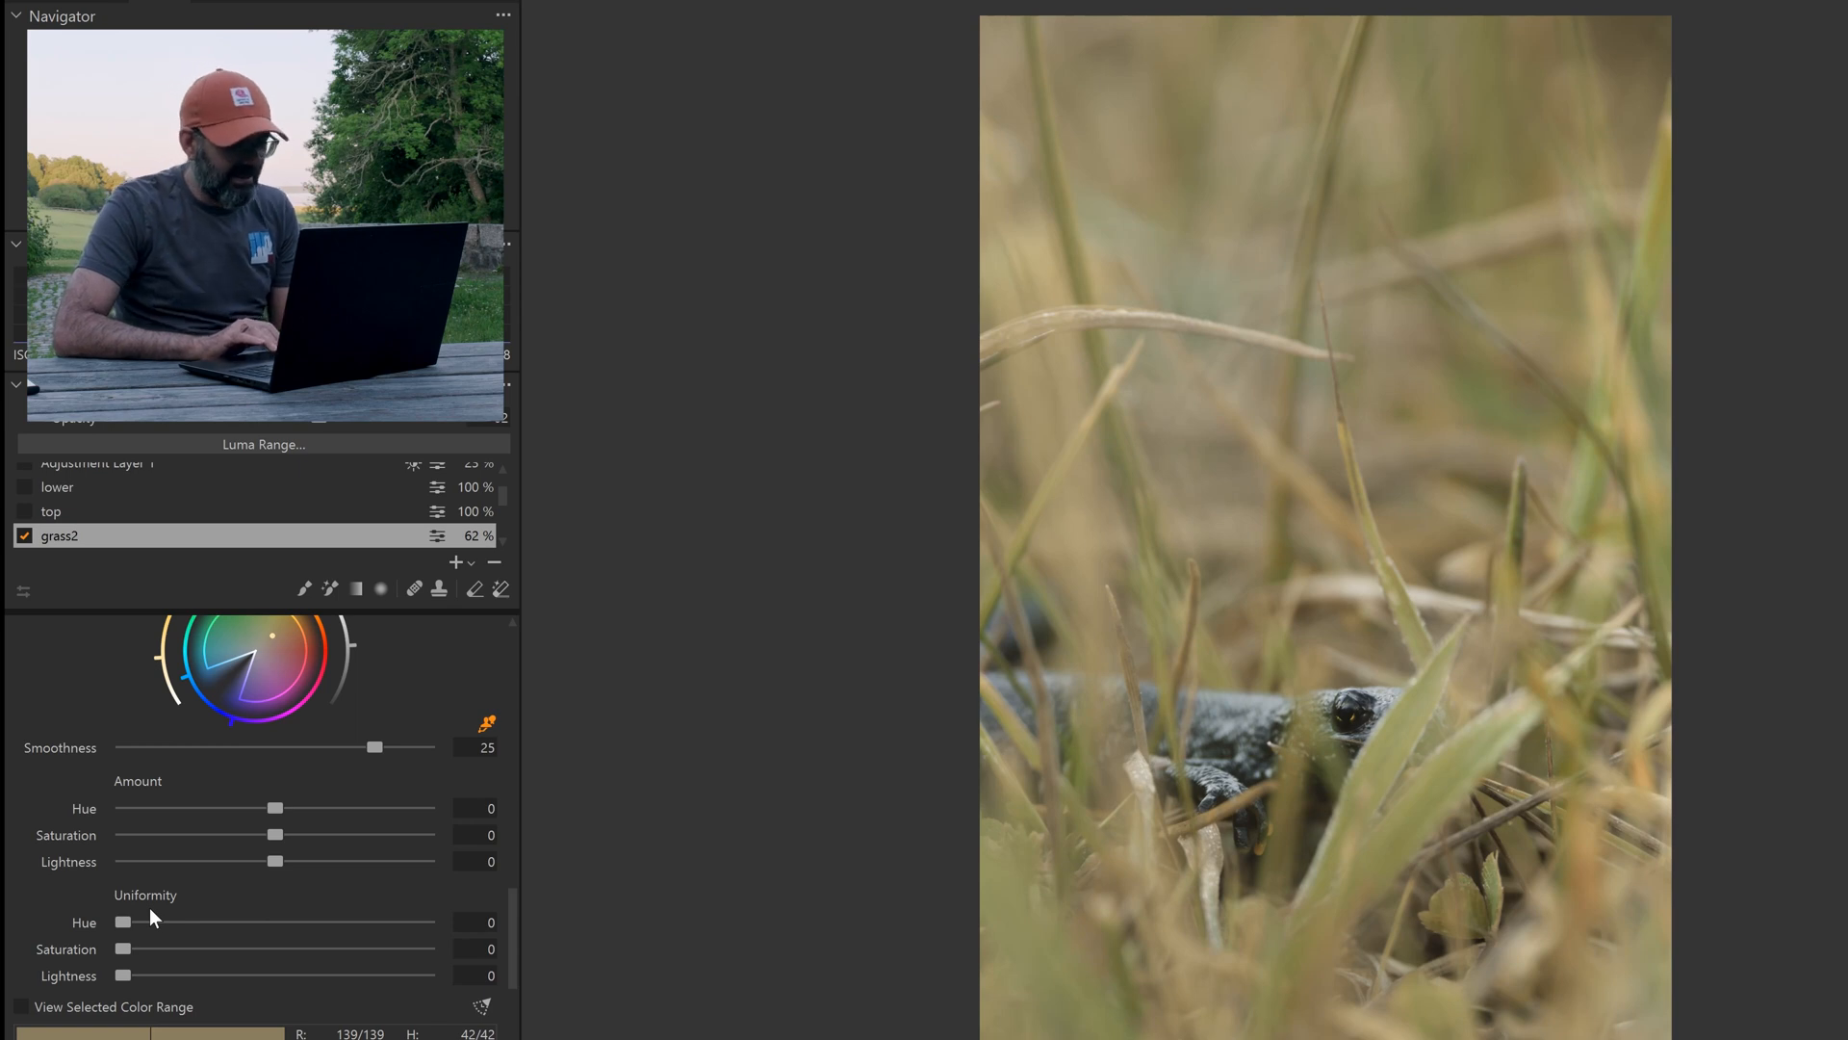
# Even out the sampled range by setting its uniformity to hue 91, saturation 40 and lightness 13
pyautogui.click(73, 982)
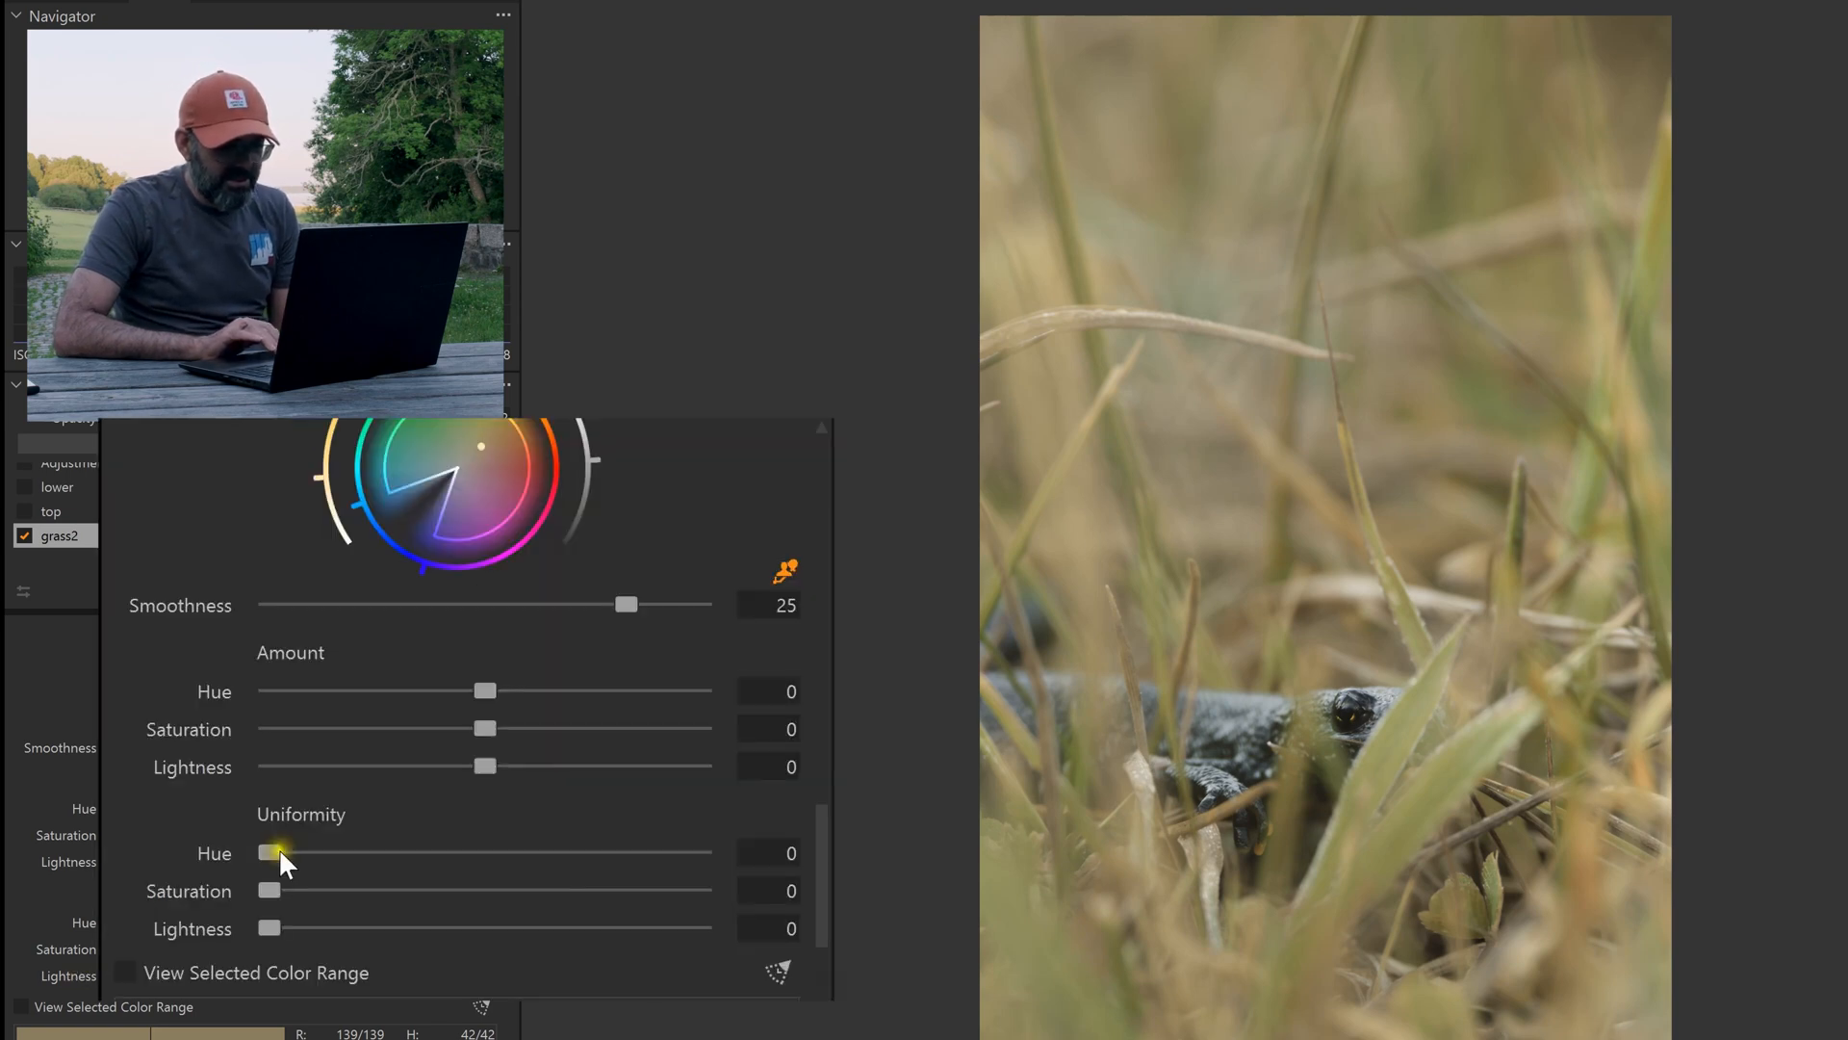
pyautogui.moveTo(274, 851); pyautogui.dragTo(525, 855)
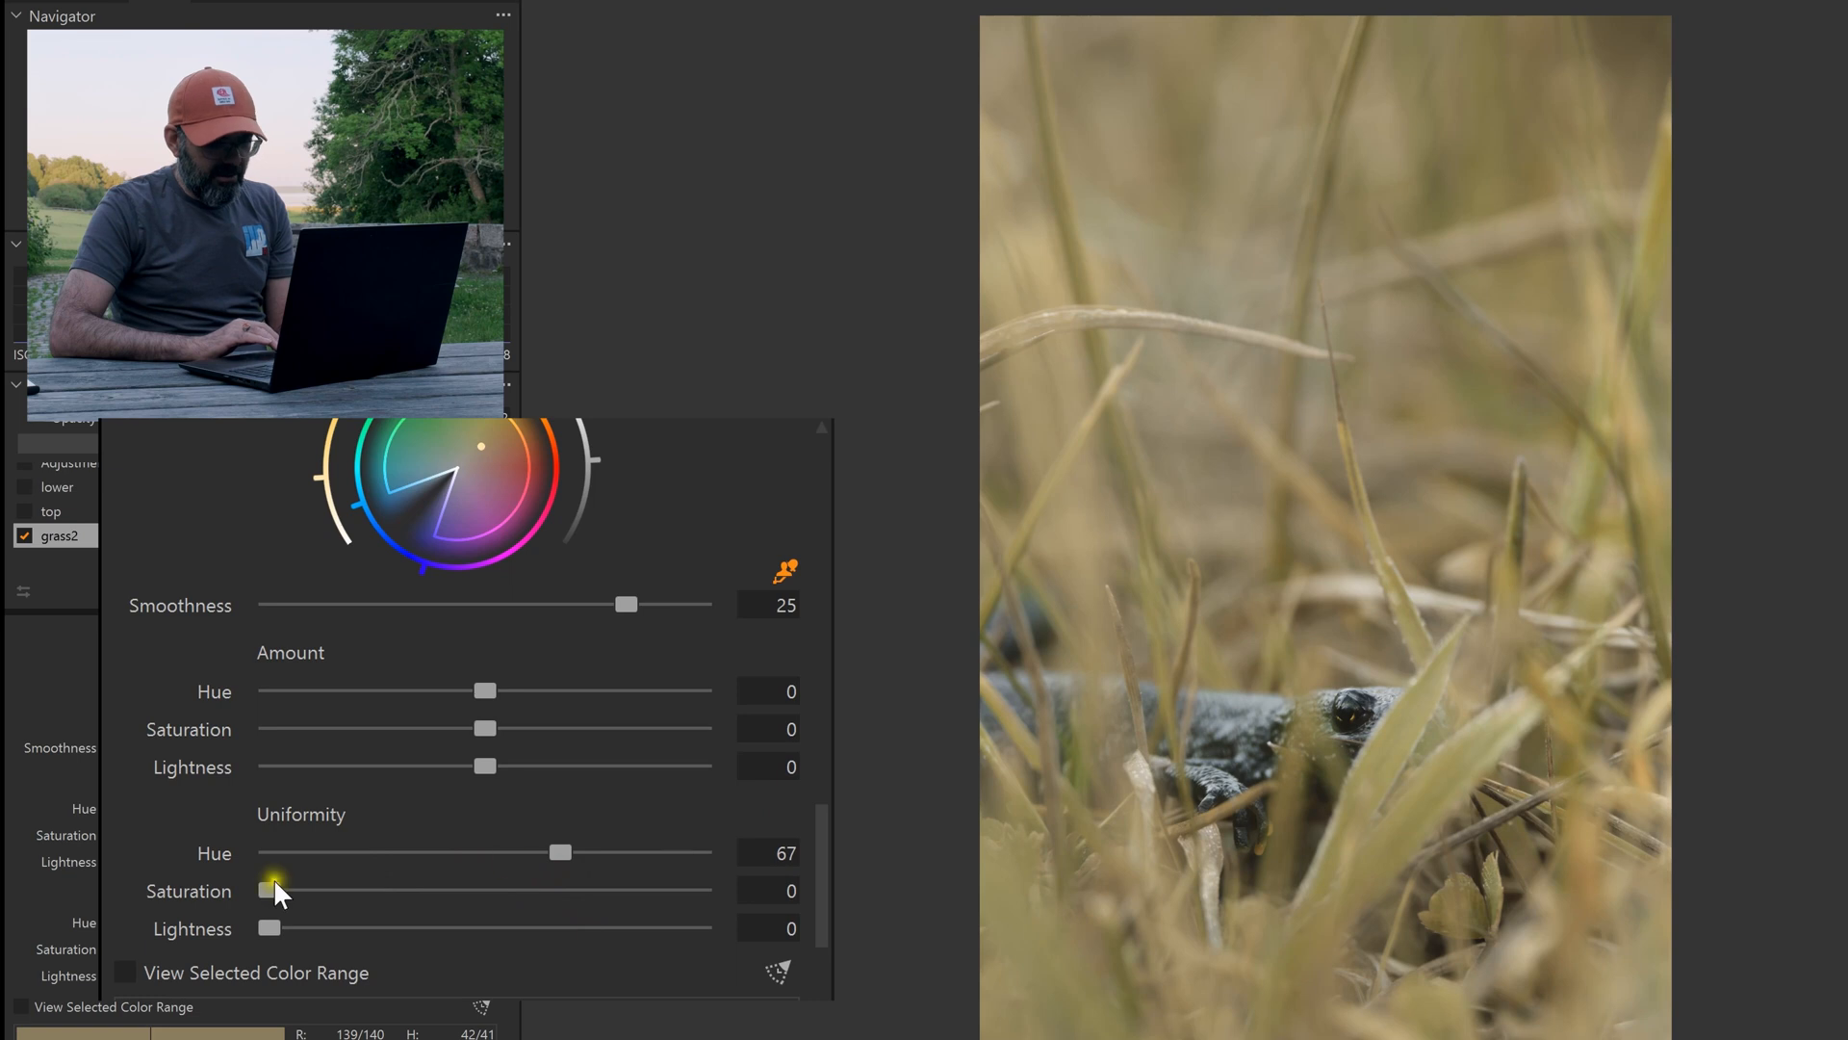
pyautogui.moveTo(269, 890); pyautogui.dragTo(556, 905)
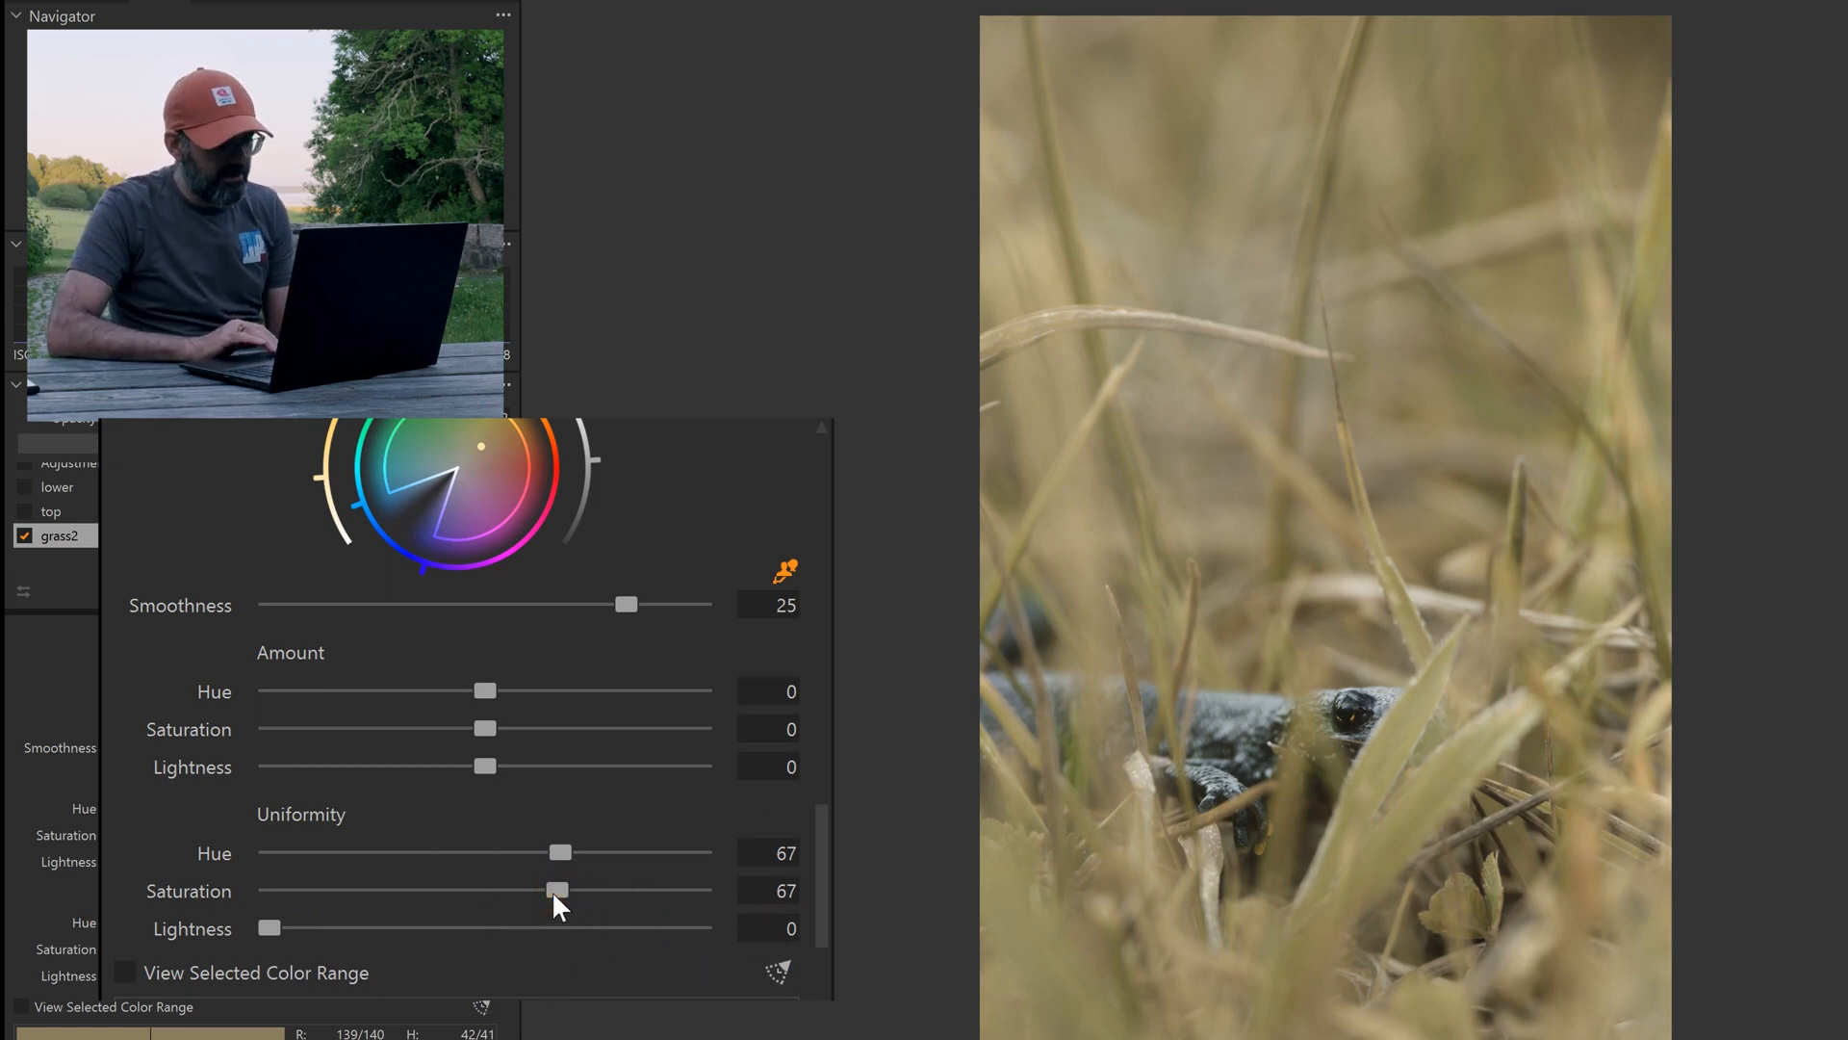
pyautogui.moveTo(269, 927); pyautogui.dragTo(170, 924)
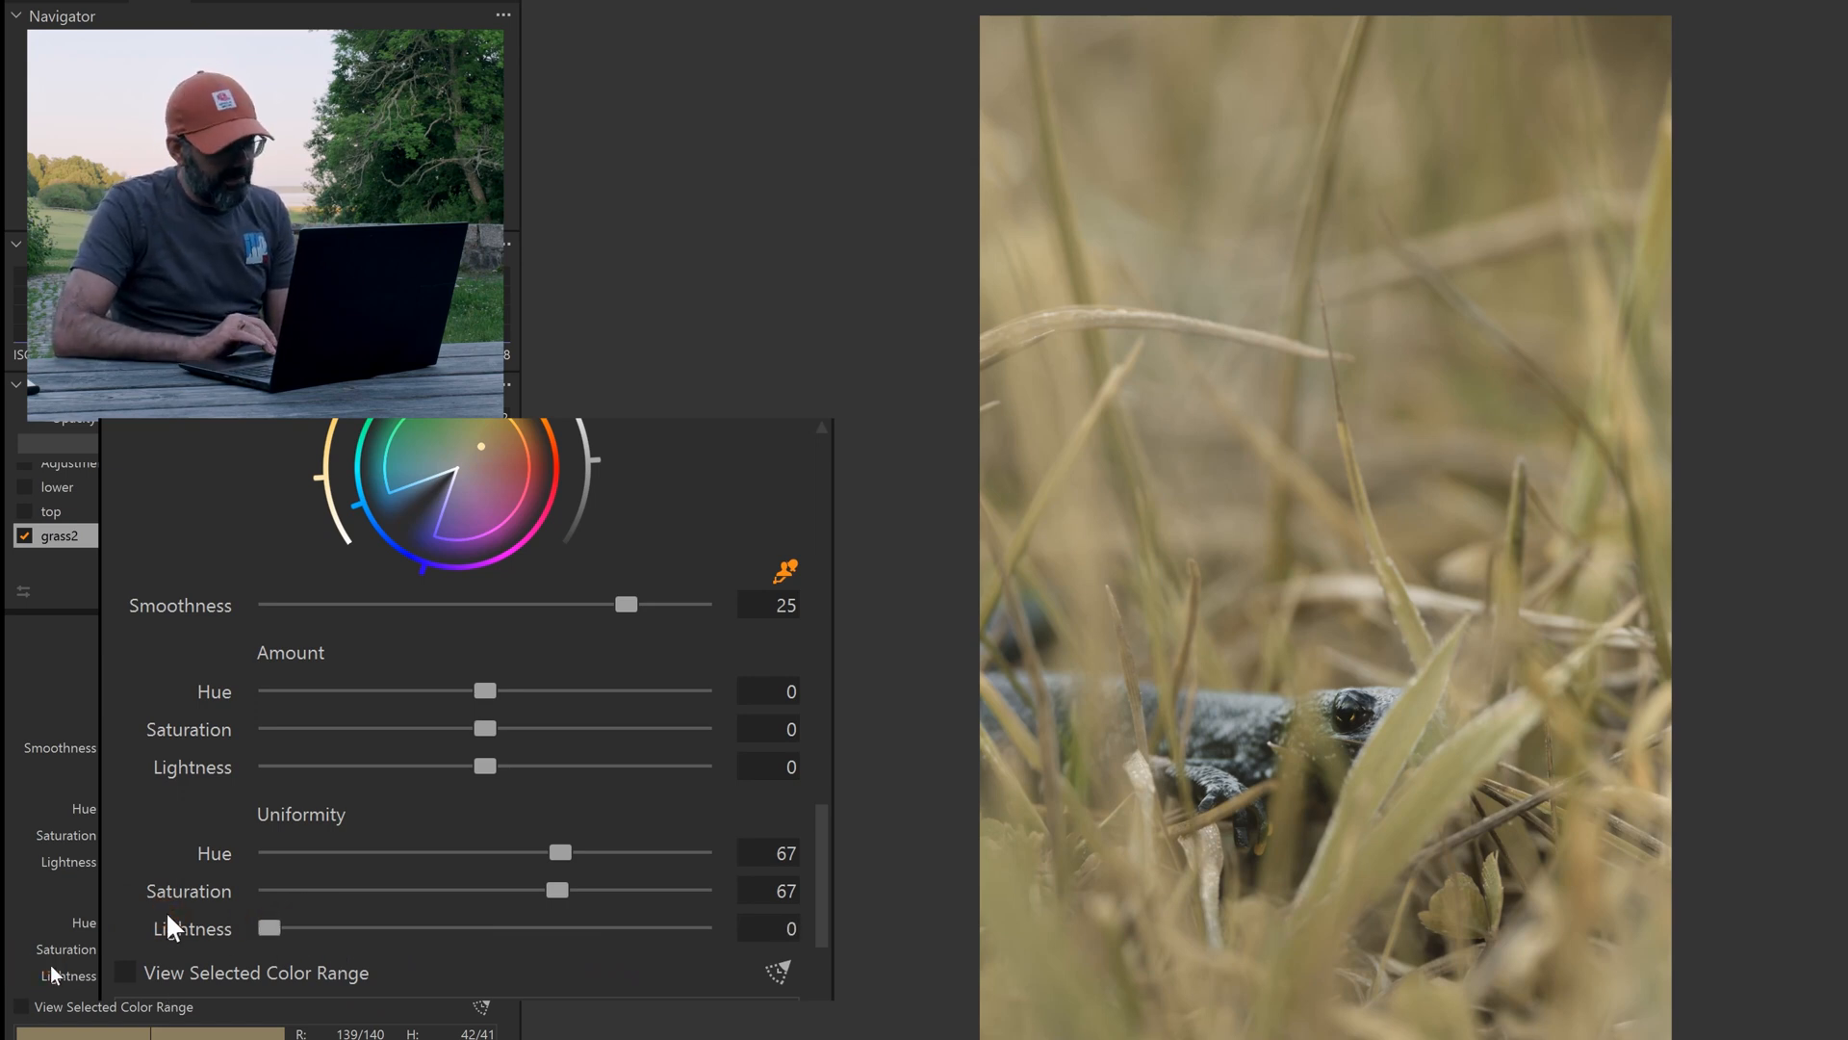
pyautogui.moveTo(276, 930); pyautogui.dragTo(374, 909)
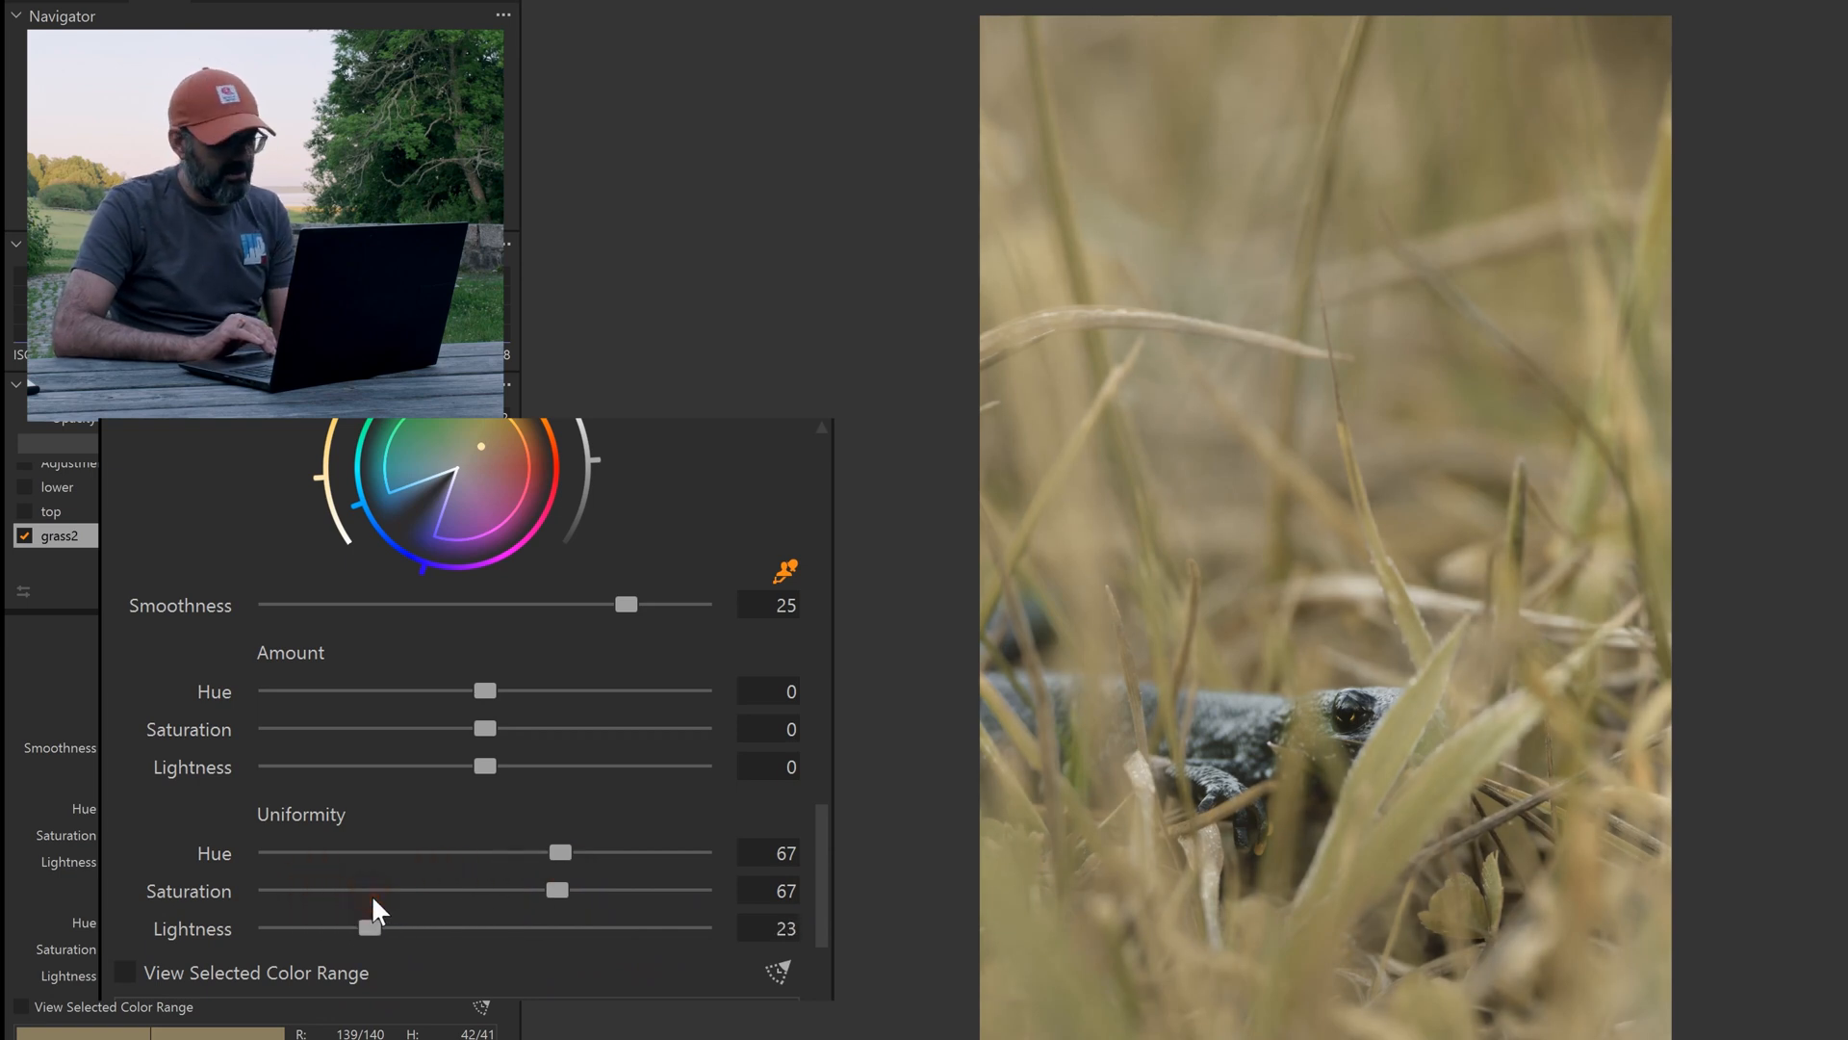
pyautogui.click(557, 889)
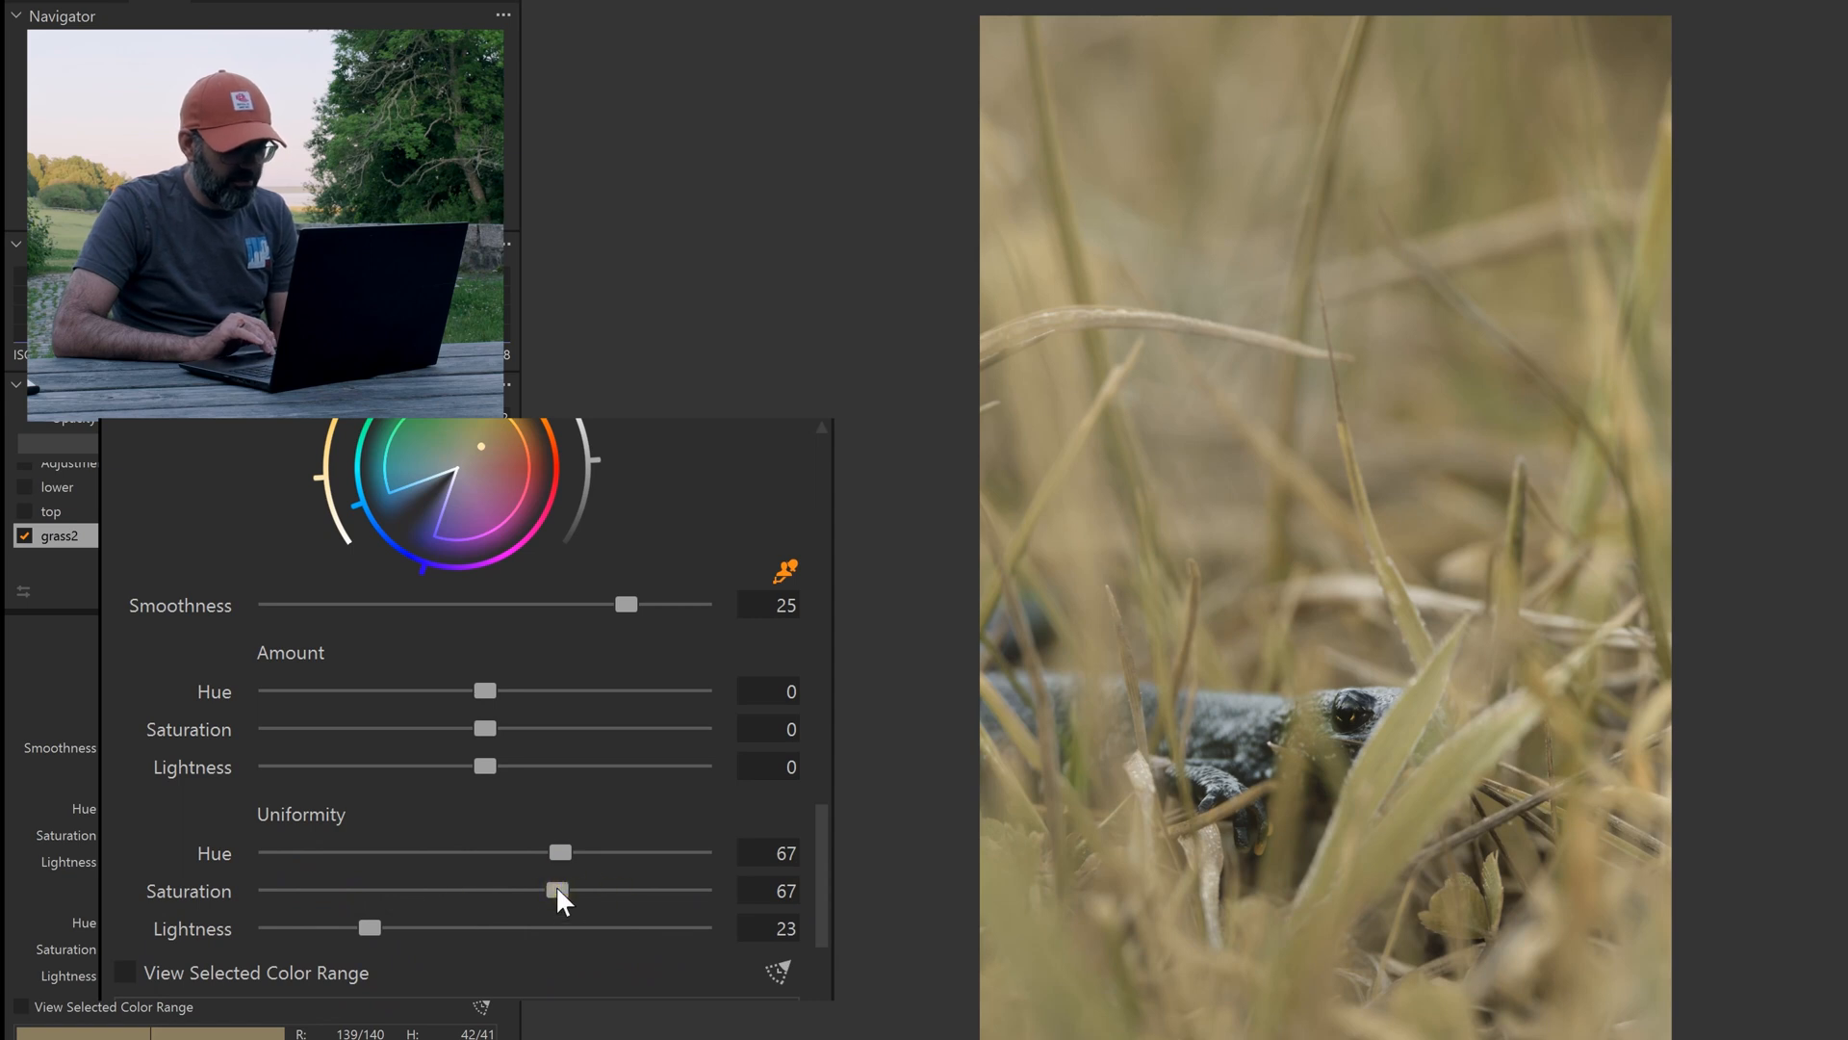
pyautogui.moveTo(370, 927)
pyautogui.mouseDown()
pyautogui.moveTo(225, 940)
pyautogui.moveTo(422, 921)
pyautogui.moveTo(324, 918)
pyautogui.moveTo(401, 922)
pyautogui.mouseUp()
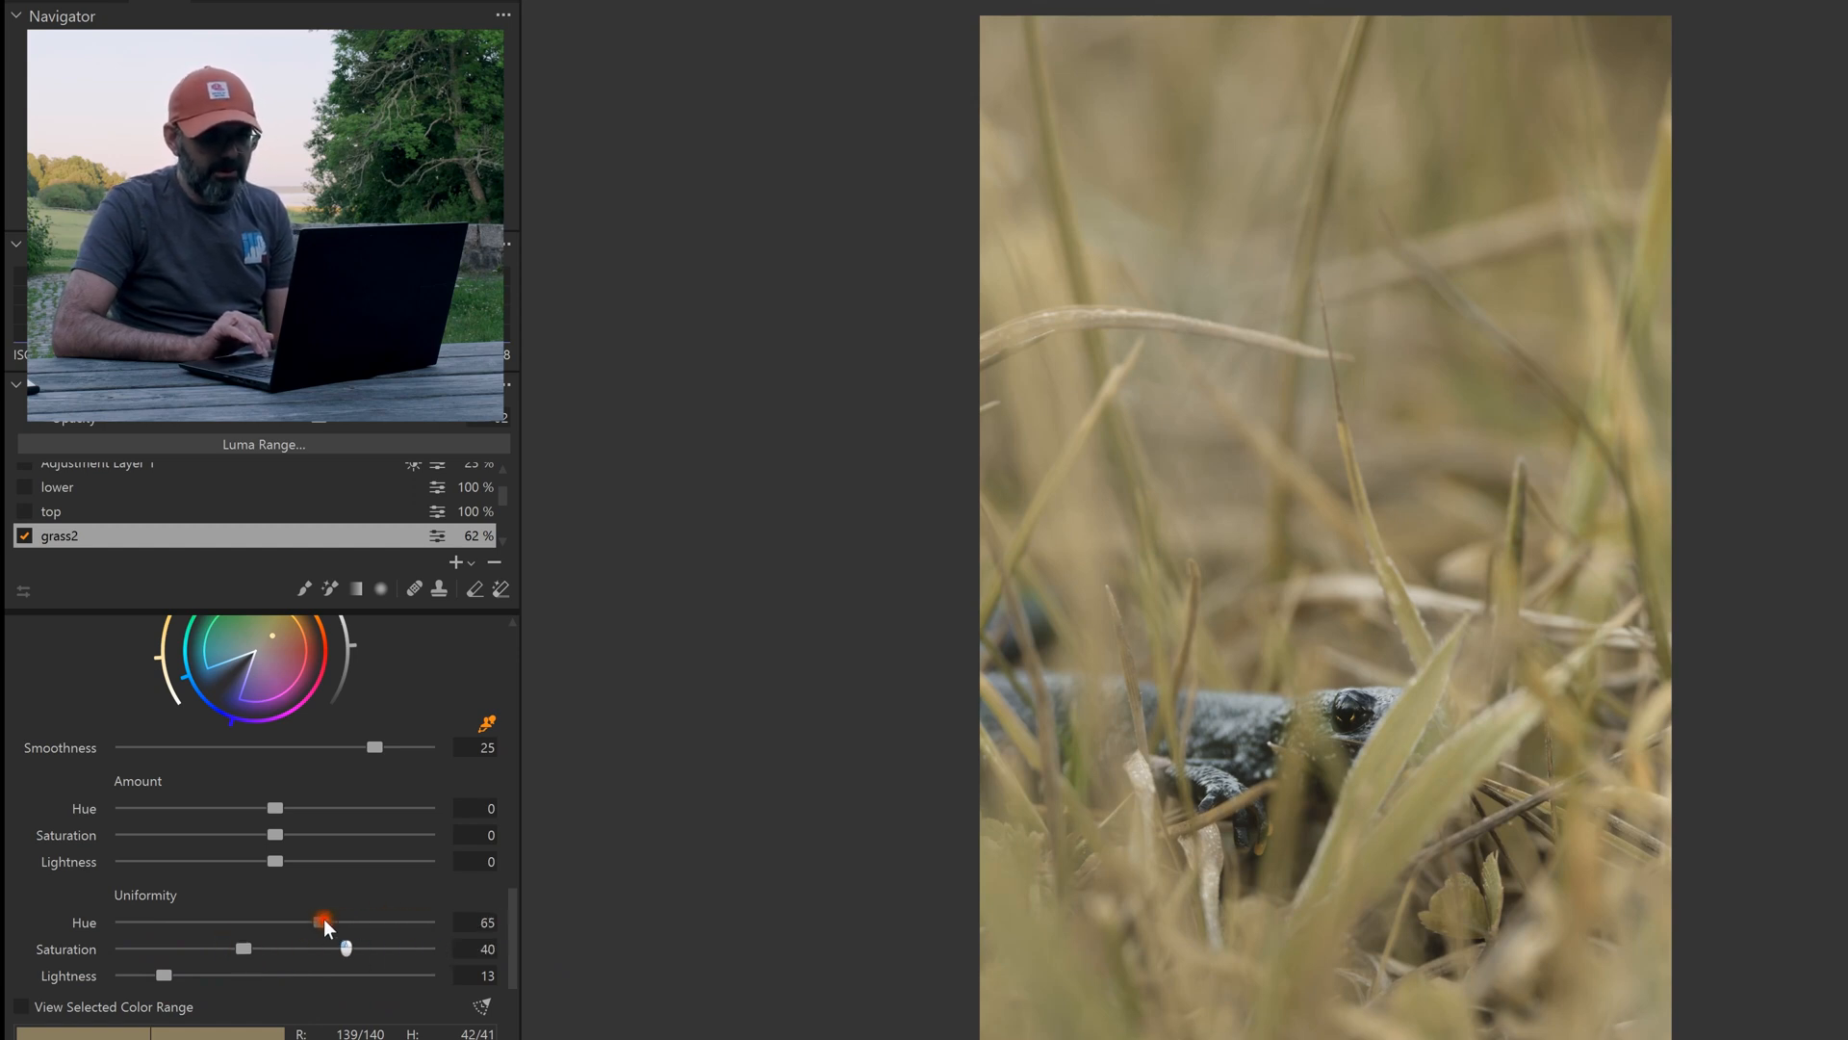
# Shift the sampled range's overall color with amount values of hue 4.3, saturation 30 and lightness 3.9
pyautogui.moveTo(329, 807); pyautogui.dragTo(135, 808)
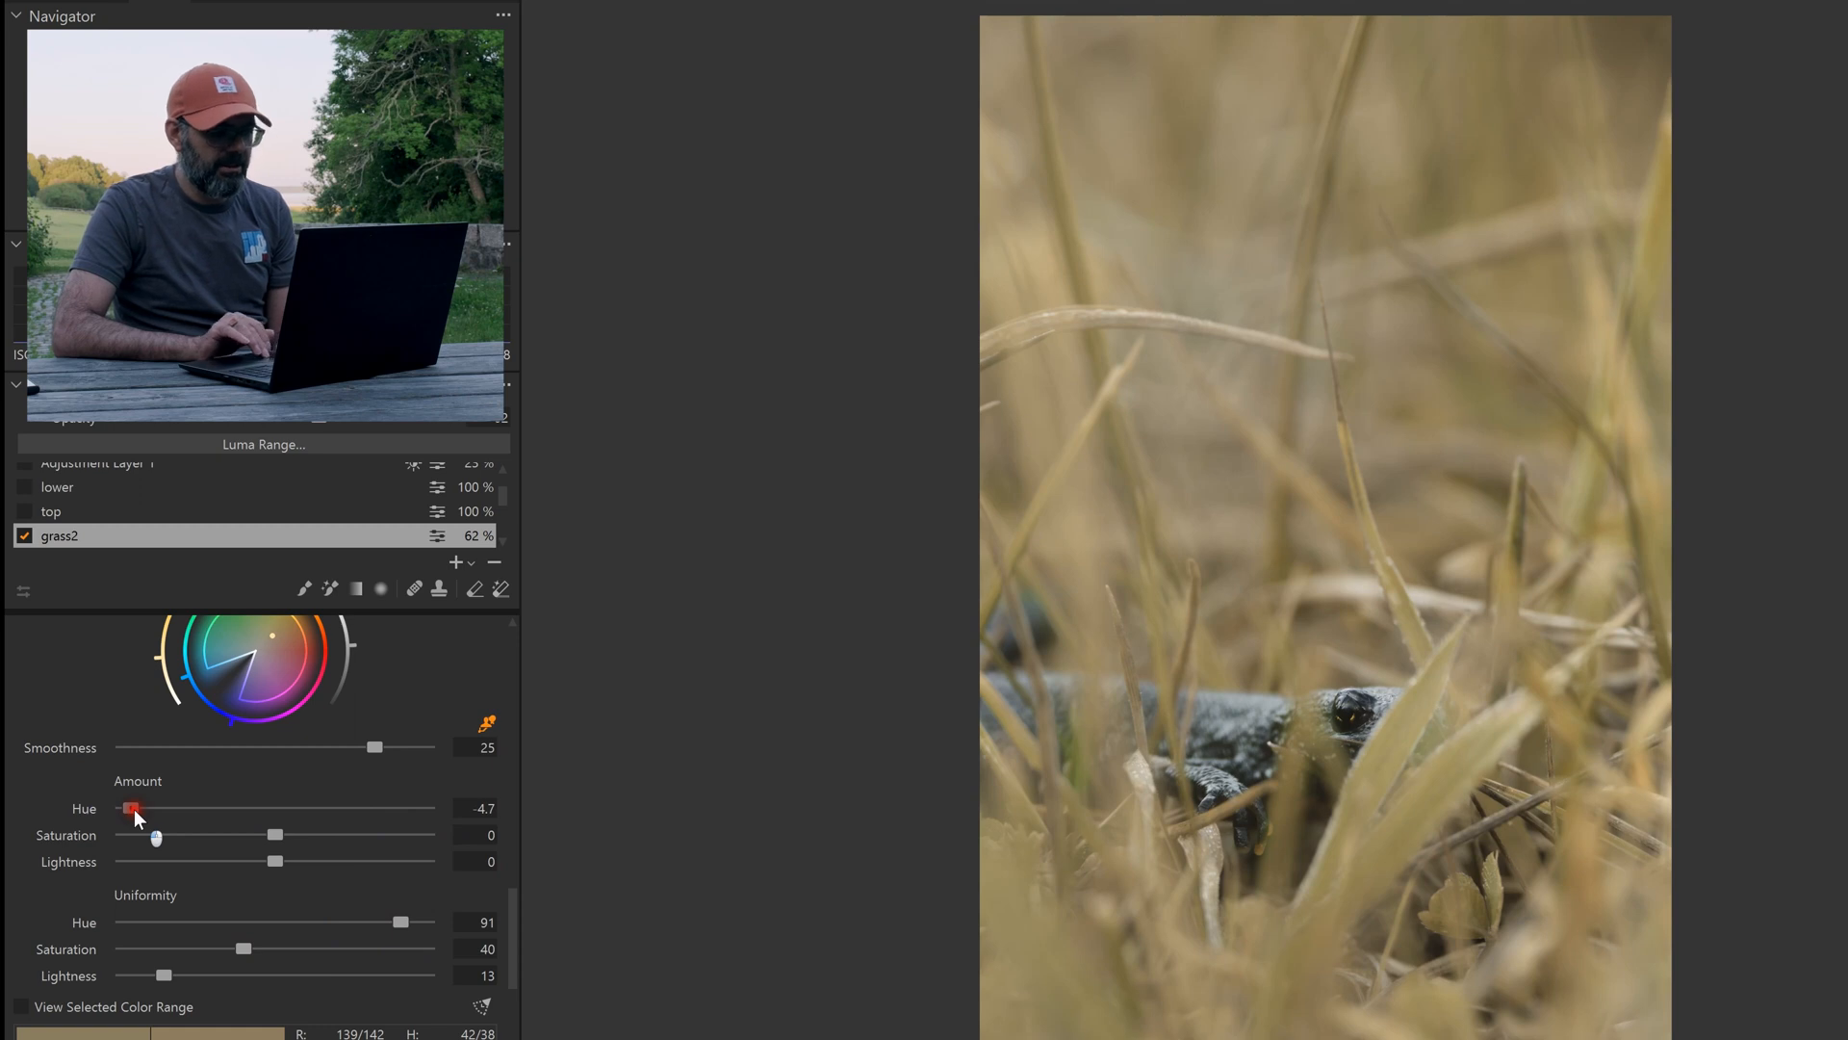
pyautogui.moveTo(268, 828); pyautogui.dragTo(408, 838)
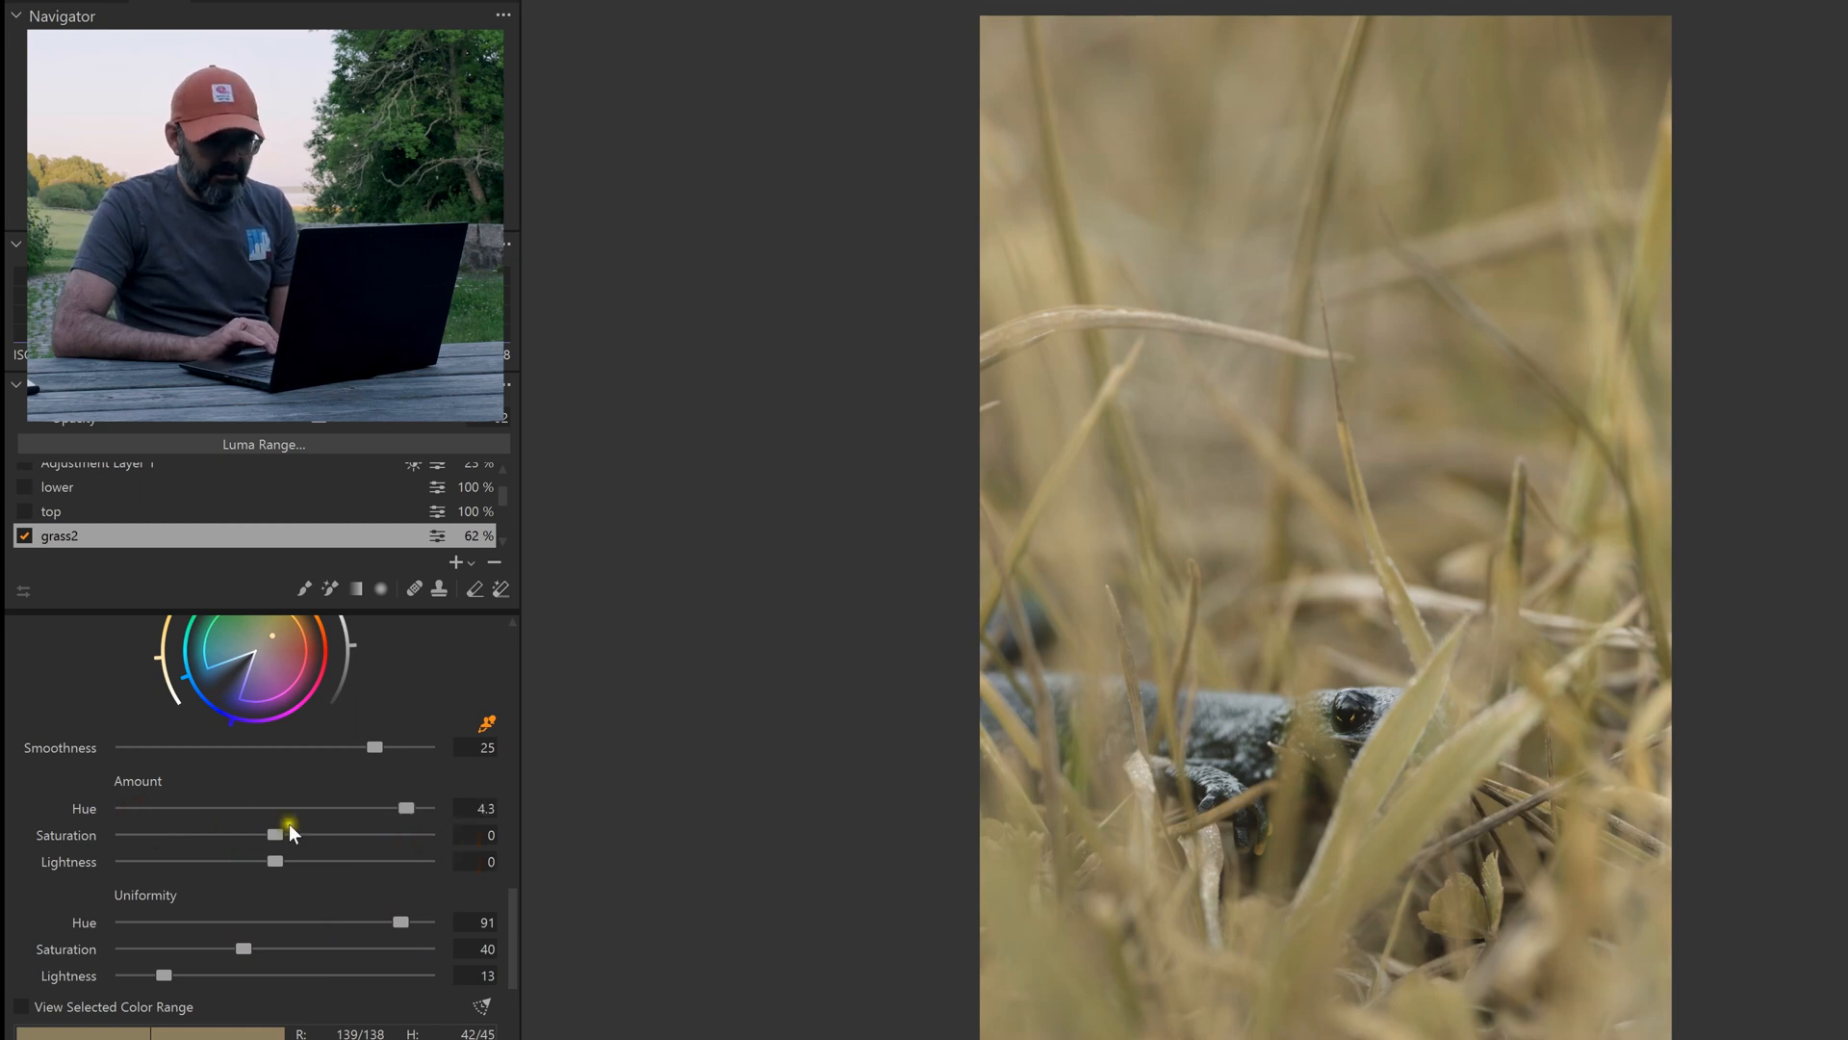
pyautogui.moveTo(264, 839); pyautogui.dragTo(524, 854)
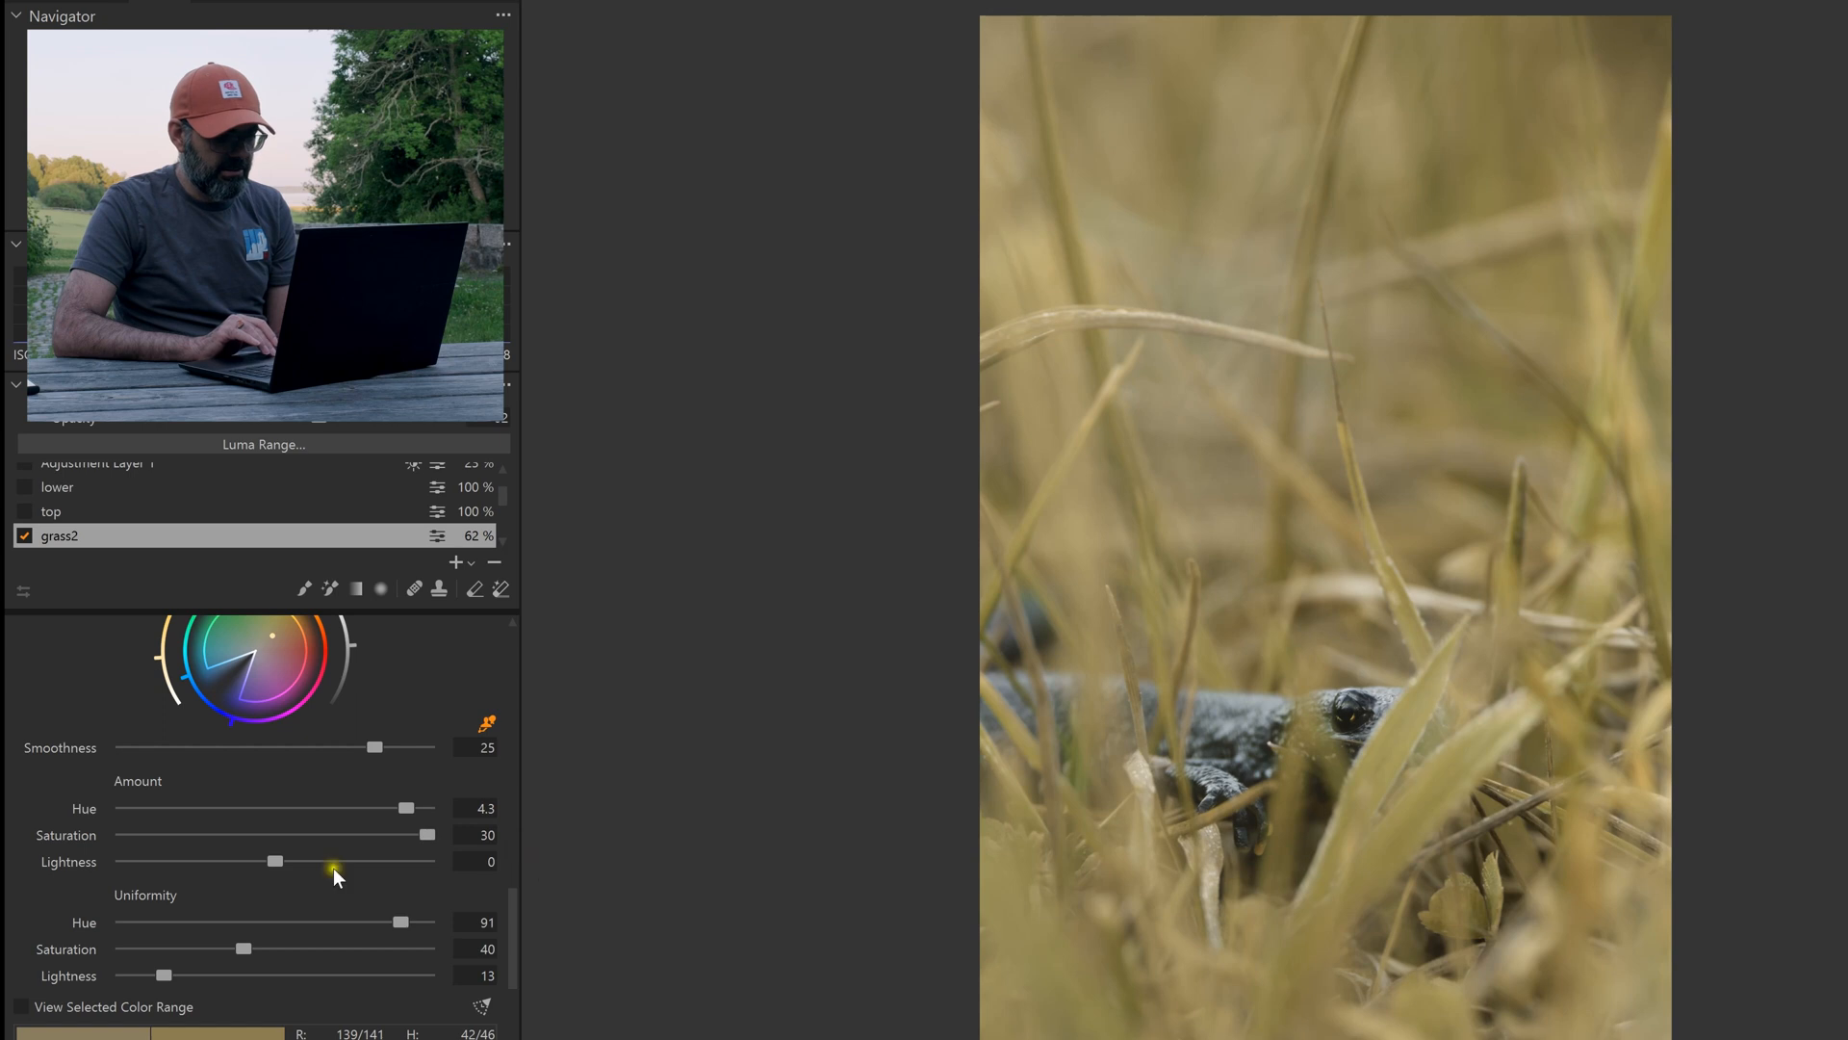
pyautogui.moveTo(268, 857); pyautogui.dragTo(327, 831)
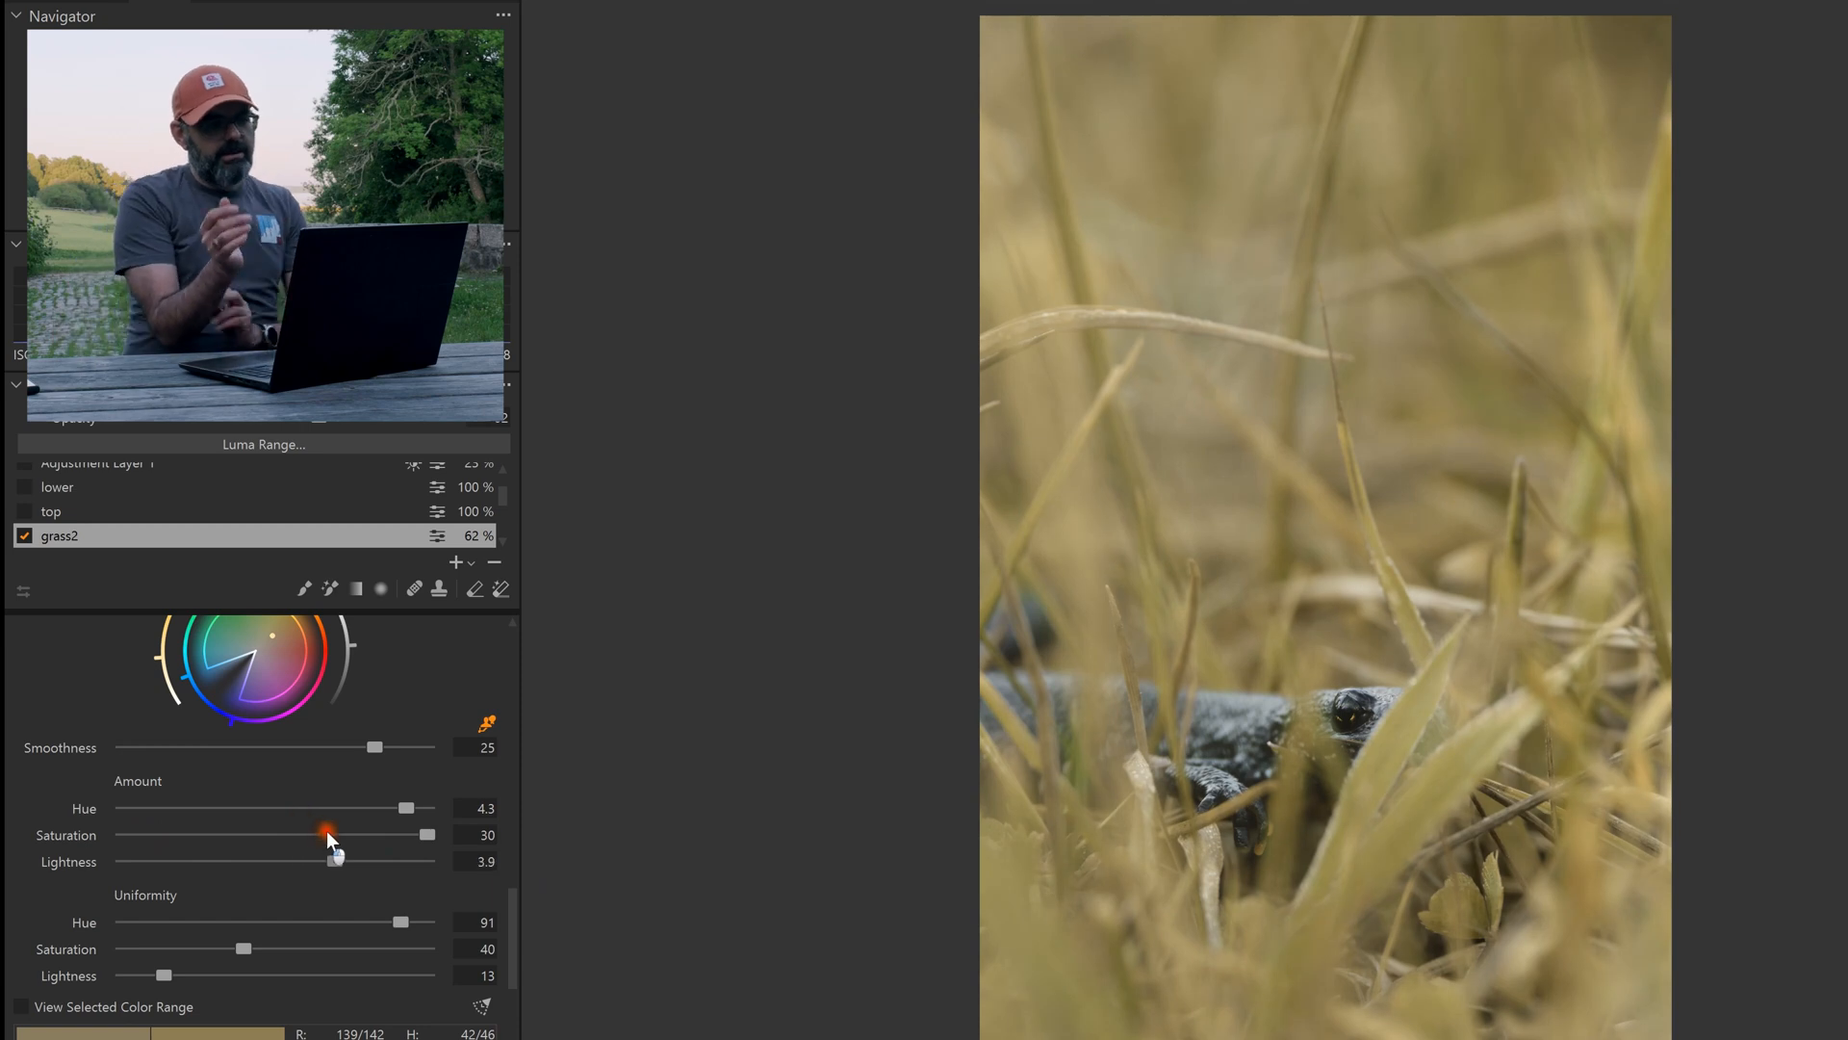
# Compare the newt photo with the grass2 layer off and on, and with the unedited original
pyautogui.click(25, 535)
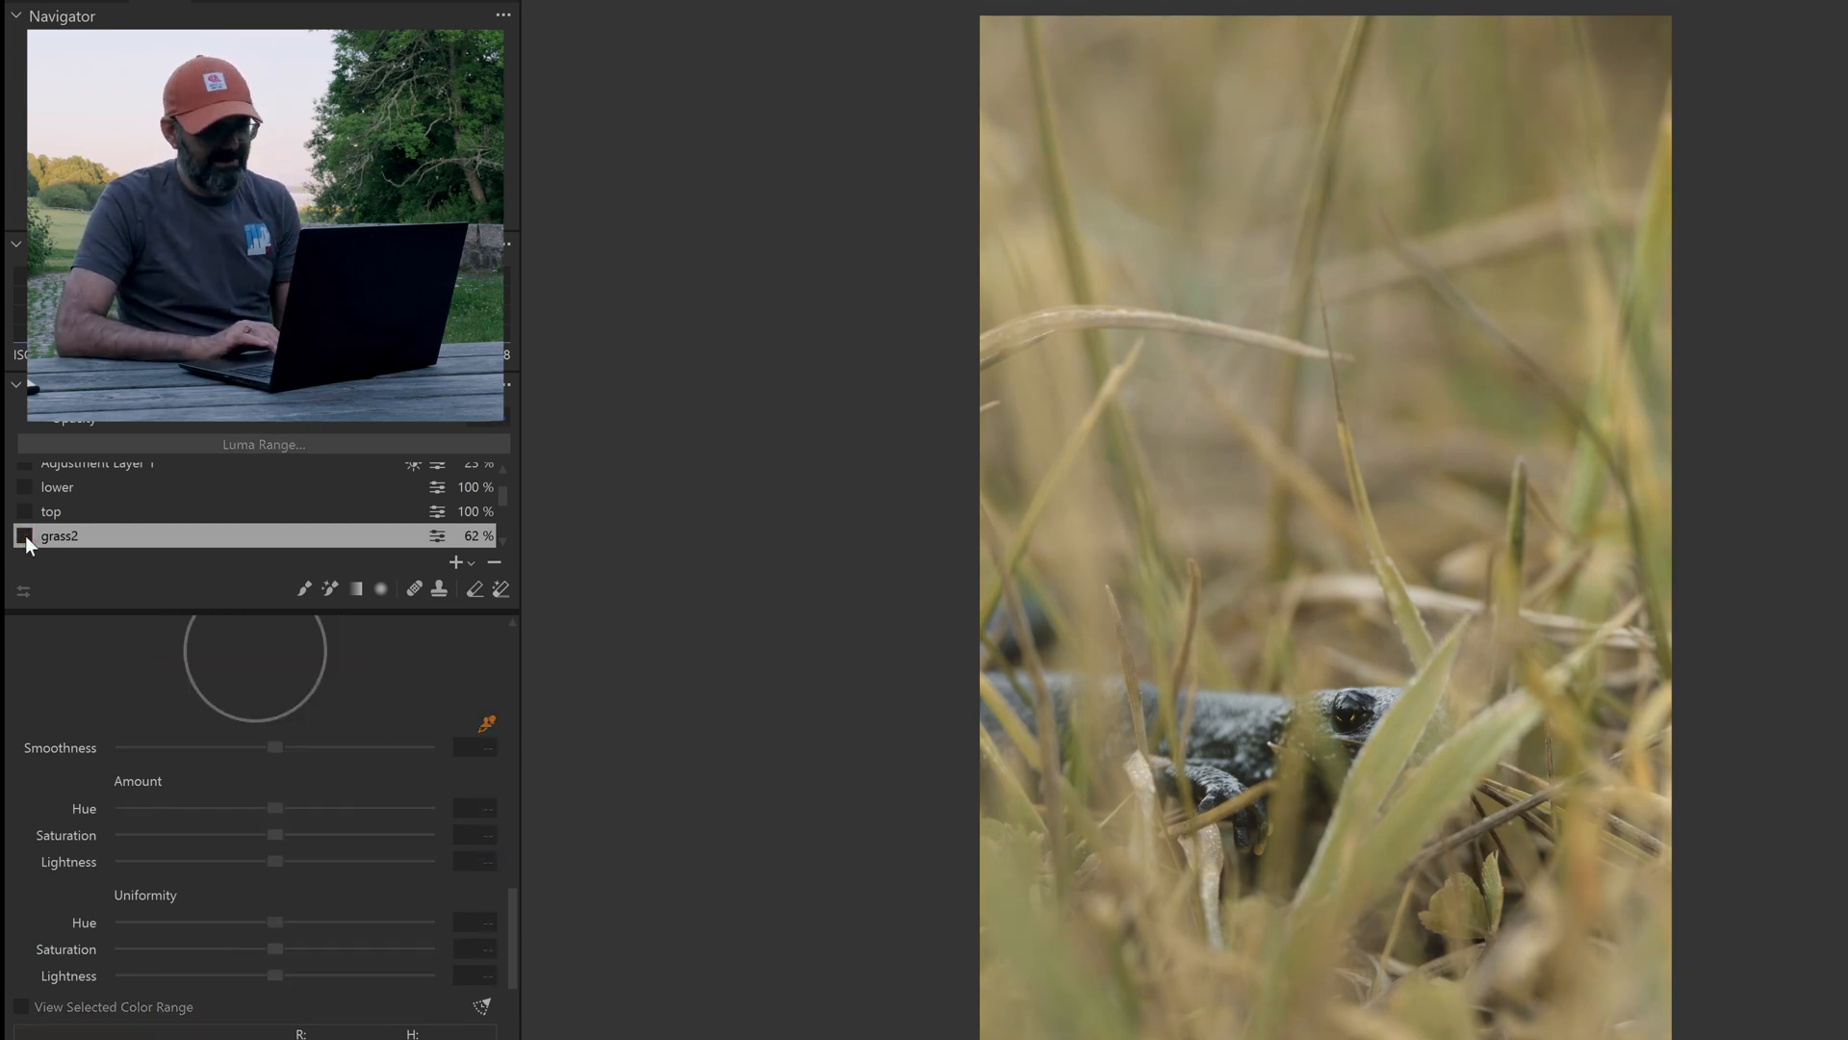
pyautogui.click(24, 536)
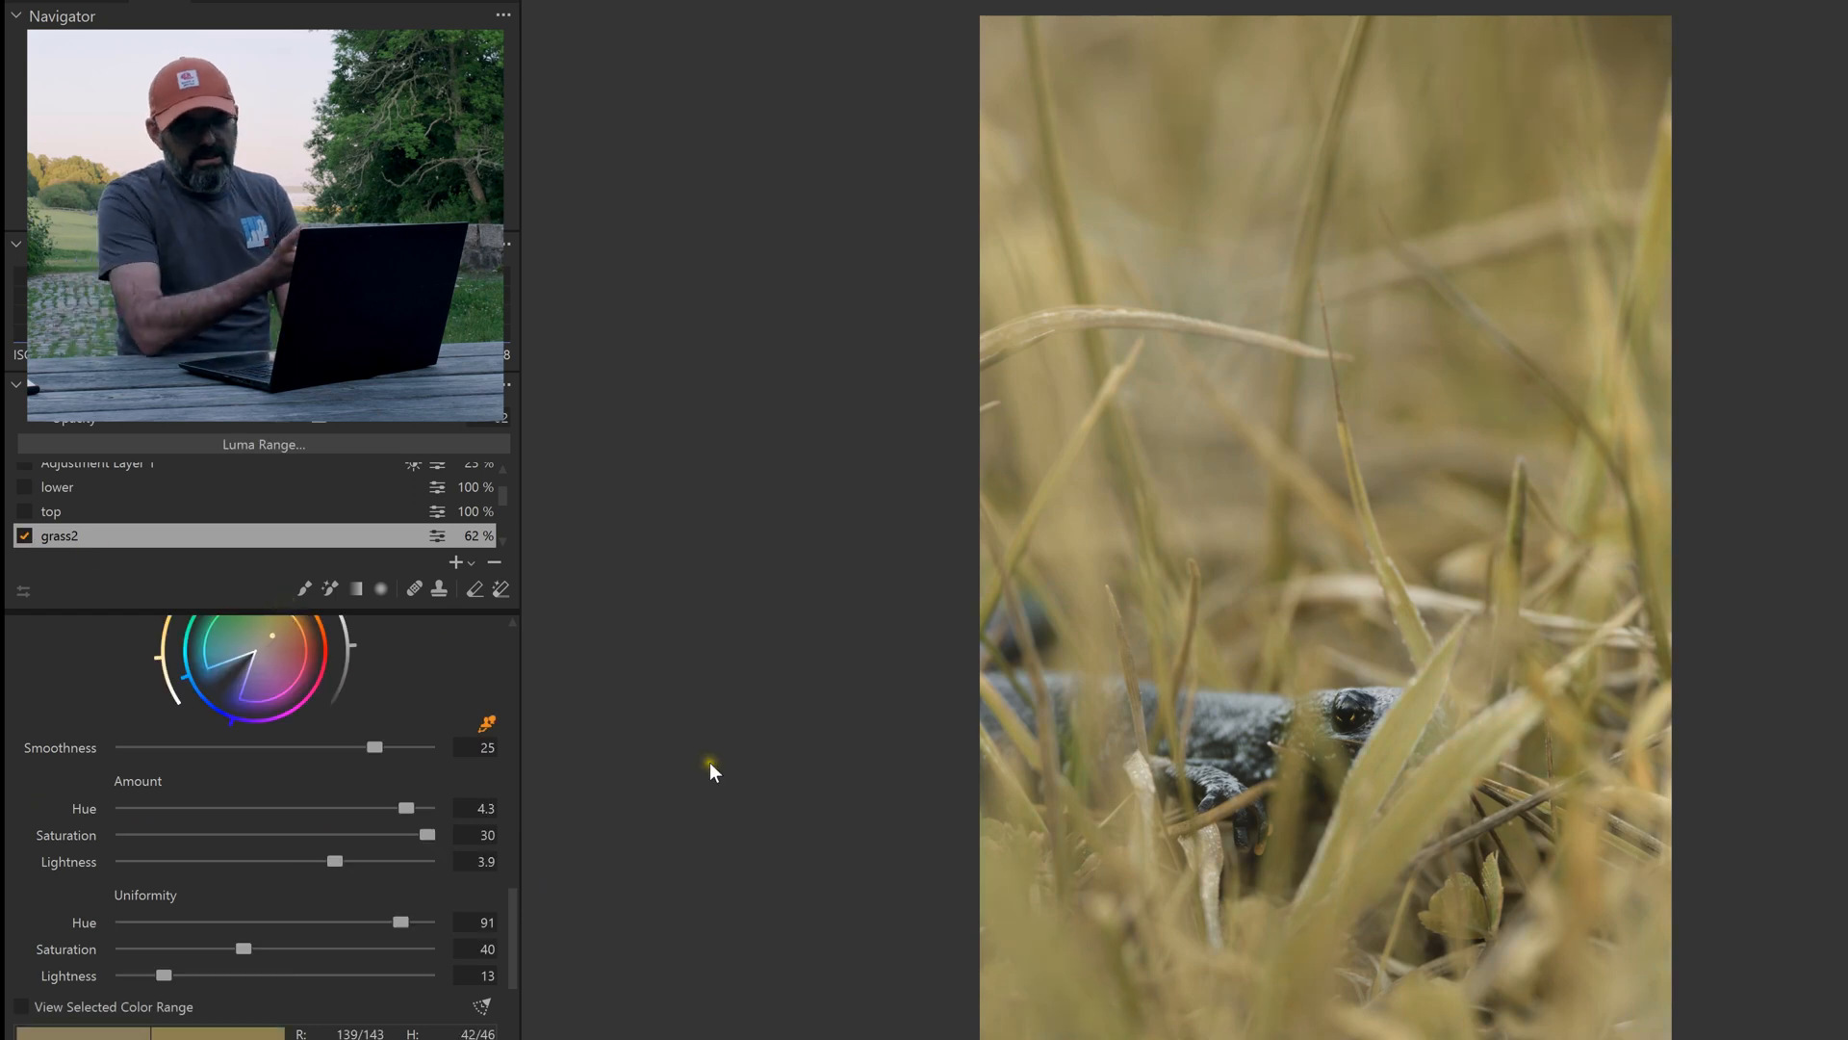
pyautogui.press('\\')
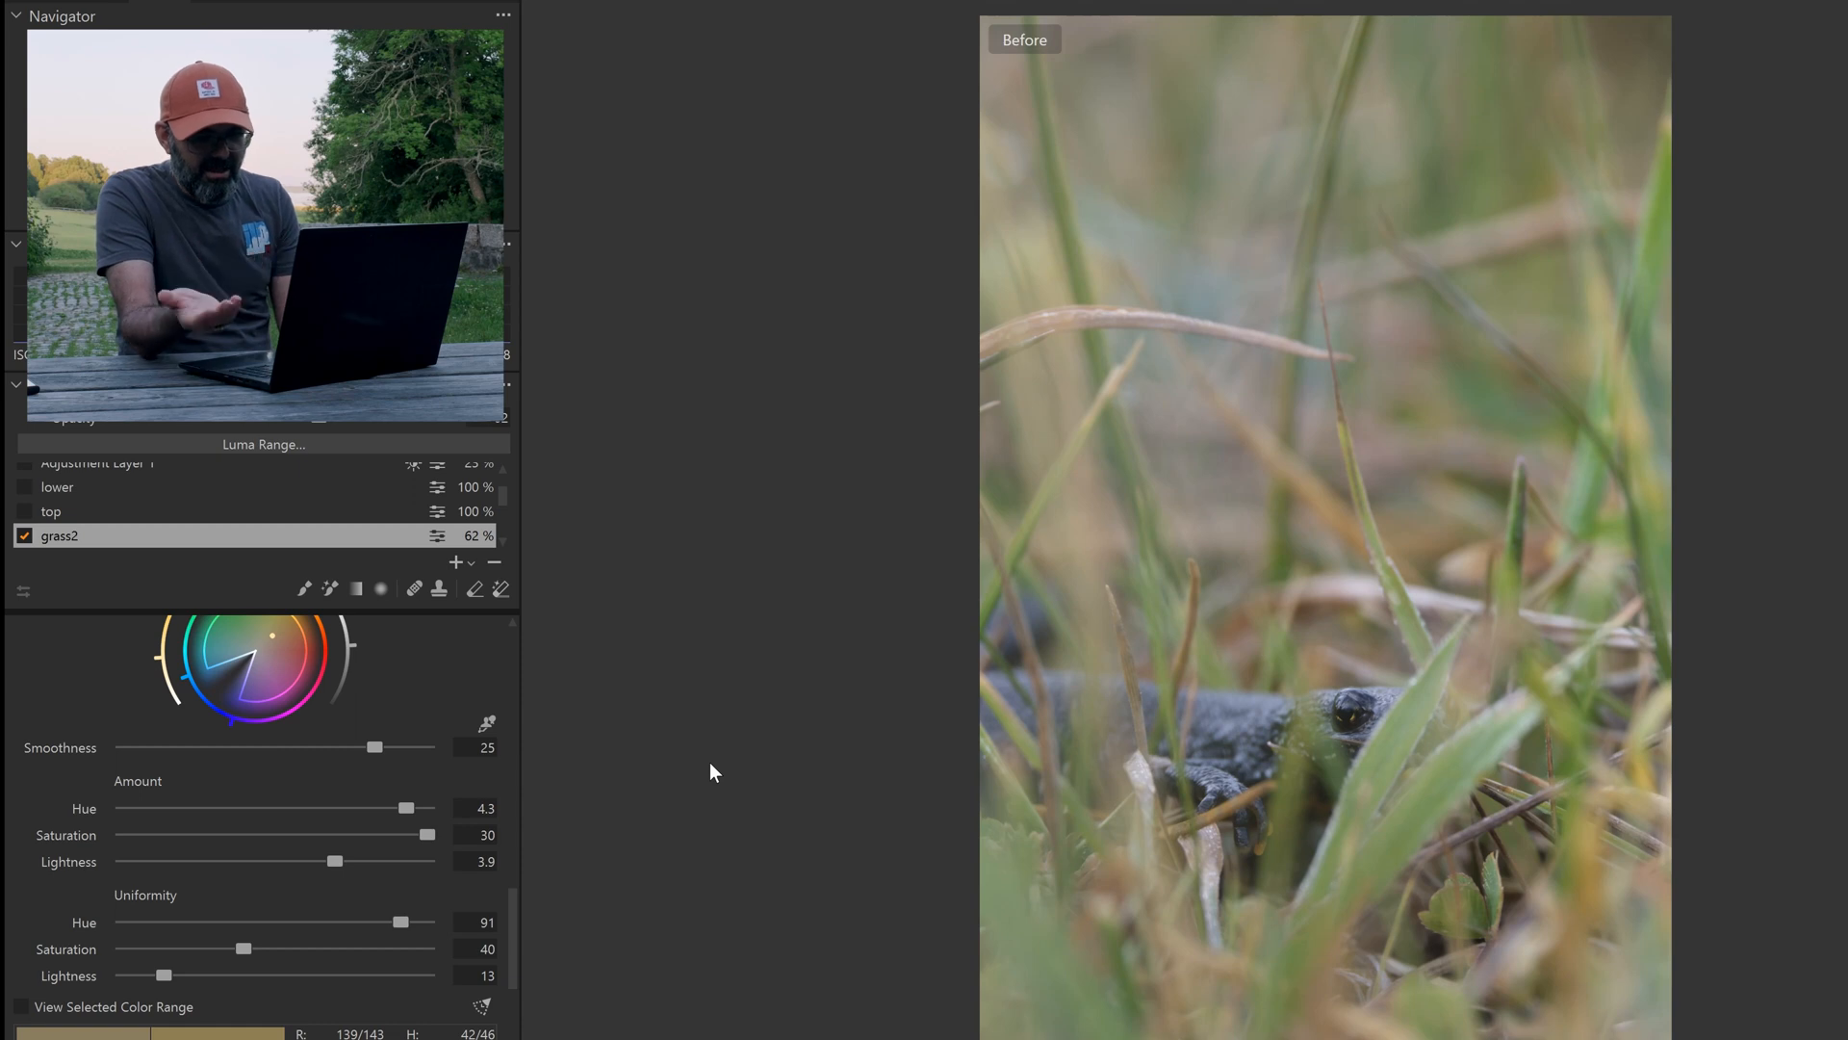
pyautogui.press('\\')
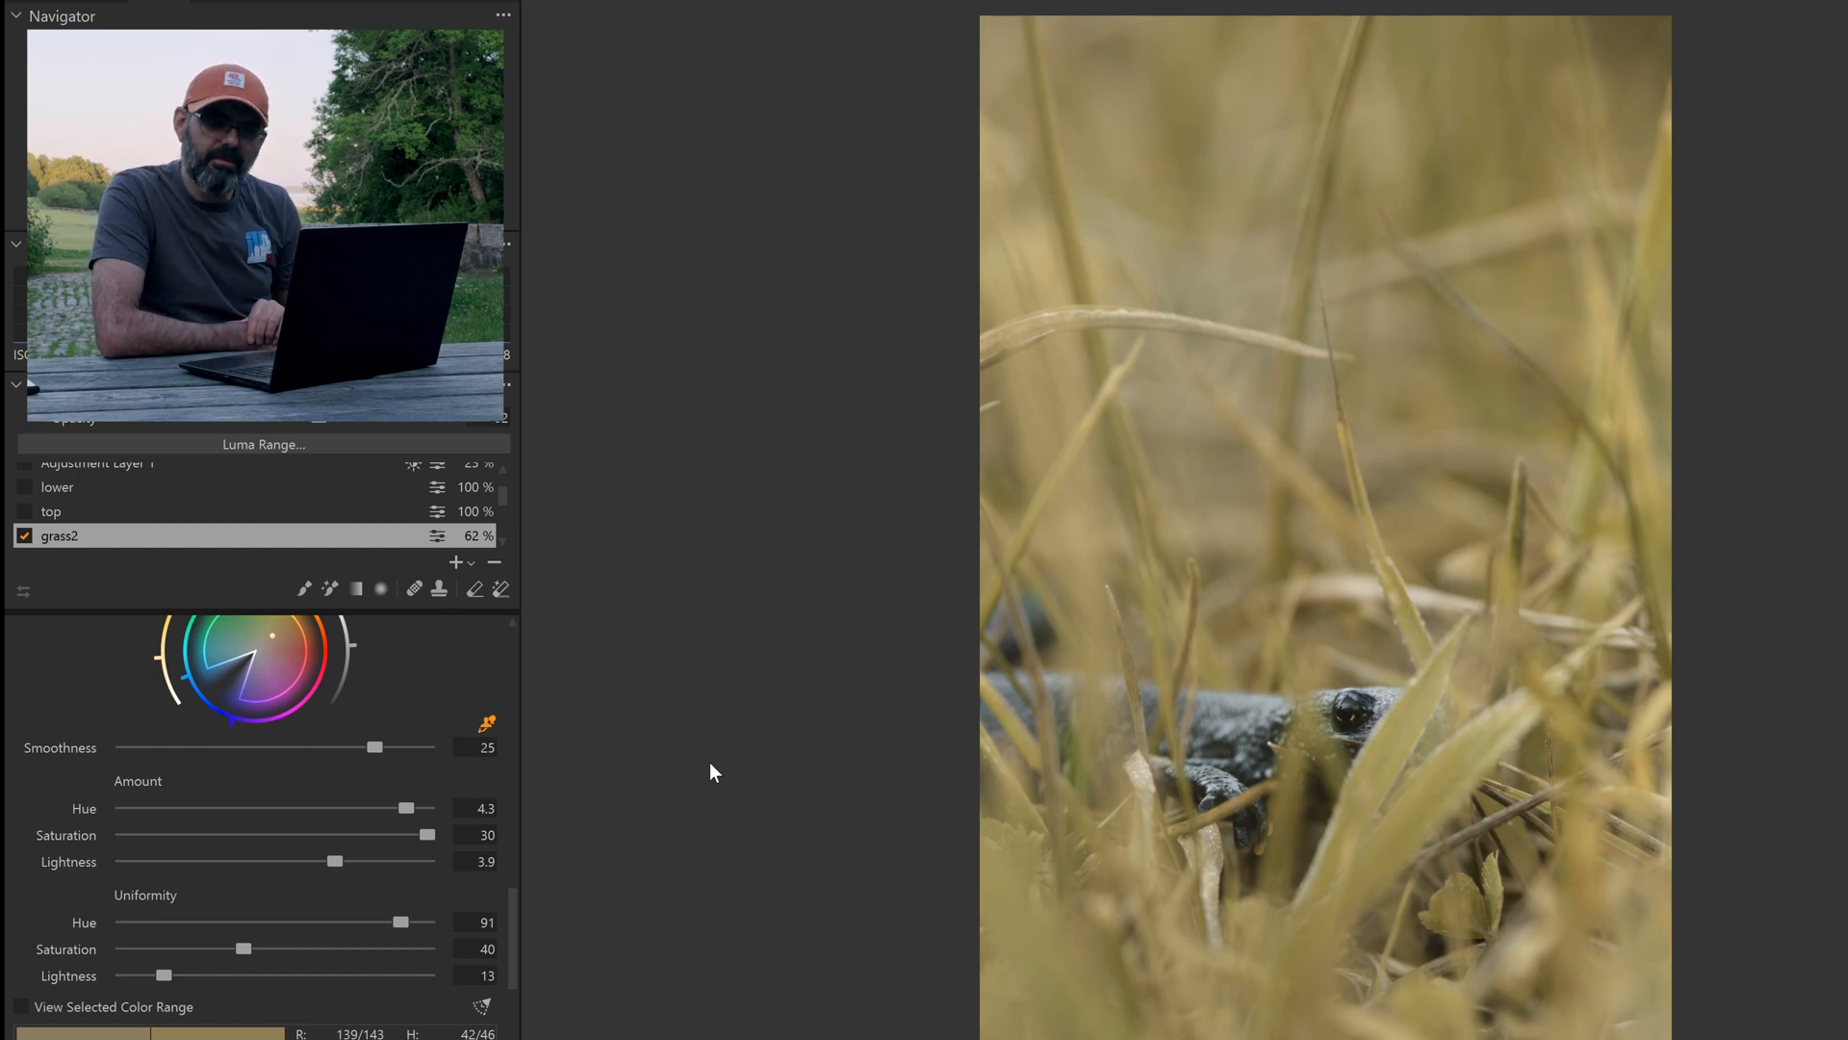
pyautogui.hotkey('ctrl', 'b')
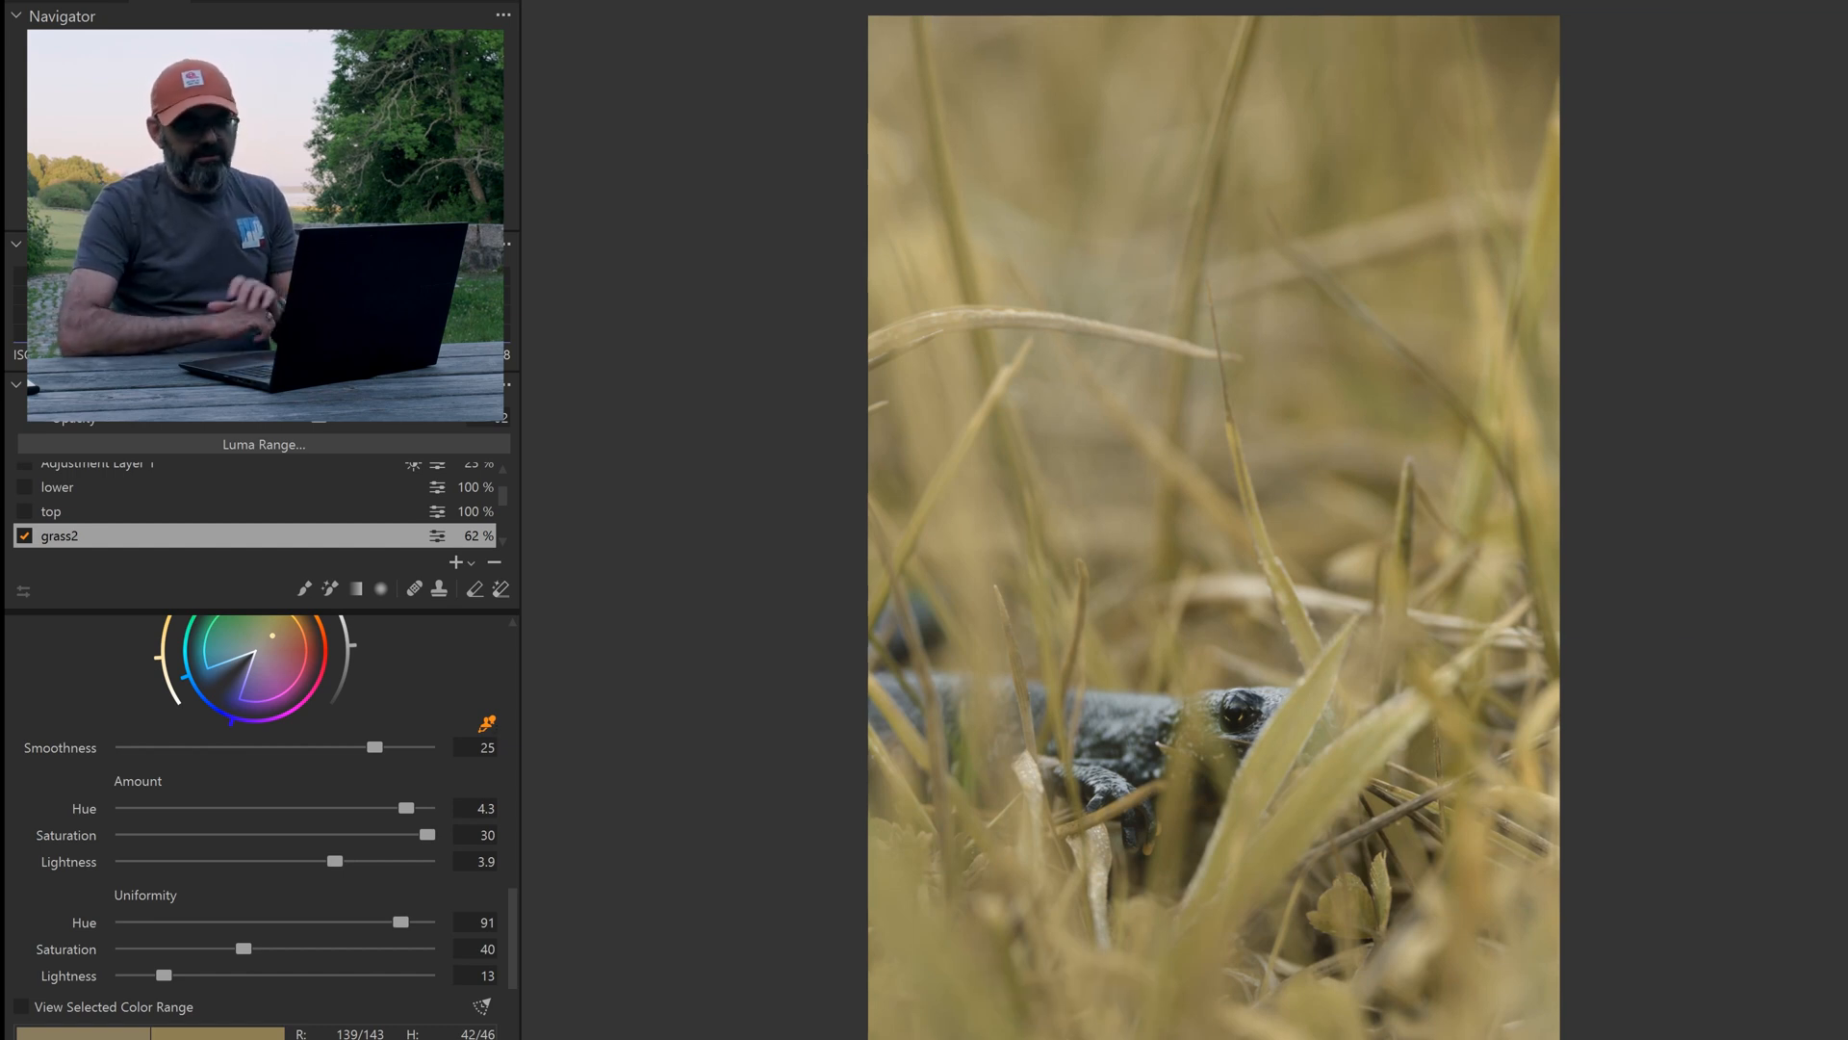